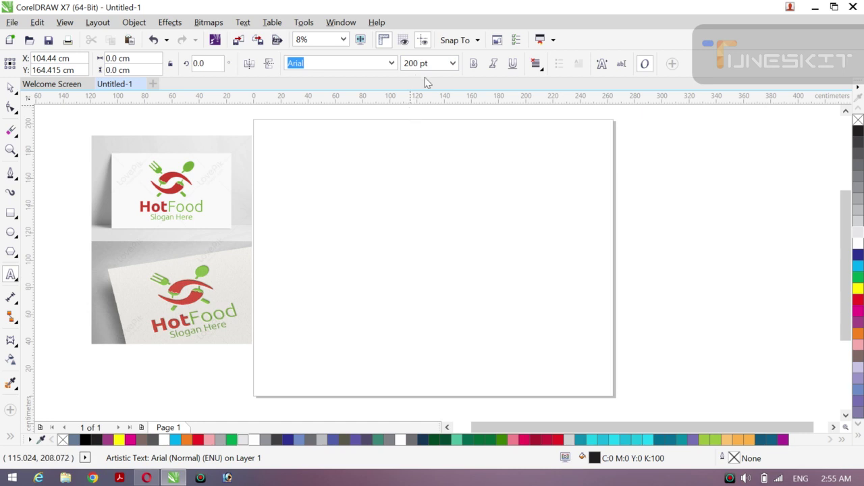
- Try font sizes of 400 pt and 600 pt for the artistic text
key("BackSpace")
key("BackSpace")
key("BackSpace")
key("BackSpace")
key("BackSpace")
key("BackSpace")
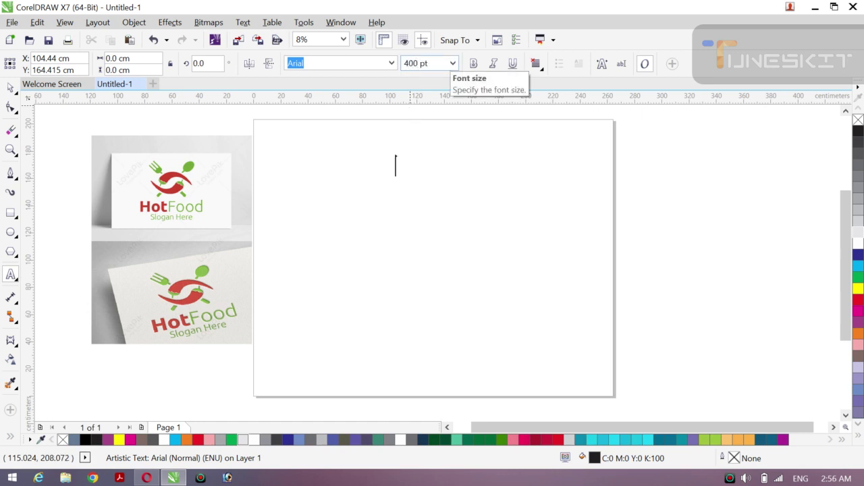
key("BackSpace")
key("BackSpace")
key("BackSpace")
key("BackSpace")
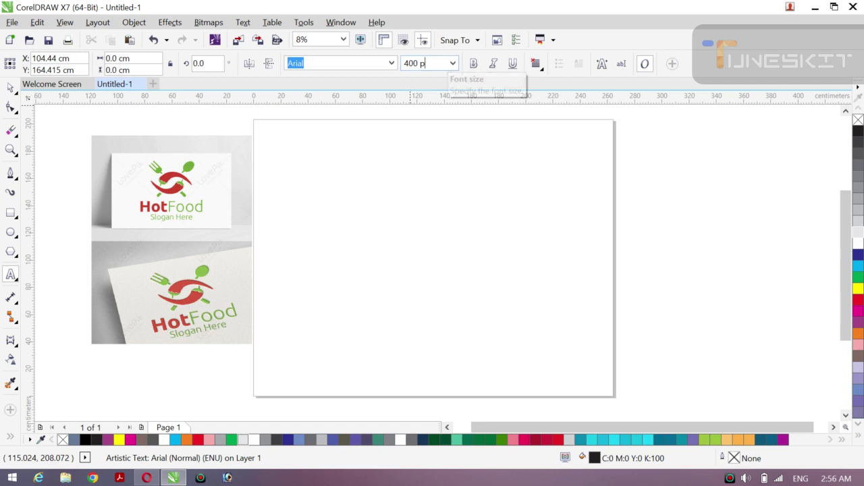
type("600")
key("Return")
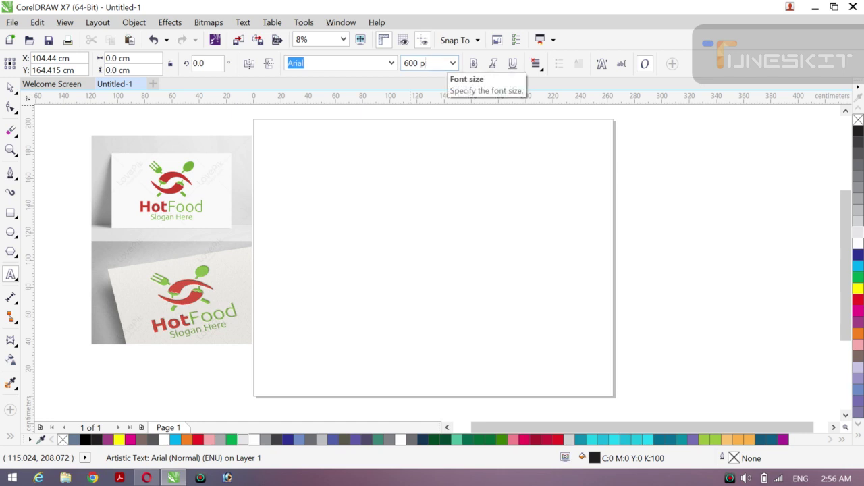
- Set the artistic text's font size to 800 pt
key("BackSpace")
key("BackSpace")
key("BackSpace")
key("BackSpace")
key("BackSpace")
key("BackSpace")
type("800")
key("Return")
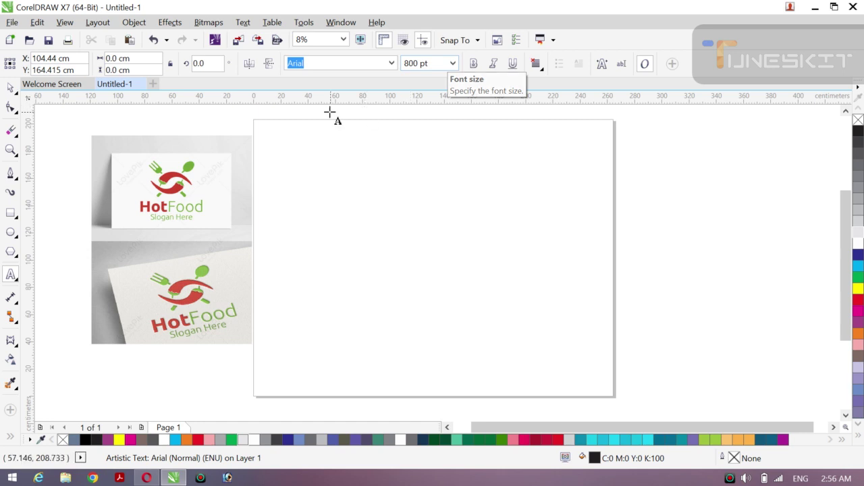
- Write a greeting on the first text line that introduces the presenter by full name
type("A")
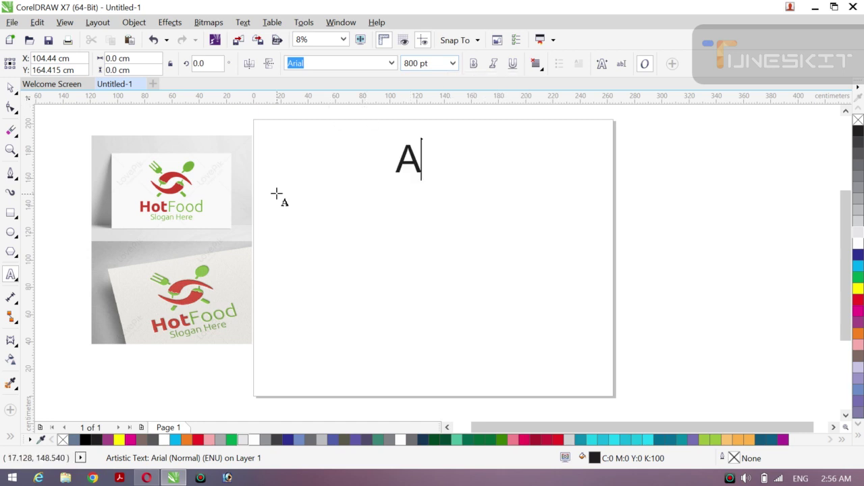
type(";")
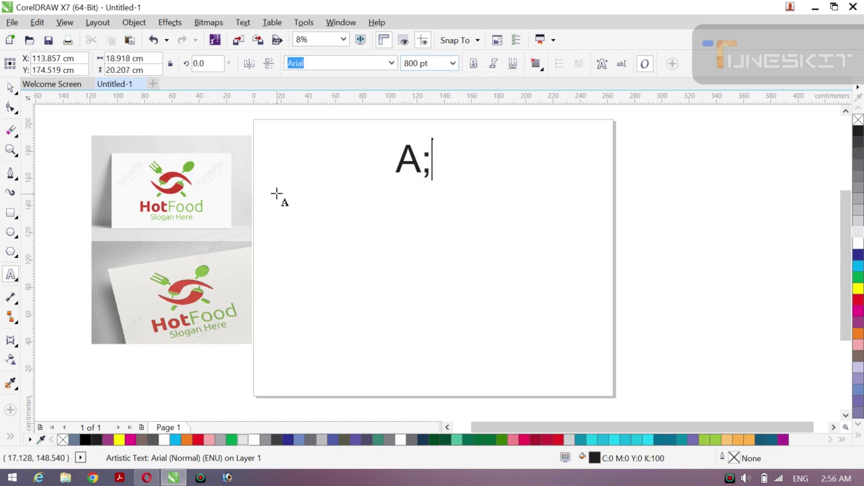
type("A AM ")
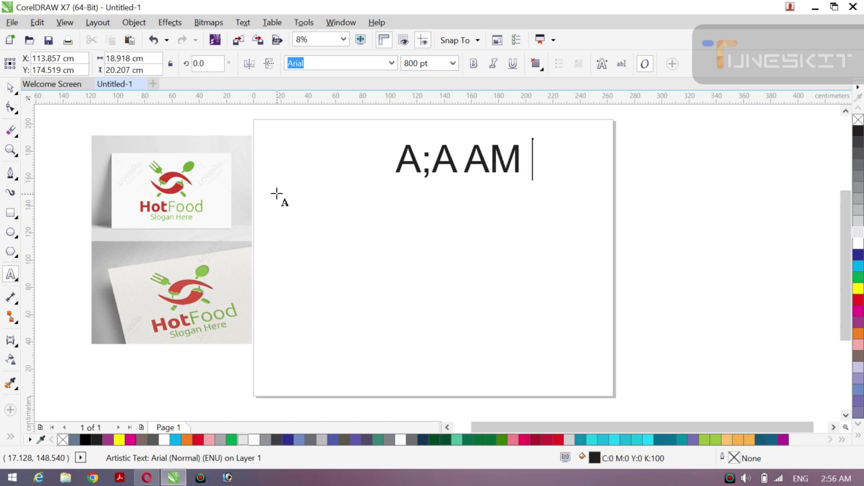
type("MOAZZAK")
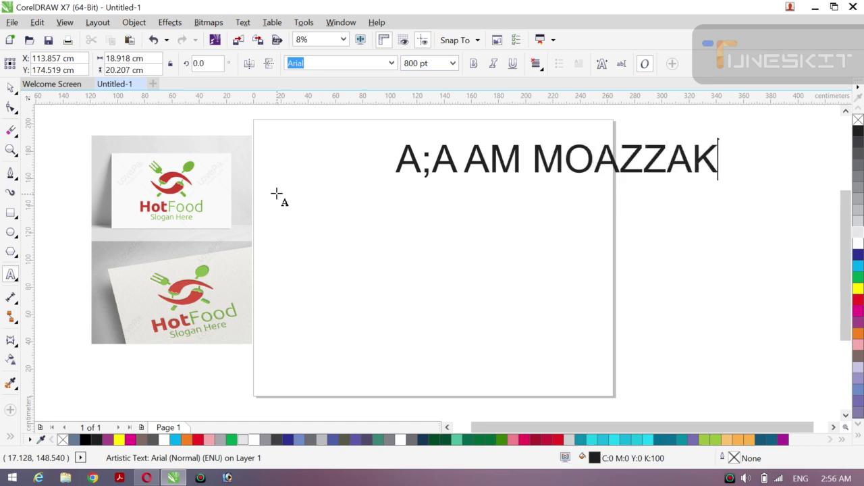
key("BackSpace")
type("M ALI ")
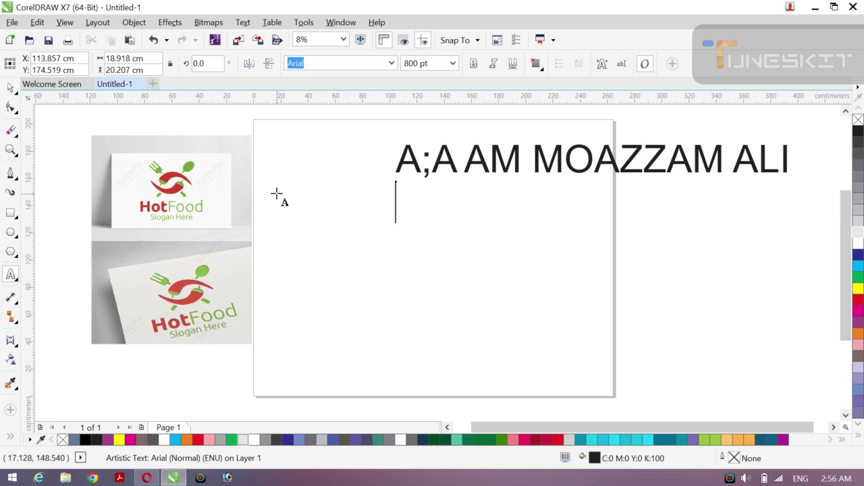
- Add the second text line "AP DAKH RHY HN MERA" below the greeting
type("AP ")
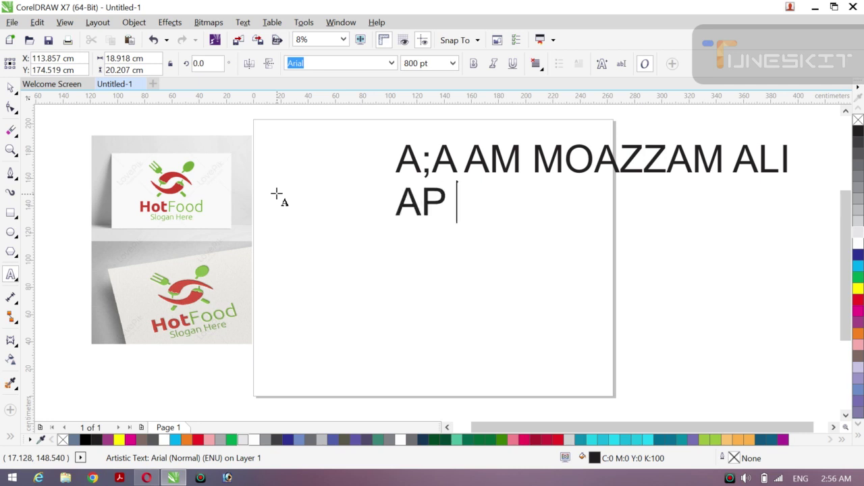
type("DAKH ")
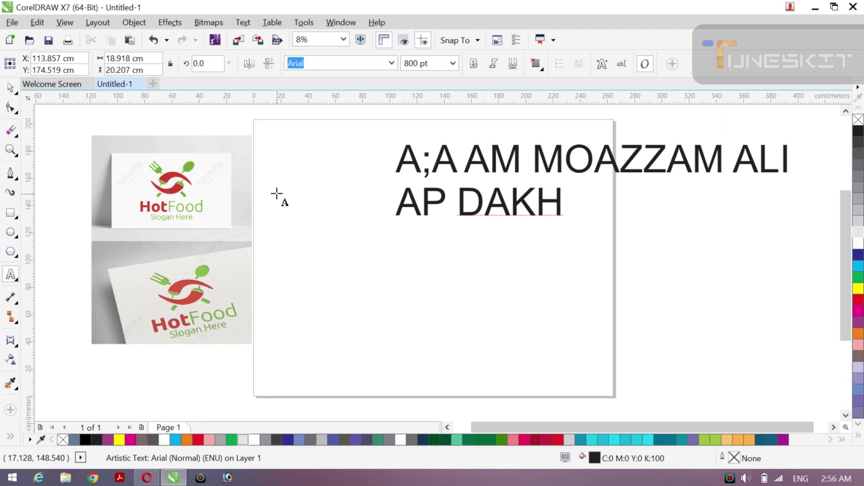
type("RHY HN")
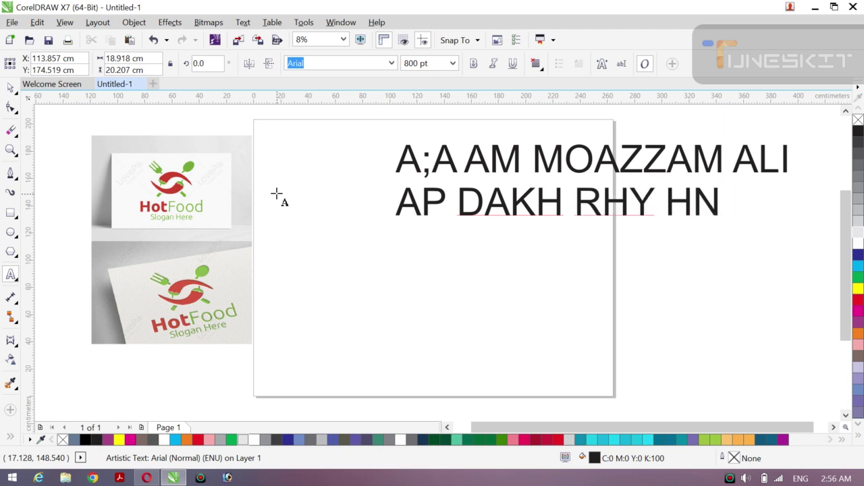
type(" ME")
key("BackSpace")
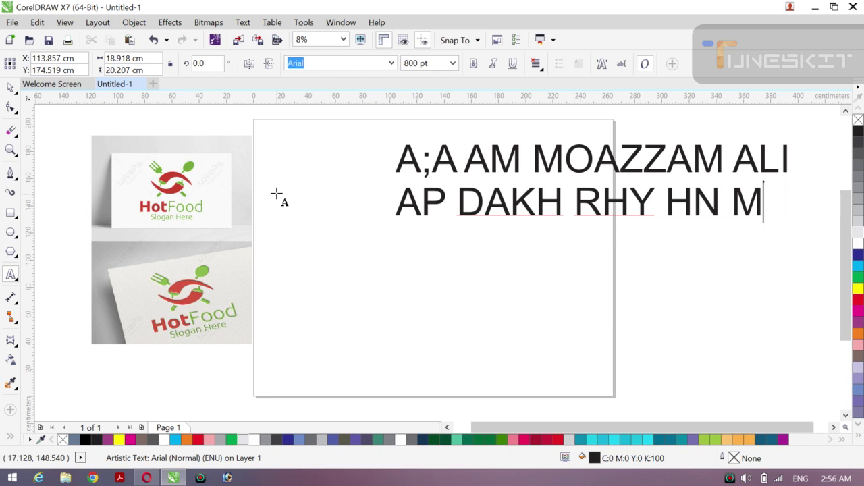
type("ERA")
key("Return")
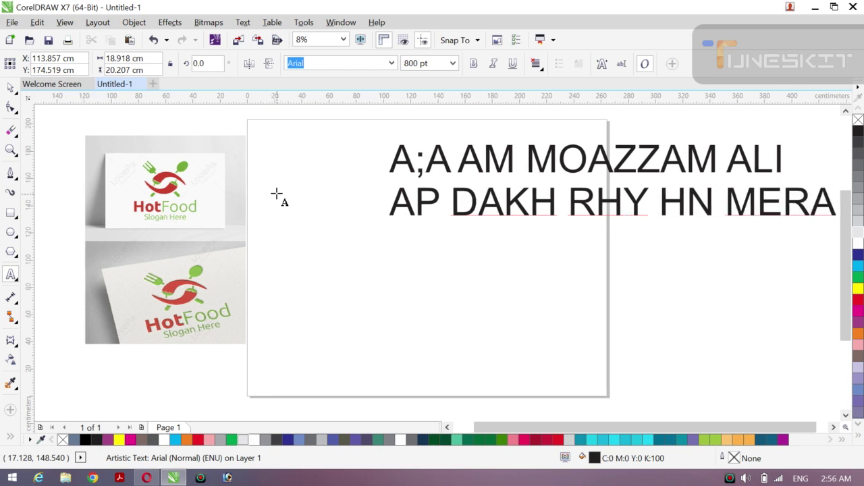
- Complete the introduction with the lines "CHNL COREL DESIGN" and "HOUSE"
type("CHABL")
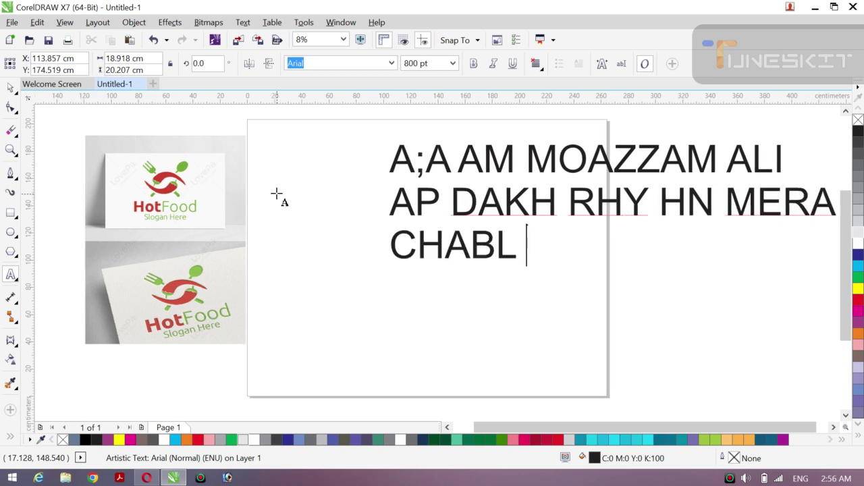
key("BackSpace")
key("BackSpace")
key("BackSpace")
key("BackSpace")
type("N")
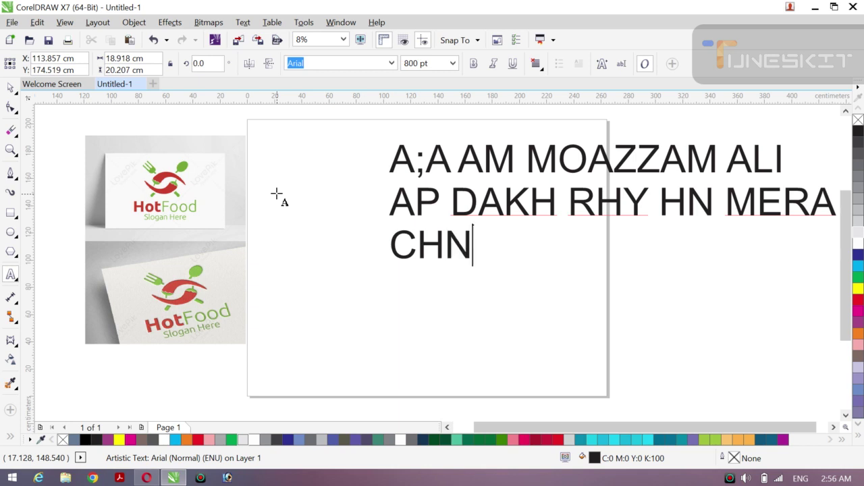
type("L COR")
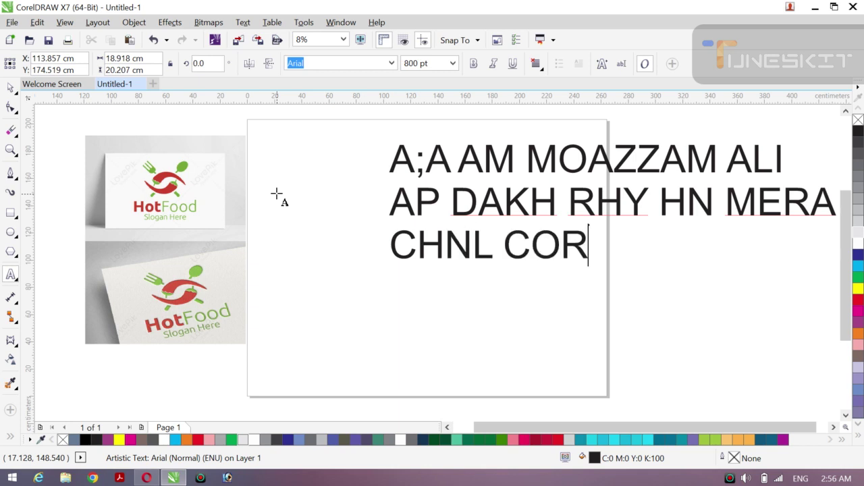
type("EL DESIGN")
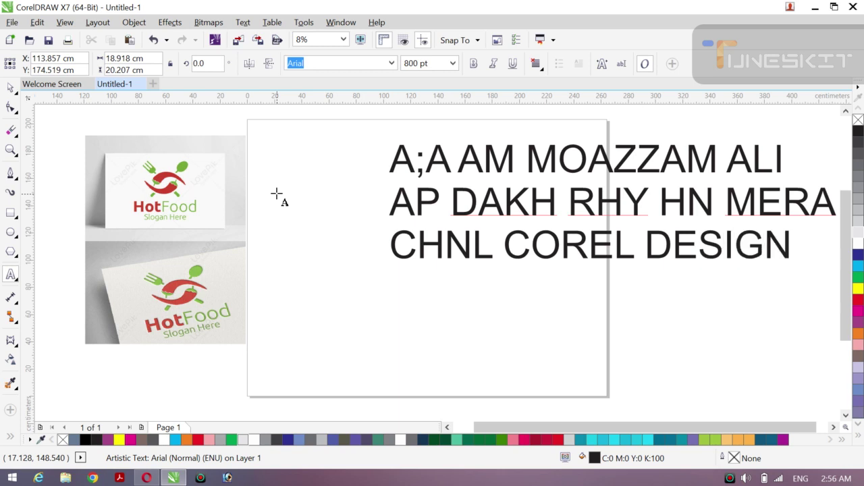
key("Return")
type("HOUSE")
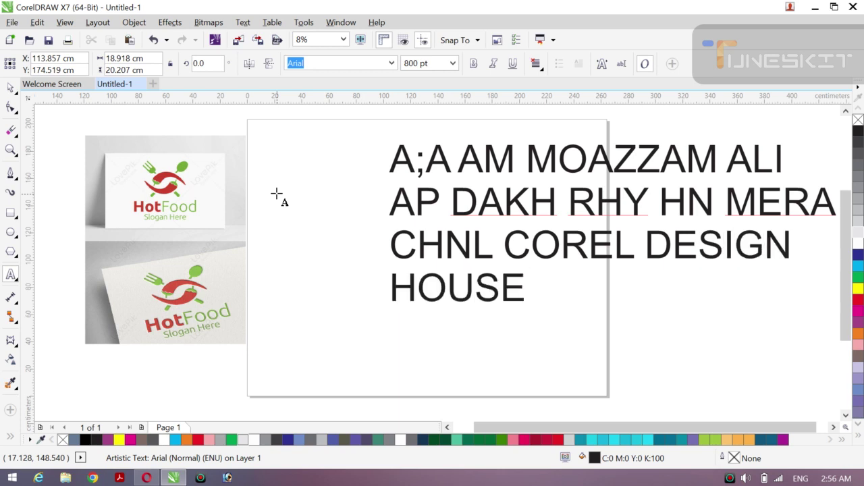
- Replace the whole introduction text with the line "AJ HAM SAME YA LOGO"
key("ctrl+a")
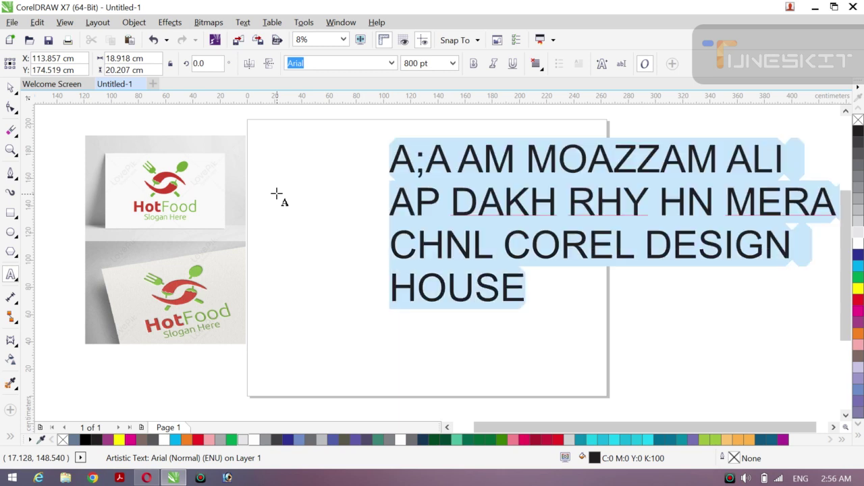
key("Delete")
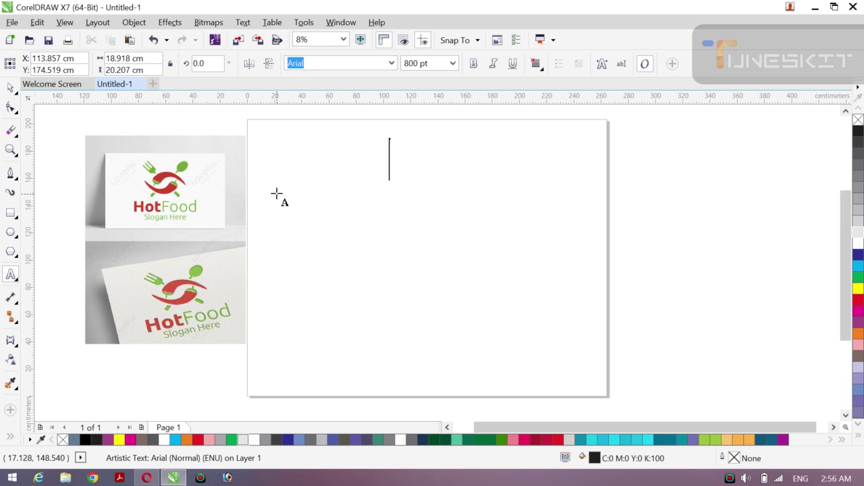
type("A ")
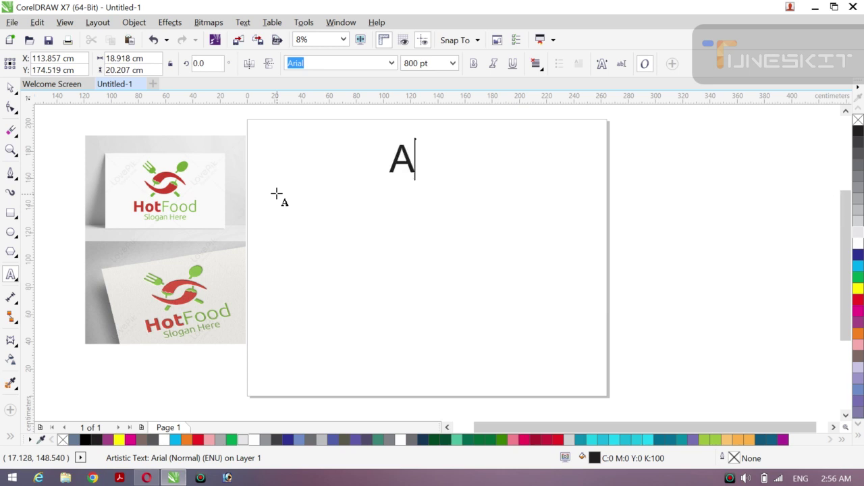
type("J HAM")
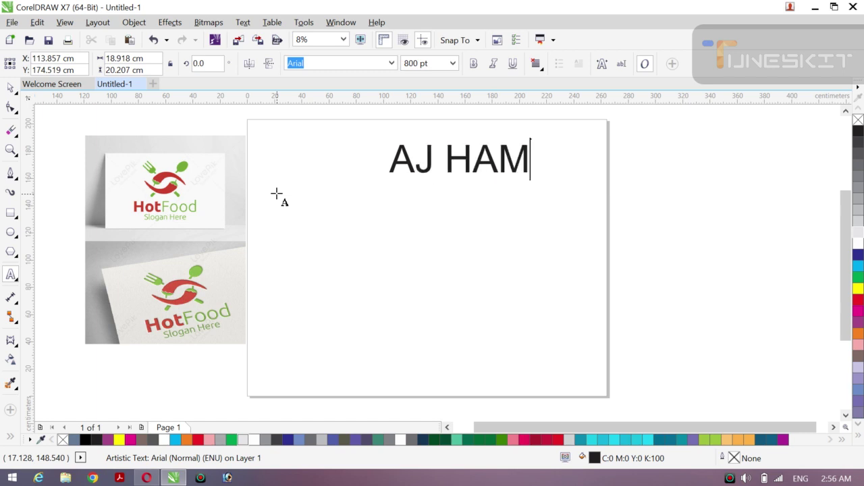
type(" SAME ")
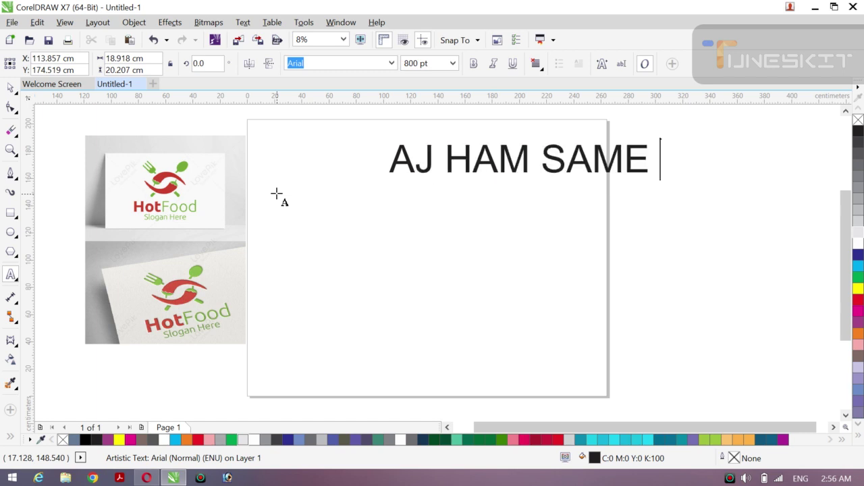
type("YA LOGO")
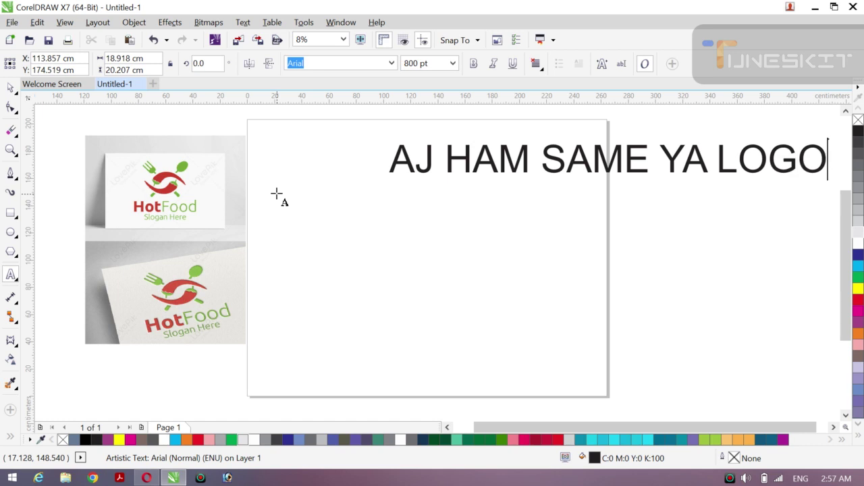
- Continue the message with the lines "FOOD WALA BNYIN" and "GA"
key("Return")
type("FO")
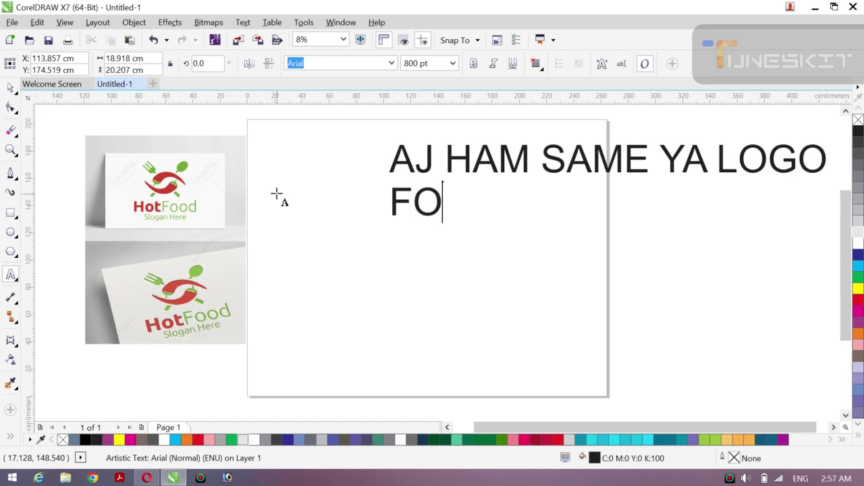
type("OD ")
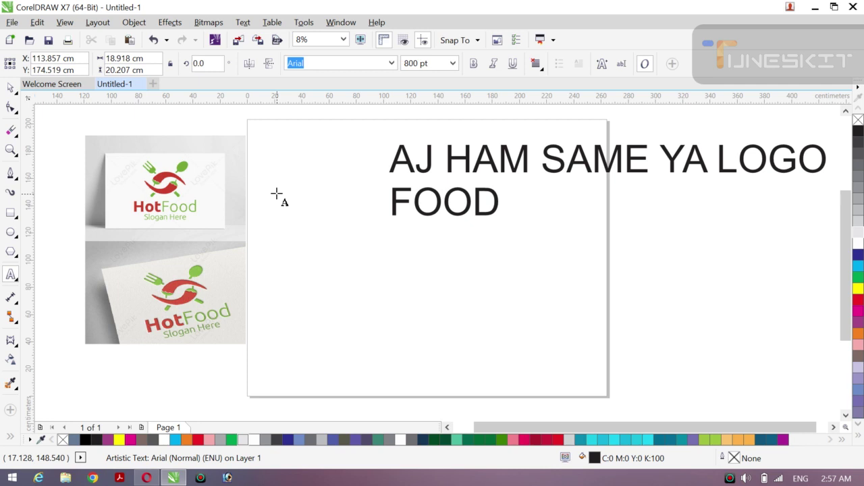
type("WALA")
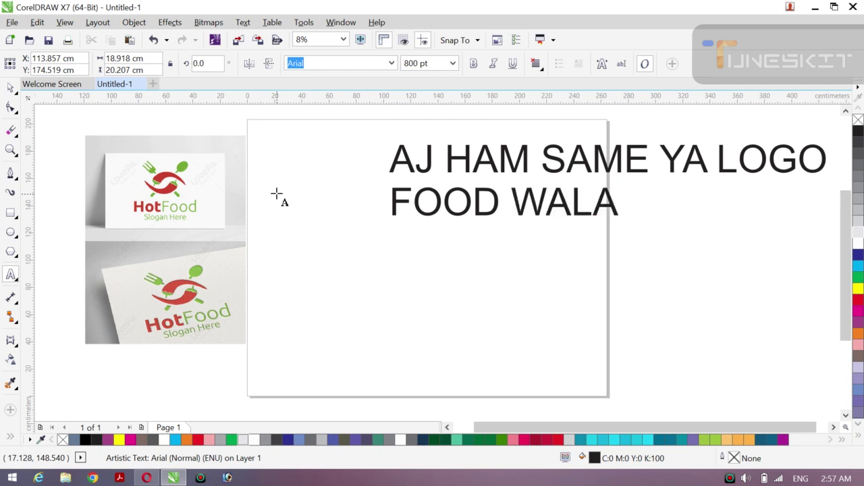
type(" BNYIN")
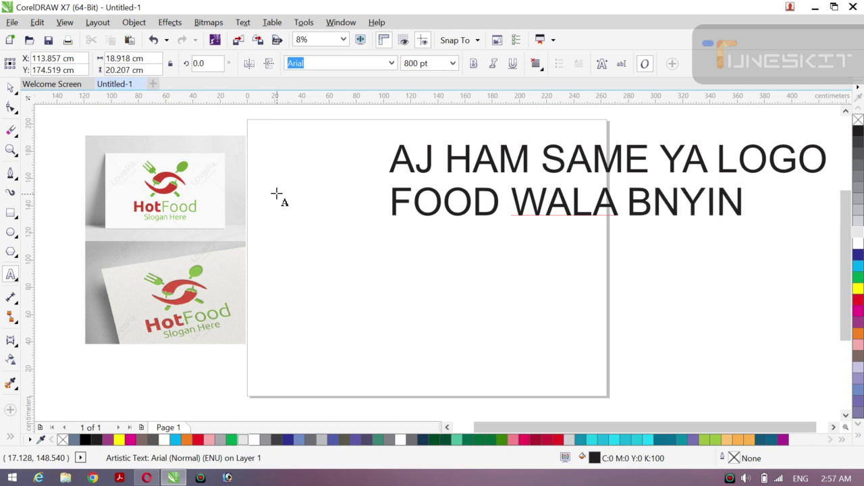
key("Return")
type("GA")
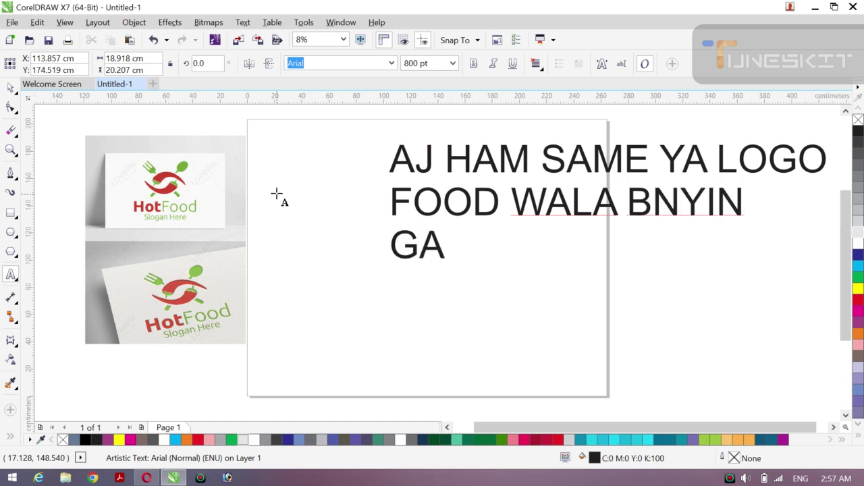
- Add the lines "PLZ LIKE SUBSCRIB" and "MY CHANNL" at the end of the message
key("Return")
type("PLZ ")
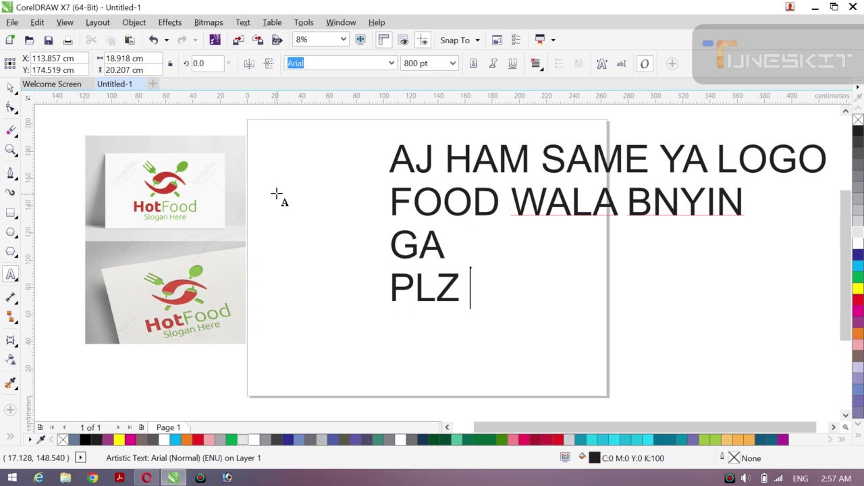
type("LIKE SU")
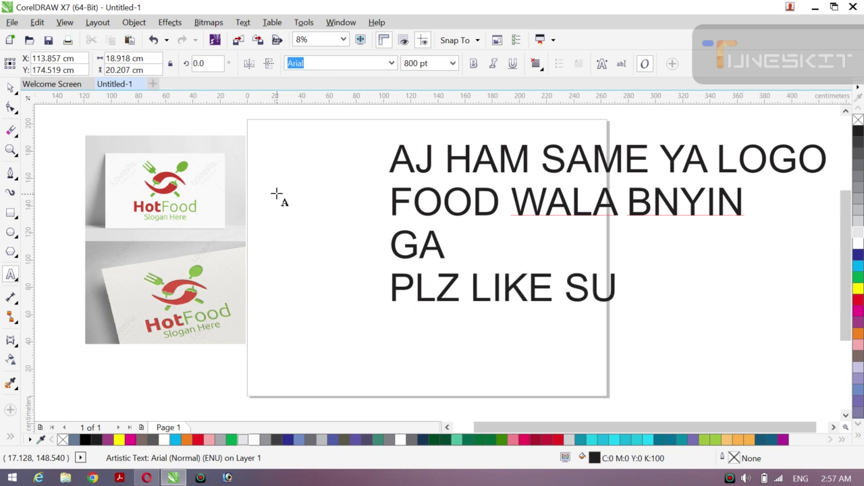
type("BSC")
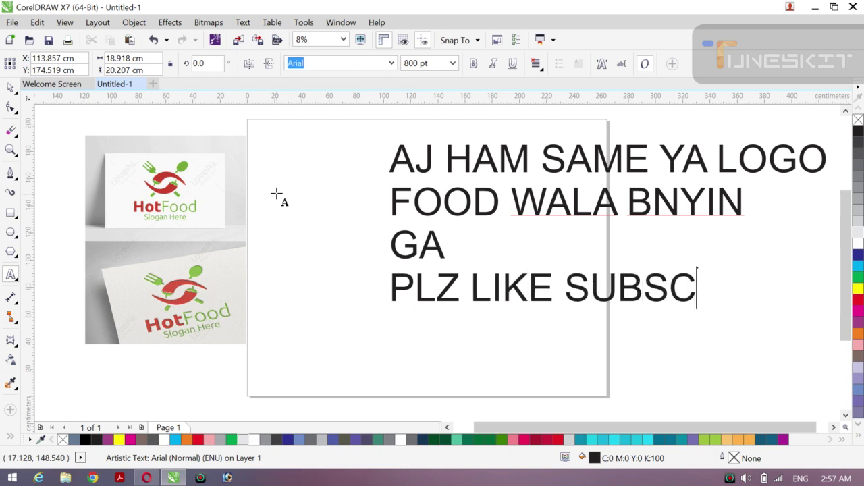
type("RIC")
key("BackSpace")
type("B")
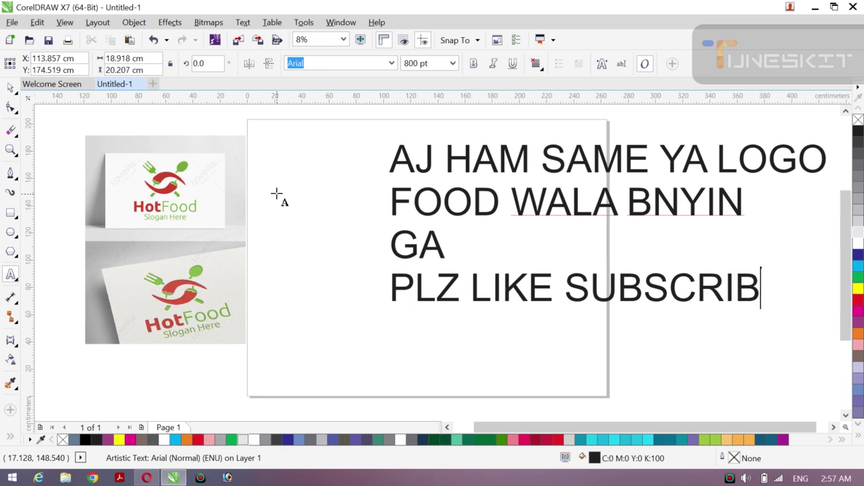
key("Return")
type("MY ")
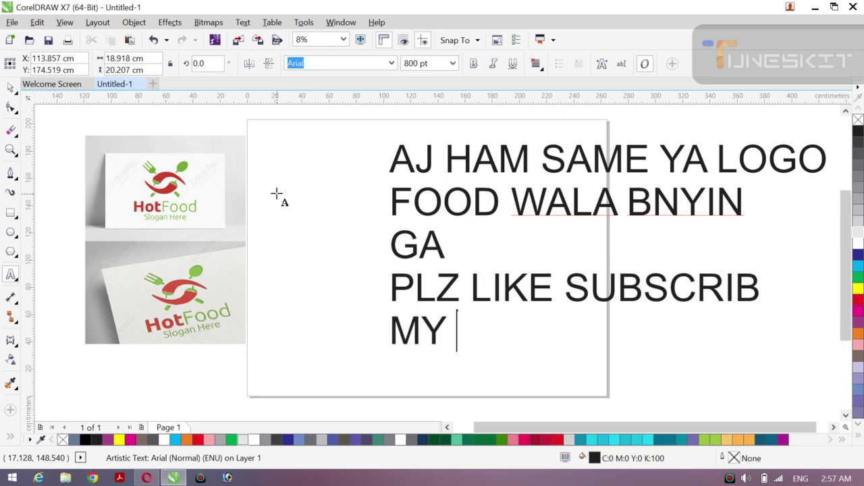
type("CHANNL")
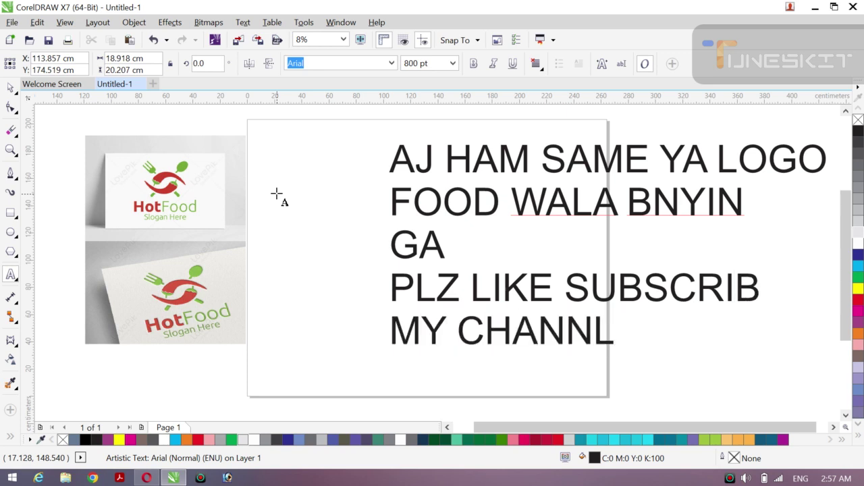
- Replace the whole message with the line "BEFORE START PLZ"
key("ctrl+a")
key("BackSpace")
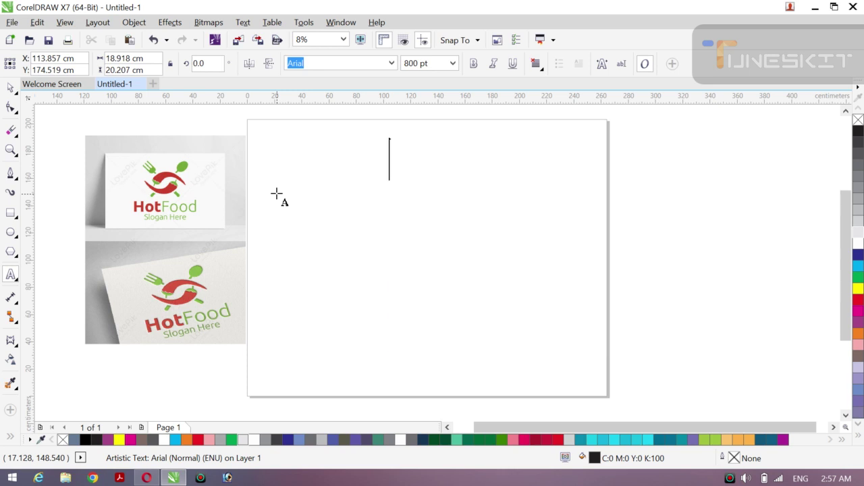
type("BEFORE")
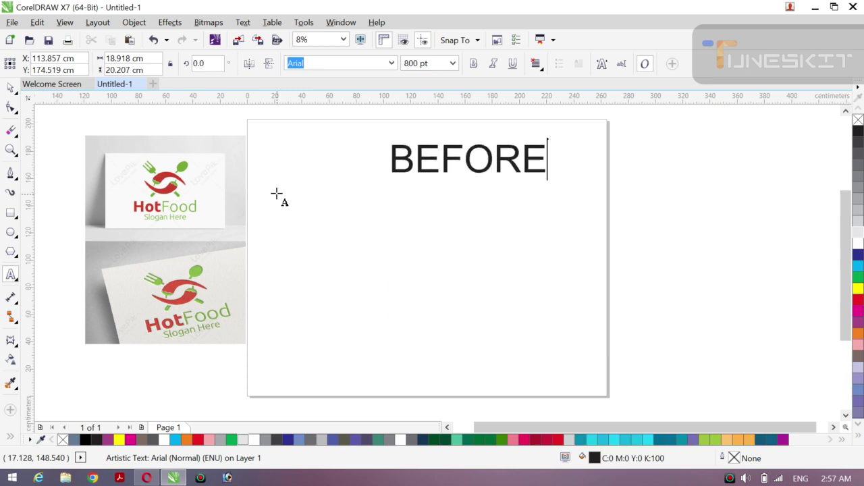
type(" START")
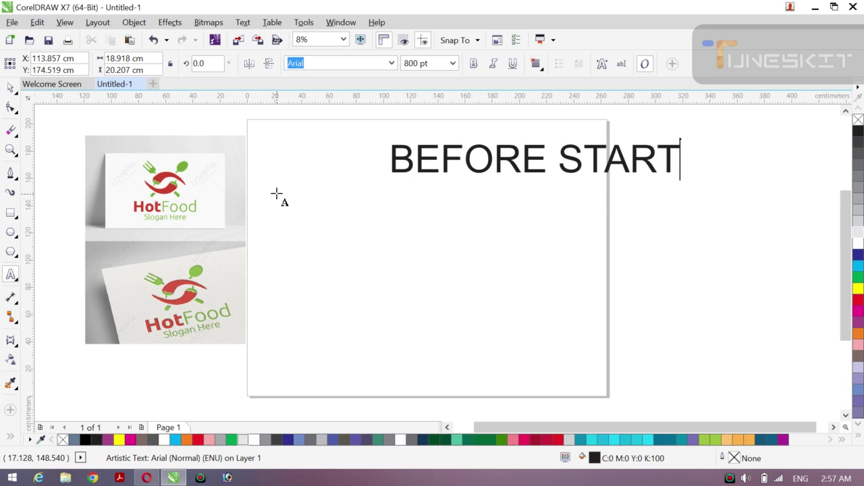
type(" PLZ")
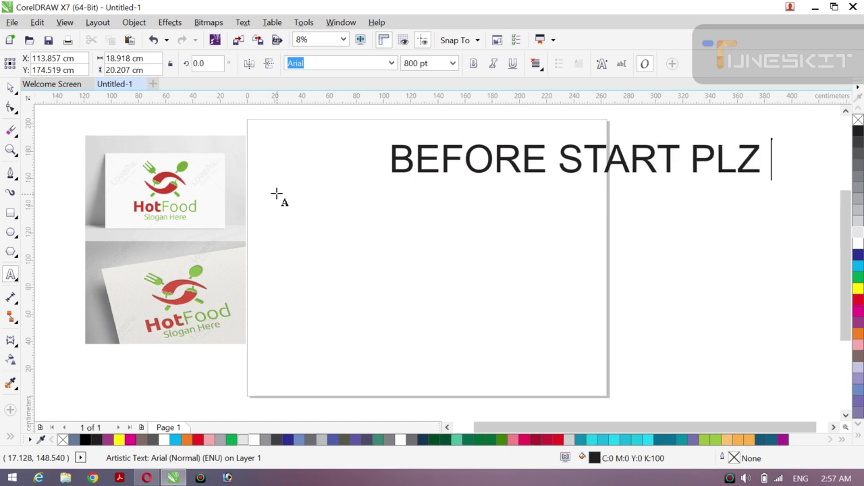
key("Return")
type("LIKE")
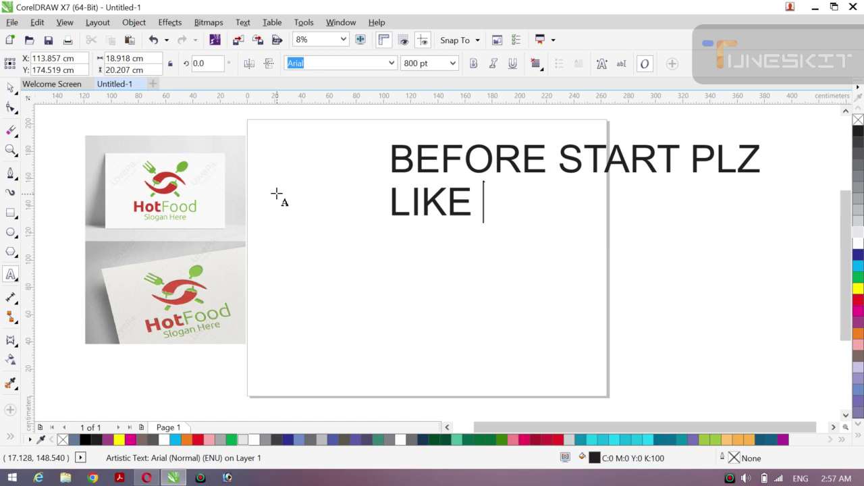
key("BackSpace")
key("BackSpace")
key("BackSpace")
key("BackSpace")
key("BackSpace")
key("BackSpace")
key("BackSpace")
key("BackSpace")
key("BackSpace")
key("BackSpace")
key("BackSpace")
key("BackSpace")
key("BackSpace")
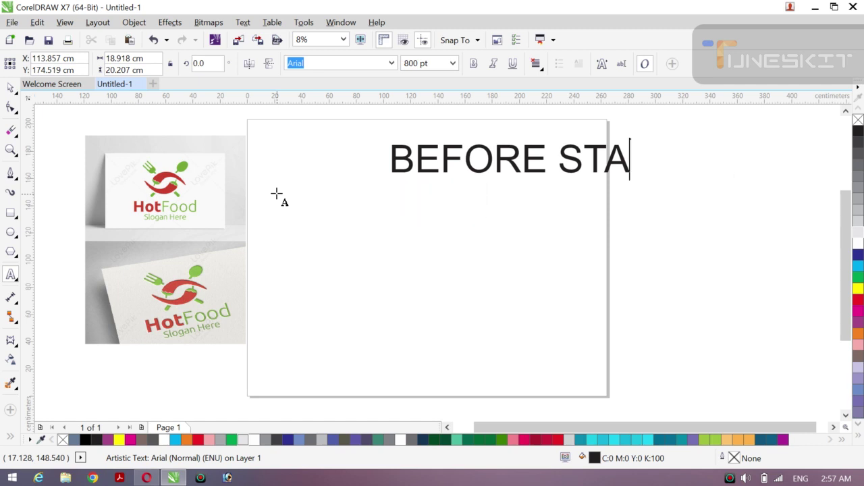
type("ART")
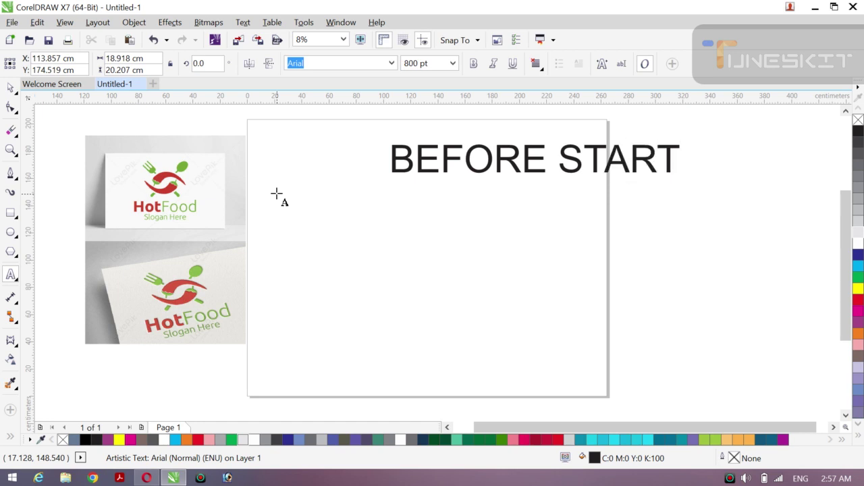
type(" PLZ")
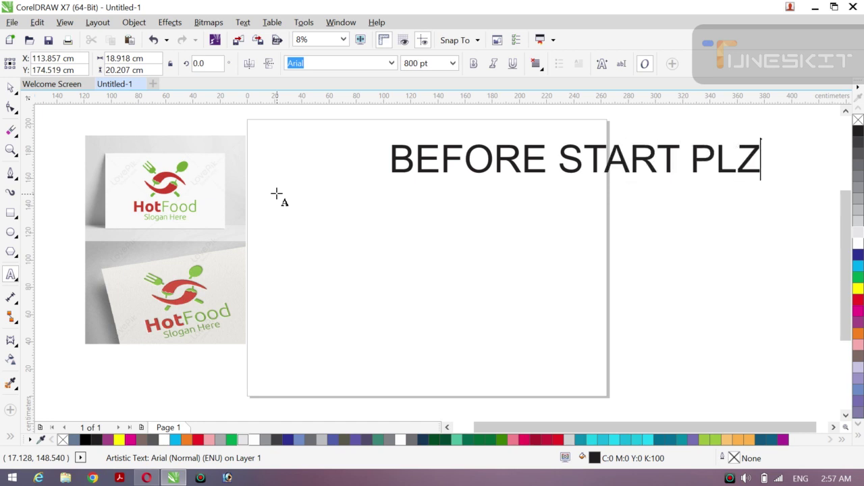
- Continue the message with the lines "EAKBAR DROOD" and "PAR LIAN AGR AP CHTY"
key("Return")
type("EAK")
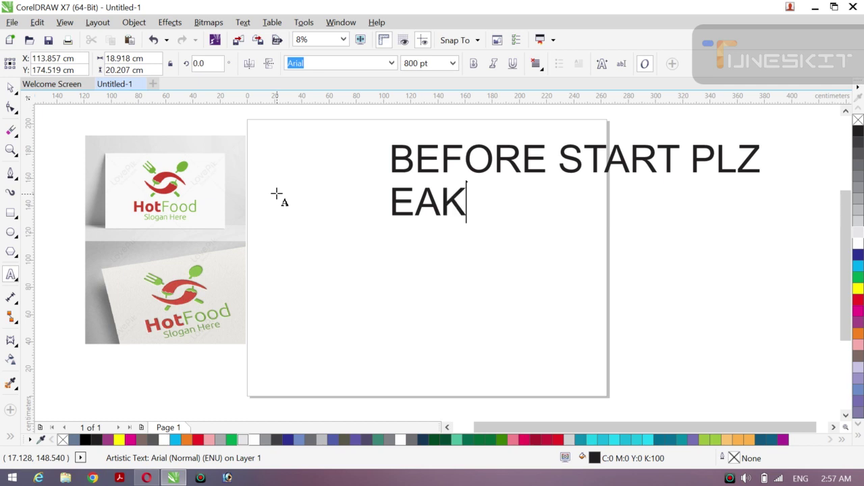
type("BAR DROOD")
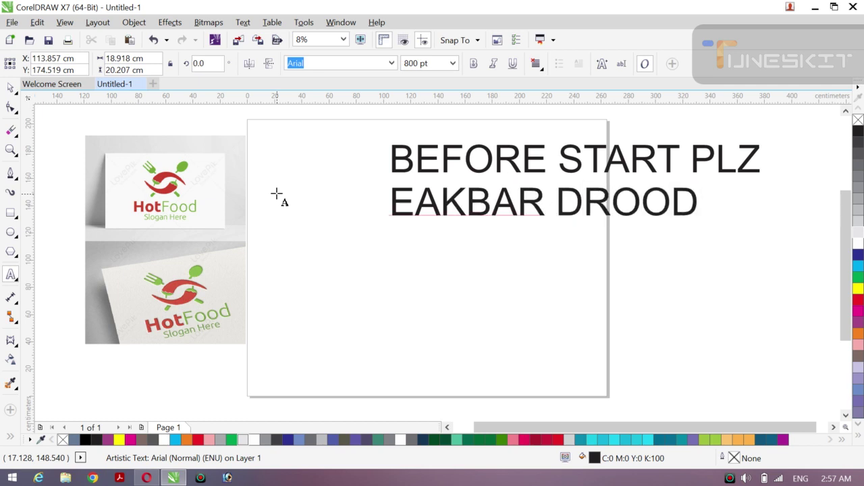
key("Return")
type("PAR LI")
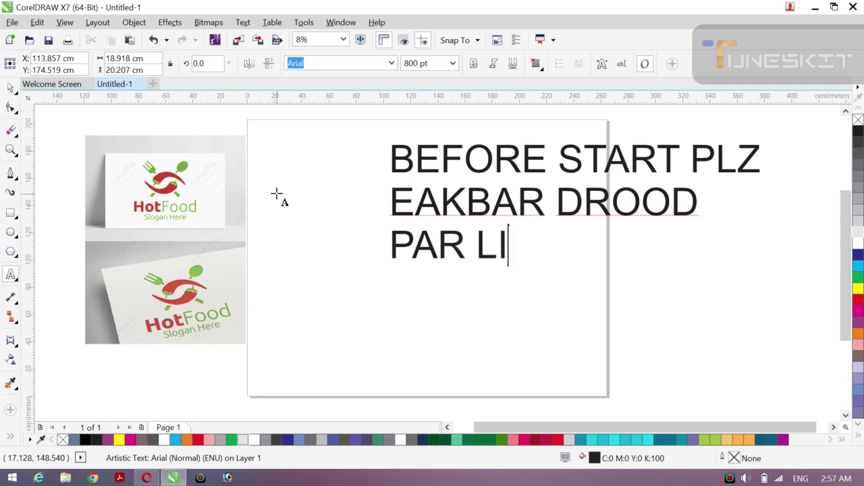
type("AN A")
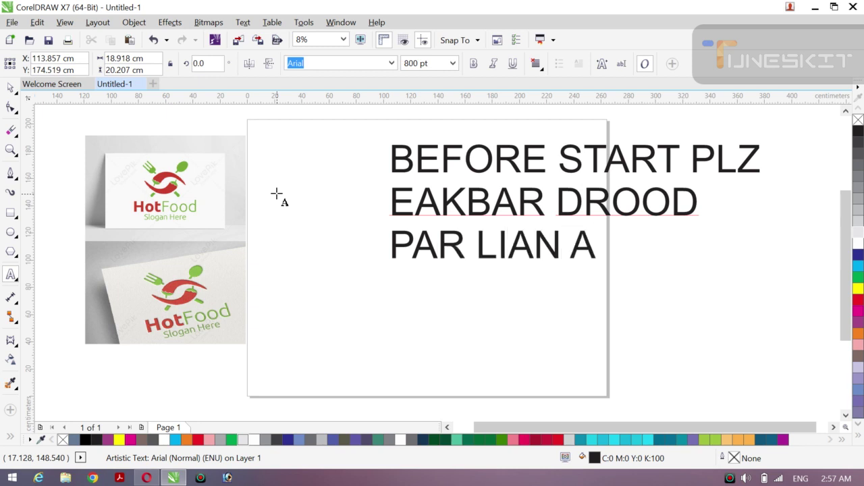
type("GR AP CHTY")
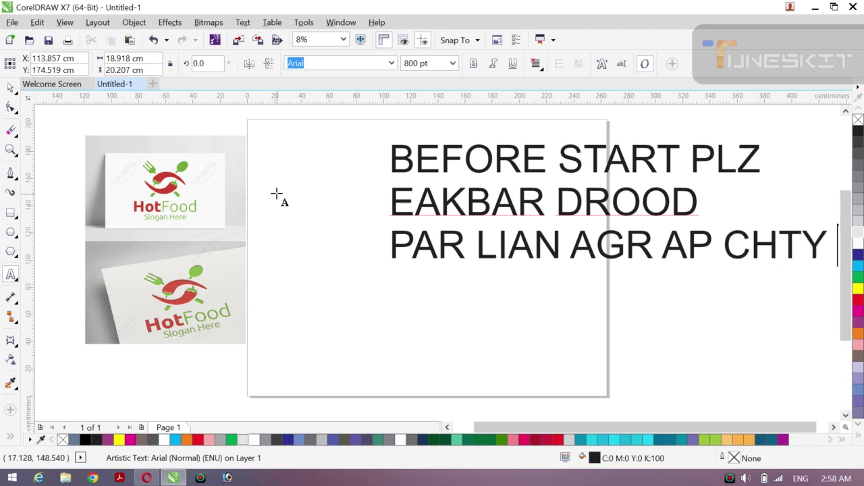
- Add the fourth text line "HN APKI ZINDGI OUR" to the message
key("Return")
type("HM")
key("BackSpace")
type("N")
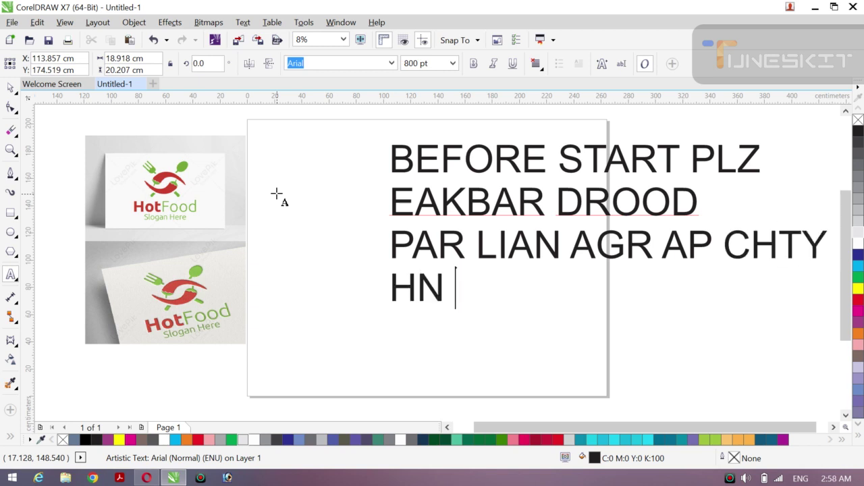
type(" APKI ")
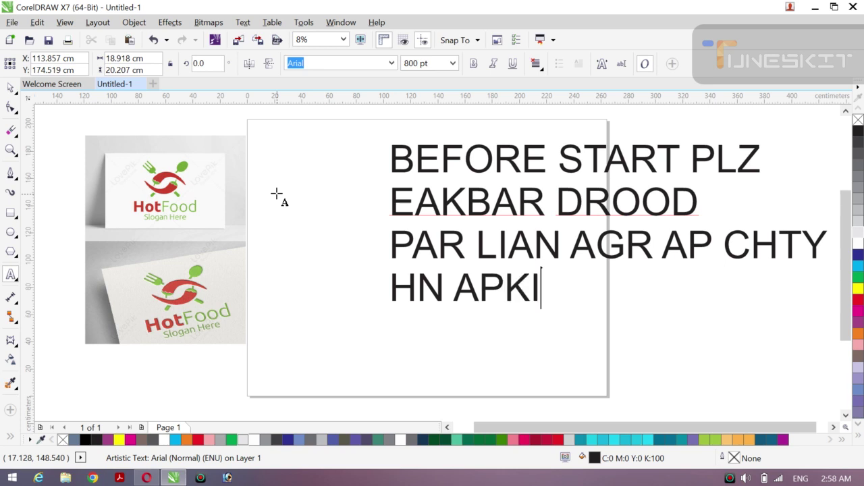
type("ZI")
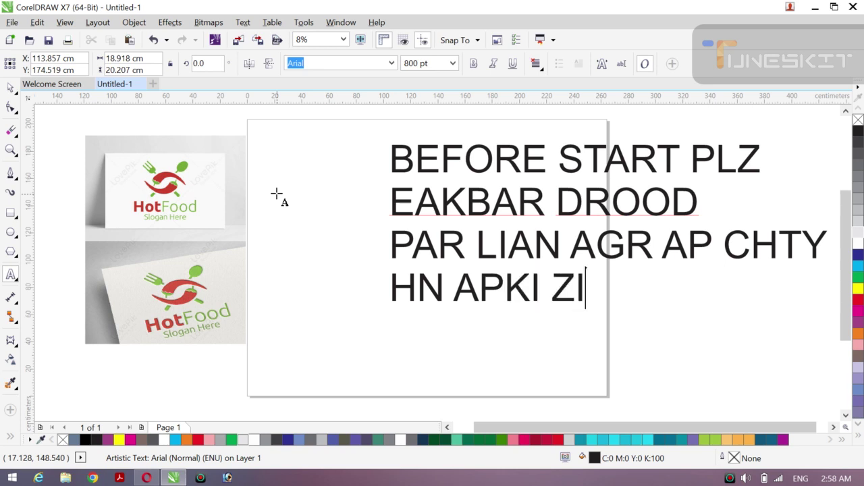
type("NDGI ")
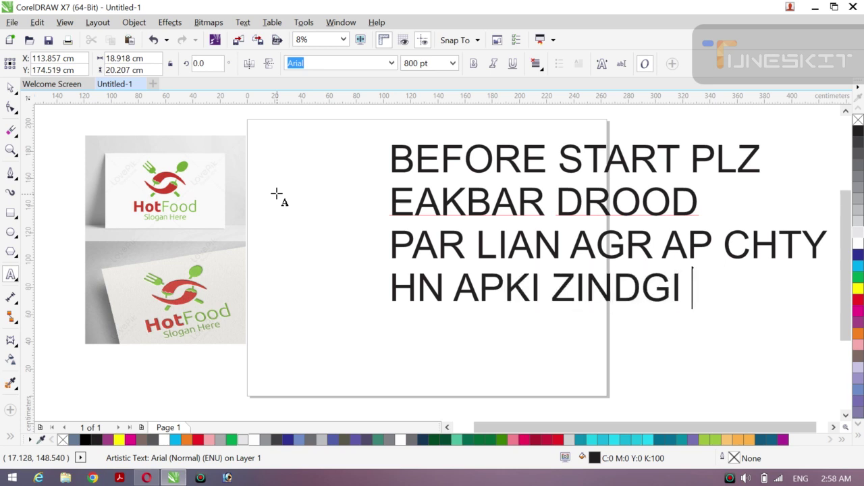
type("OUR")
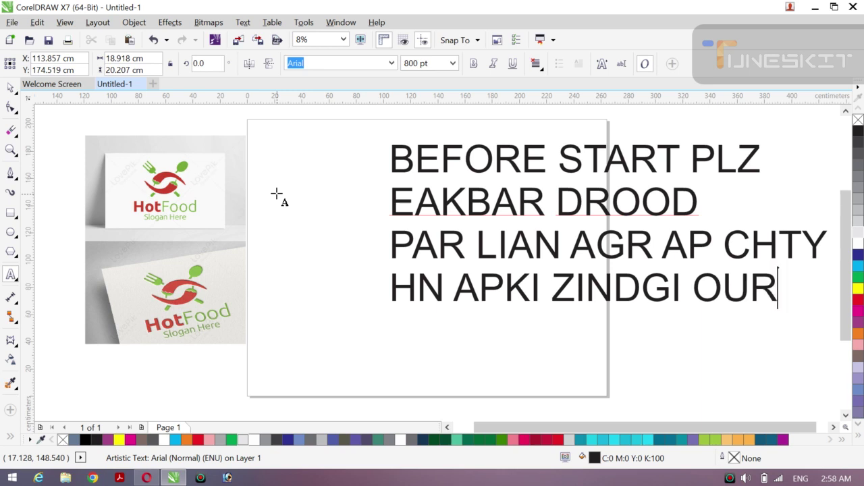
- Complete the message with the lines "AKHRT MN KMYAAB HO" and "JAIN"
key("Return")
type("AK")
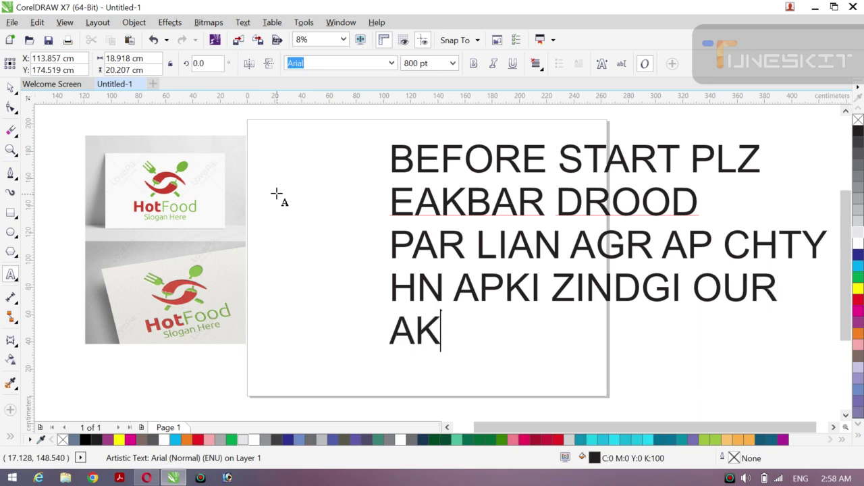
type("HRT ")
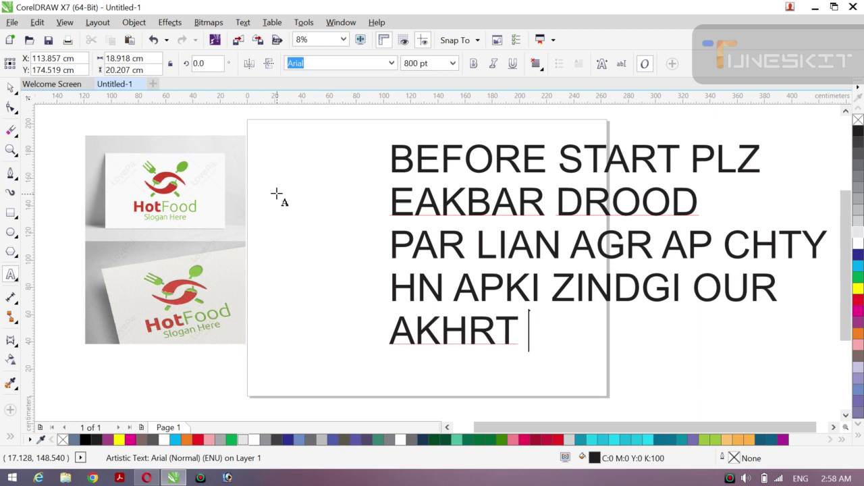
type("MN")
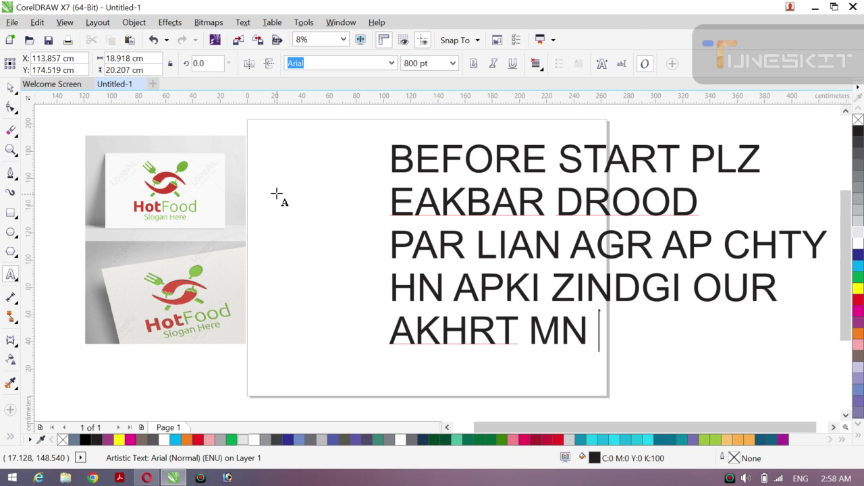
type(" KMT")
key("BackSpace")
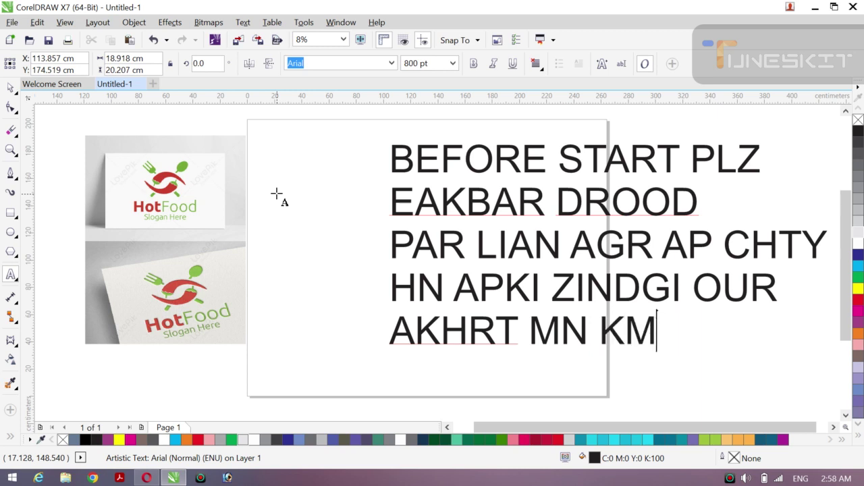
type("YAAB")
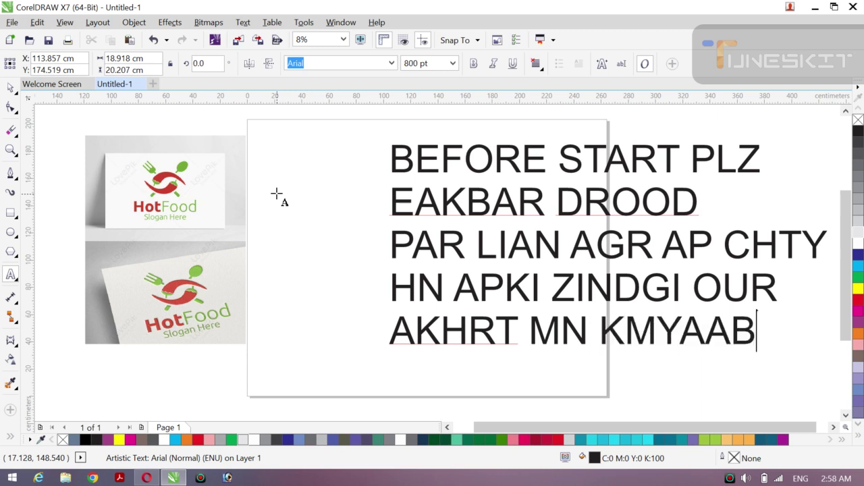
type(" HO")
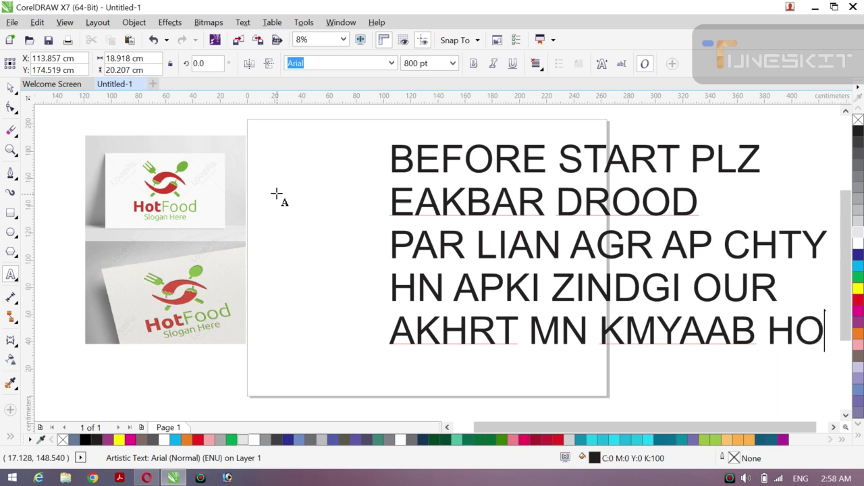
key("Return")
type("JAIN")
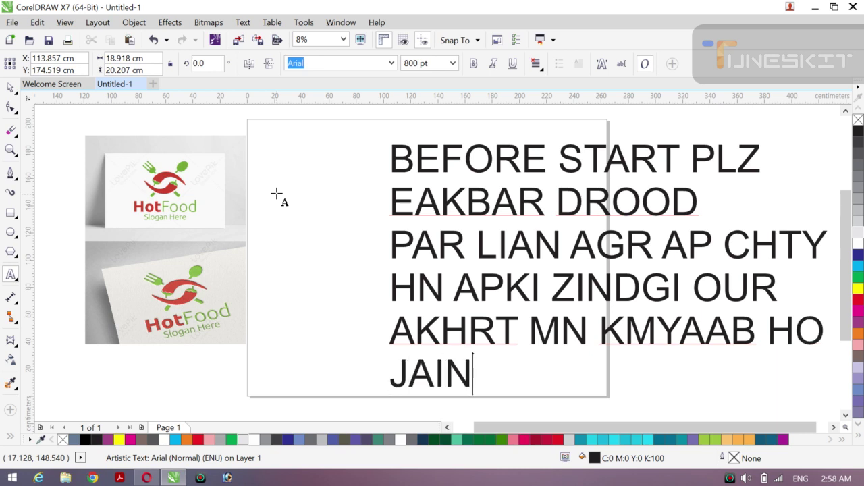
- Replace the whole message with the line "TO PLZ DROOD SHREEF"
key("ctrl+a")
key("BackSpace")
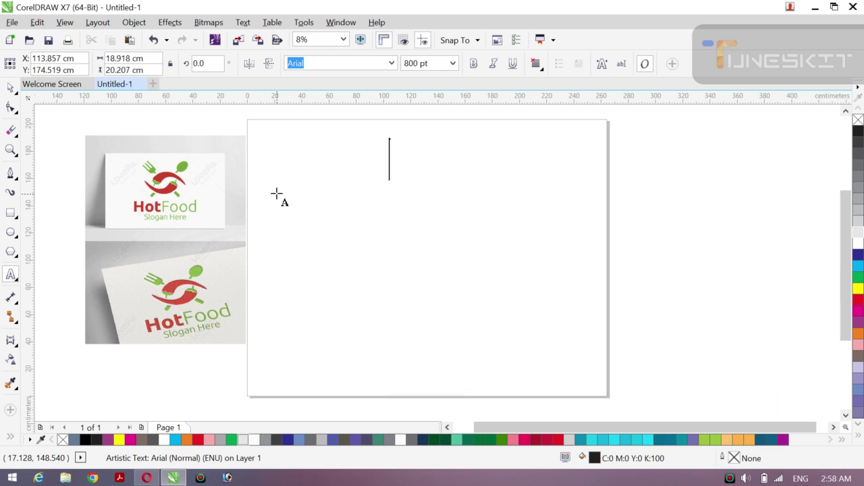
type("TO PL")
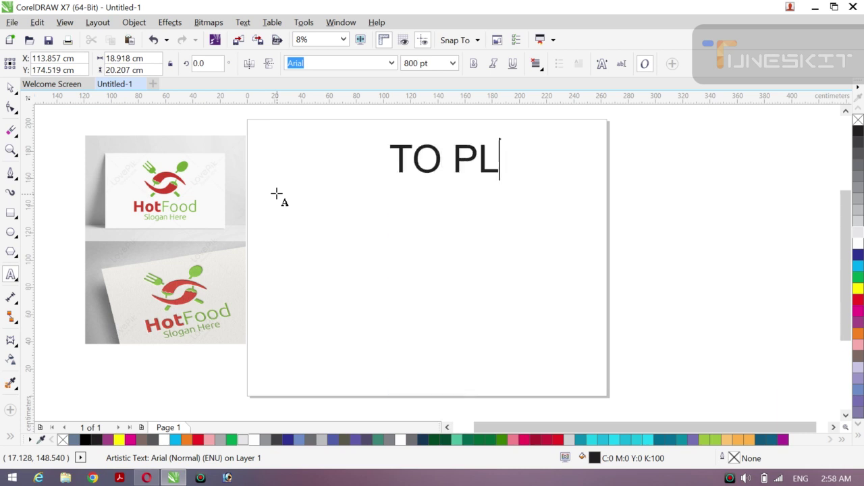
type("Z DR")
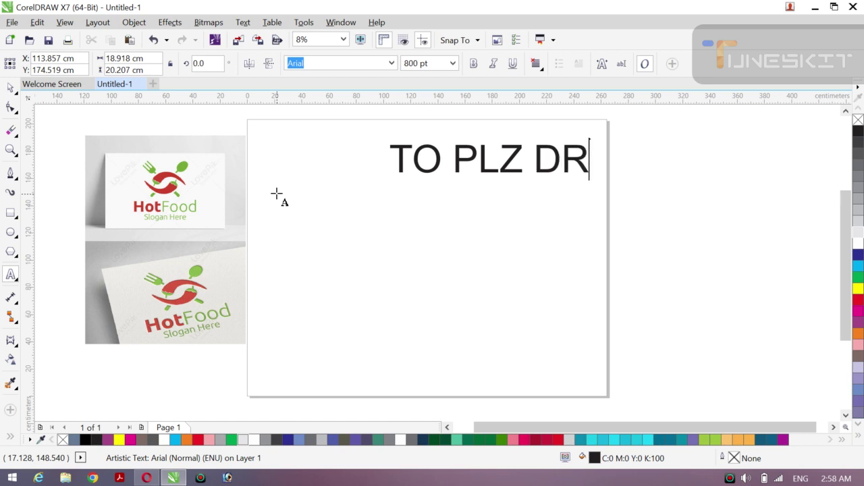
type("OOD S")
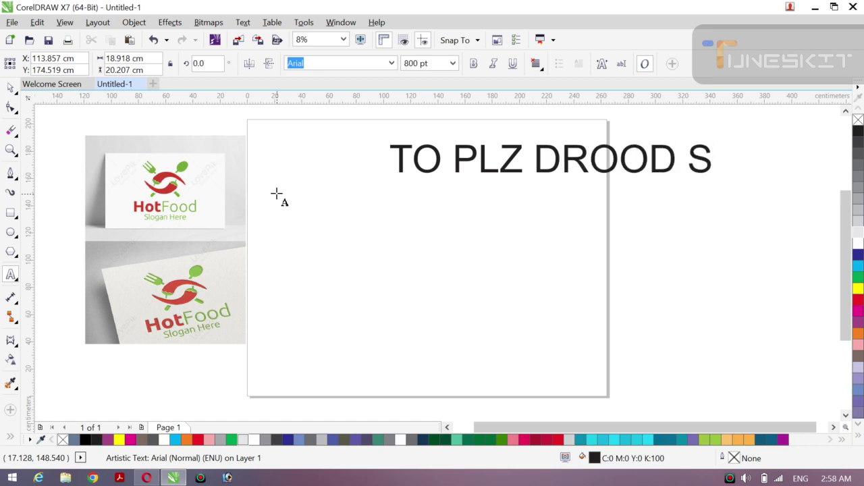
type("HREEF")
key("Return")
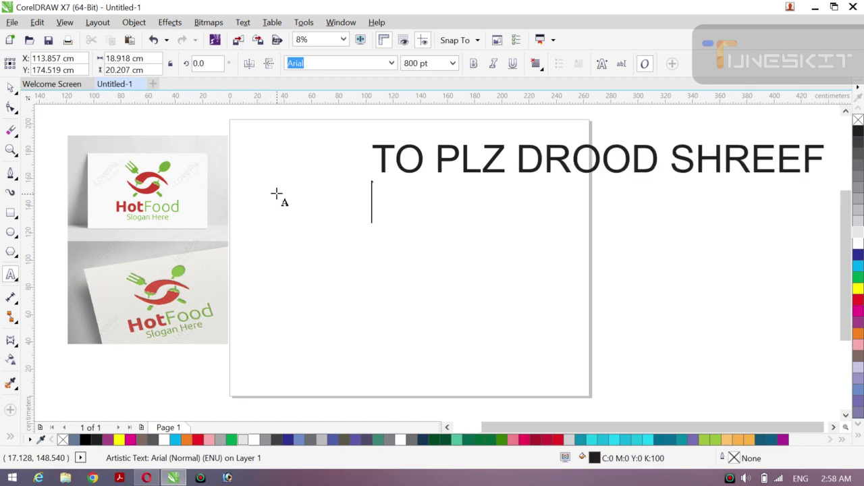
- Add the second text line "KI KSRT KIA KRO" to the message
type("KI K")
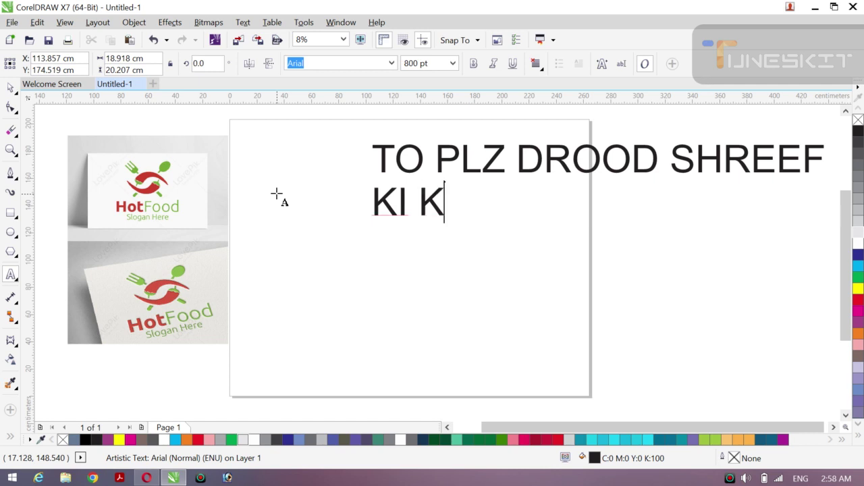
type("SRT L")
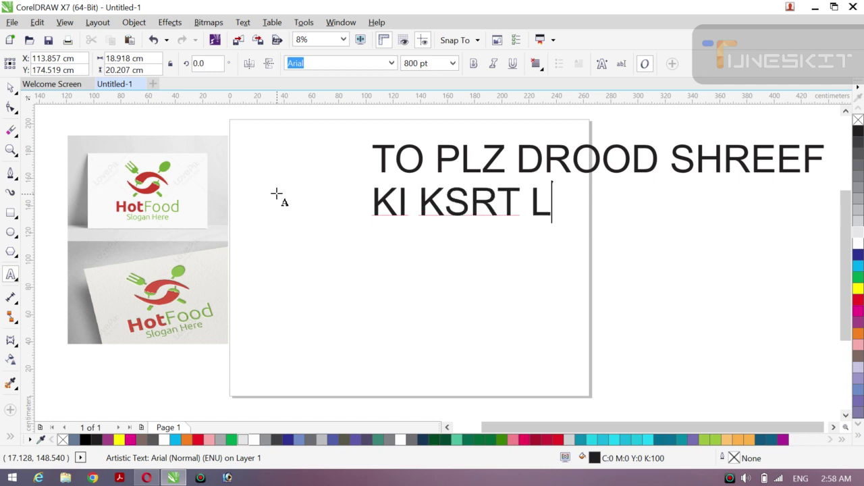
key("BackSpace")
type("KI")
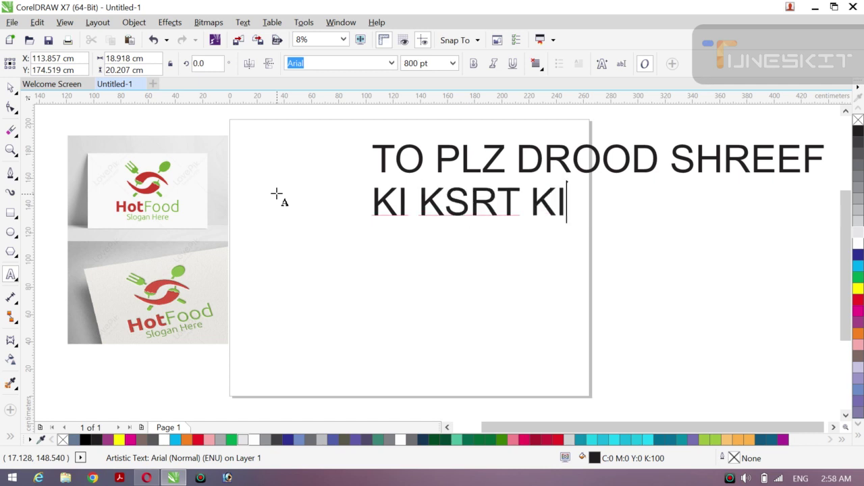
type("A KRO")
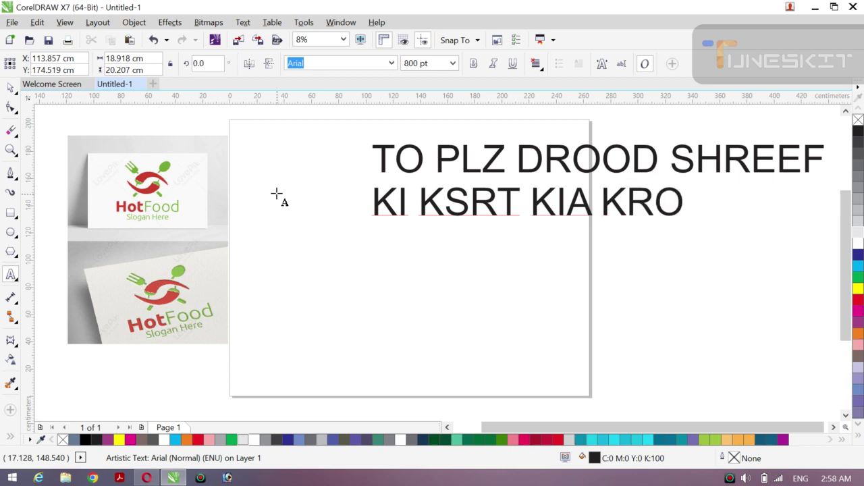
- Delete all of the message text from the page
key("ctrl+a")
key("Delete")
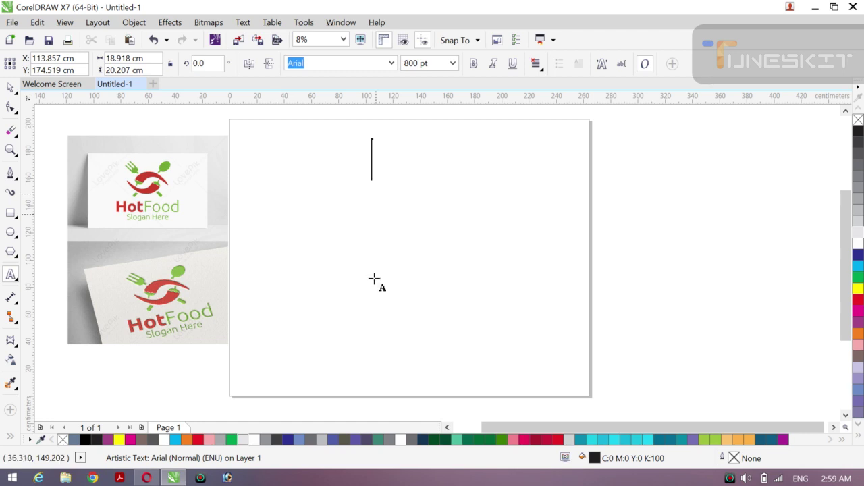
left_click(730, 479)
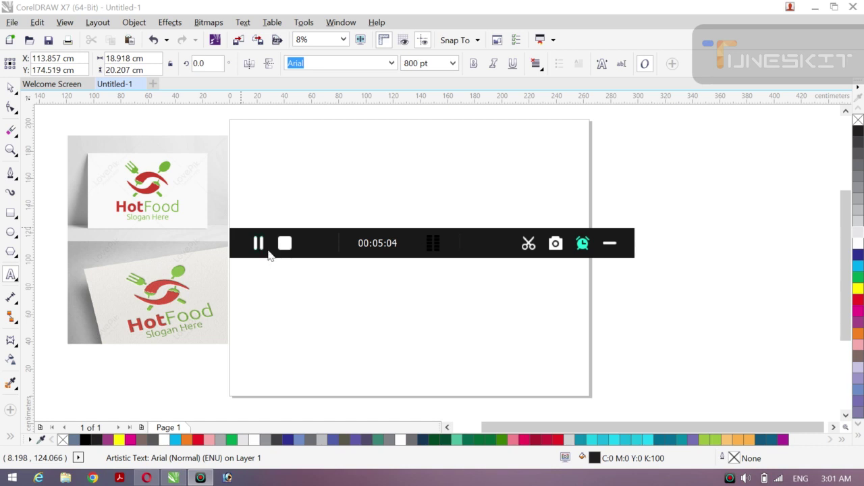
left_click(257, 244)
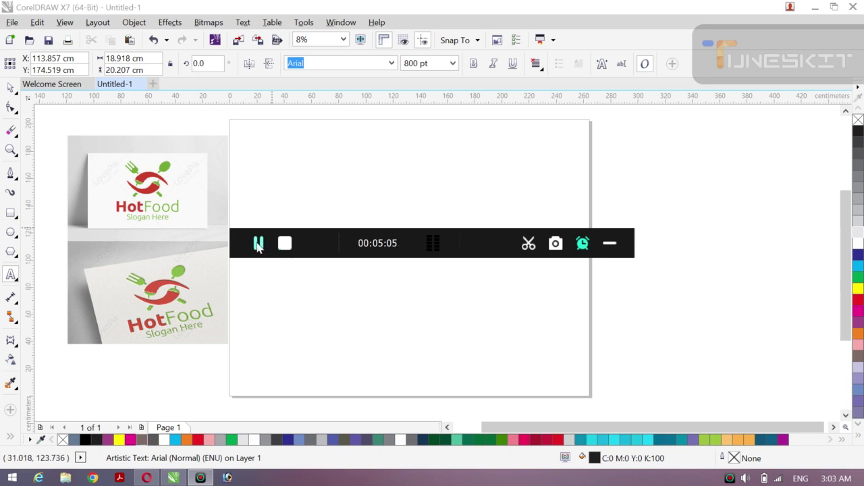
left_click(610, 244)
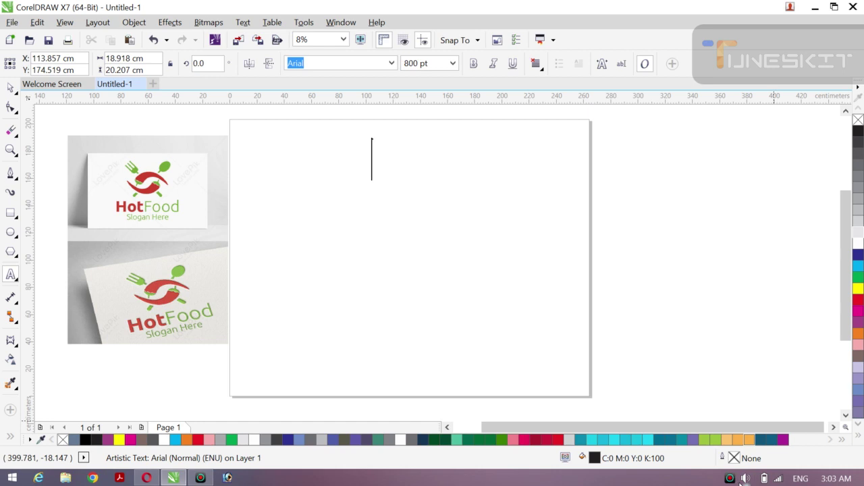
left_click(743, 478)
scroll(743, 480, "up", 8)
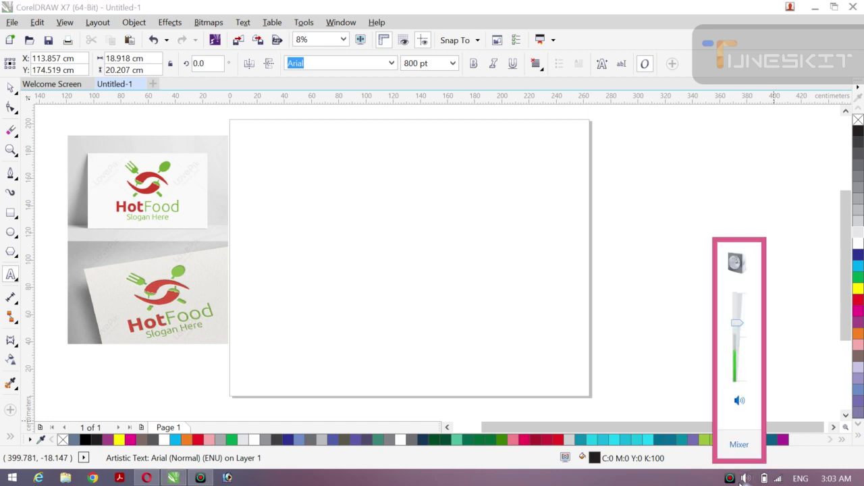
left_click(632, 303)
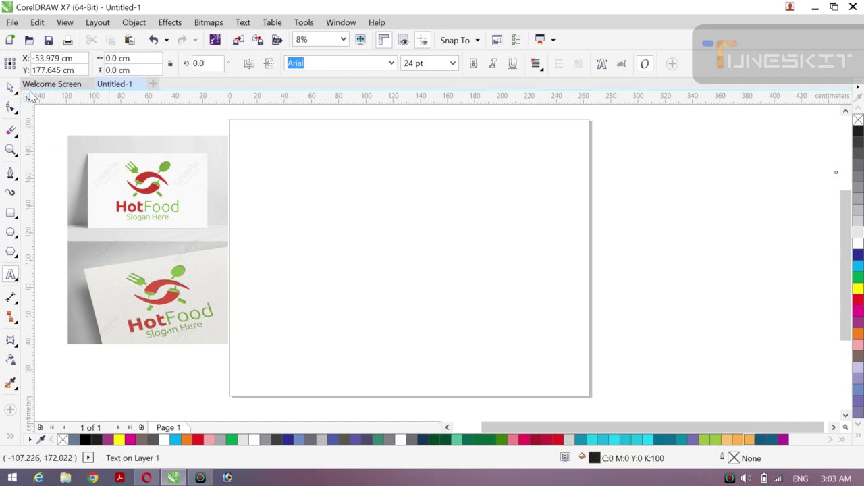
- Center the Hot Food reference bitmap on the page and deselect it
left_click(10, 88)
left_click(94, 173)
key("p")
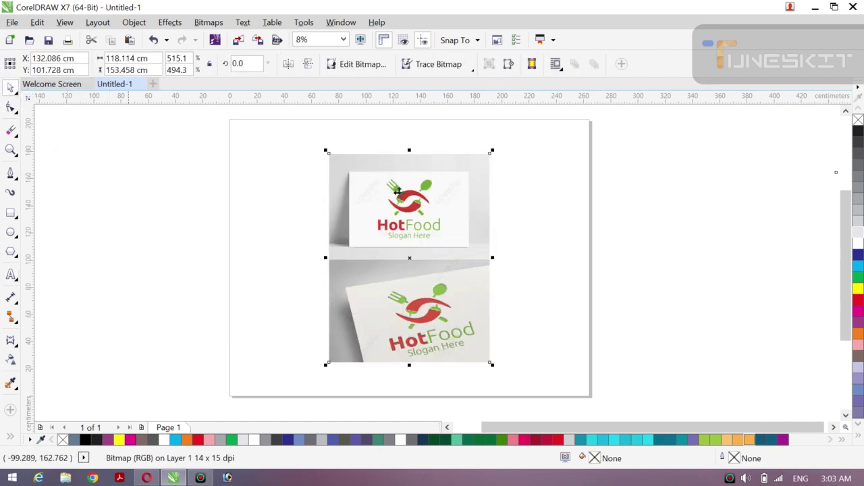
left_click(602, 265)
- Draw a straight Pen line, about 23.8 cm wide and 4.4 cm high, from the upper red chili's pointed tip to its stem end
key("z")
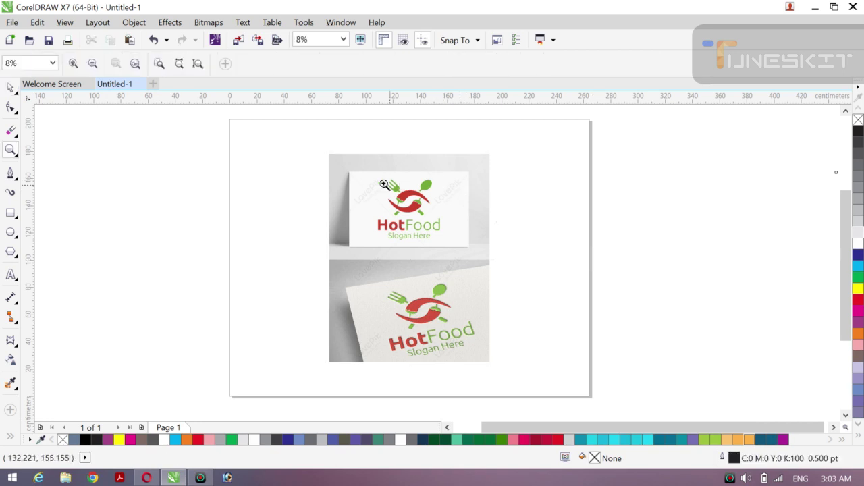
left_click_drag(449, 200, 453, 245)
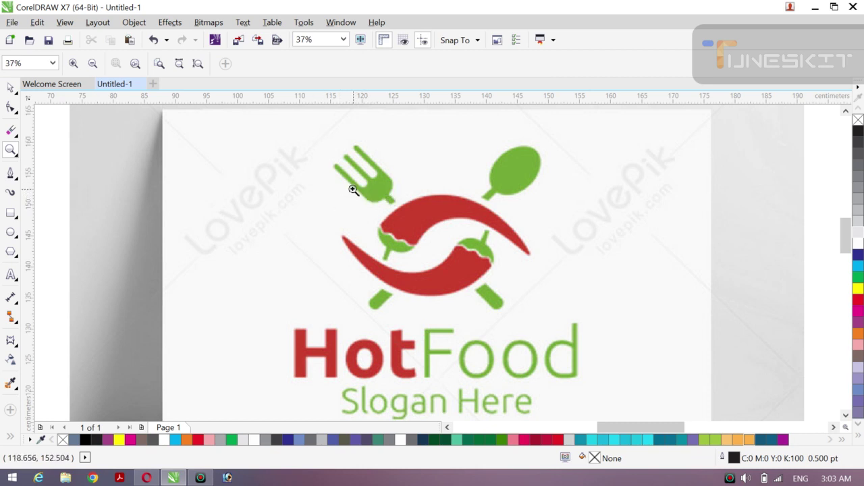
left_click_drag(354, 190, 537, 265)
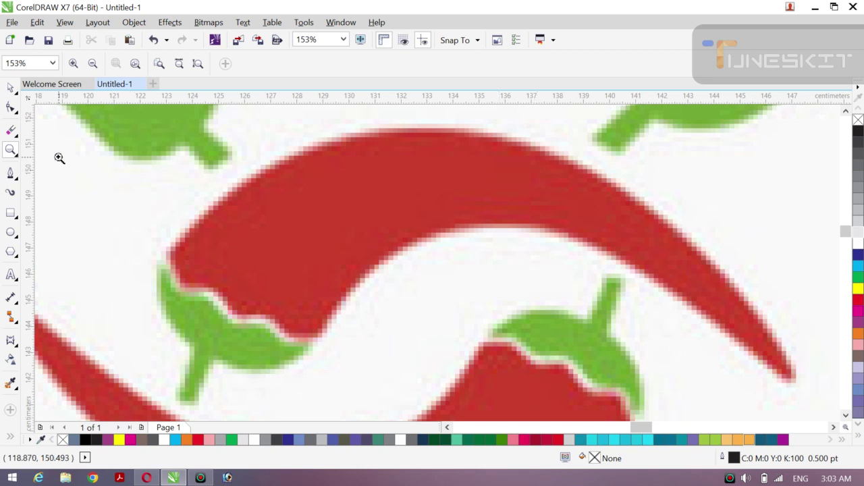
left_click(10, 87)
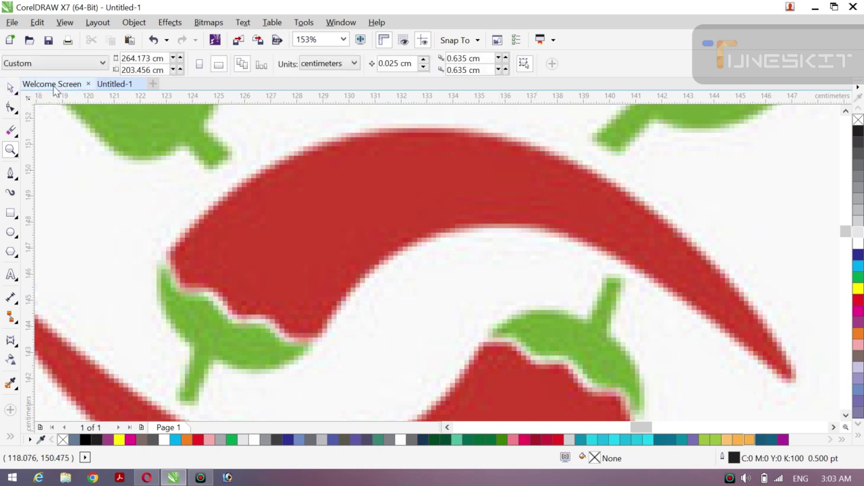
left_click(9, 177)
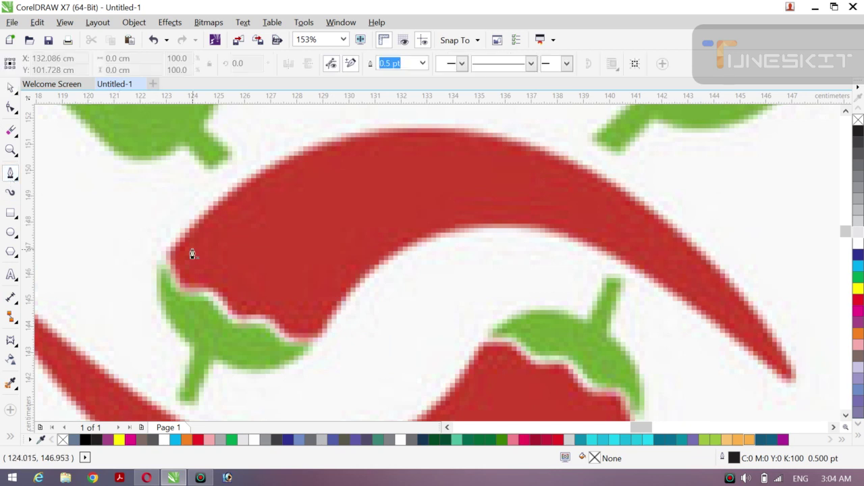
left_click(790, 376)
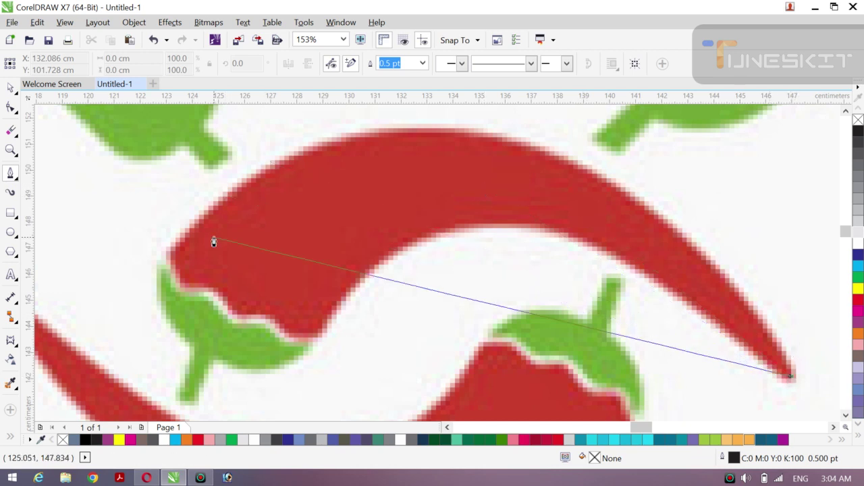
left_click(170, 265)
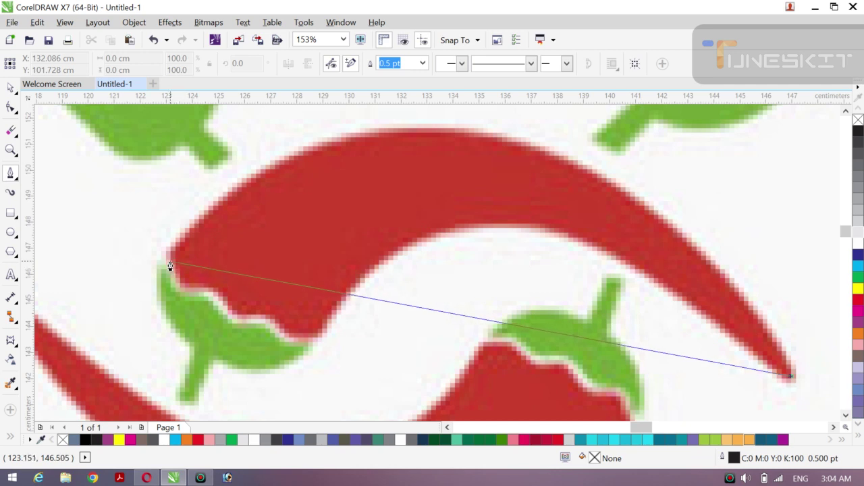
left_click(169, 264)
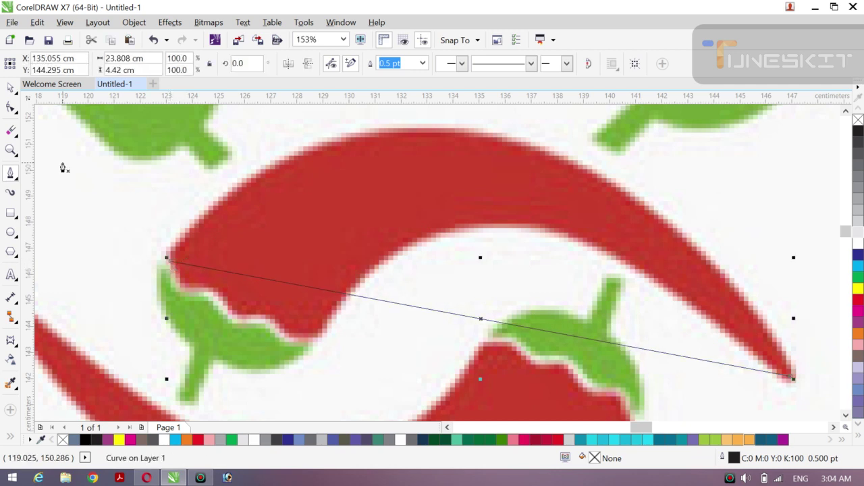
- Convert the straight line to a curve and bow it upward toward the upper red chili's outer edge
left_click(11, 109)
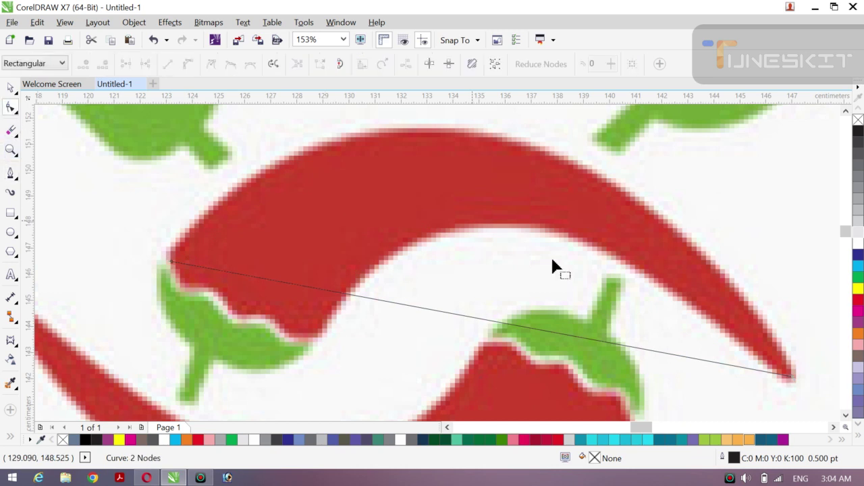
right_click(454, 313)
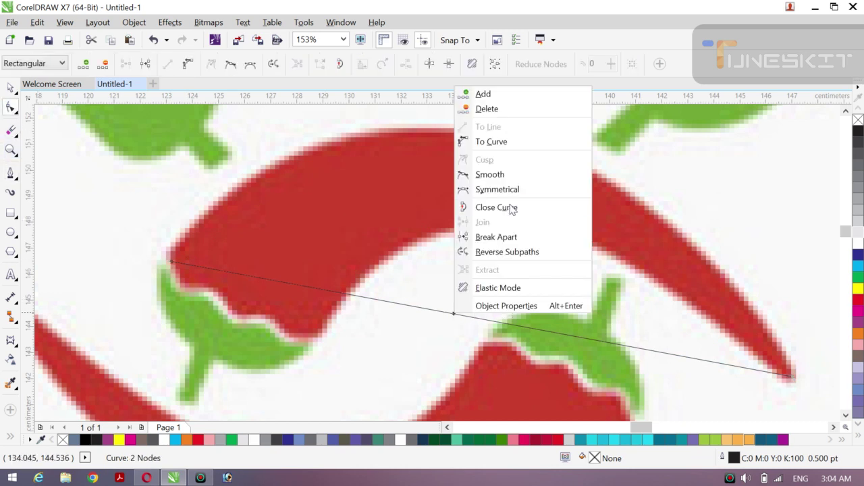
left_click(487, 141)
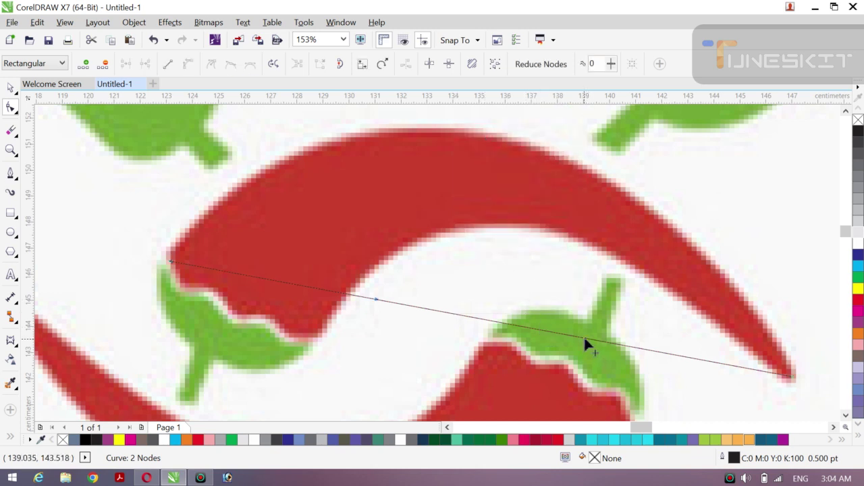
left_click_drag(584, 337, 521, 106)
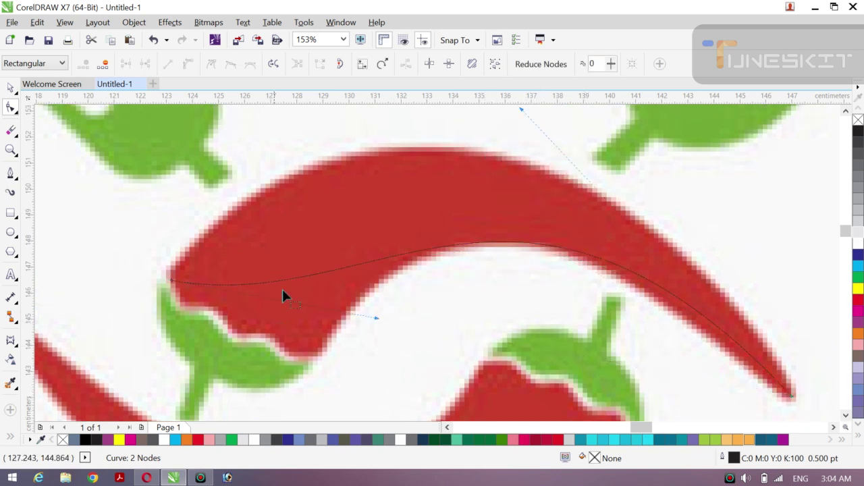
left_click_drag(376, 318, 349, 119)
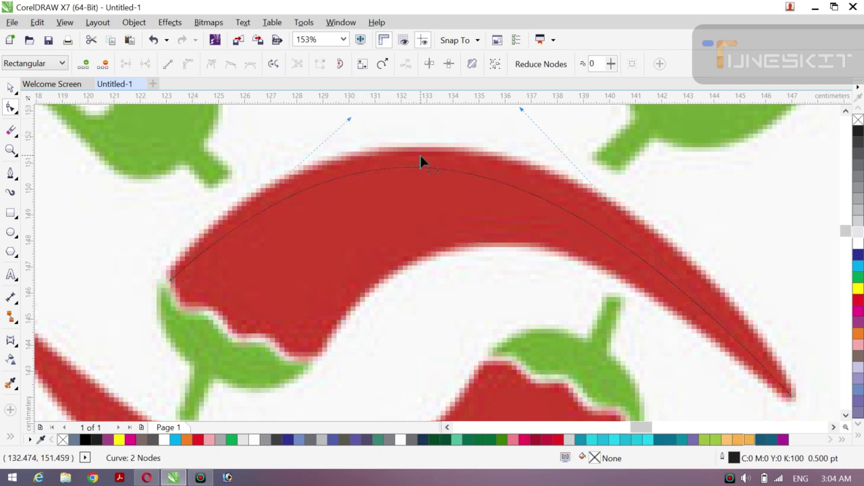
- Adjust both control handles of the upper curve so it follows the upper red chili's outer edge, about 9.3 cm high overall
left_click_drag(520, 110, 532, 92)
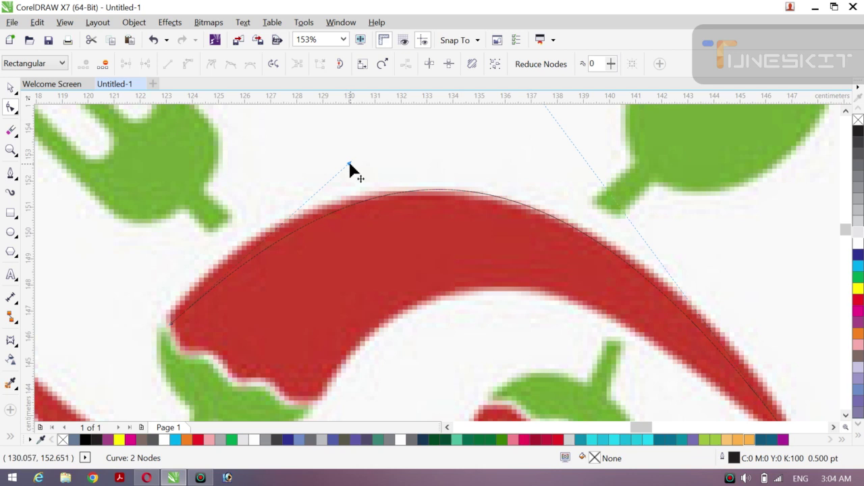
left_click_drag(350, 164, 353, 169)
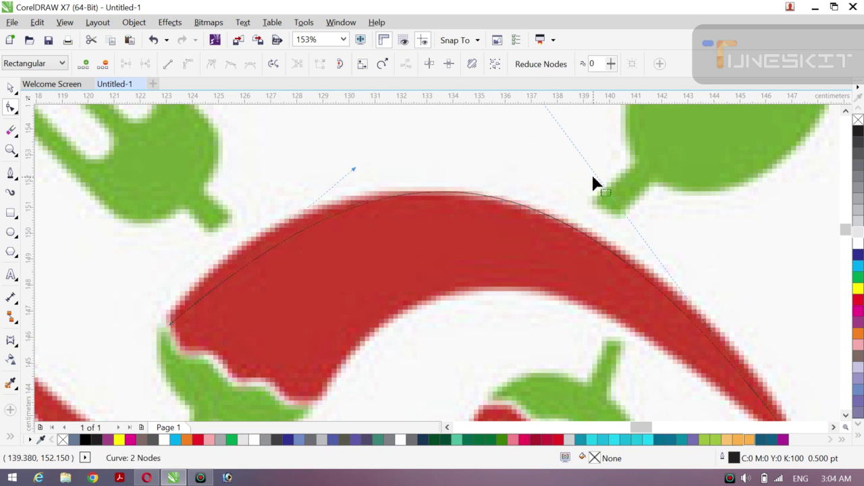
scroll(593, 178, "up", 2)
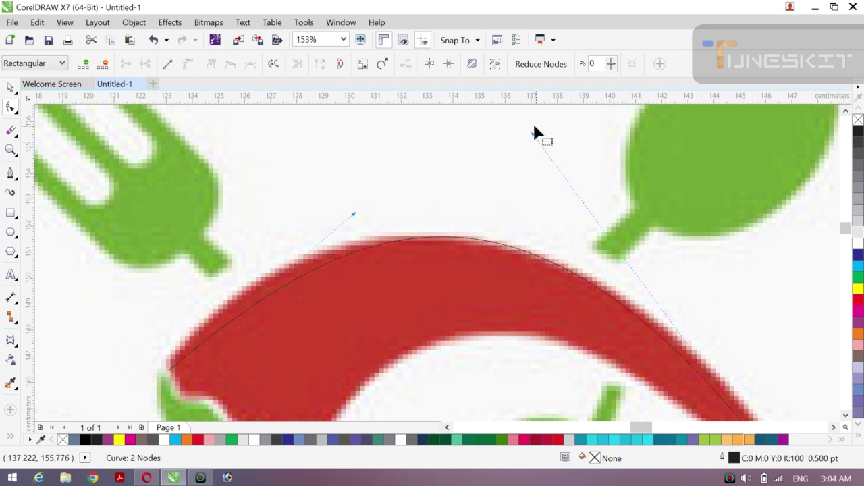
left_click_drag(534, 134, 531, 140)
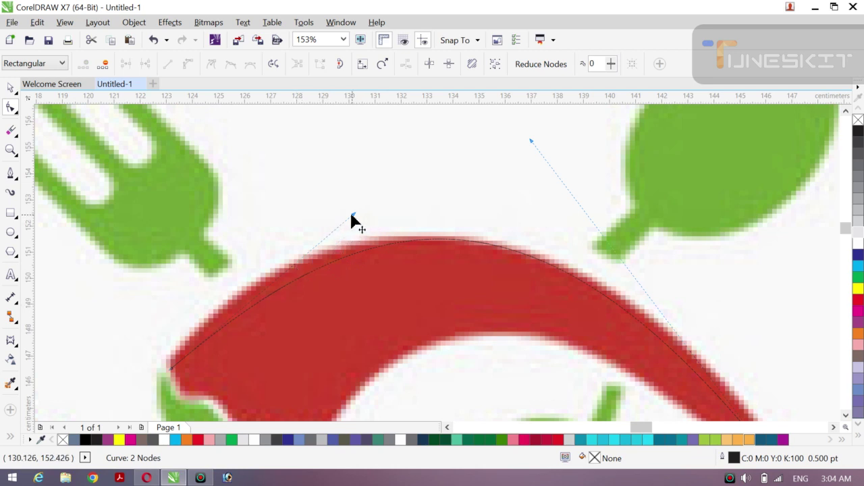
left_click_drag(351, 215, 286, 218)
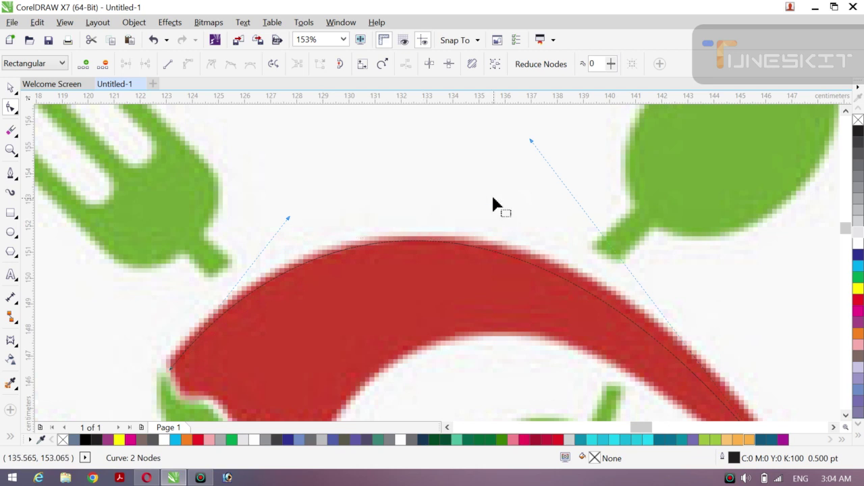
left_click_drag(530, 140, 590, 158)
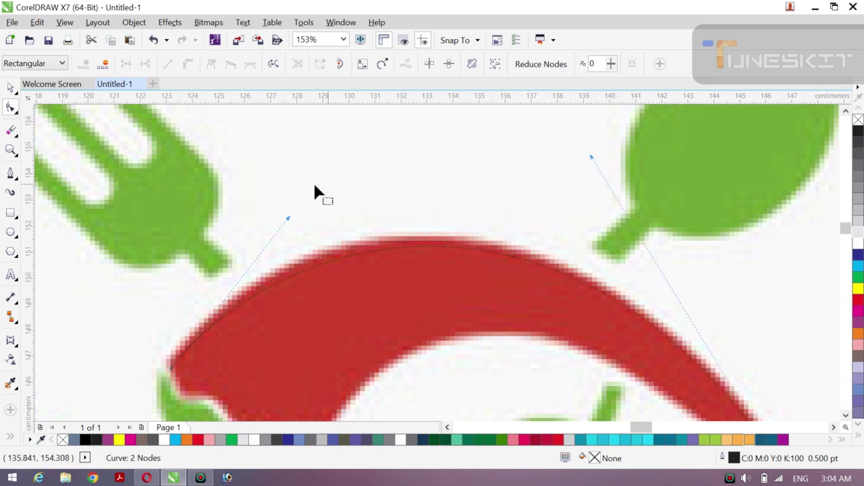
left_click_drag(289, 218, 279, 209)
key("z")
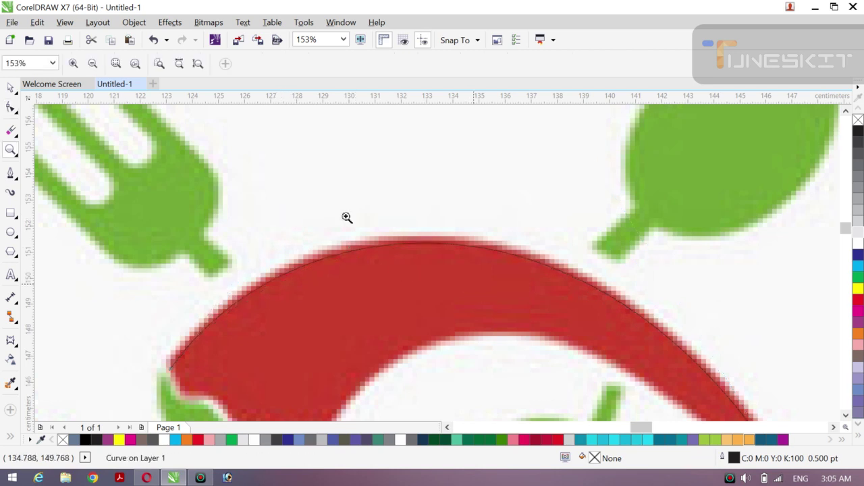
left_click(91, 64)
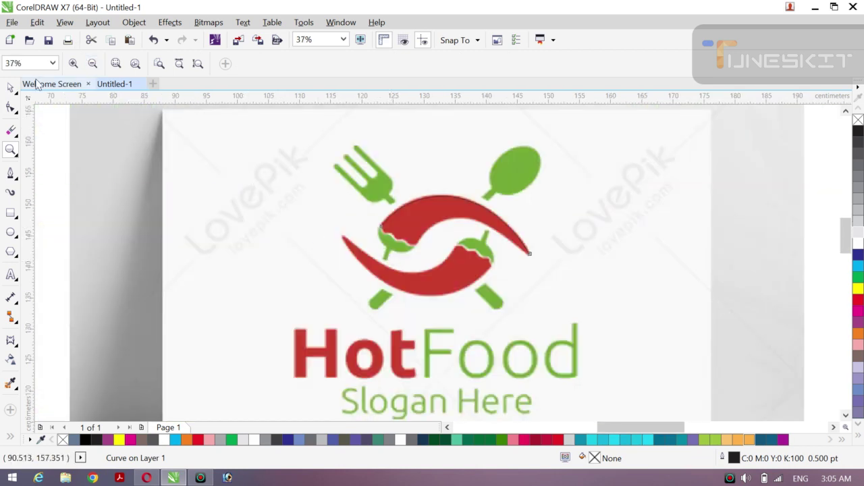
left_click(22, 98)
left_click(46, 87)
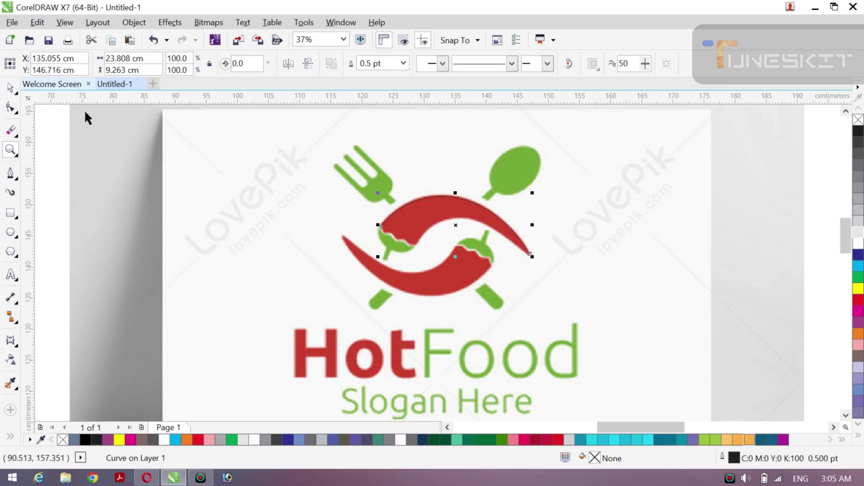
left_click(219, 193)
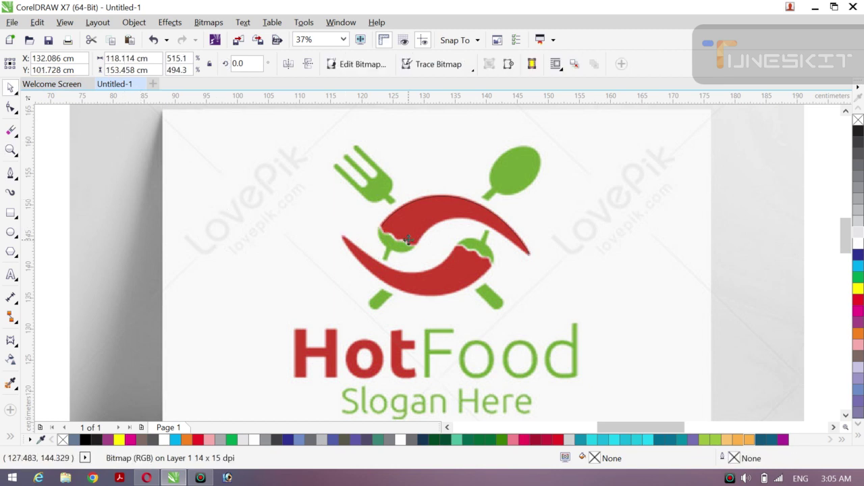
- Draw an open two-segment Pen path, about 23.8 by 4.4 cm, from the upper chili's tip through the stem end's lower corner to its upper corner
key("z")
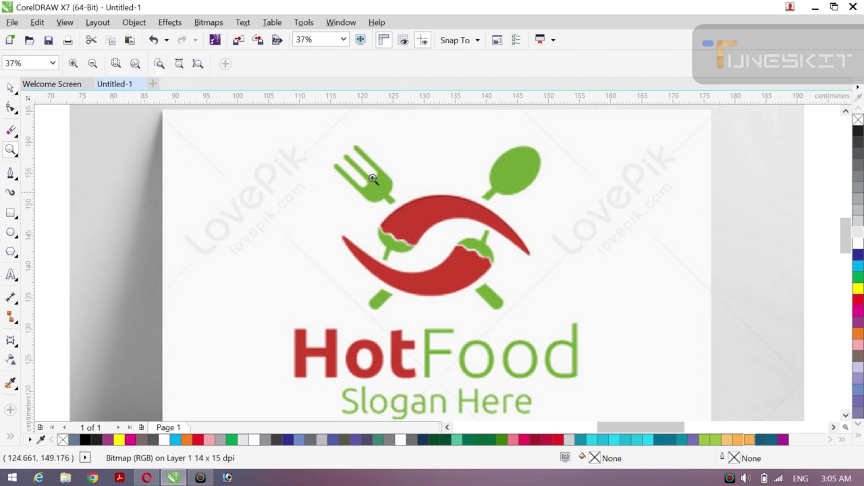
left_click_drag(355, 179, 554, 270)
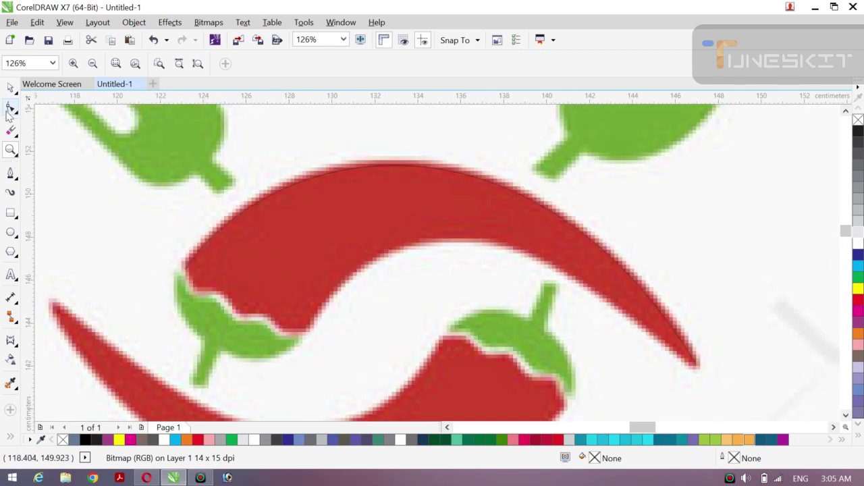
left_click(16, 91)
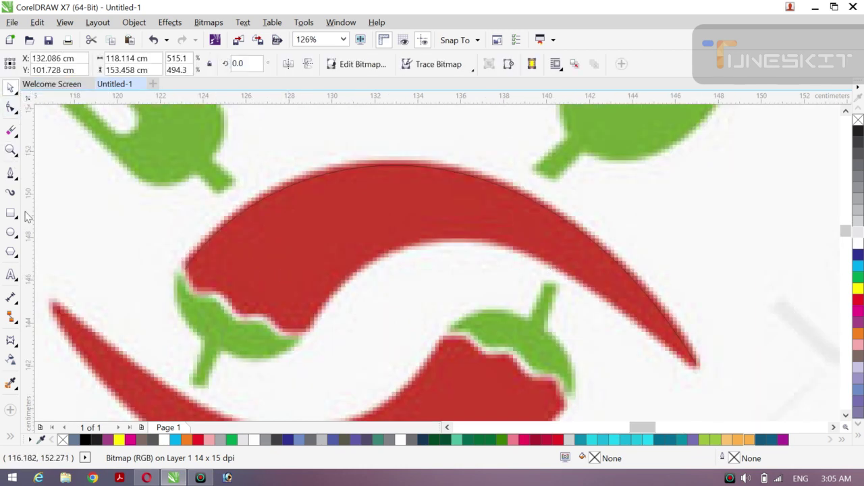
left_click(10, 175)
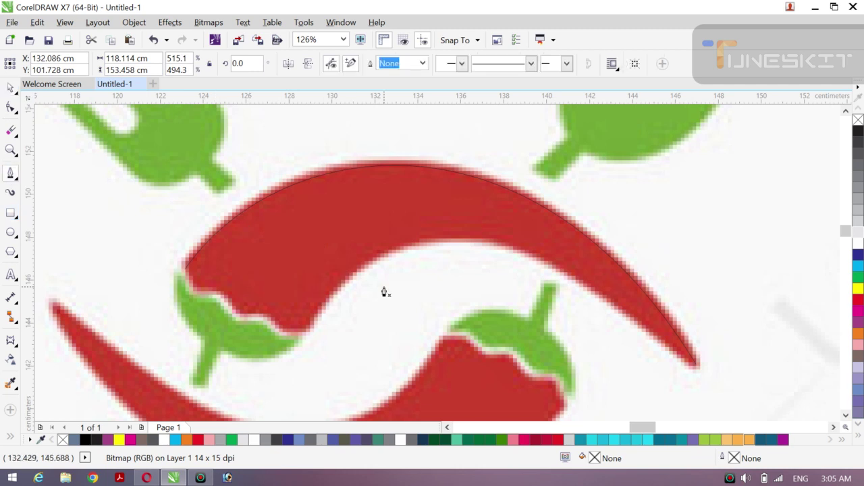
left_click(695, 364)
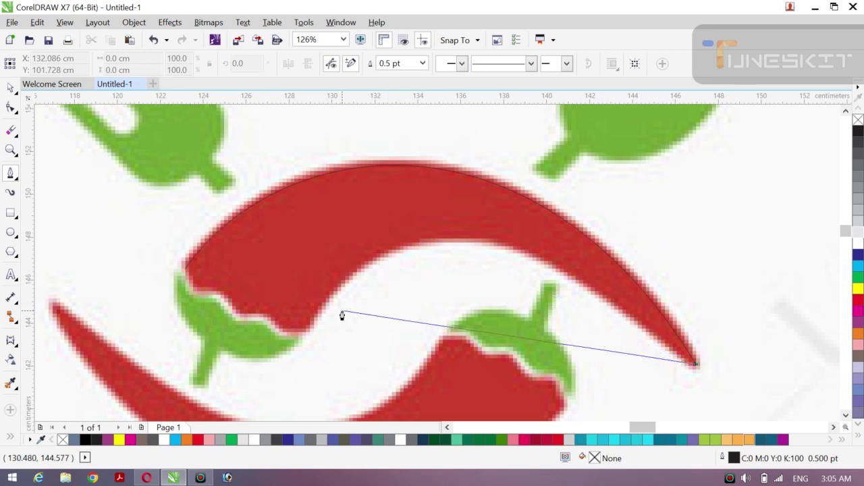
left_click(299, 328)
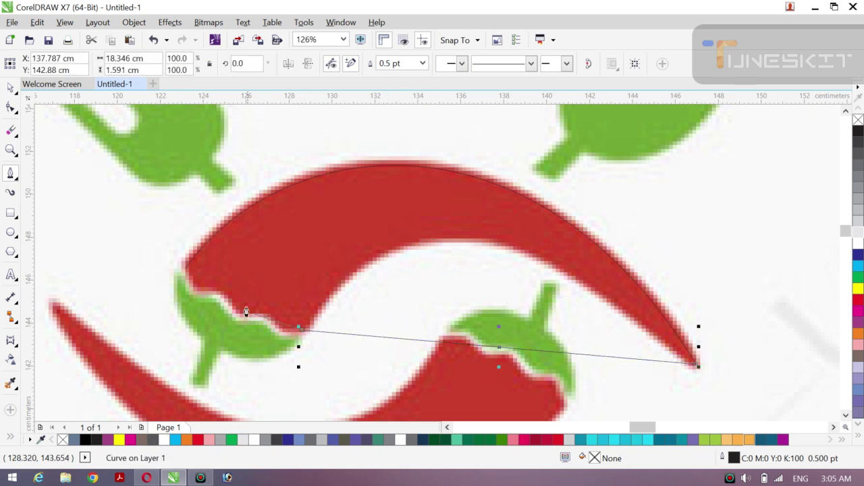
left_click(184, 268)
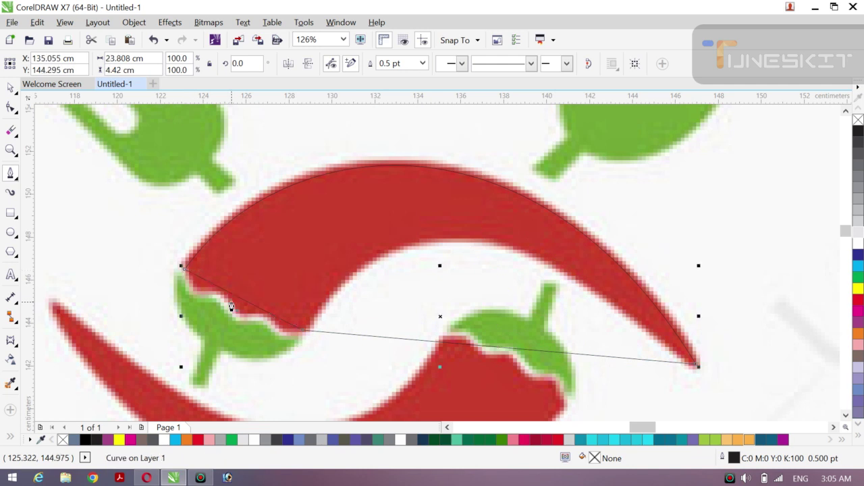
- Convert the path's long straight segment to a curve and shape its handles along the upper red chili's inner edge
left_click(11, 108)
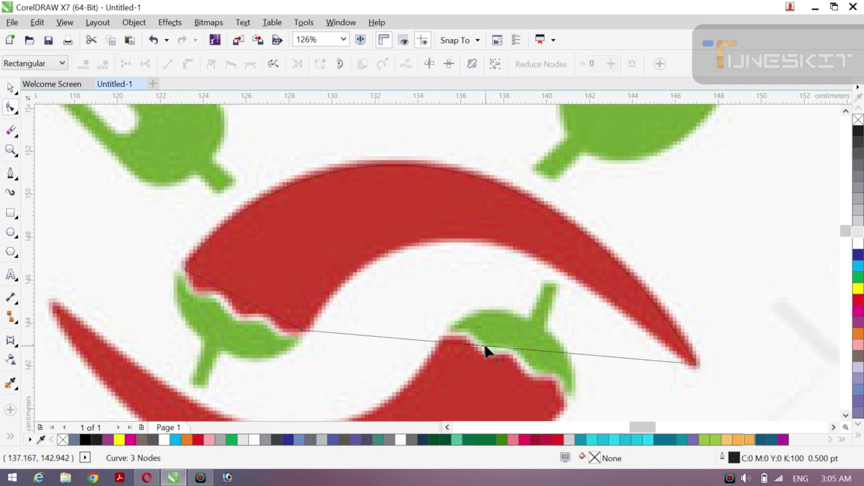
left_click(484, 347)
right_click(485, 346)
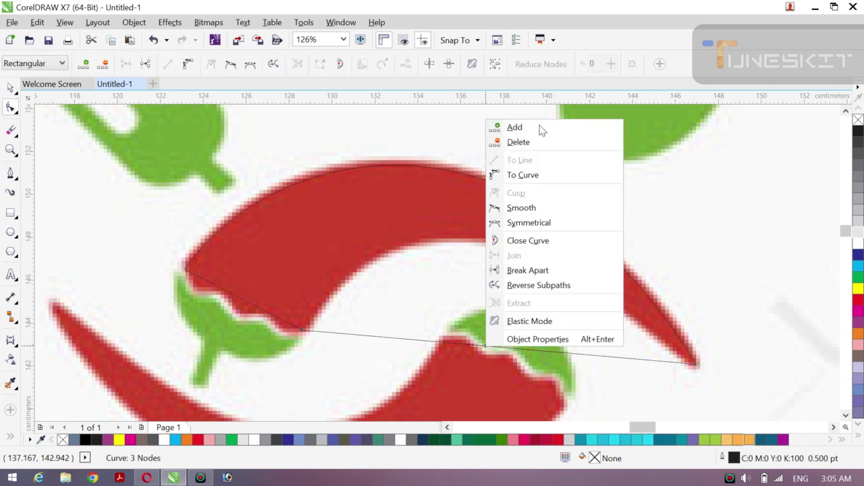
left_click(533, 176)
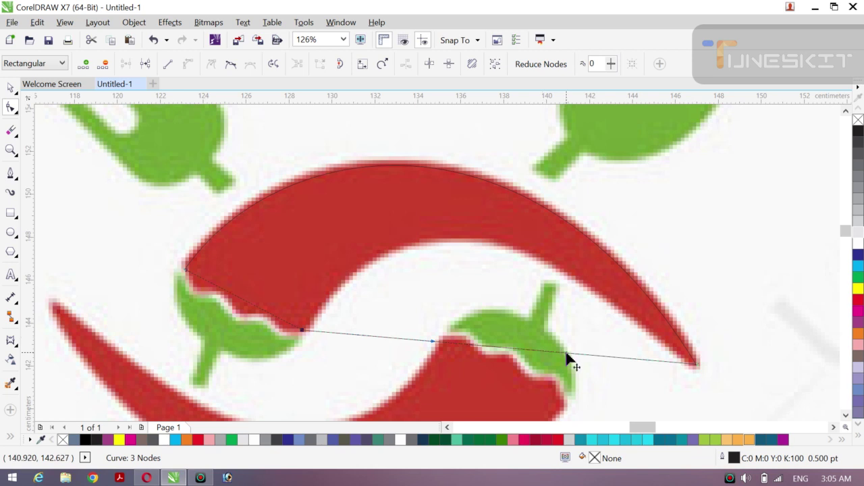
left_click_drag(567, 357, 499, 198)
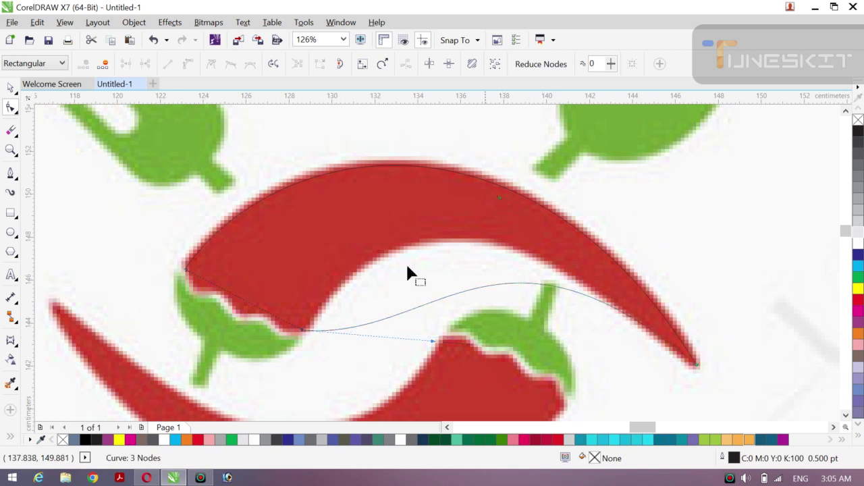
left_click_drag(434, 345, 376, 203)
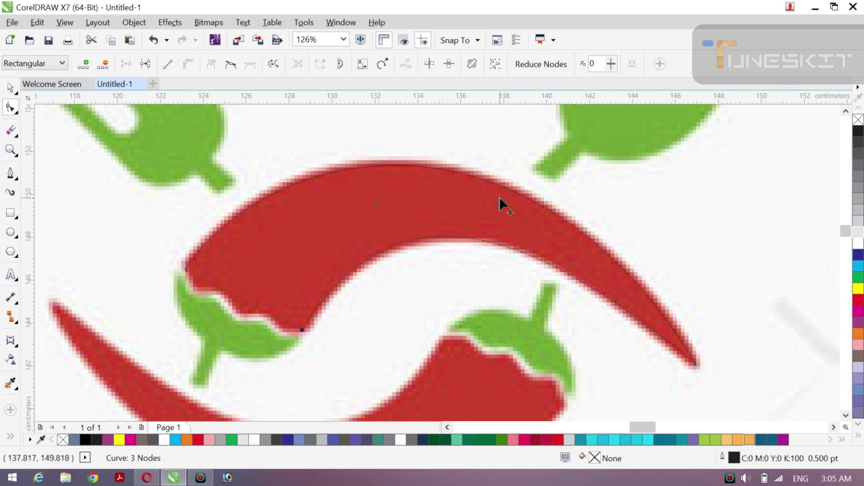
left_click_drag(499, 197, 521, 205)
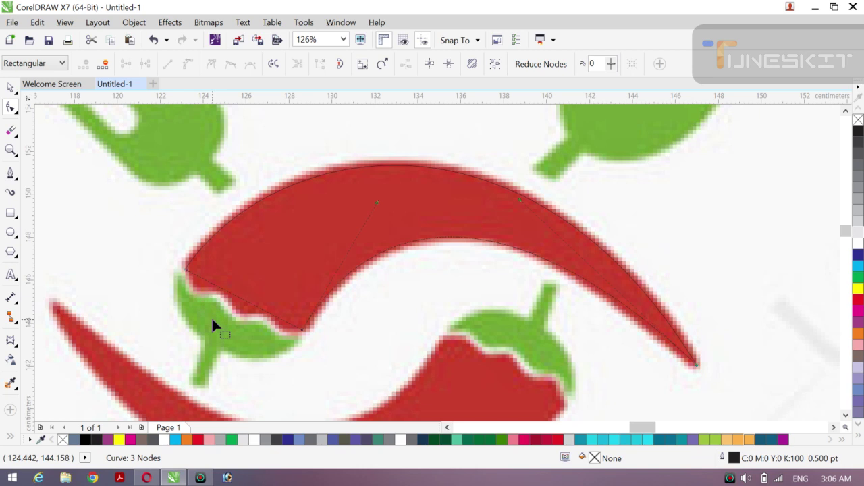
left_click(10, 174)
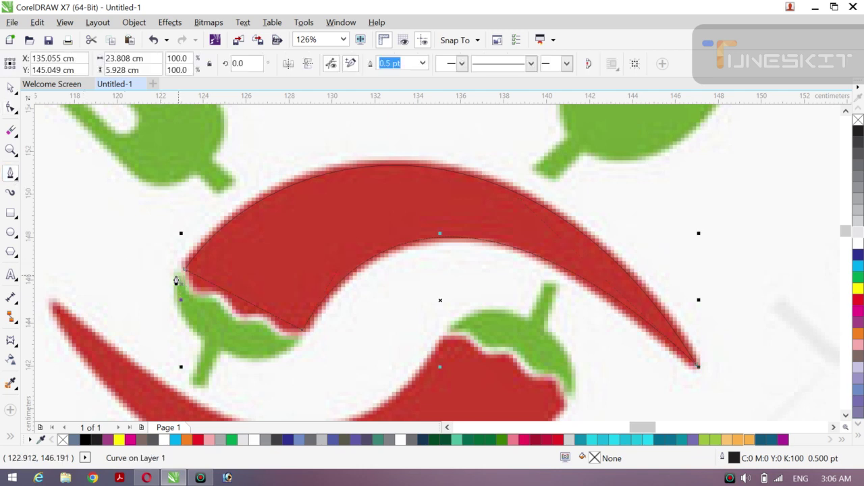
left_click(173, 271)
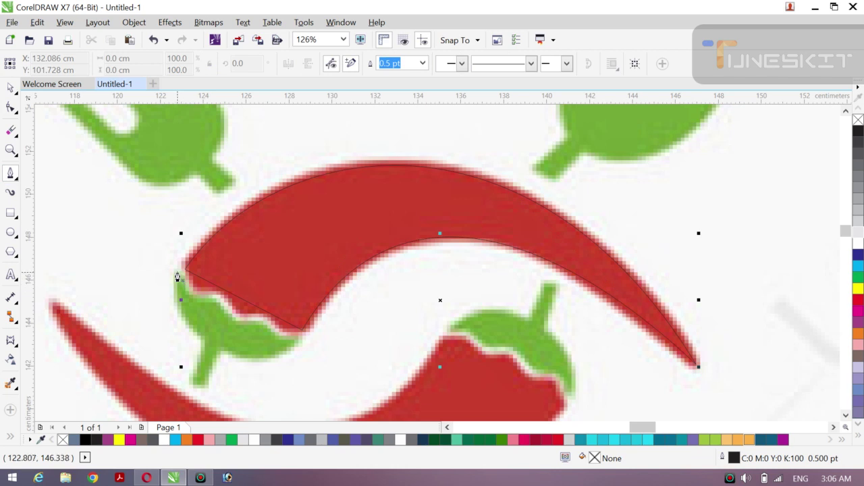
left_click(177, 274)
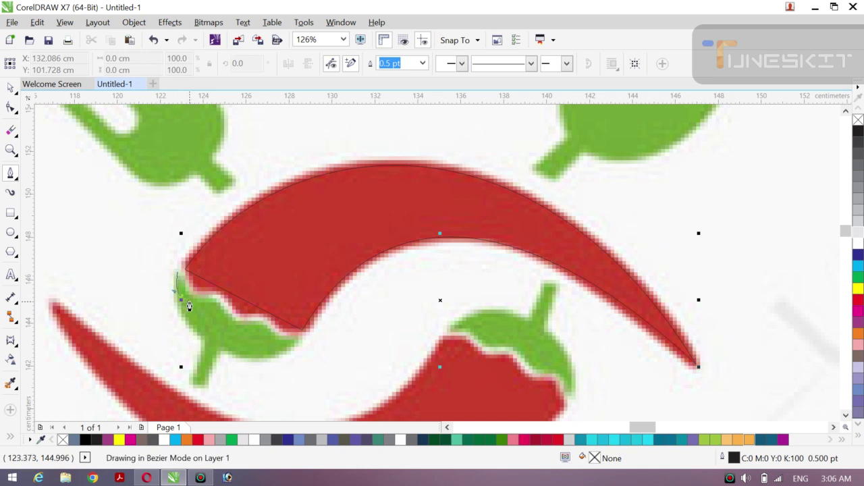
left_click(181, 300)
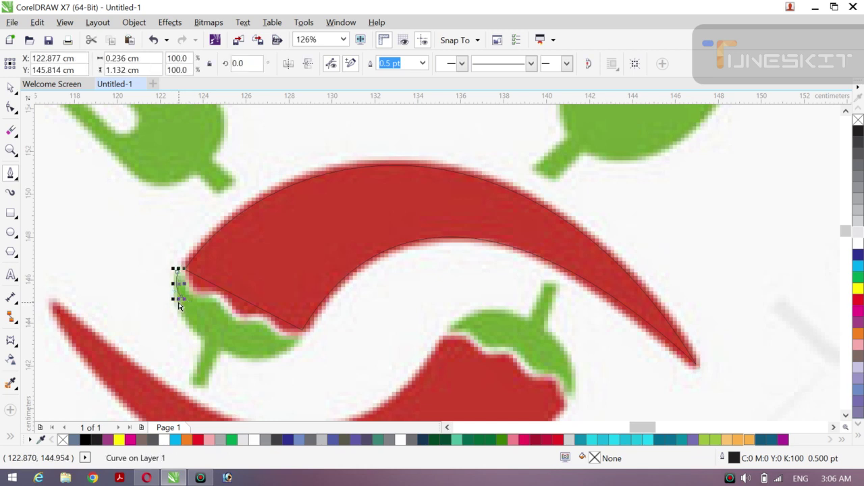
key("ctrl+z")
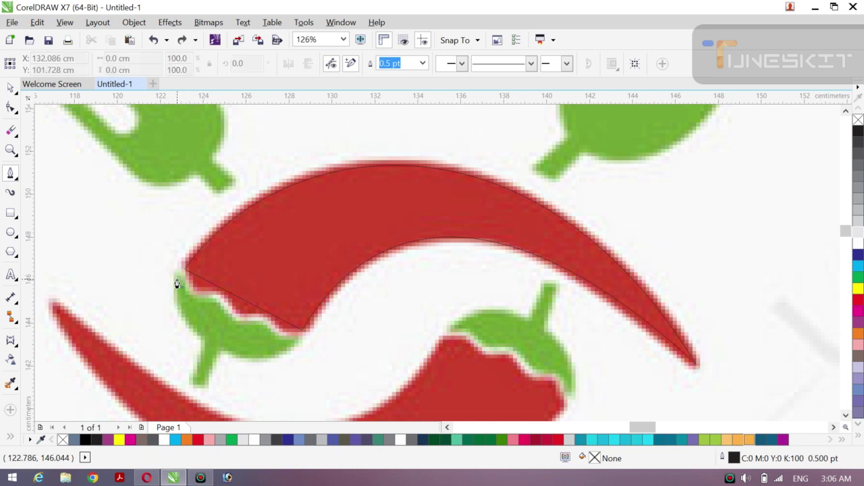
- Trace the wavy edge of the upper chili's green cap with an open straight-segment Pen path about 5.6 cm wide and 2.8 cm high
left_click(178, 281)
left_click(179, 303)
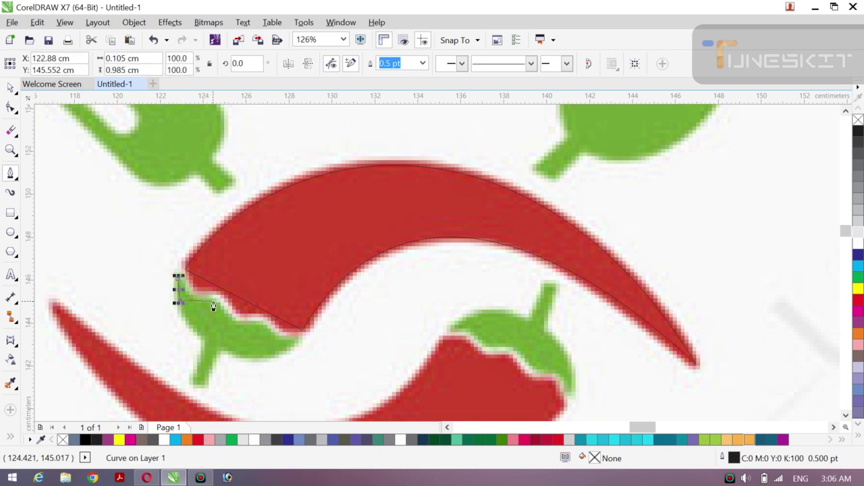
left_click(214, 303)
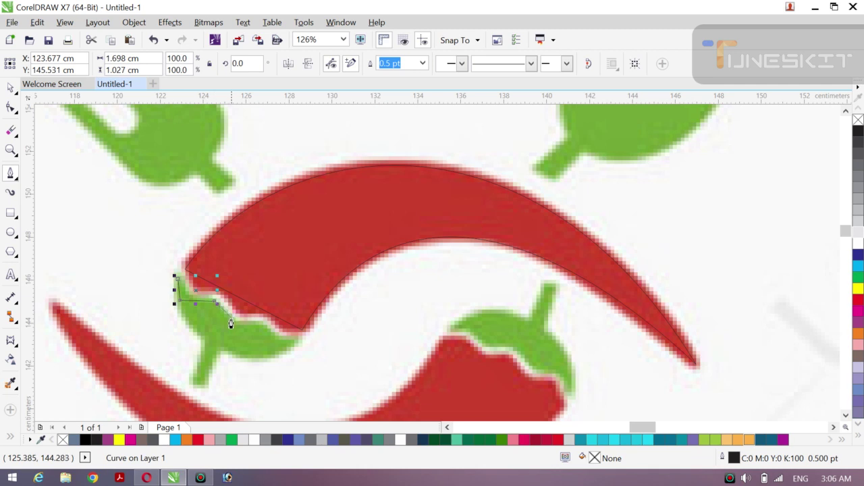
left_click(232, 319)
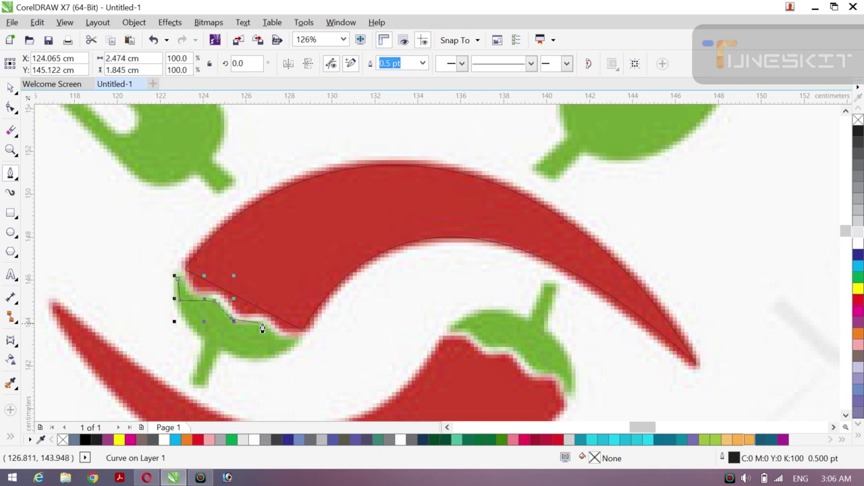
left_click(264, 324)
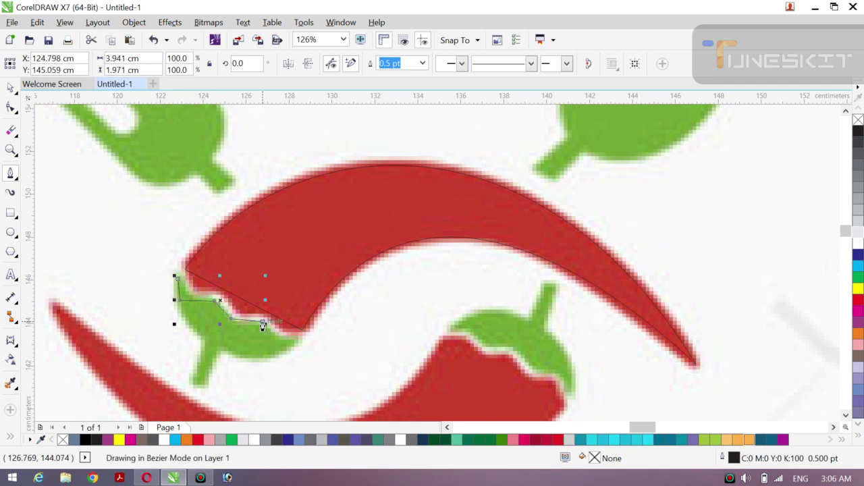
left_click(276, 344)
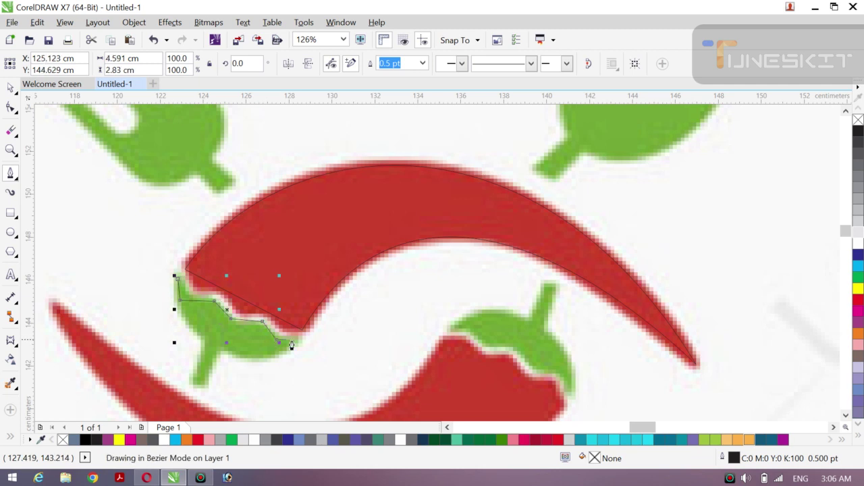
double_click(297, 344)
left_click(297, 344)
double_click(299, 345)
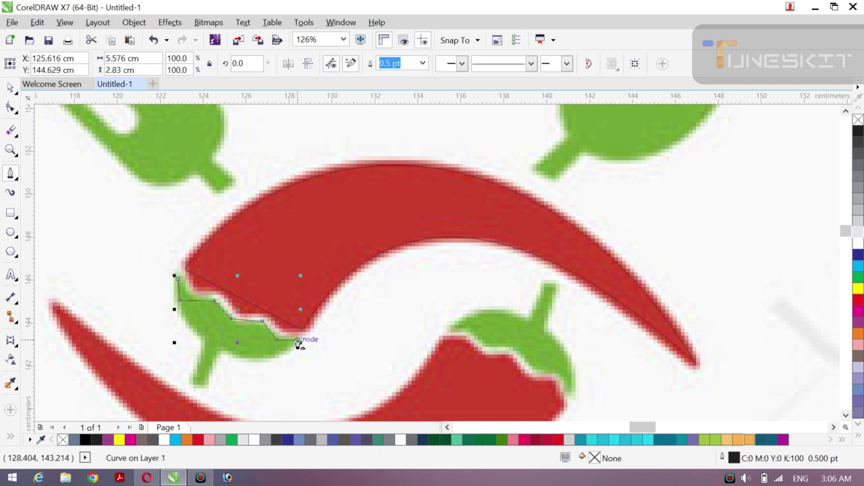
left_click(11, 89)
left_click(54, 142)
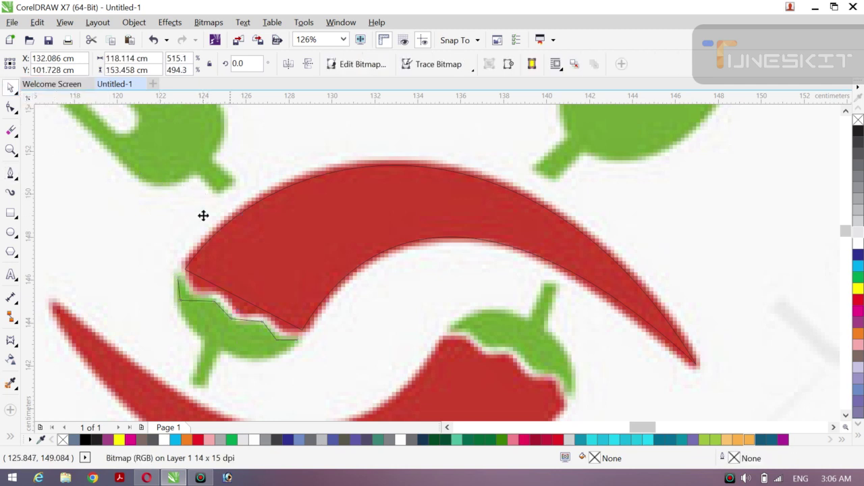
- Draw a straight Pen segment joining the two ends of the green cap's wavy edge and convert it to a curve
left_click(18, 94)
left_click(11, 172)
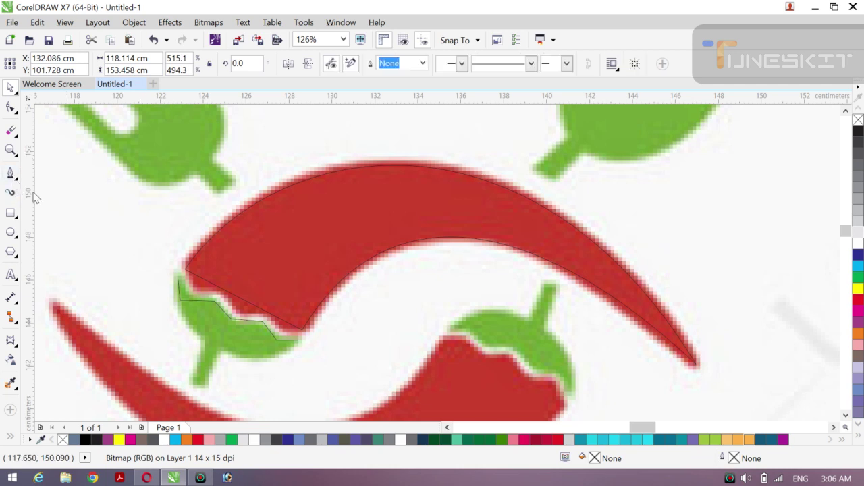
left_click(295, 345)
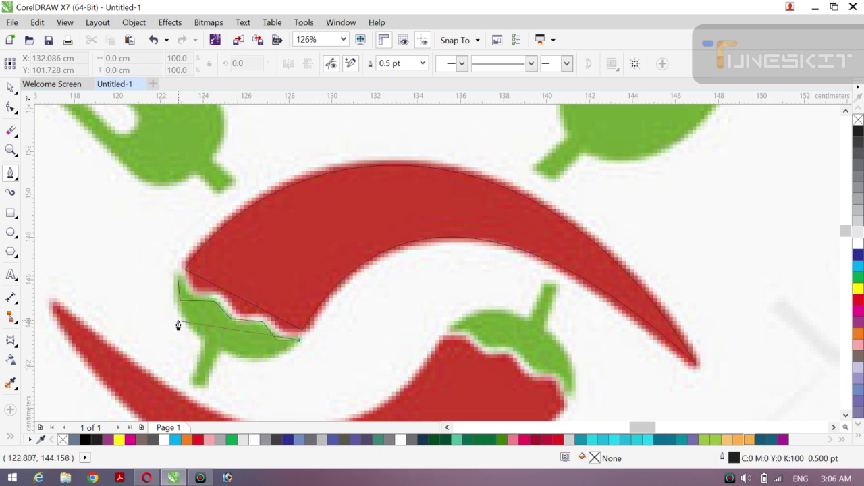
left_click(178, 286)
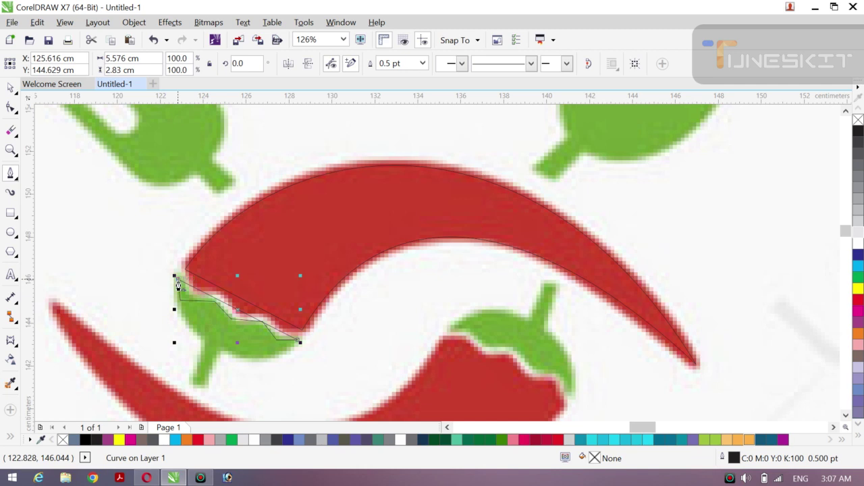
left_click(10, 107)
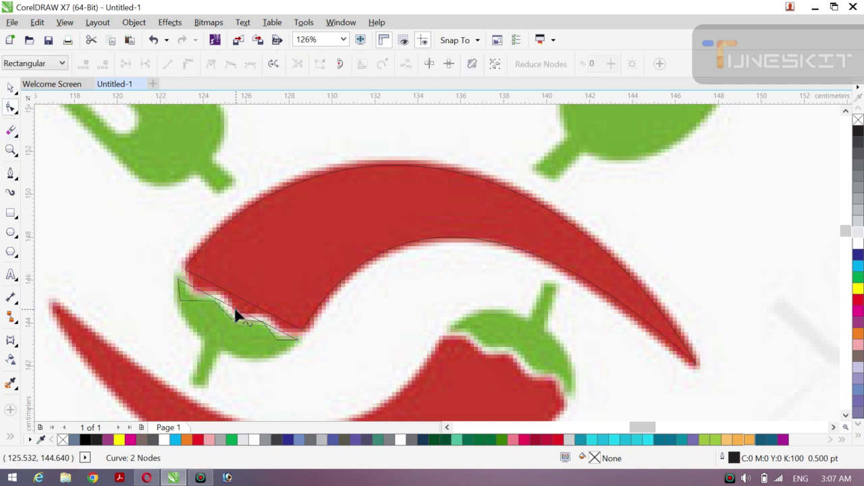
left_click(236, 315)
right_click(234, 307)
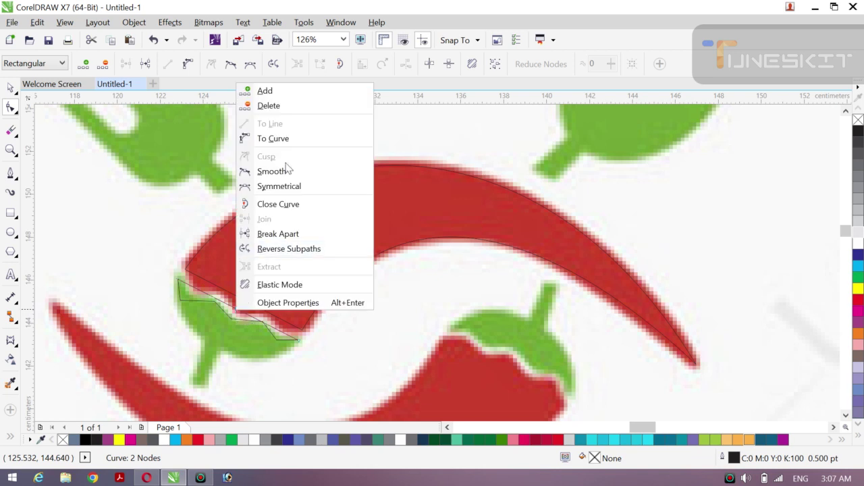
left_click(276, 139)
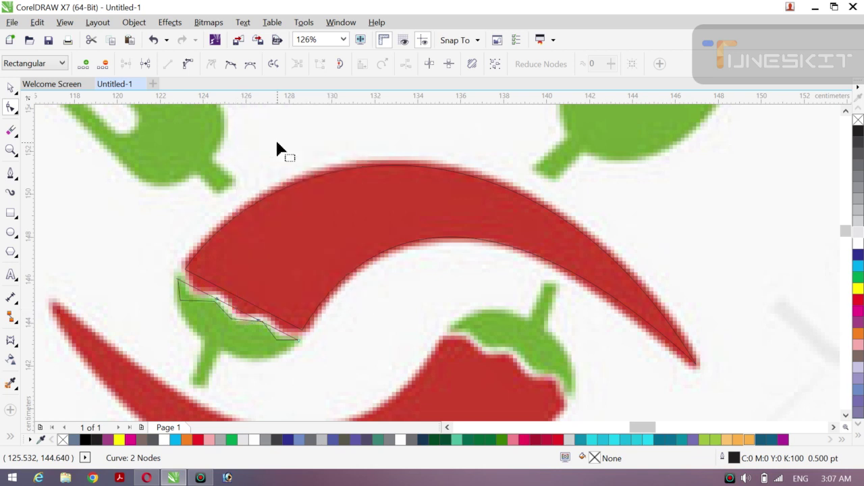
- Shape both control handles of the new segment so it follows the rounded lower edge of the upper chili's green cap
left_click_drag(262, 327, 243, 374)
left_click(217, 301)
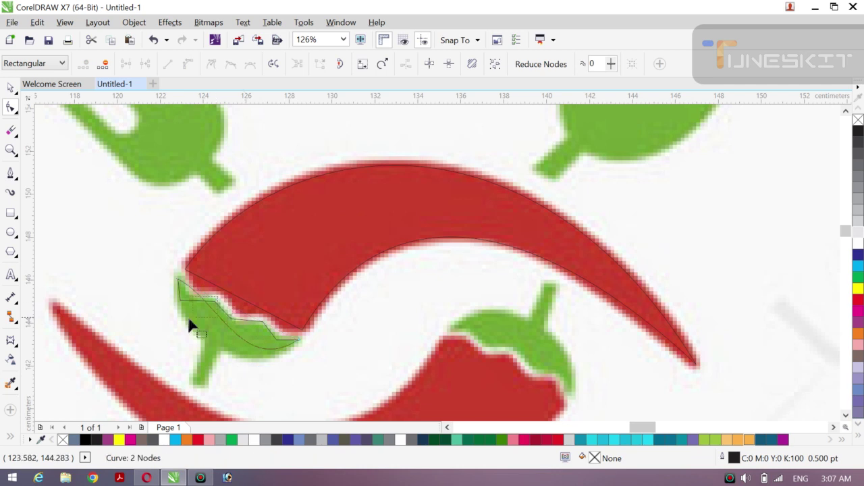
left_click(180, 285)
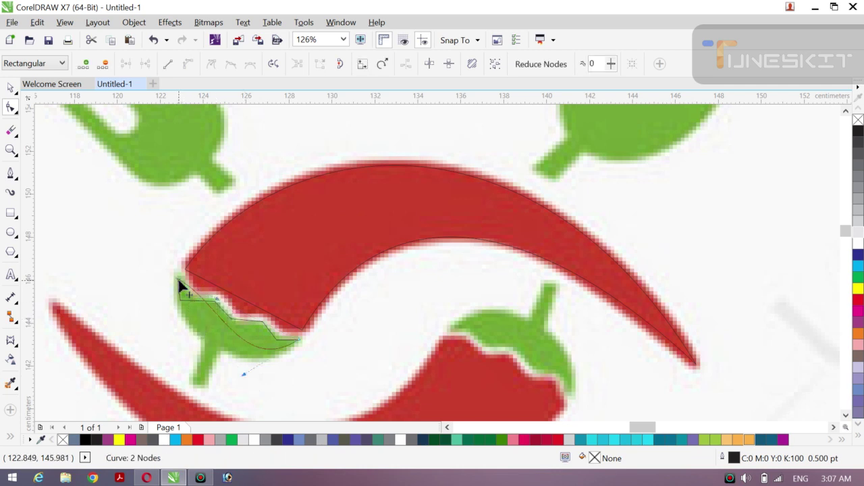
left_click_drag(217, 304, 164, 316)
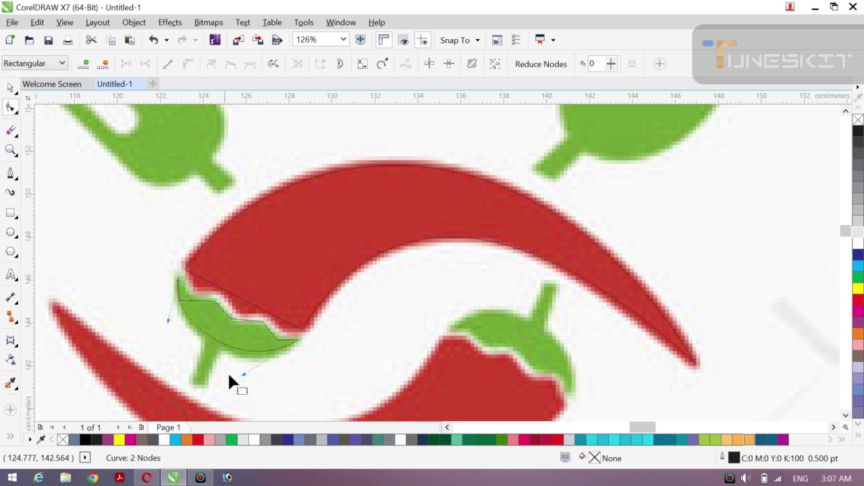
left_click_drag(244, 375, 250, 379)
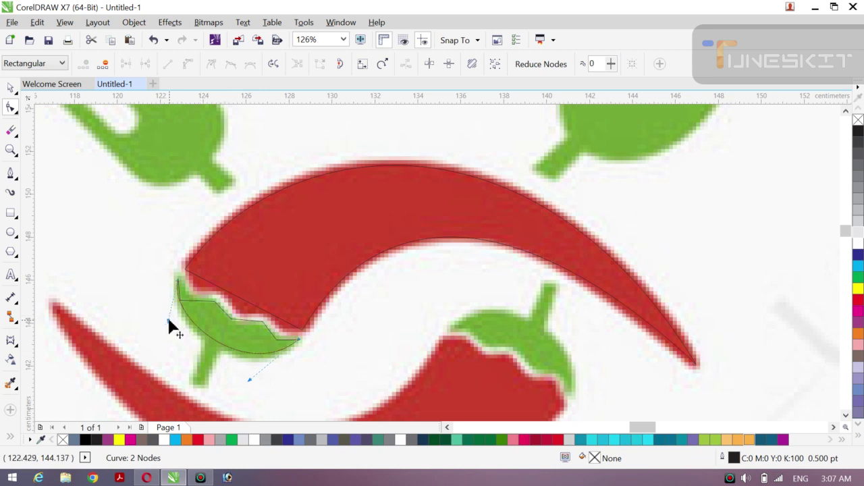
left_click_drag(168, 319, 165, 319)
- Move the first lower node of the cap's wavy edge slightly inward so the edge tapers toward the cap's upper tip
left_click(180, 301)
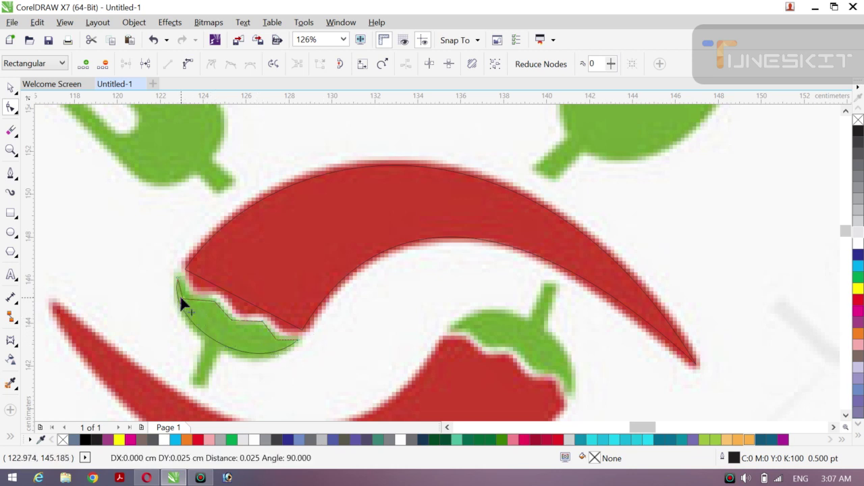
left_click_drag(180, 299, 181, 300)
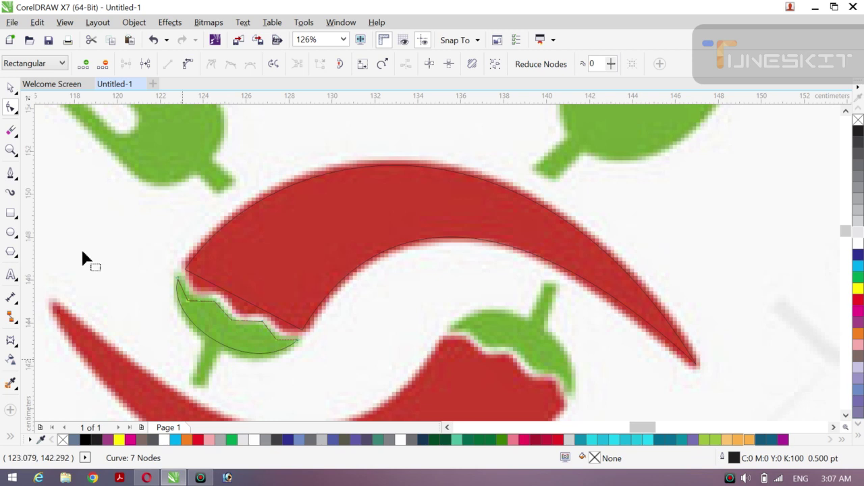
left_click(12, 88)
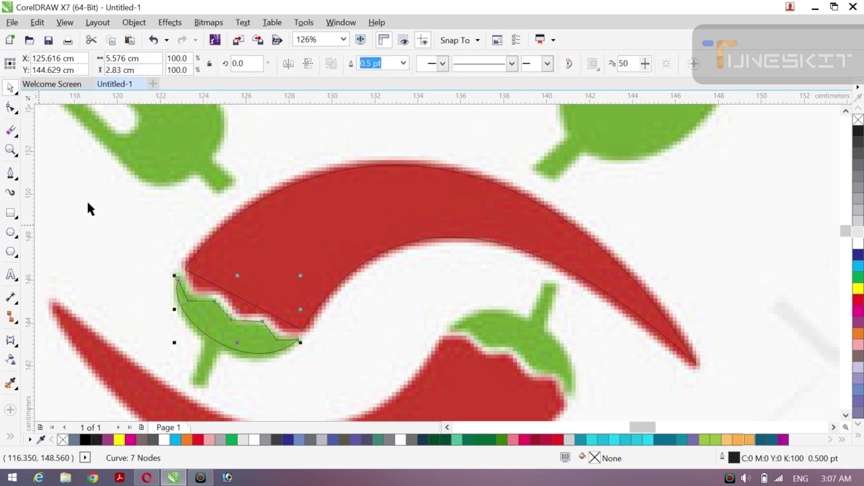
- Trace the upper chili's stem with an open V-shaped Pen path about 1.4 cm wide and 2.3 cm high, starting and ending on the cap
left_click(10, 174)
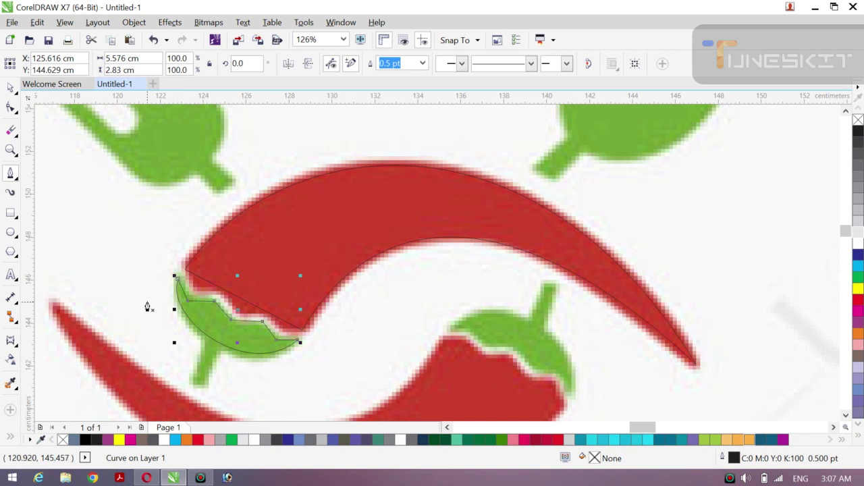
left_click(205, 337)
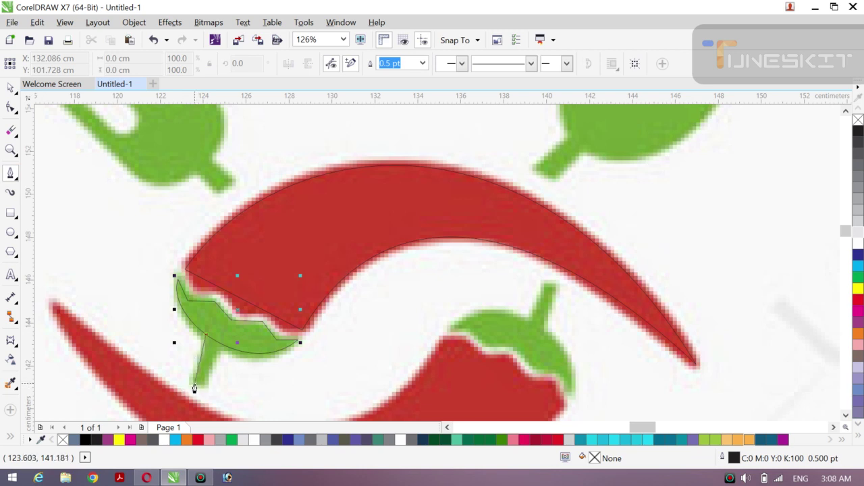
double_click(194, 389)
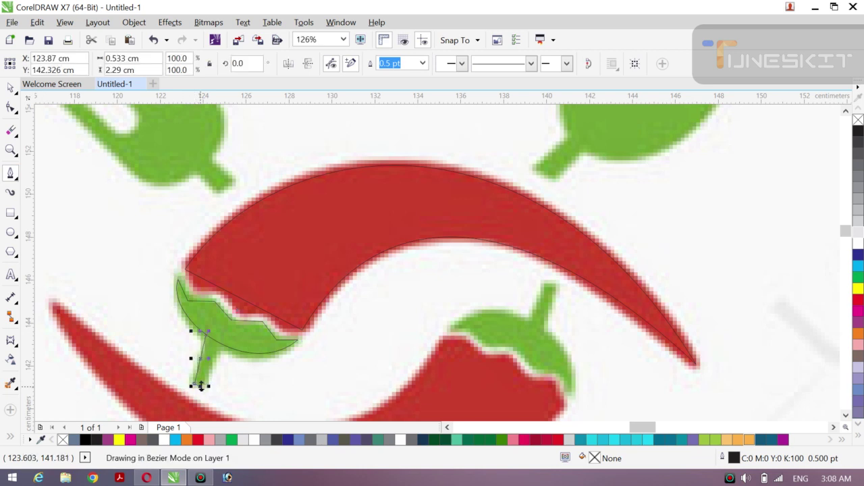
left_click(220, 347)
double_click(223, 350)
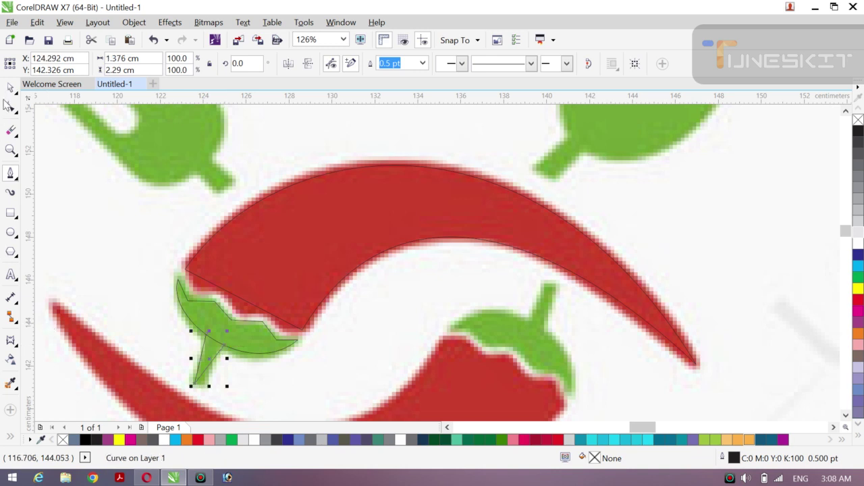
left_click(12, 90)
left_click(83, 164)
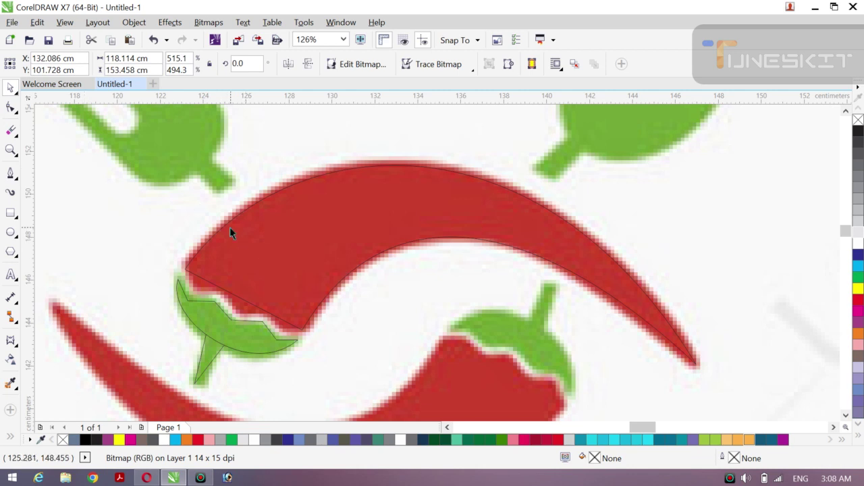
- Shift the reference image aside to inspect the traced chili outlines on their own, and undo the move
key("z")
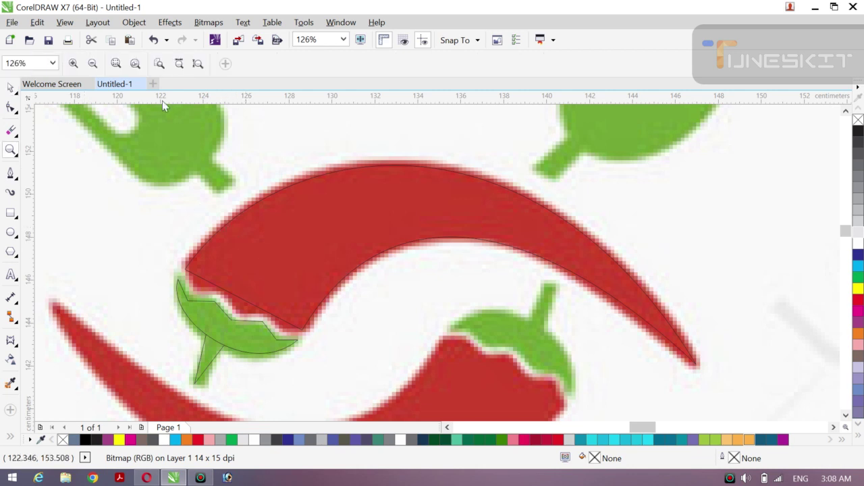
left_click(93, 63)
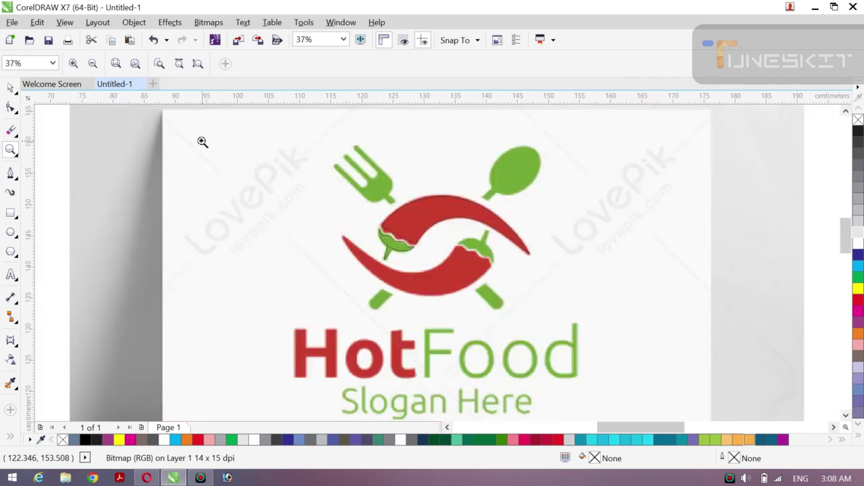
left_click(10, 89)
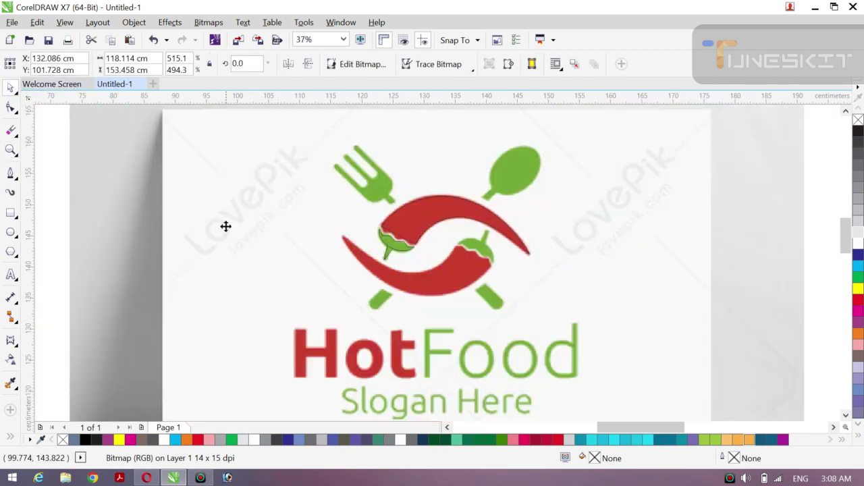
left_click_drag(183, 221, 175, 220)
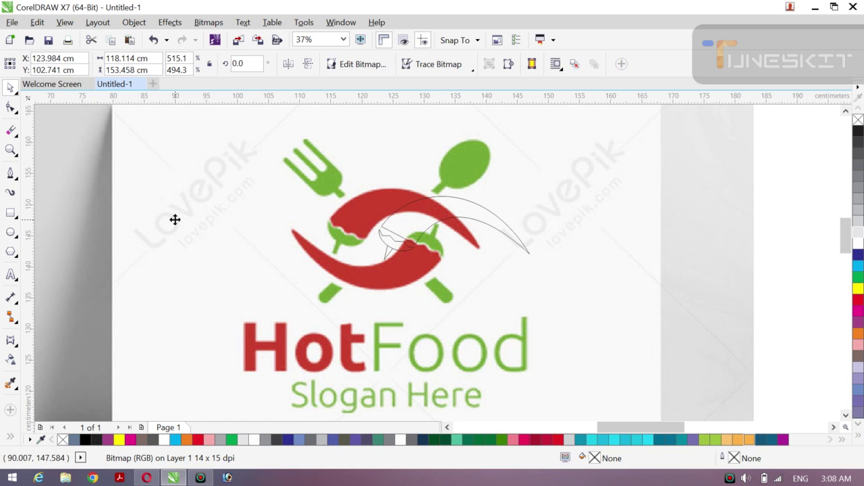
key("ctrl+z")
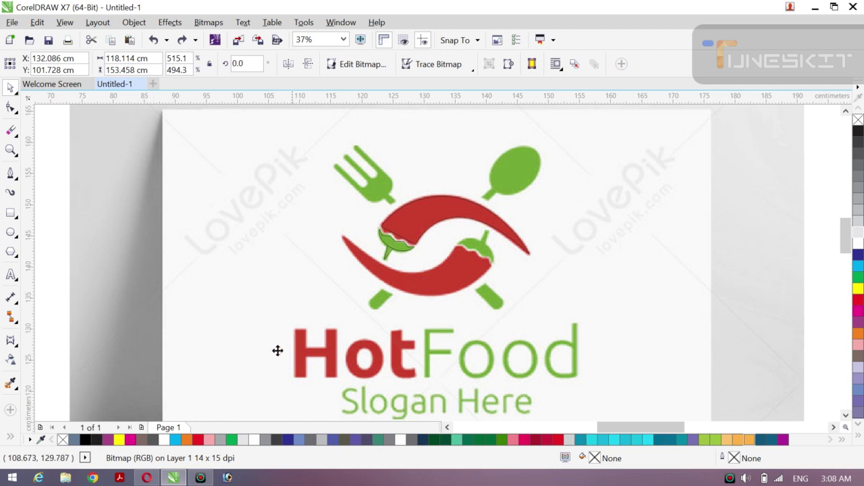
- Start a Pen path on the green fork with a straight segment, about 5.9 by 5.7 cm, from the uppermost tine's tip to the head's shoulder
left_click(10, 174)
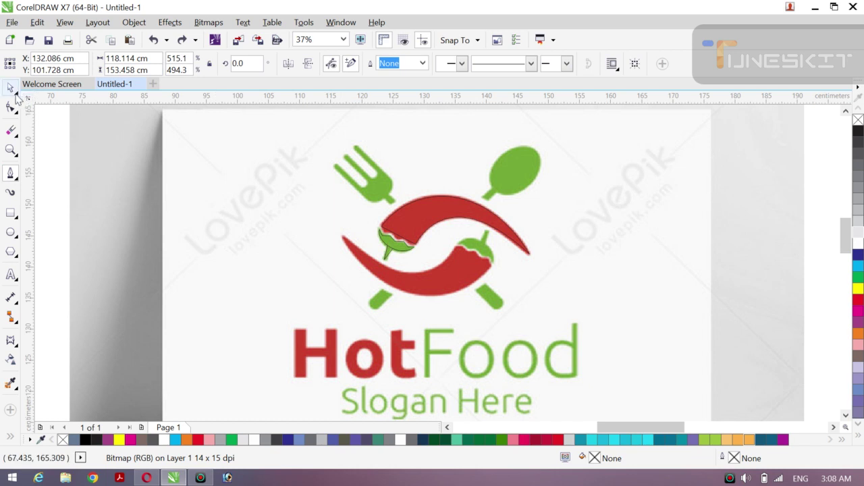
key("space")
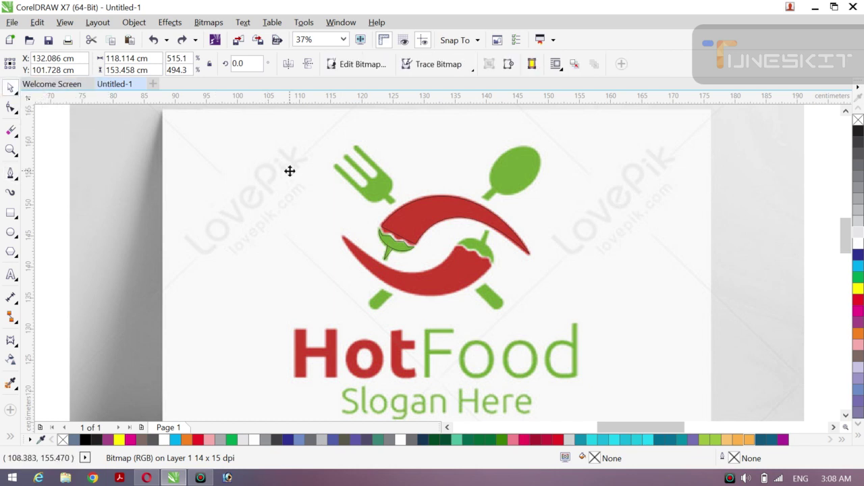
key("z")
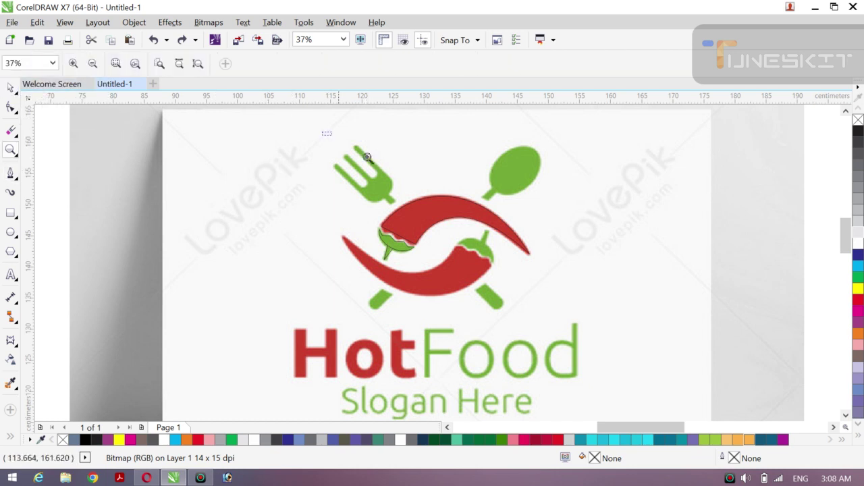
left_click_drag(367, 157, 409, 204)
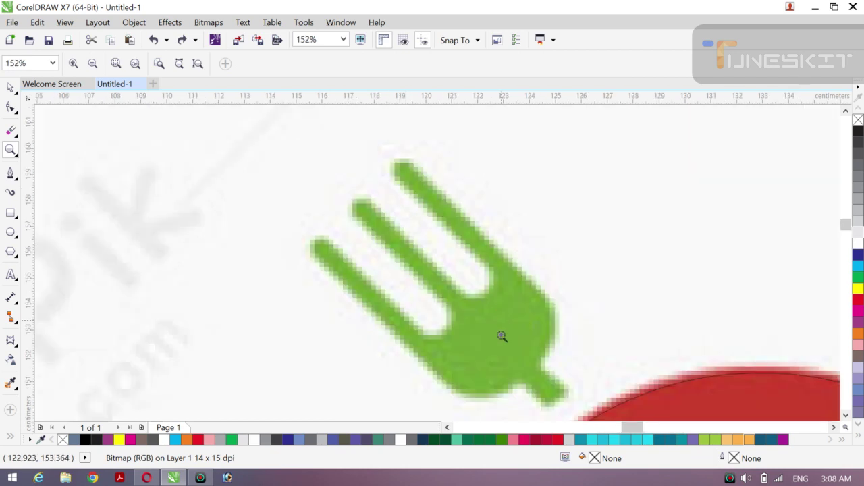
left_click(16, 96)
left_click(42, 86)
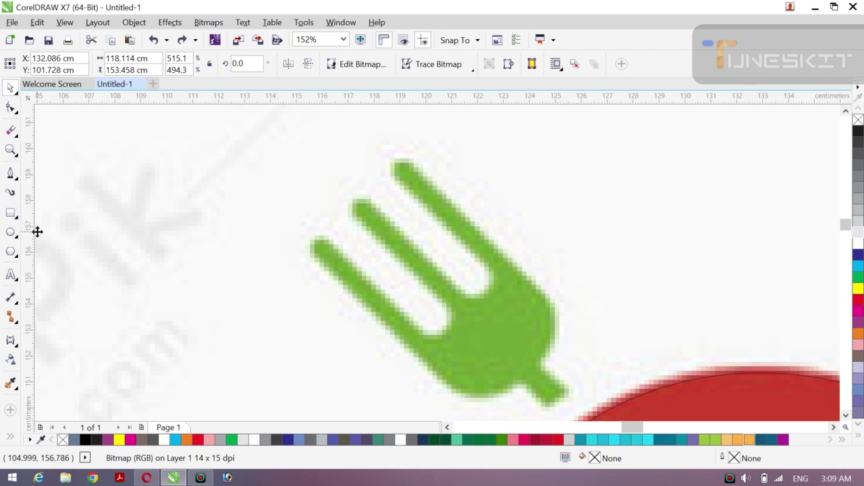
left_click(10, 174)
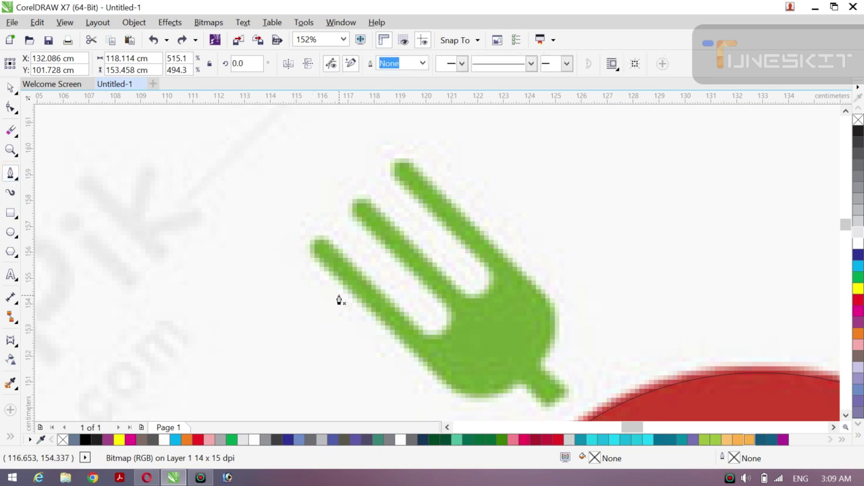
left_click(397, 160)
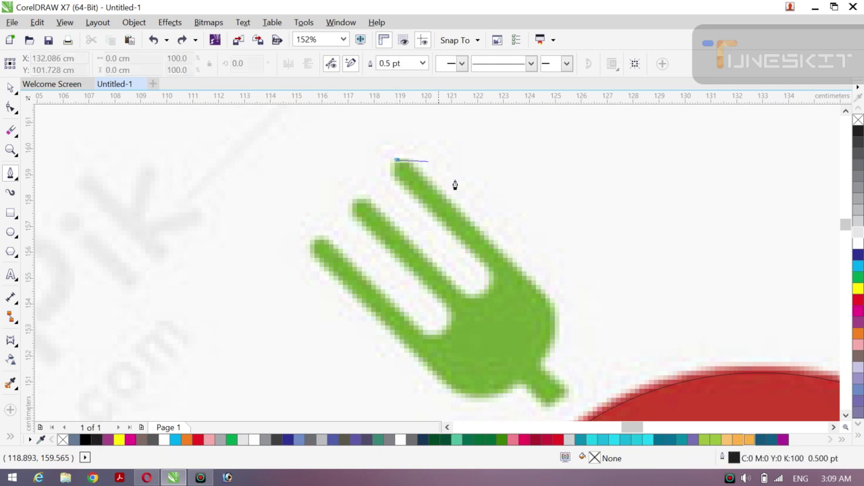
left_click(551, 311)
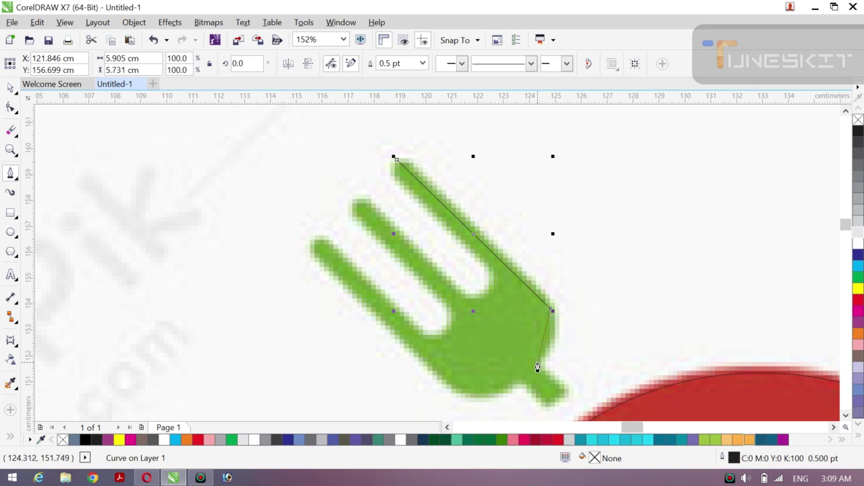
- Continue the fork path with straight segments from the shoulder to the neck and around the handle stub, extending it to about 6.4 by 9.4 cm
left_click_drag(536, 366, 554, 373)
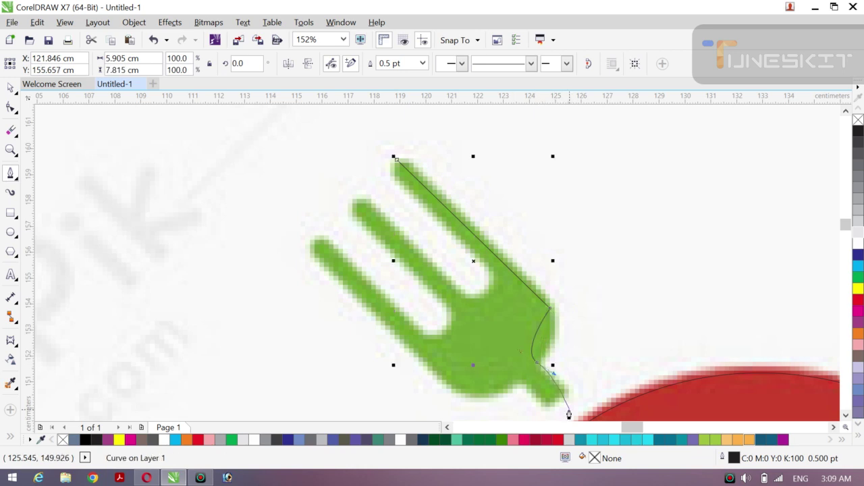
key("ctrl+z")
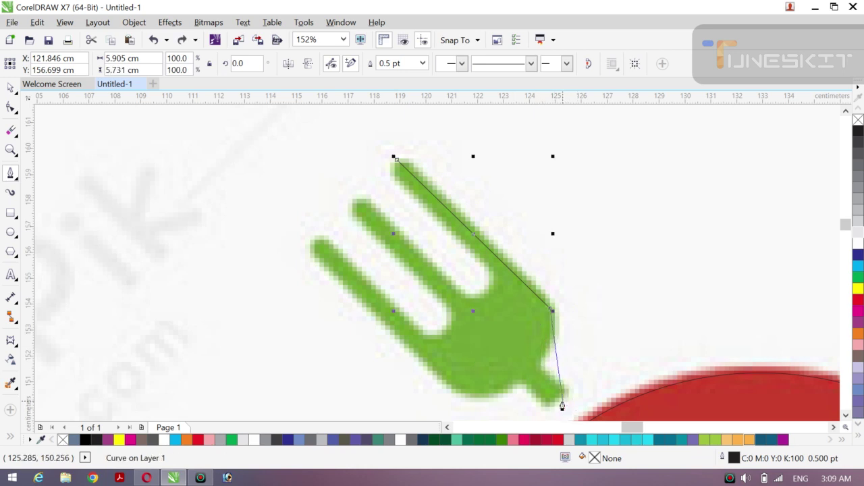
left_click(535, 364)
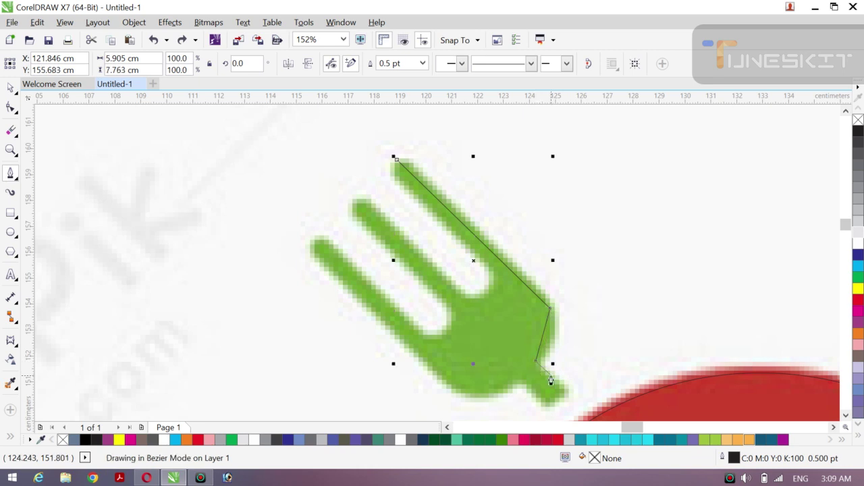
left_click(563, 395)
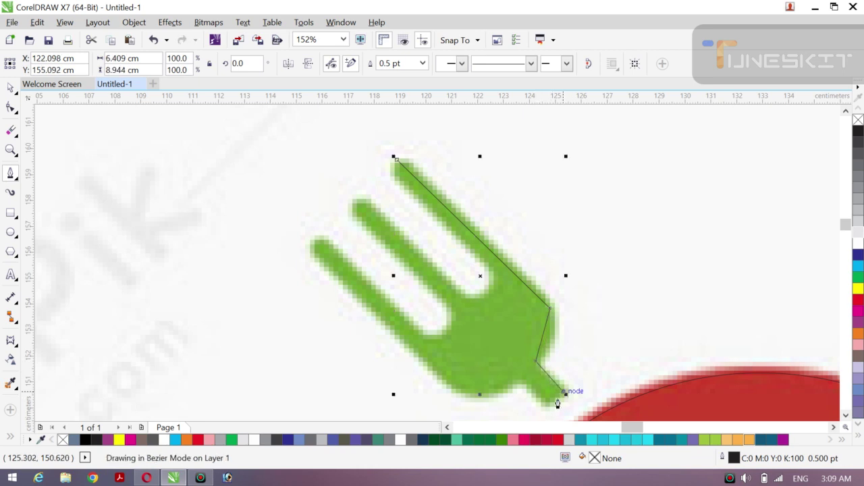
left_click(551, 405)
left_click(523, 382)
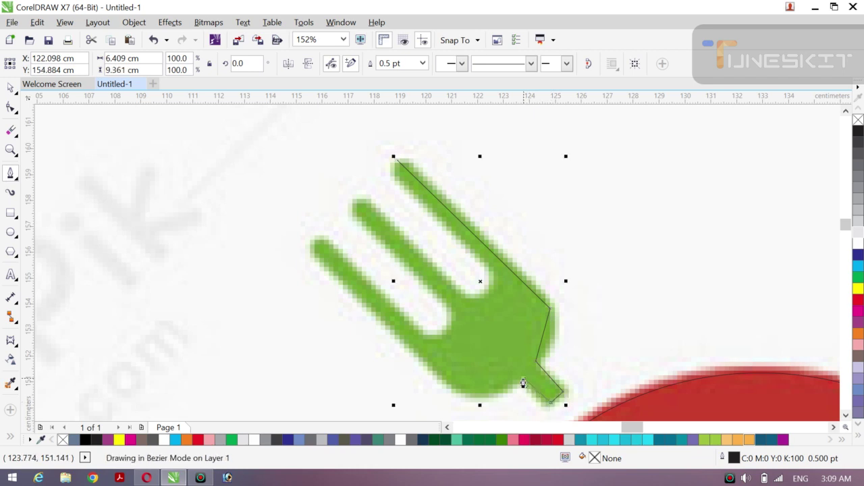
- Extend the fork path along the head's base, around the lowest tine and through the curved first gap to the middle tine's tip, about 9.7 cm wide overall
left_click(478, 399)
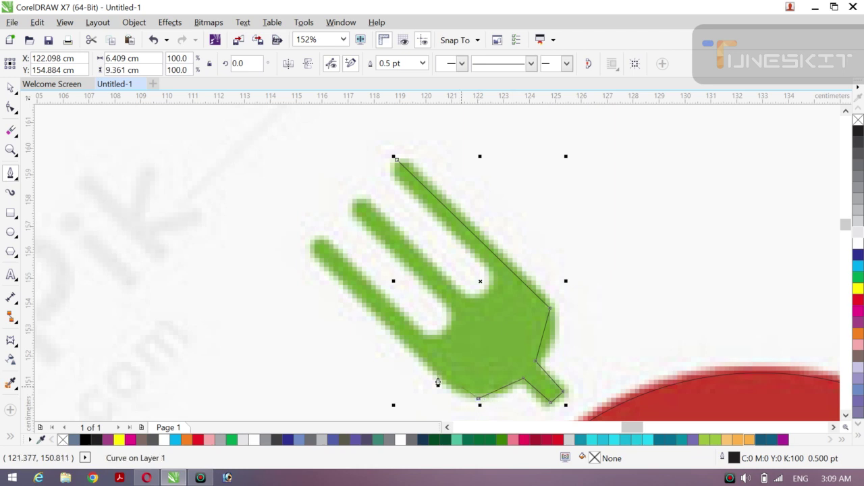
left_click(311, 257)
double_click(312, 251)
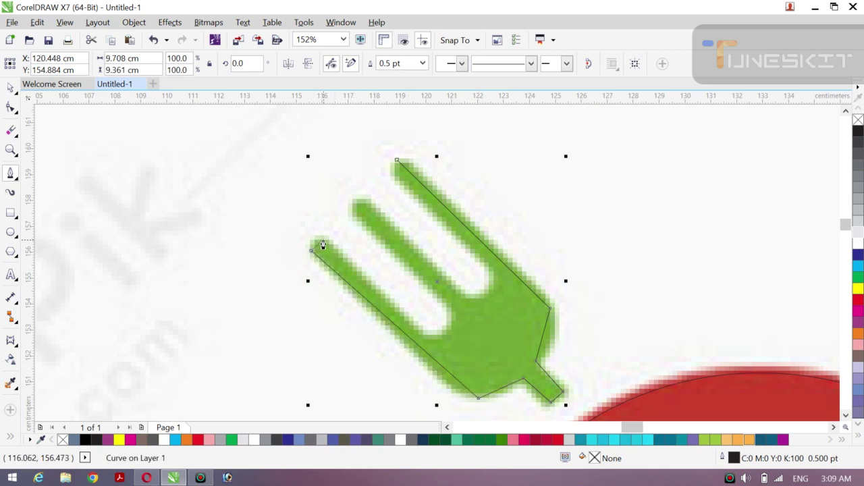
left_click(324, 241)
left_click_drag(419, 340, 439, 304)
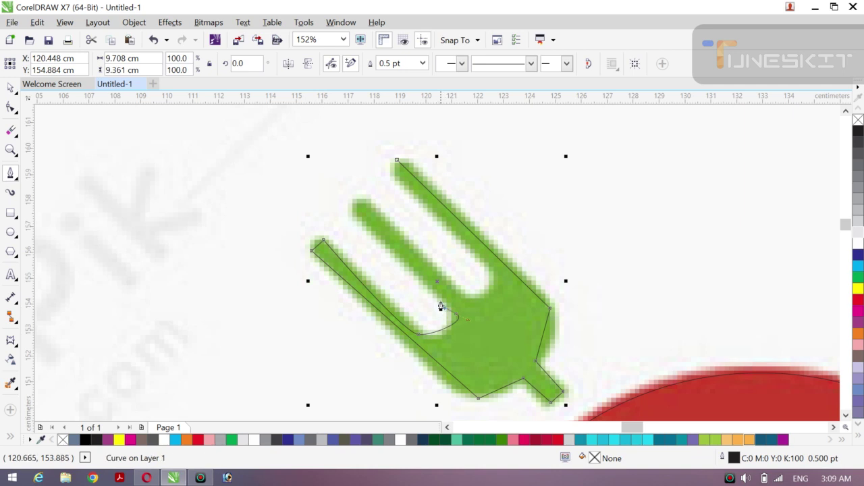
left_click(356, 207)
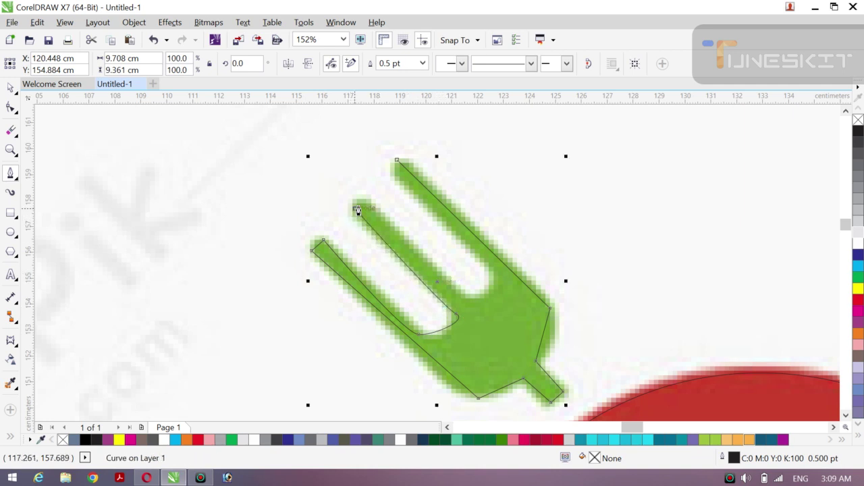
left_click_drag(365, 207, 388, 234)
left_click(412, 246)
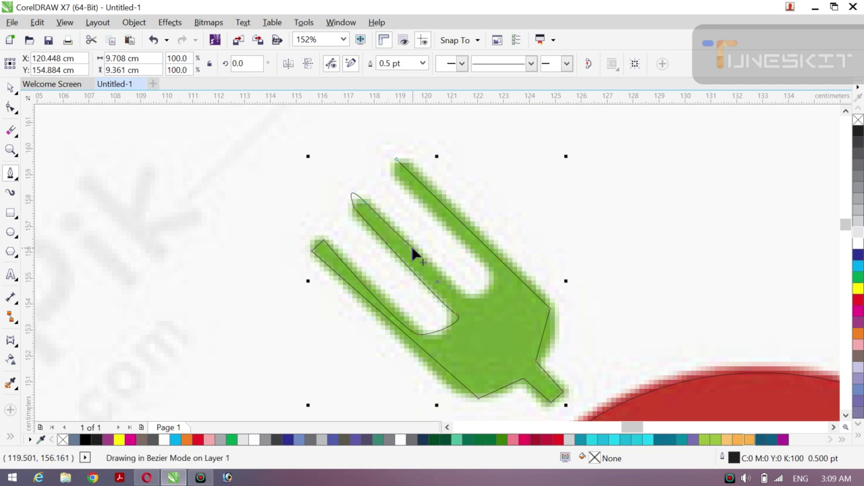
left_click(362, 197)
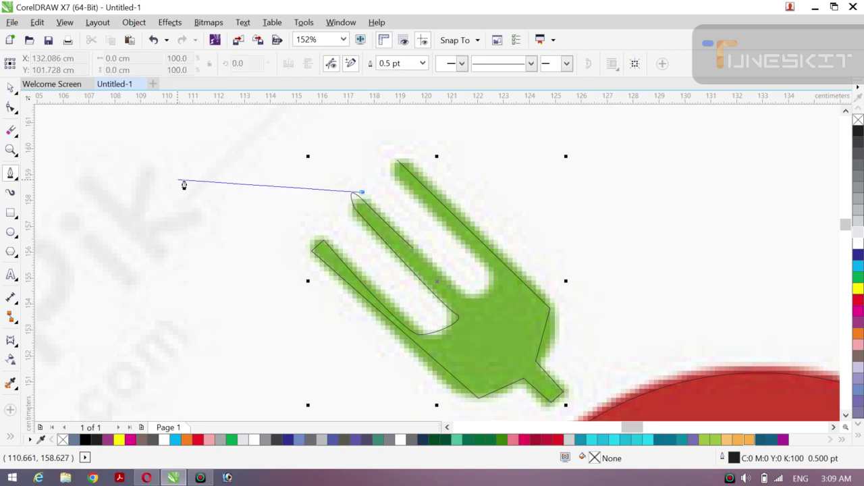
key("Escape")
key("ctrl+z")
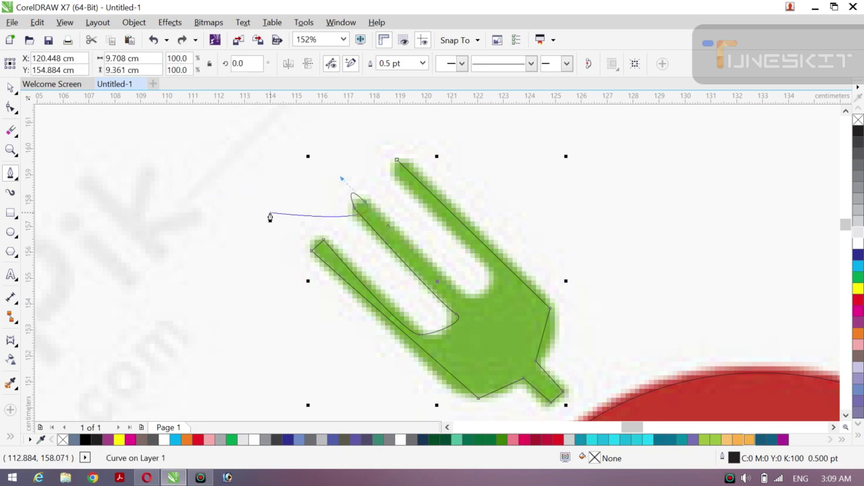
key("ctrl+z")
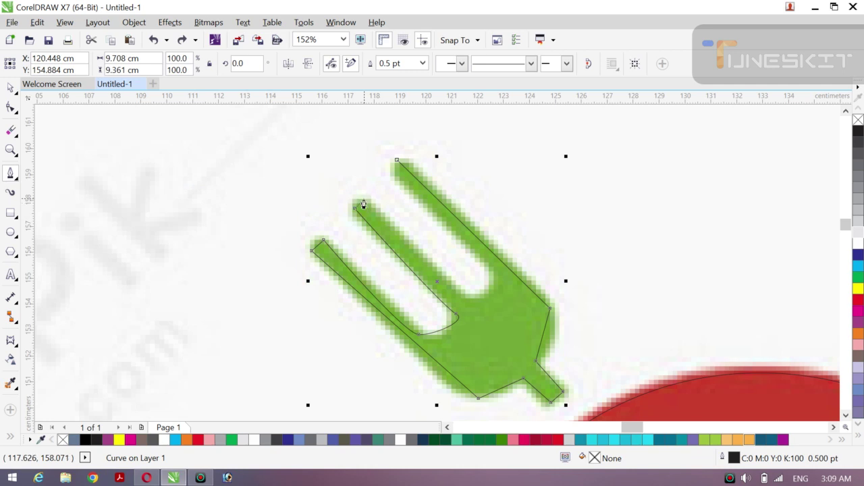
- Trace across the middle tine's tip, around the curved second gap and up the uppermost tine, closing the fork outline at its start node
left_click(364, 202)
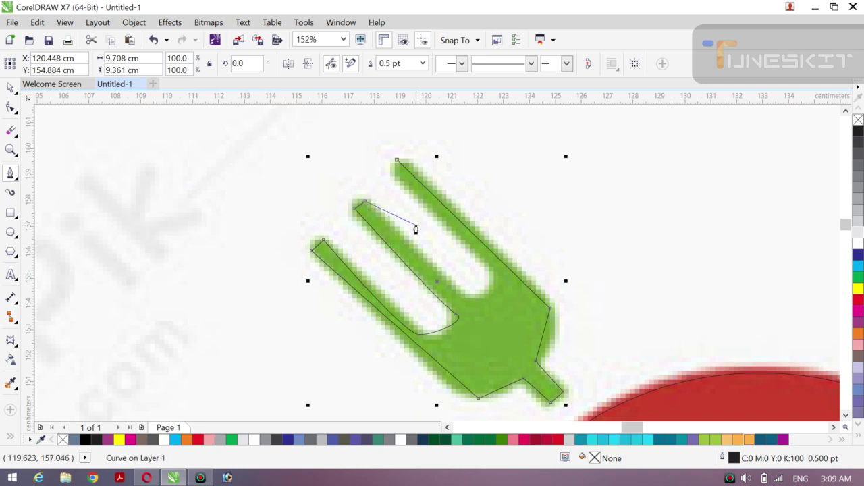
left_click(464, 302)
left_click_drag(464, 302, 495, 295)
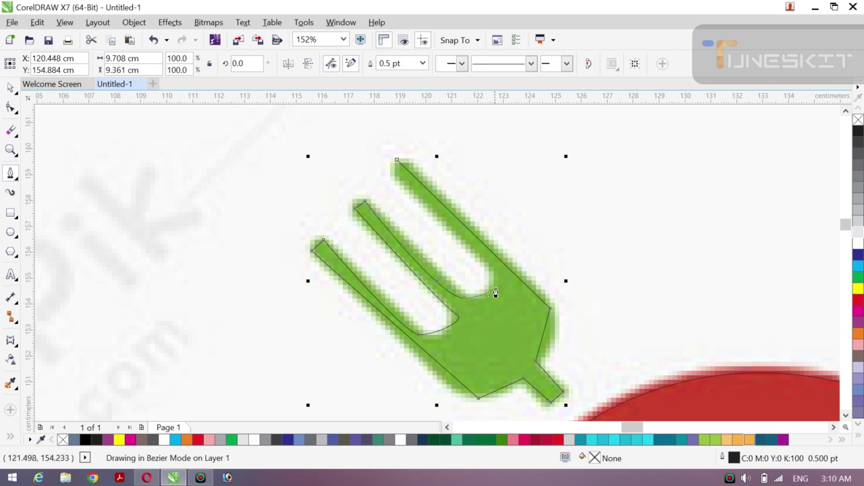
left_click(496, 277)
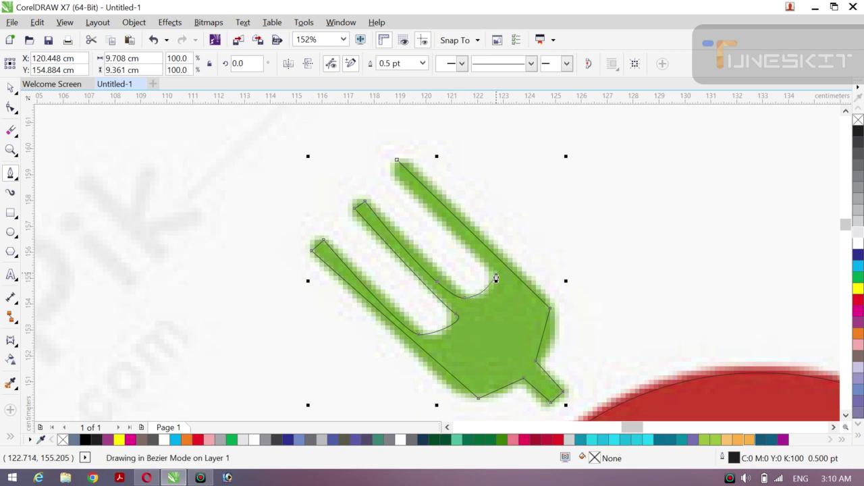
left_click(397, 163)
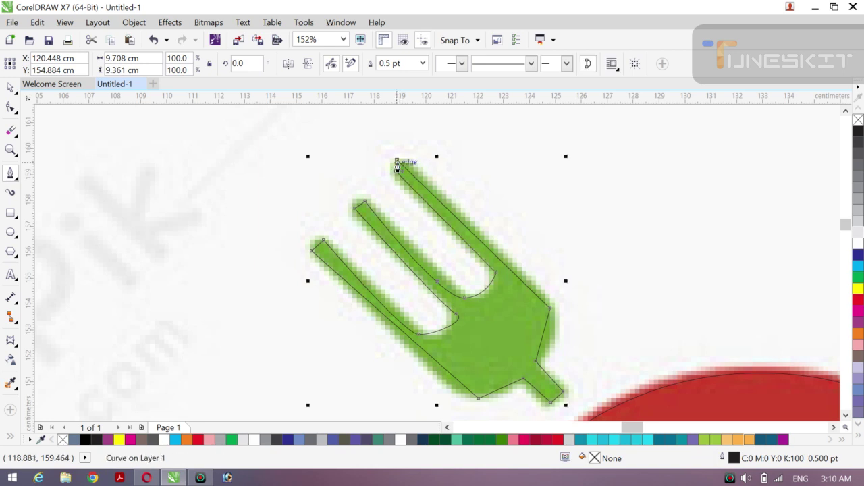
- Shift the reference image aside to inspect the traced fork outline on its own, and undo the move
left_click(14, 90)
left_click(150, 170)
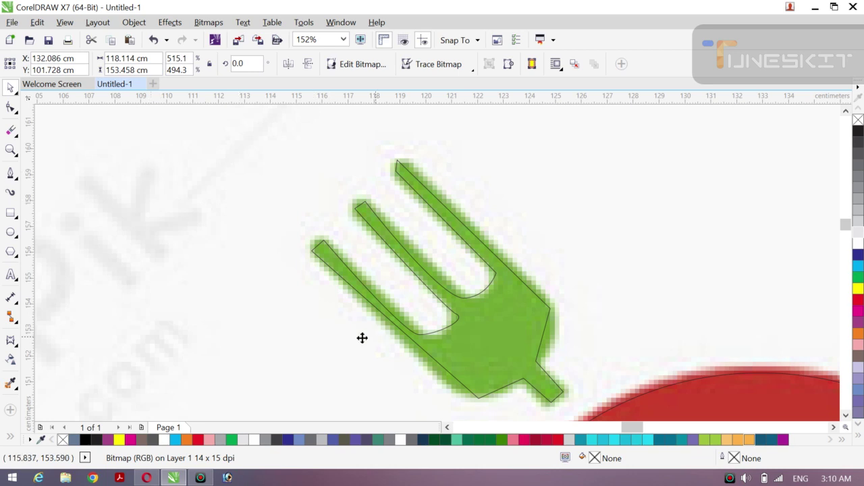
left_click(15, 93)
left_click_drag(353, 242, 181, 276)
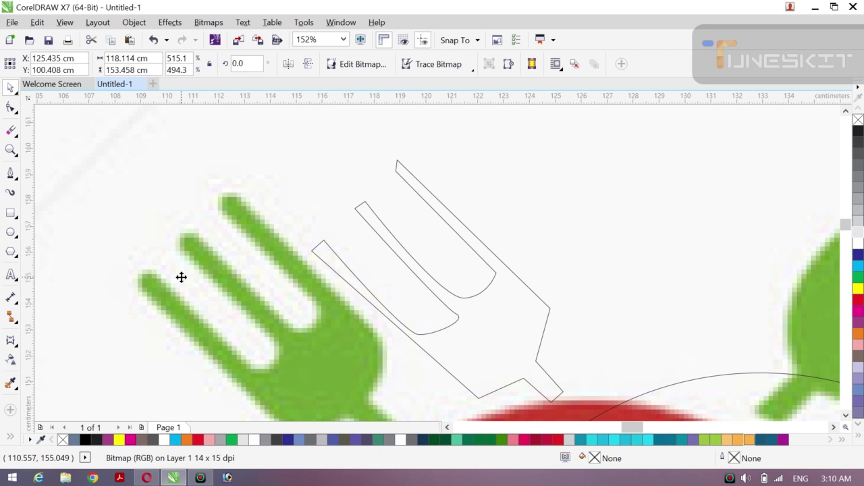
key("ctrl+z")
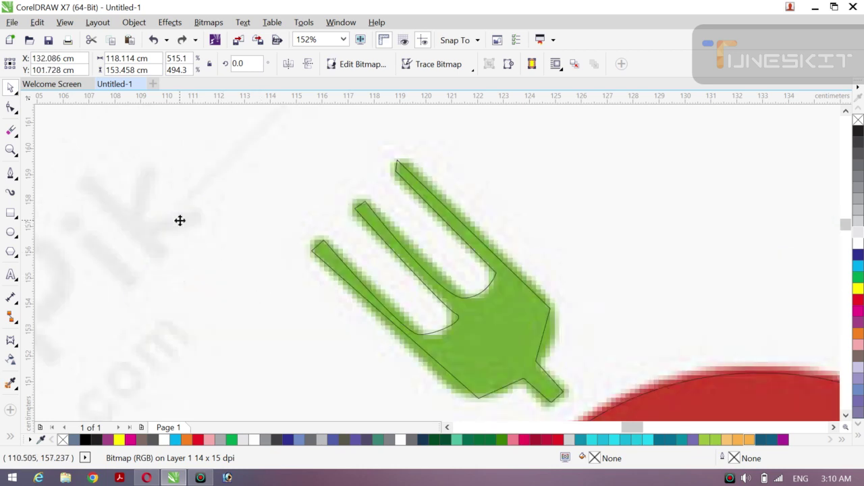
- Try to trace the green spoon with a Pen path along the handle stub's edge and across to the bowl's far end, about 8.2 by 7.5 cm
key("z")
left_click(93, 63)
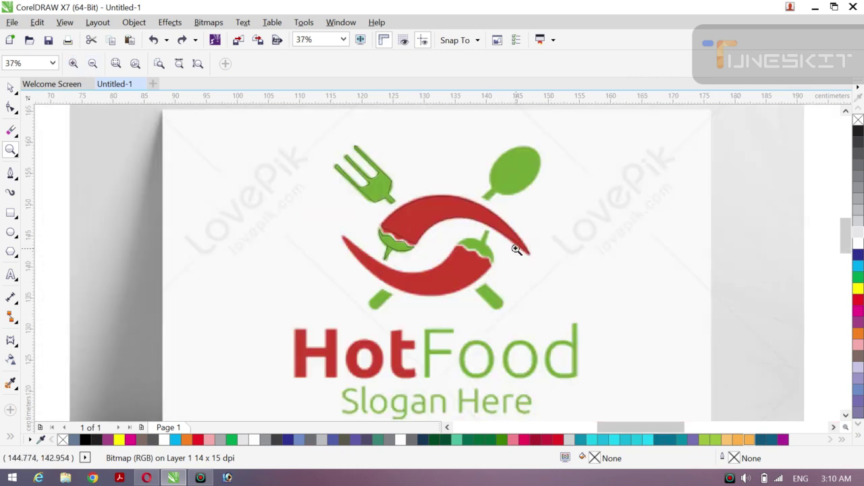
left_click_drag(466, 128, 552, 216)
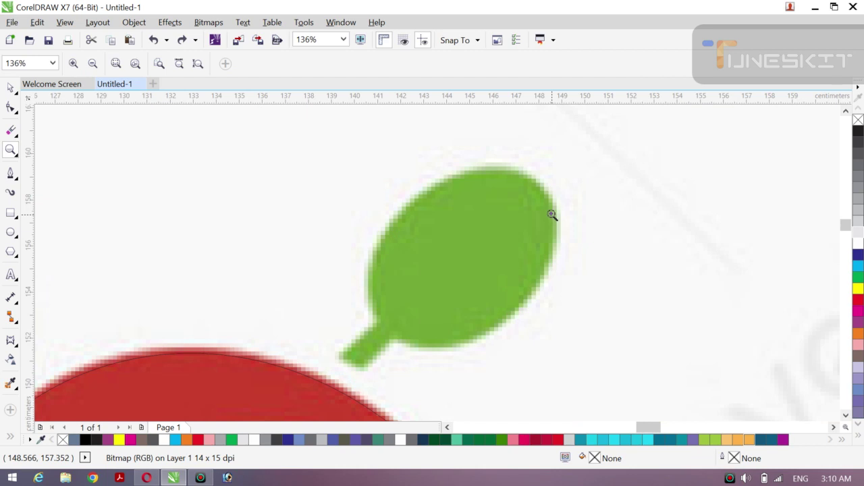
left_click(10, 173)
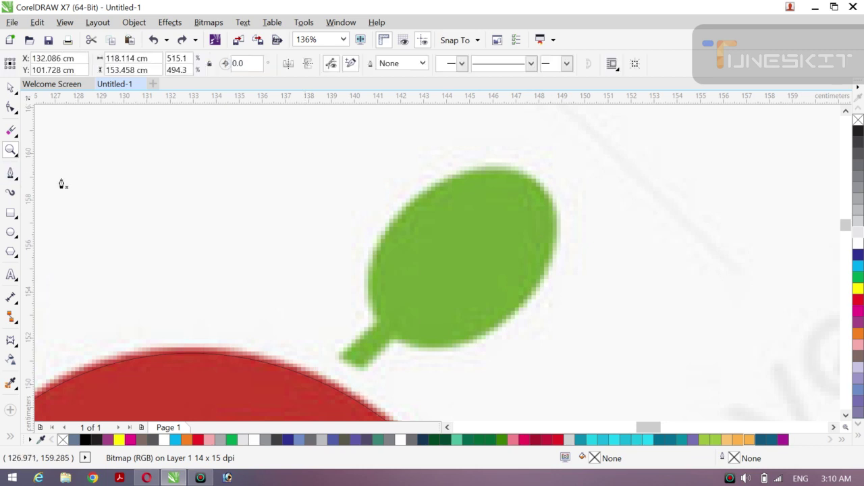
left_click(342, 356)
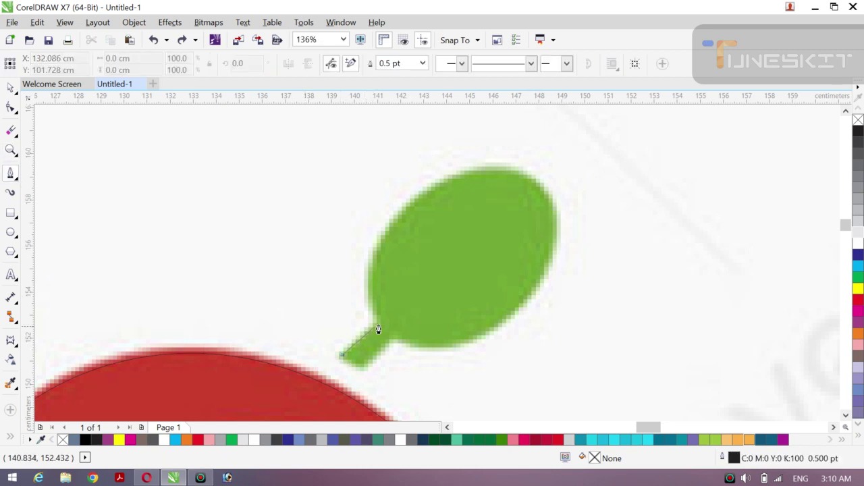
left_click(383, 318)
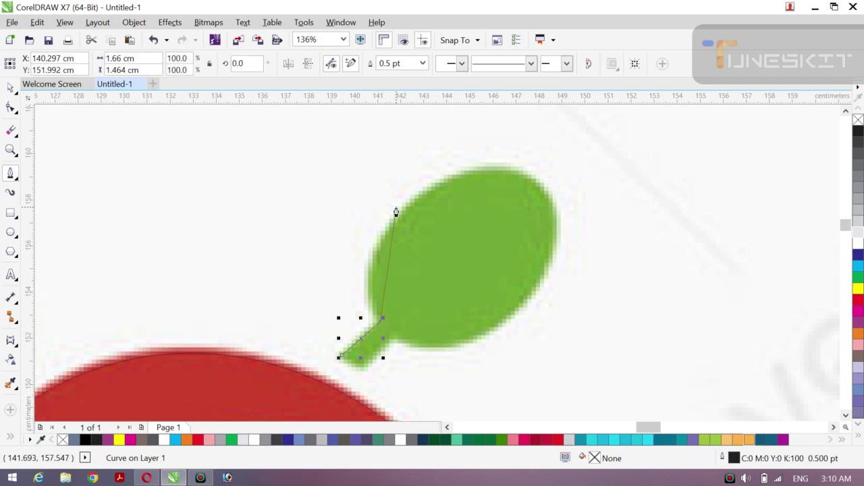
left_click(530, 187)
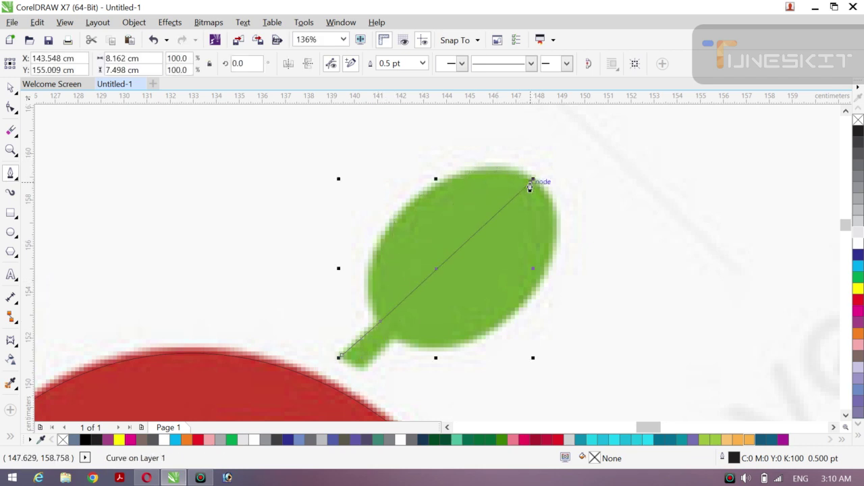
double_click(530, 188)
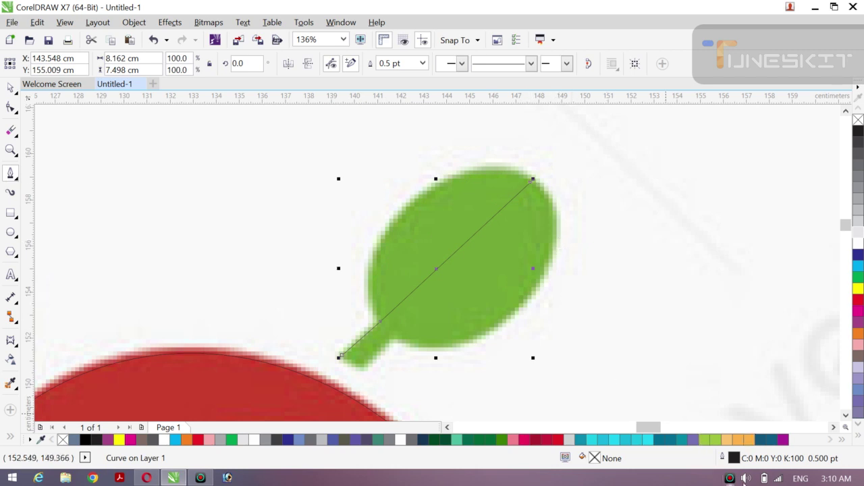
- Mute the computer's system sound and close the volume control
left_click(745, 478)
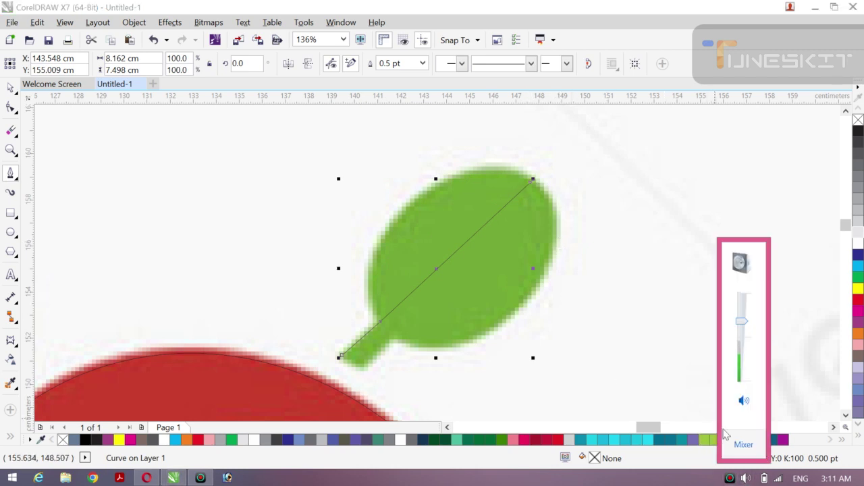
left_click(743, 401)
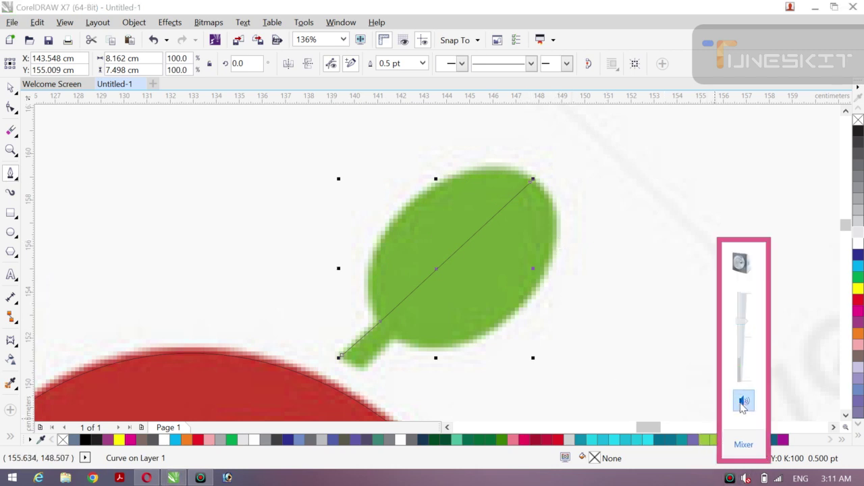
left_click(216, 194)
- End the unfinished spoon path and remove it by deleting its nodes, starting at the handle end
key("Escape")
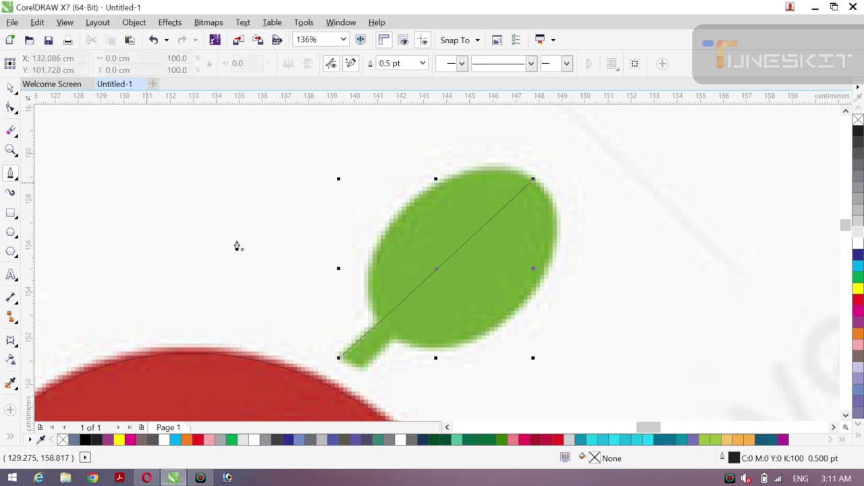
left_click(11, 109)
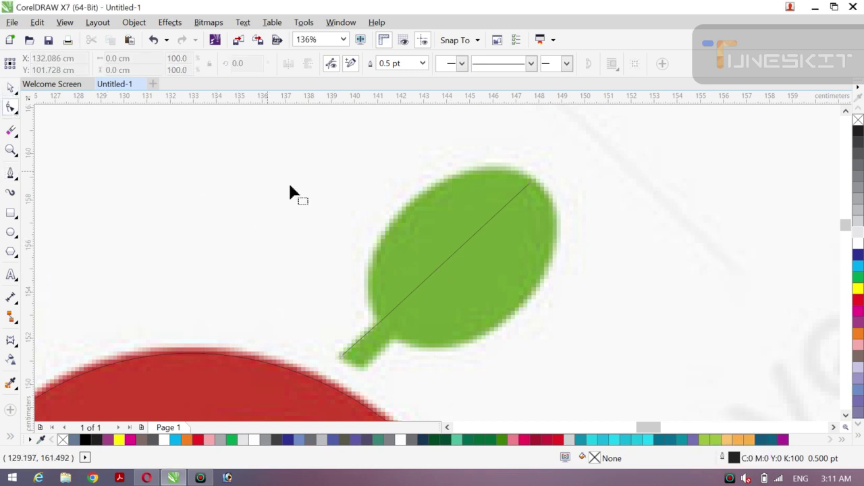
left_click(434, 269)
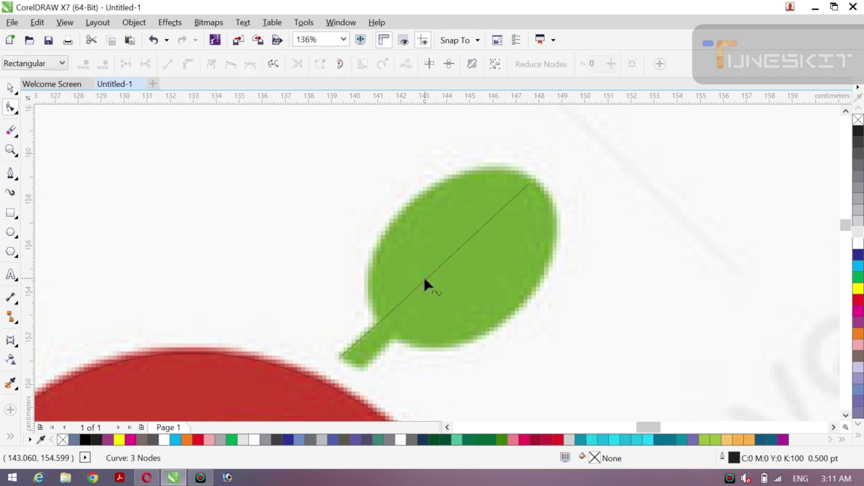
left_click(343, 356)
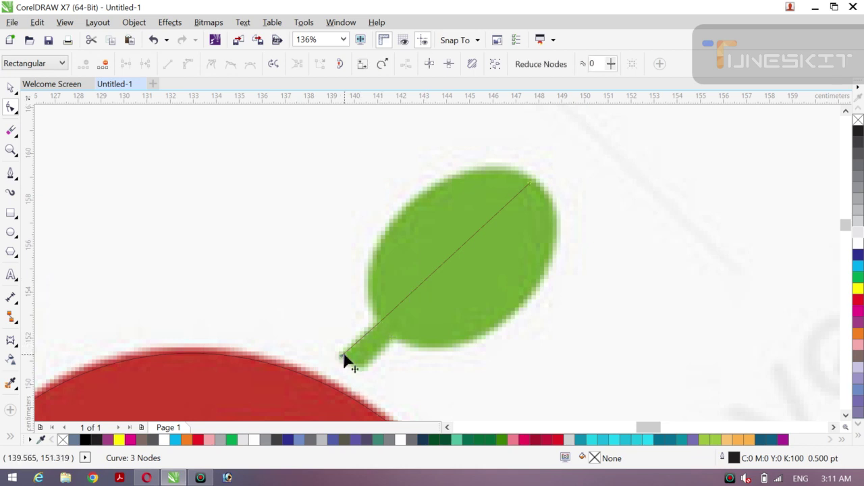
key("Delete")
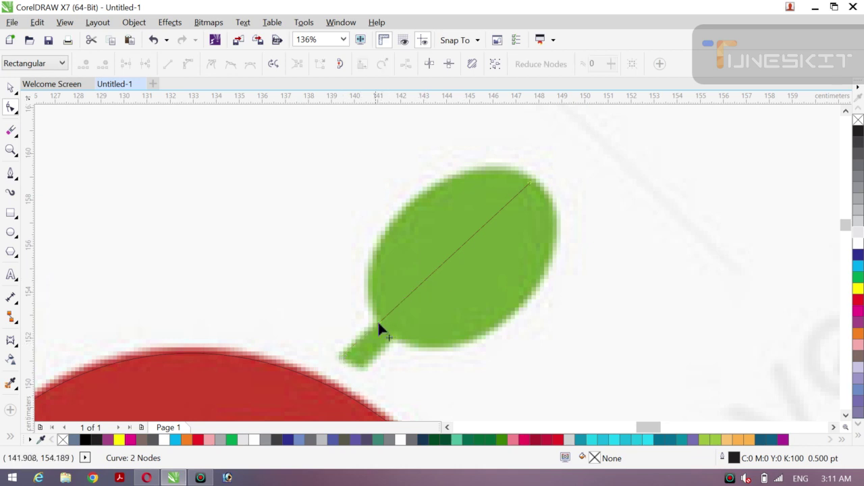
left_click(380, 321)
key("Delete")
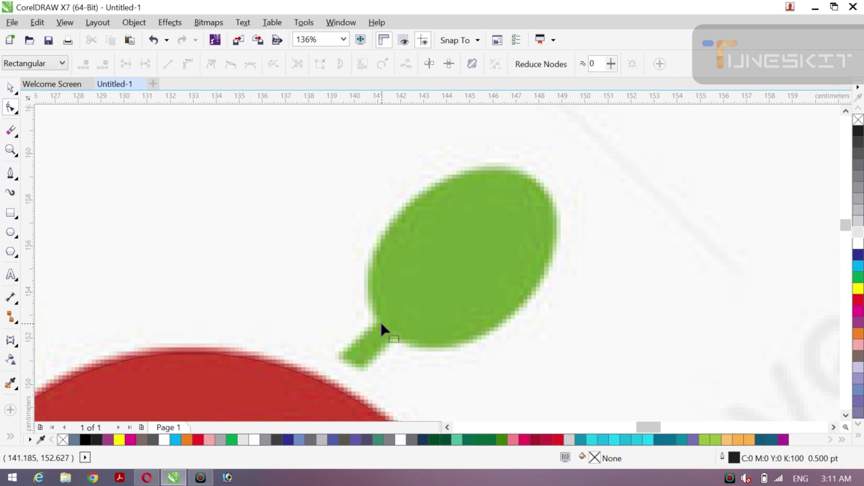
- Draw a rectangle about 5.06 by 7.81 cm overlapping the green spoon bowl and its handle stub
left_click(10, 174)
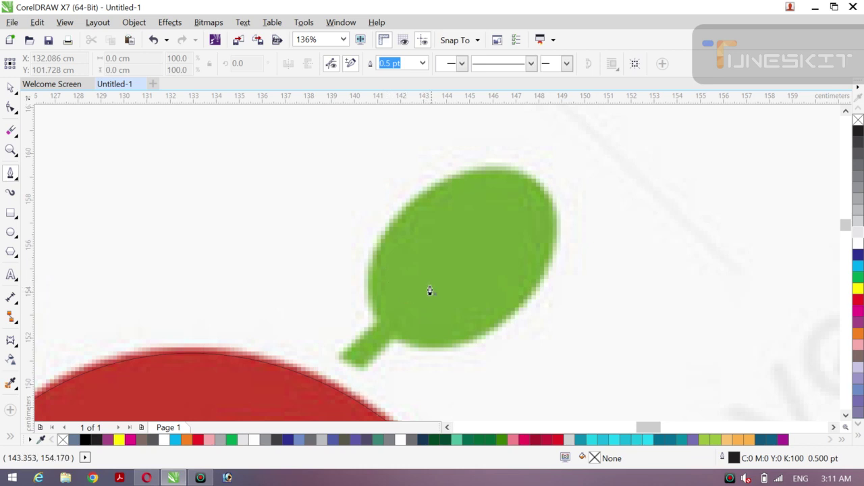
left_click(11, 214)
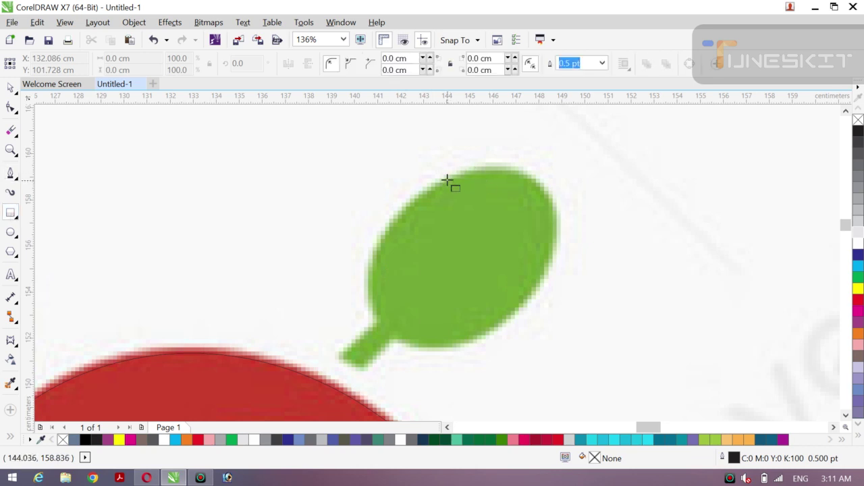
left_click_drag(447, 181, 329, 362)
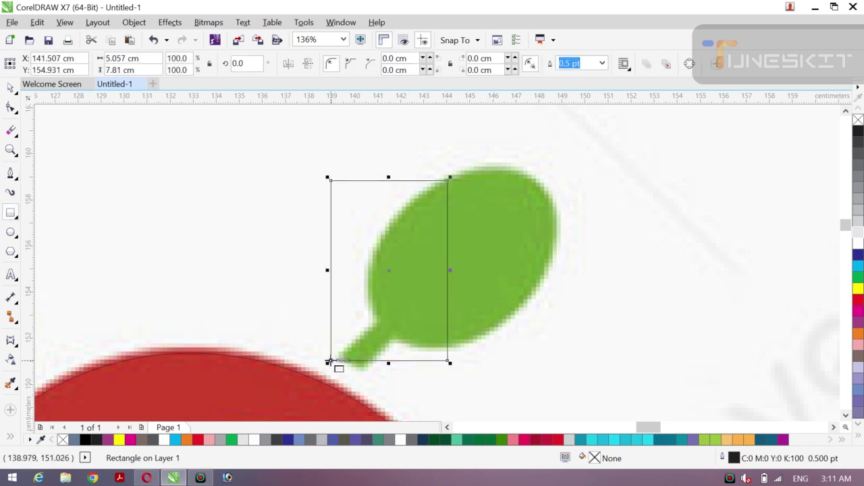
left_click(390, 265)
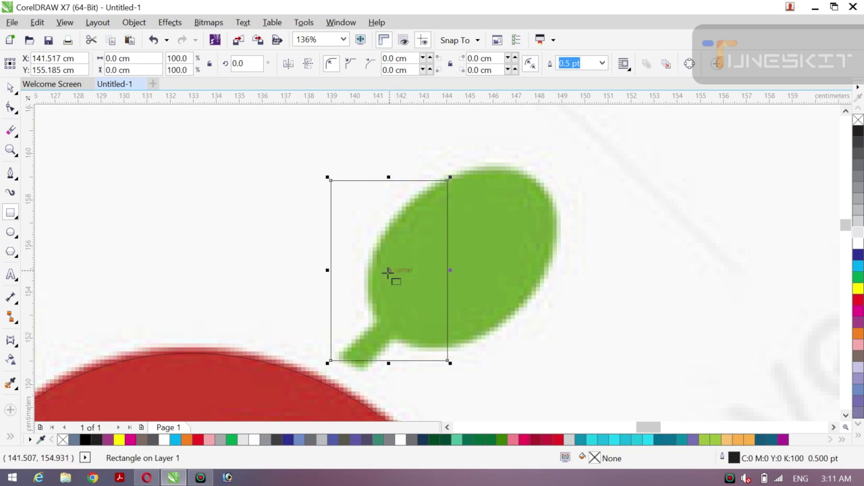
left_click(387, 271)
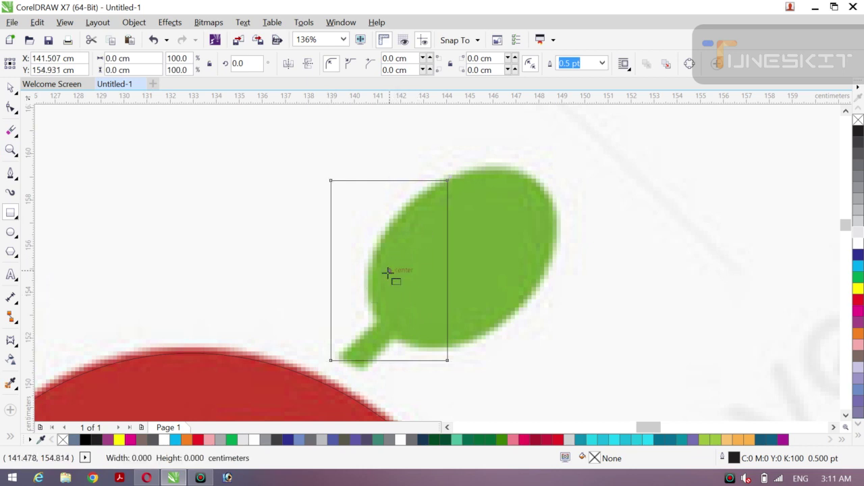
- Rotate the rectangle to about 308.8° and move it over the centre of the spoon bowl
left_click(10, 89)
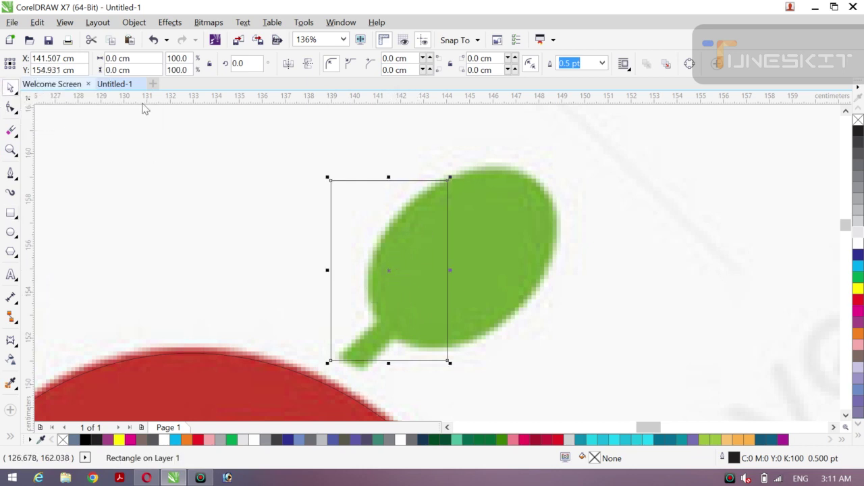
left_click(391, 276)
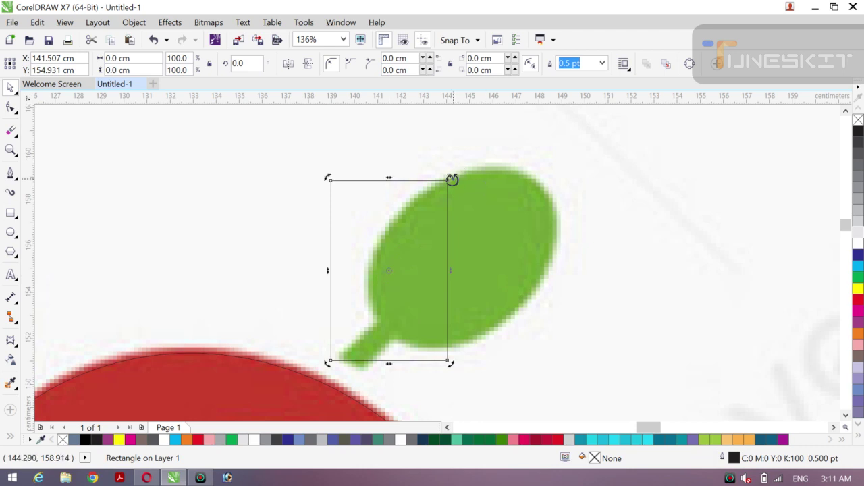
left_click_drag(451, 180, 545, 261)
left_click(291, 240)
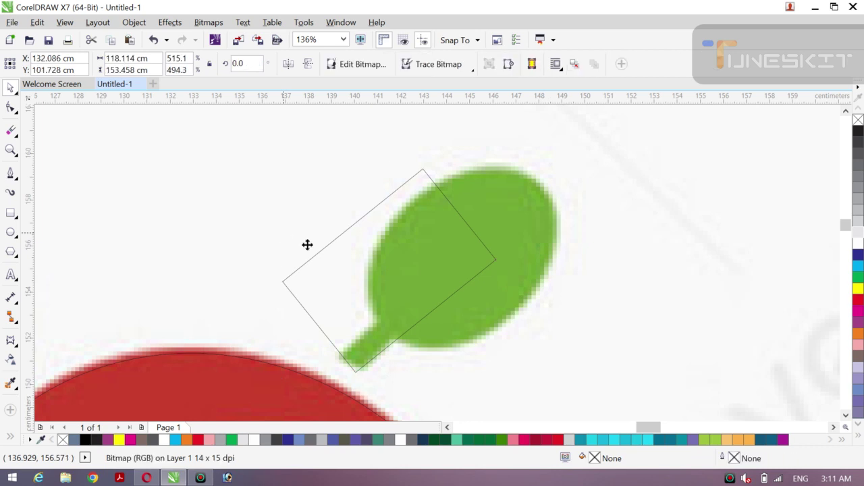
left_click(341, 291)
left_click_drag(390, 273, 465, 259)
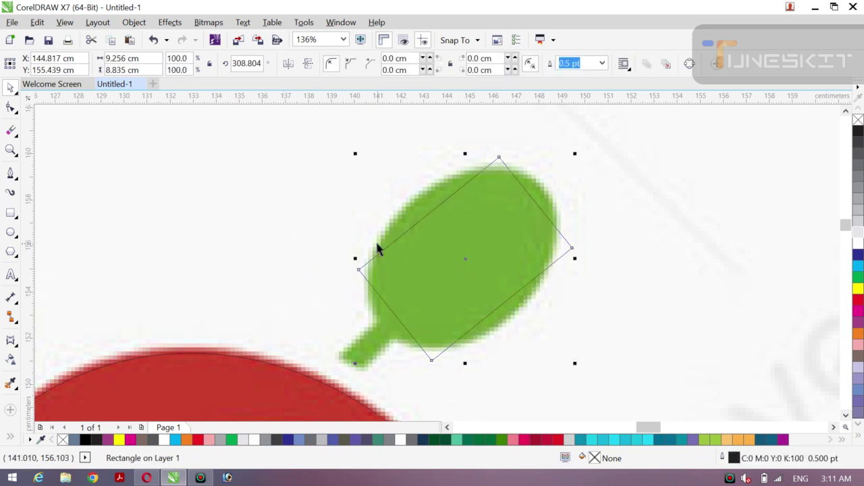
- Round all corners of the tilted rectangle to about 1.5 cm and convert it to curves
left_click(10, 108)
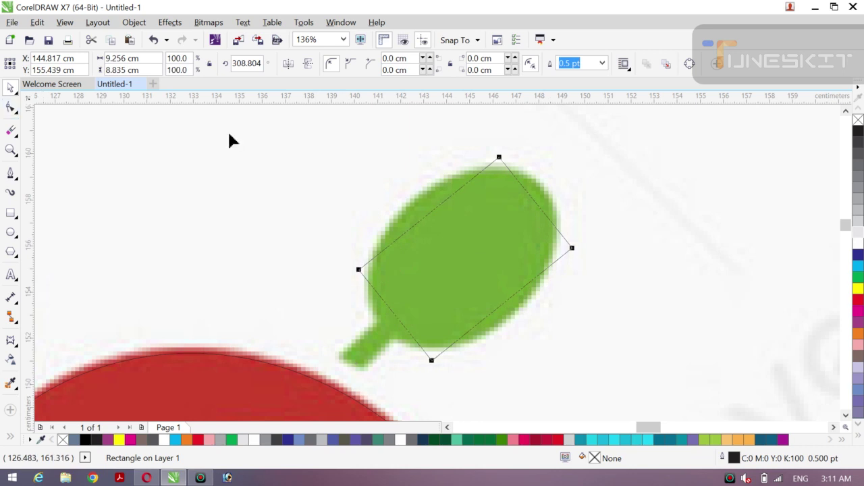
left_click_drag(499, 161, 488, 197)
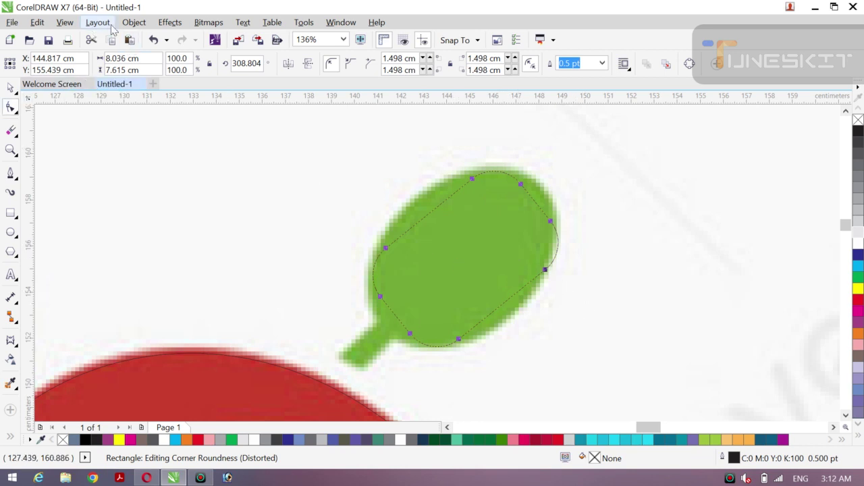
left_click(134, 23)
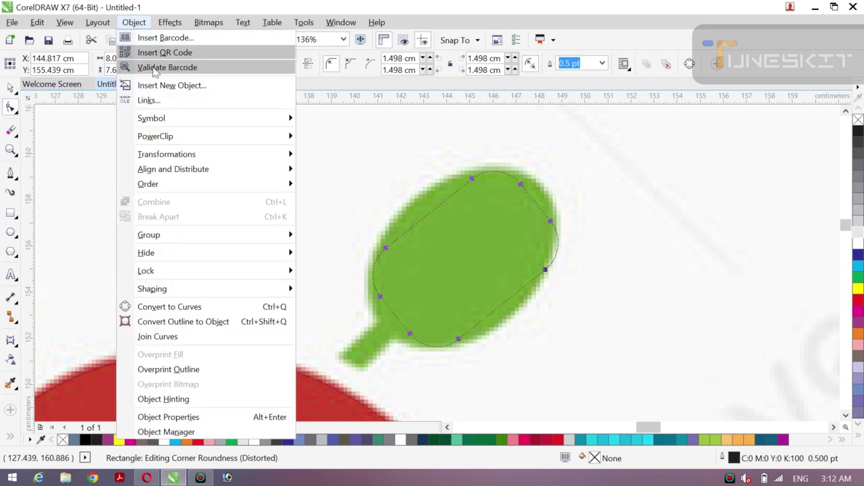
left_click(185, 307)
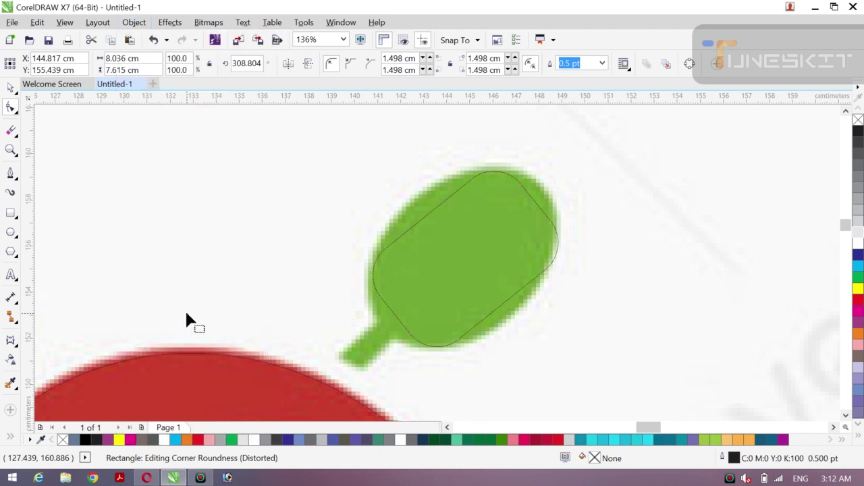
- Try to bend the shape's two long sides outward to the bowl's edge as curves, and delete a node near its lower end
left_click(430, 215)
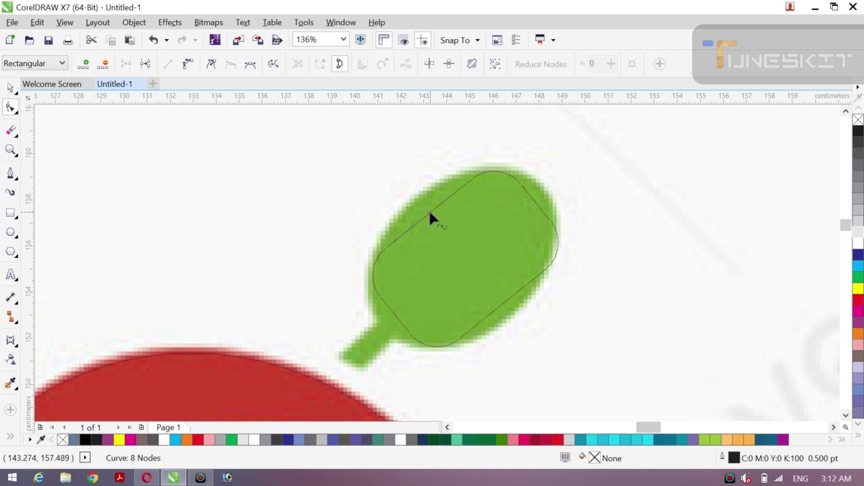
right_click(430, 214)
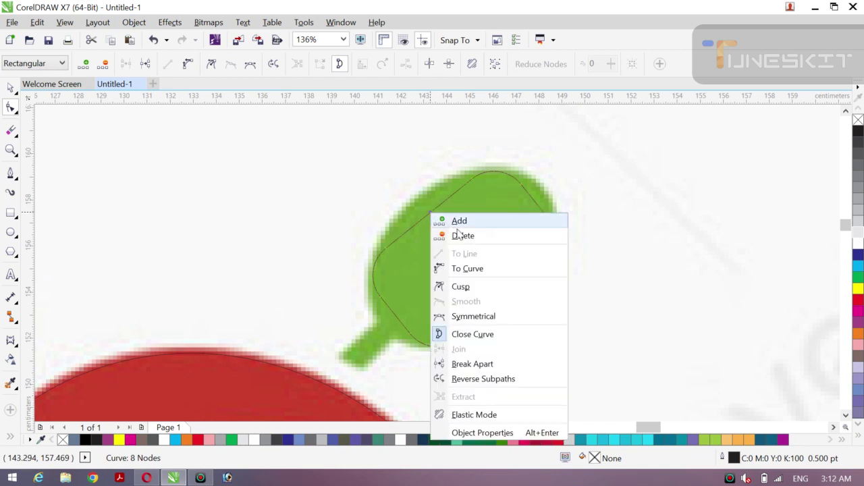
left_click(462, 271)
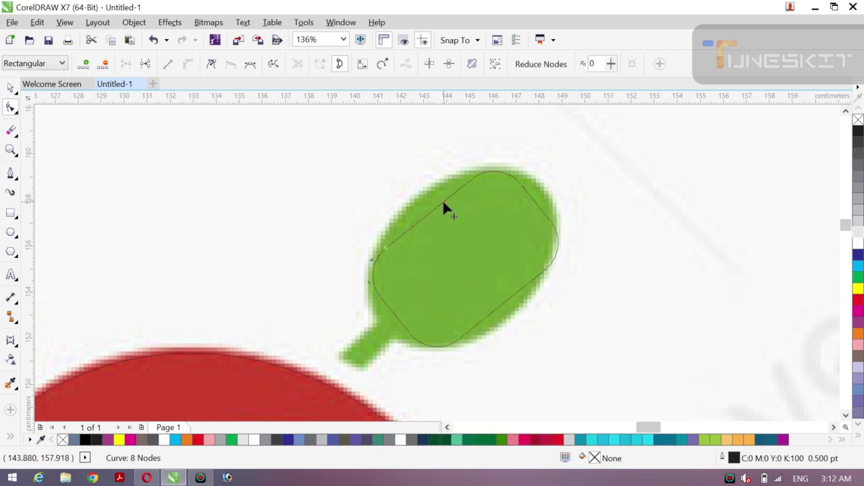
left_click_drag(434, 194, 432, 189)
right_click(505, 309)
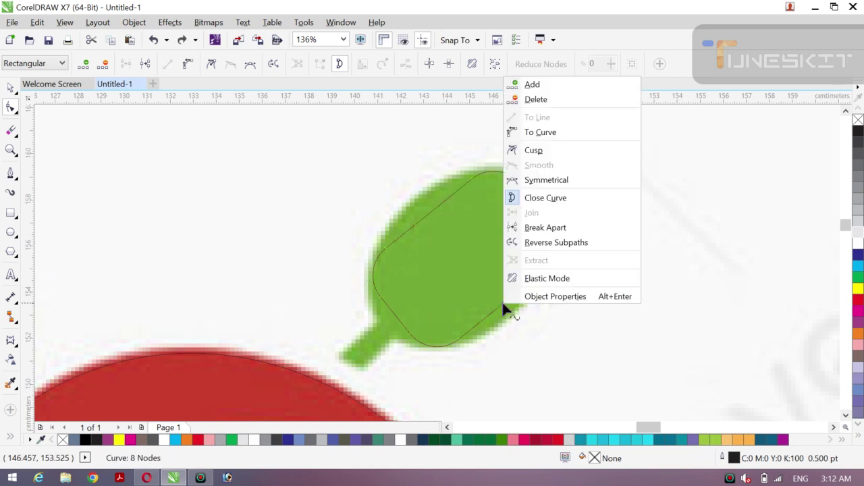
left_click(540, 133)
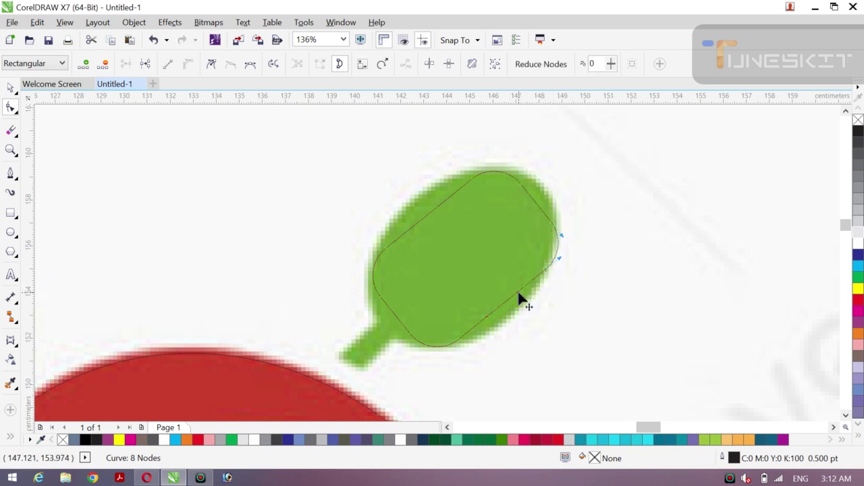
left_click_drag(519, 299, 470, 345)
double_click(458, 345)
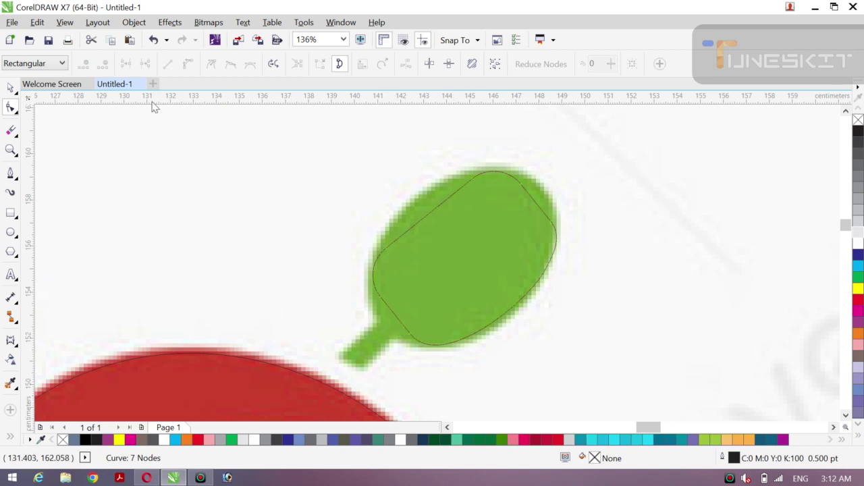
- Delete the rounded shape drawn over the spoon bowl
left_click(10, 87)
left_click(158, 184)
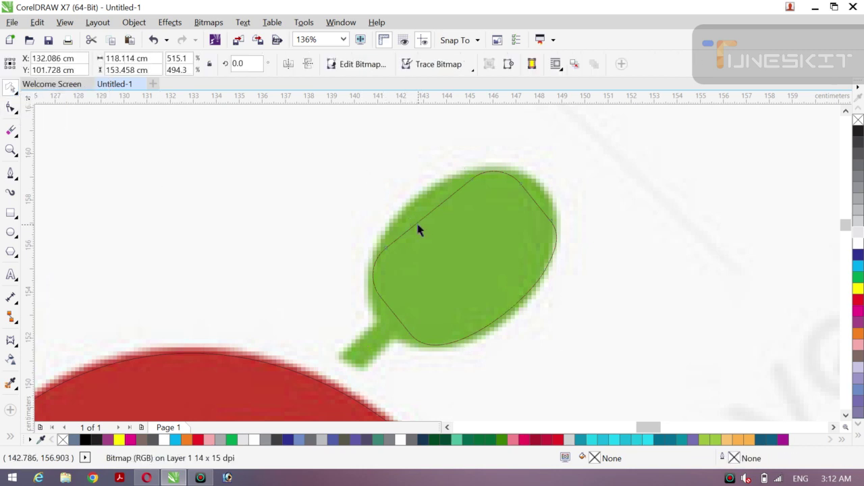
left_click(417, 224)
key("Delete")
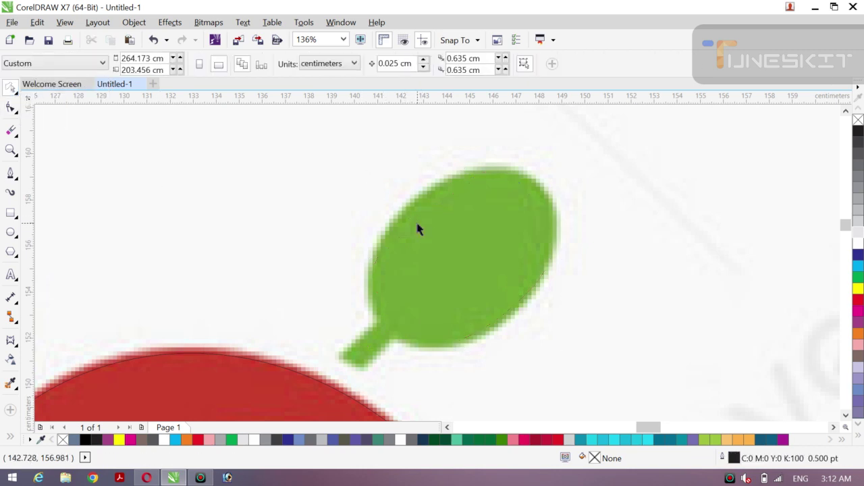
- Draw a closed Pen path around the handle stub and across the bowl to its far end, about 7.9 by 8.5 cm, with a curved tip
left_click(10, 173)
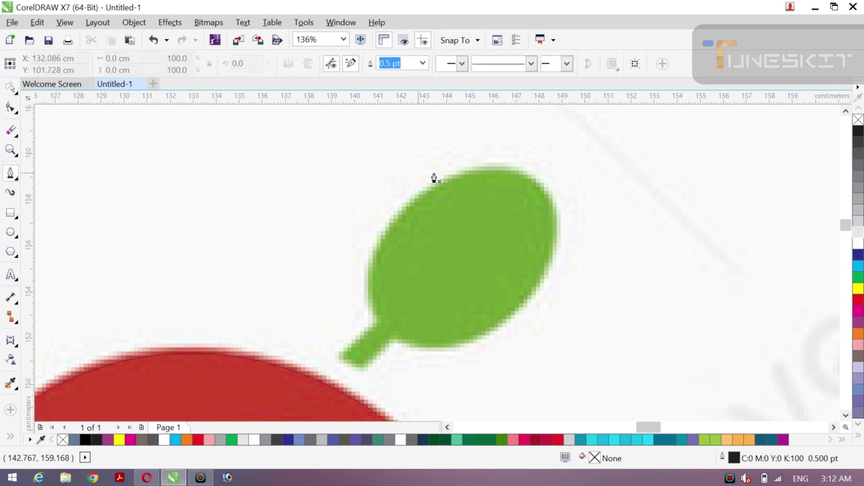
left_click(531, 185)
left_click(395, 337)
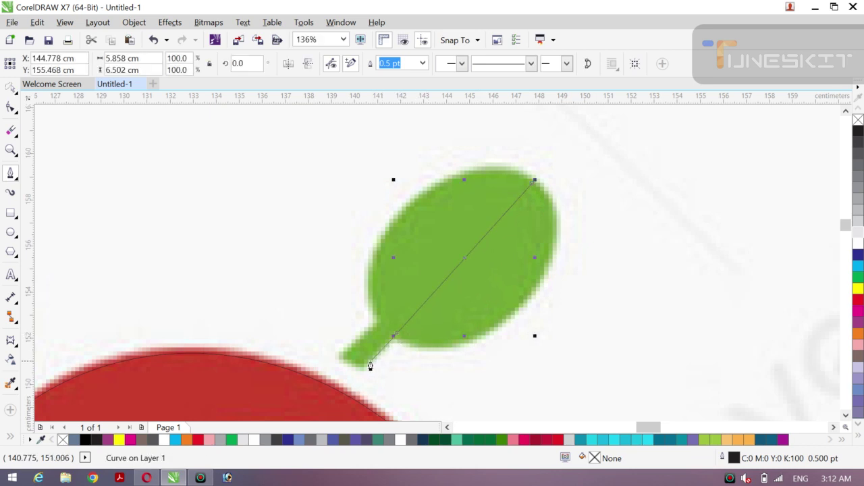
left_click(362, 367)
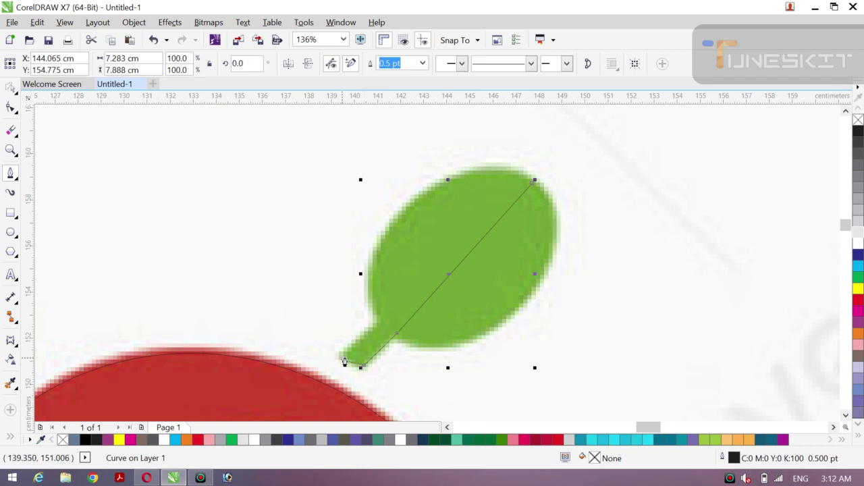
left_click(349, 358)
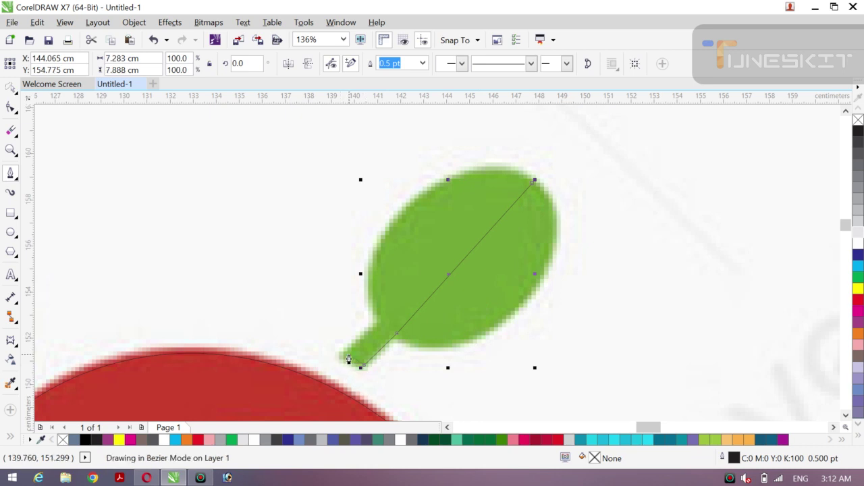
left_click(382, 329)
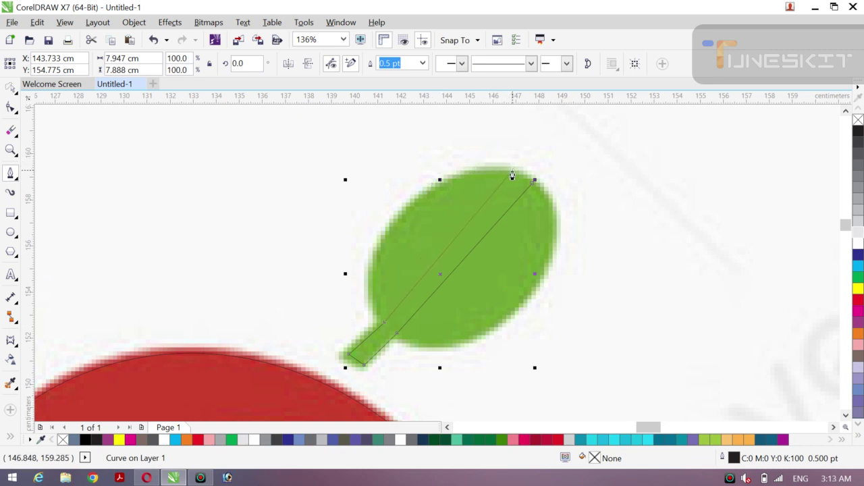
left_click(513, 175)
left_click_drag(512, 175, 529, 177)
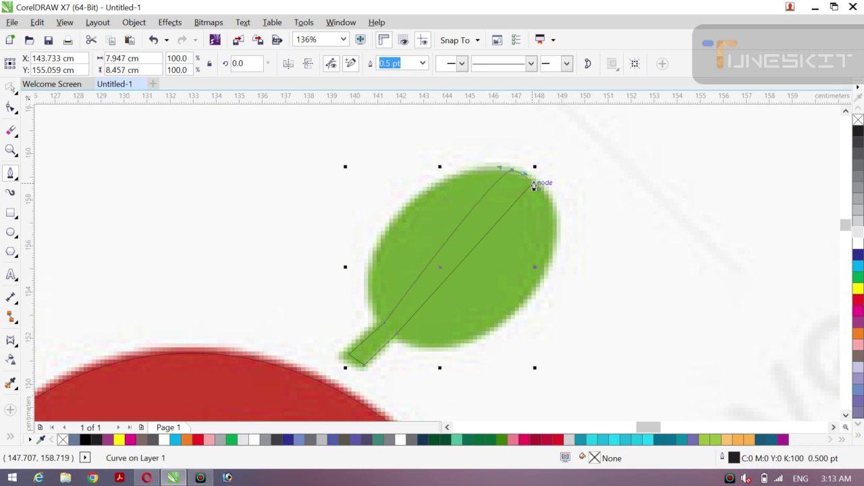
left_click(534, 185)
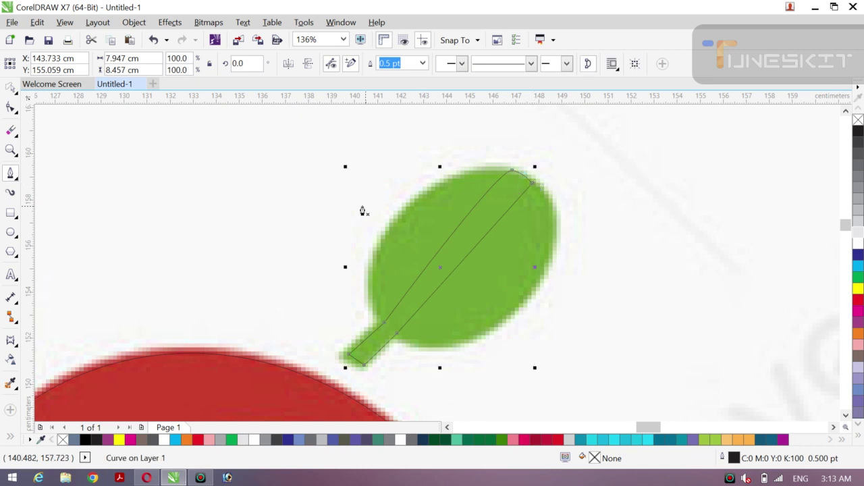
- Add a node midway along the path's upper-left side and pull it outward to follow the bowl's edge
left_click(10, 109)
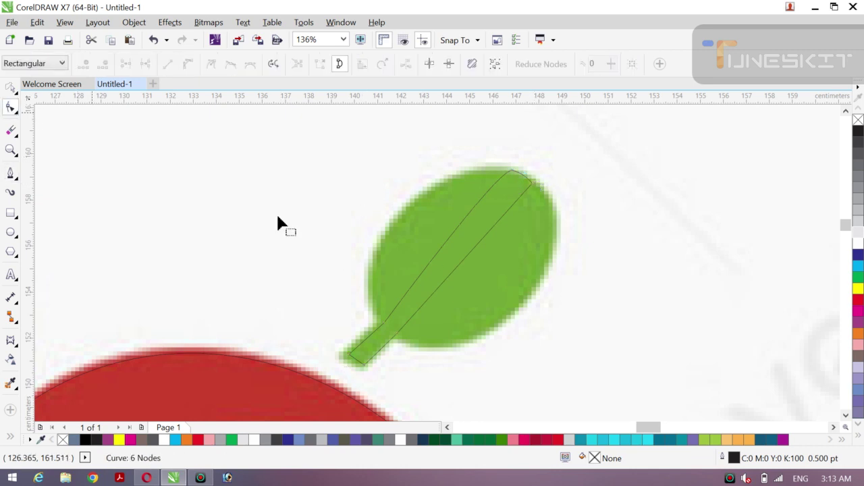
right_click(439, 249)
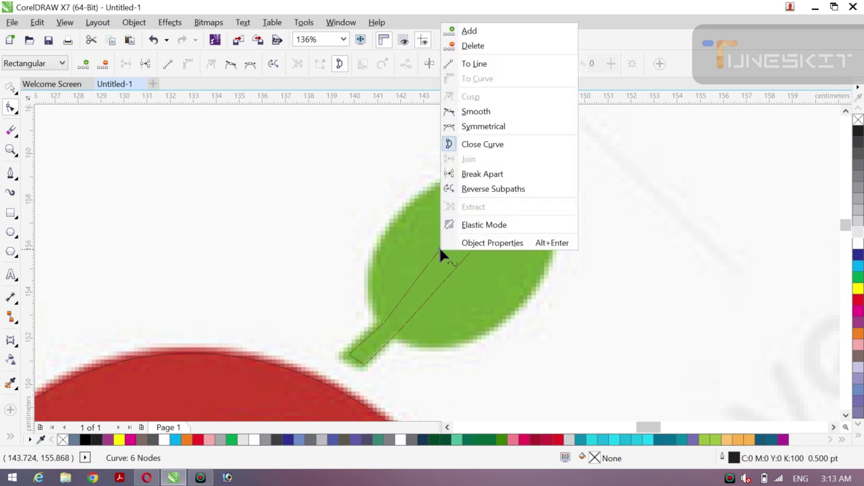
left_click(482, 35)
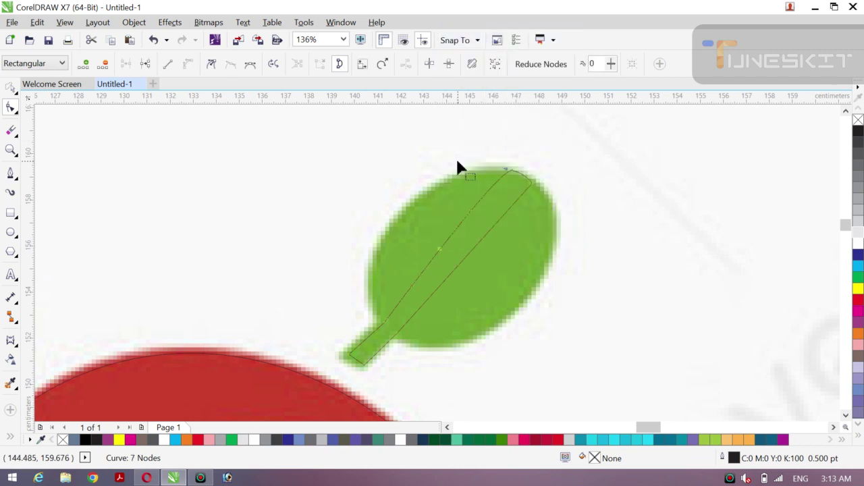
left_click_drag(439, 255, 400, 226)
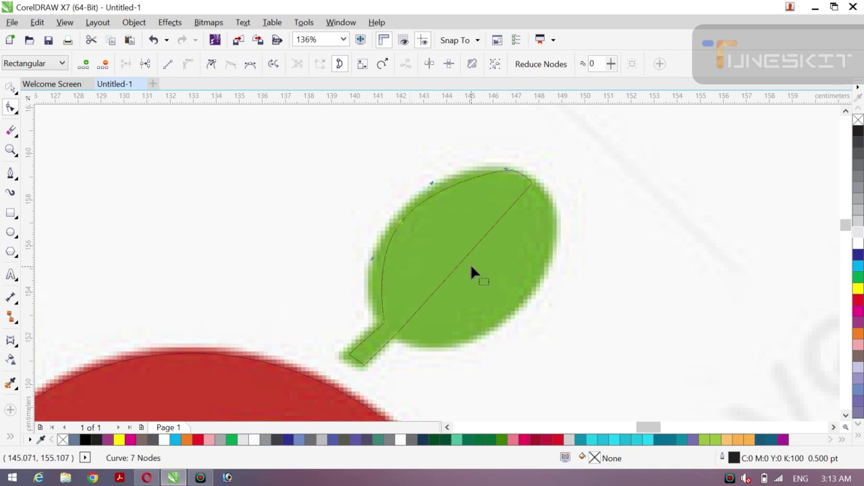
key("Escape")
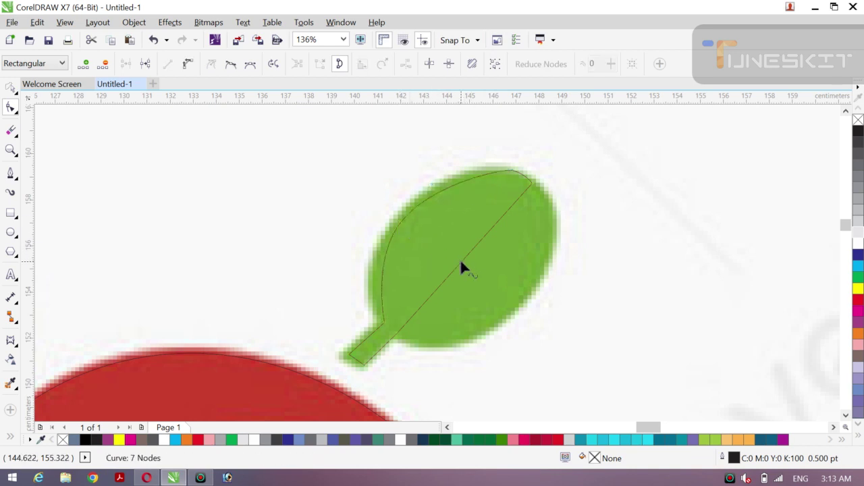
- Convert the spoon outline's straight lower-right side to a curve and shape it outward along the bowl's edge
right_click(460, 262)
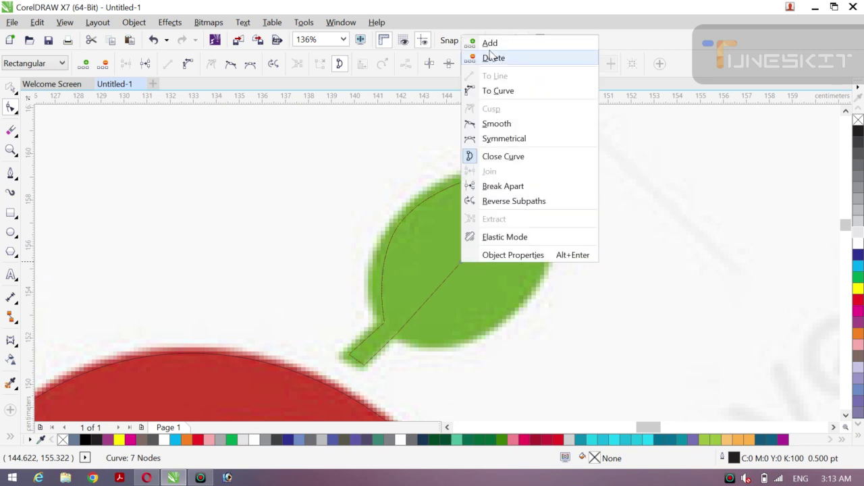
left_click(497, 90)
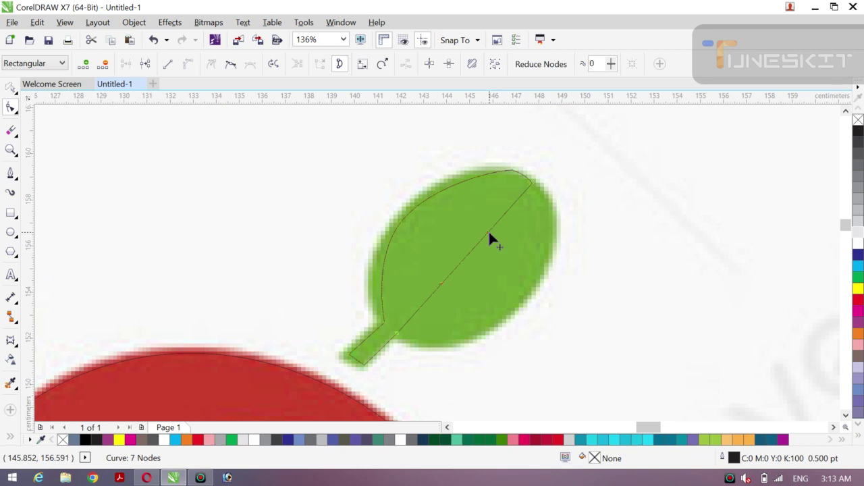
left_click_drag(566, 278, 565, 279)
left_click_drag(442, 295, 482, 349)
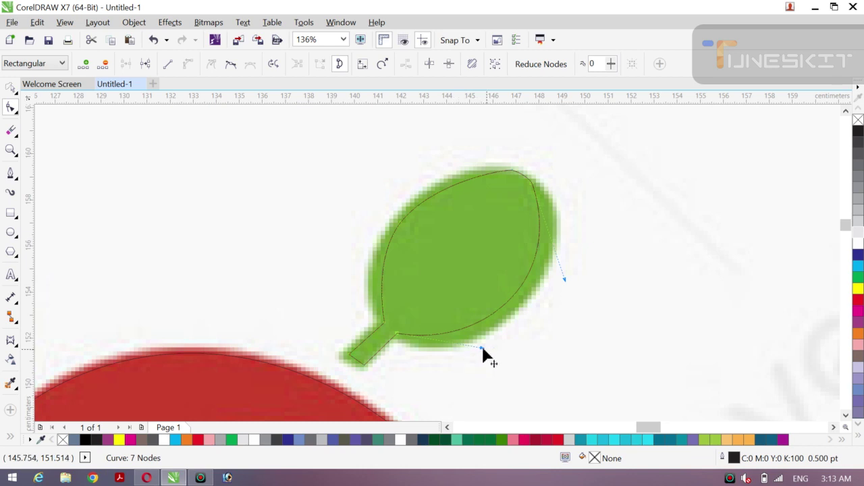
left_click_drag(481, 348, 497, 365)
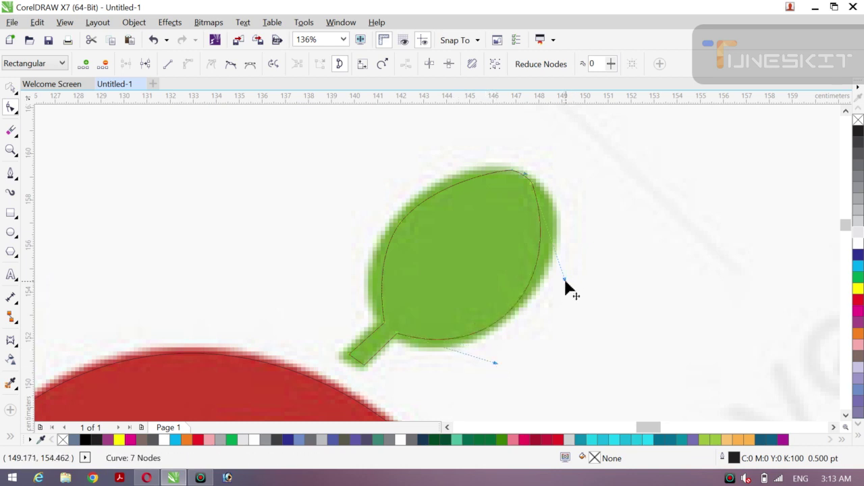
left_click_drag(564, 279, 597, 247)
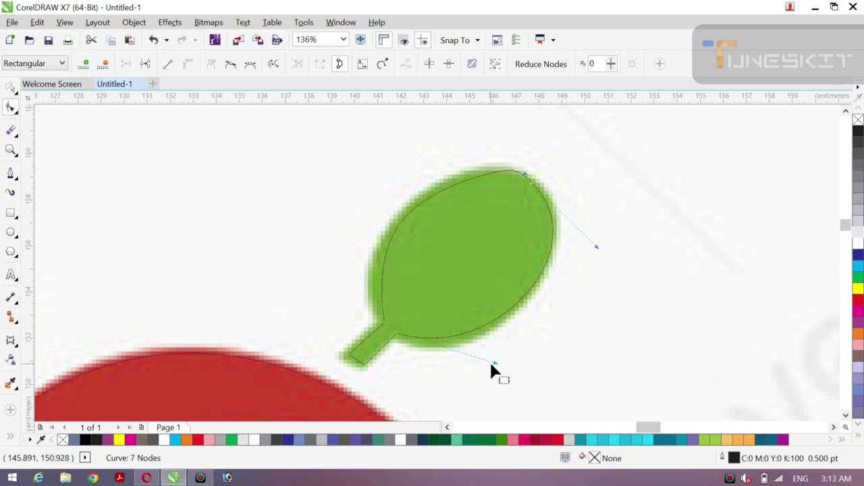
left_click_drag(492, 365, 487, 375)
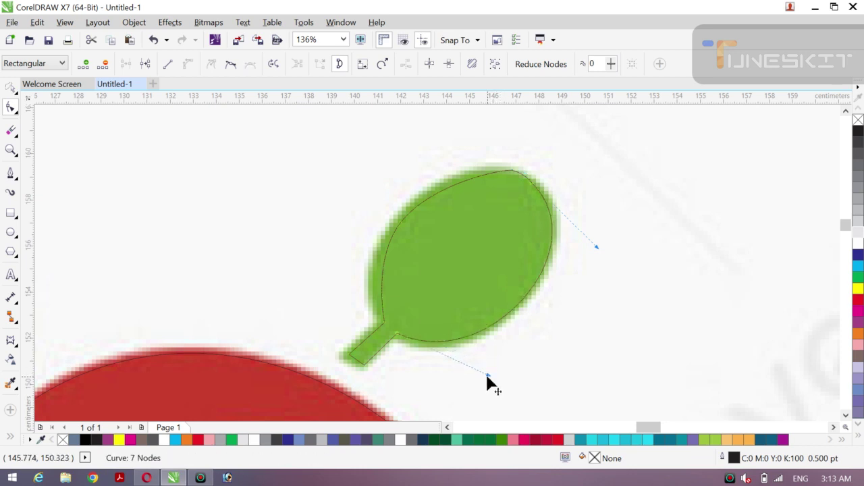
- Refine the upper-left side of the spoon outline by adjusting its curve handles to follow the bowl's edge up to the top
left_click(384, 324)
left_click_drag(368, 256, 357, 255)
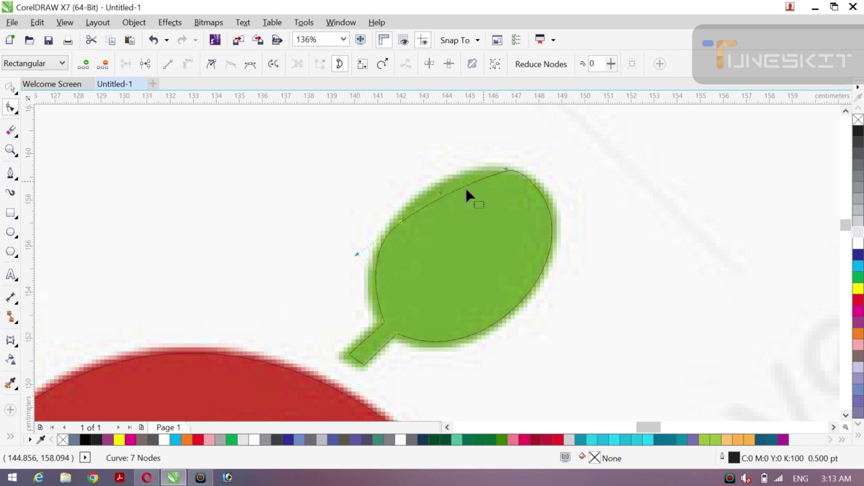
left_click(512, 173)
left_click_drag(505, 174, 485, 168)
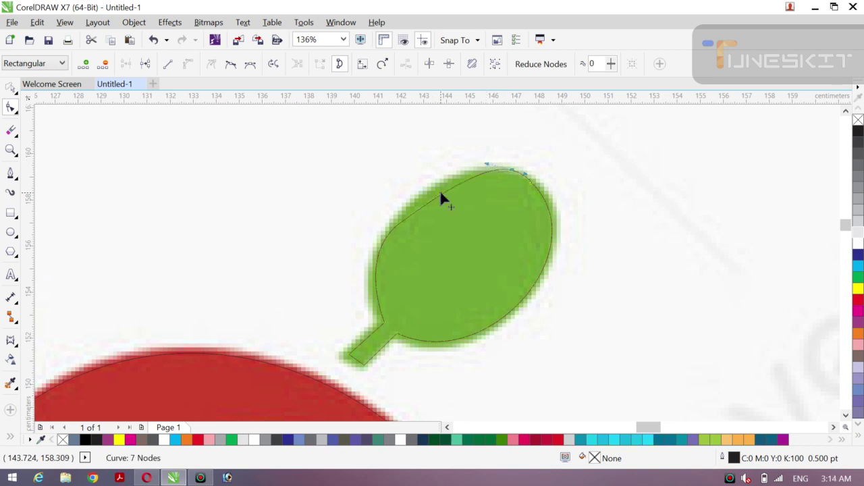
left_click_drag(440, 192, 435, 188)
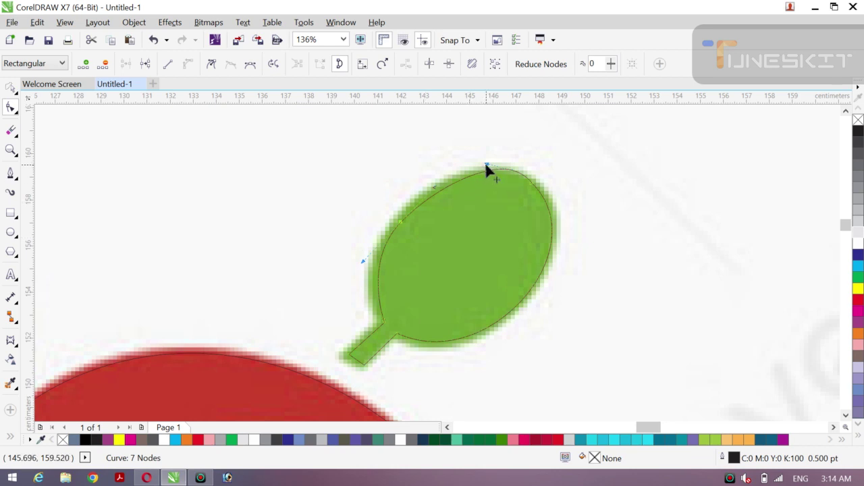
left_click_drag(485, 168, 489, 172)
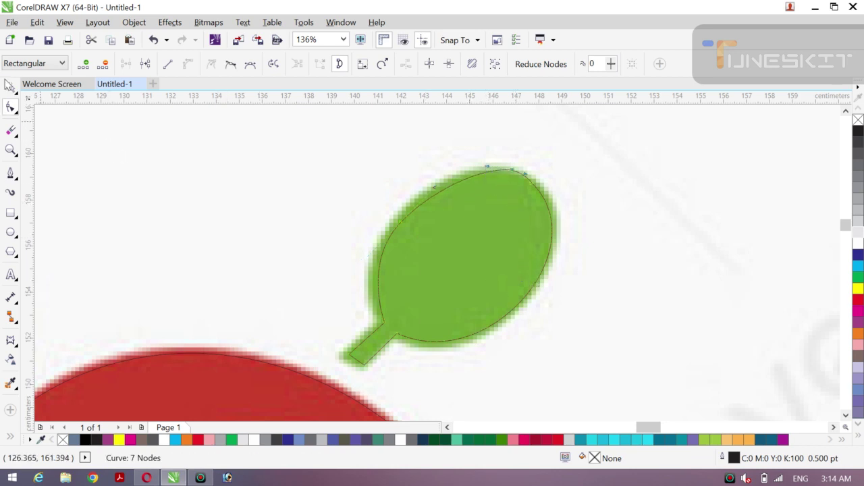
- Delete the spoon outline's node at the bowl's top and adjust the neighbouring tip node's handle to fit the rounded end
left_click(10, 88)
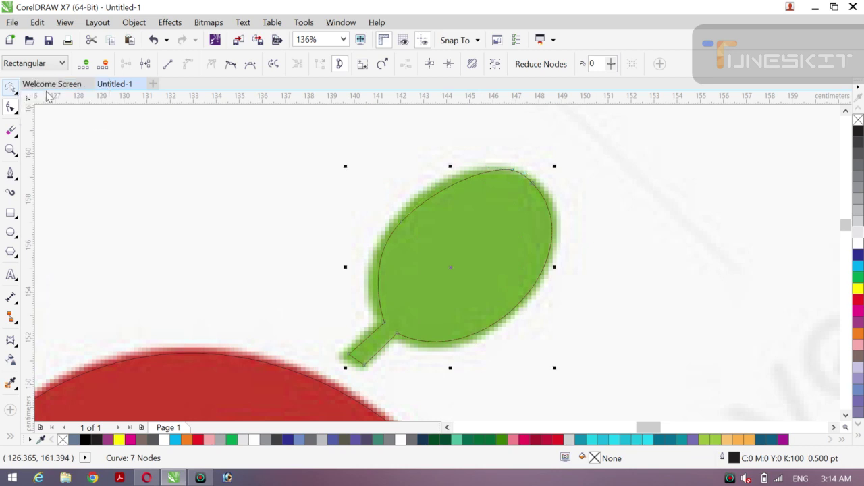
left_click(178, 213)
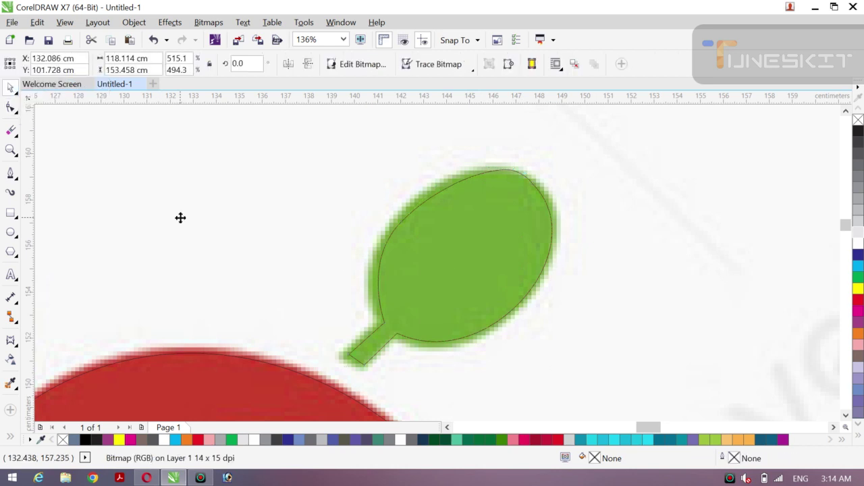
left_click(499, 174)
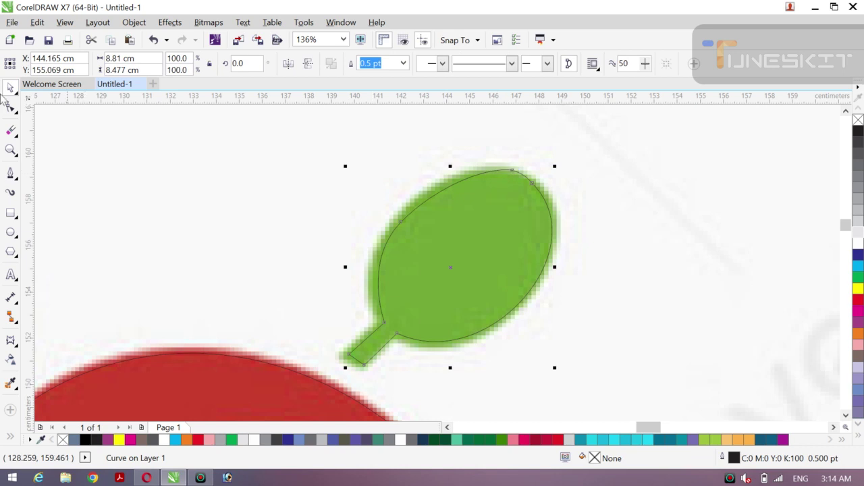
left_click(10, 108)
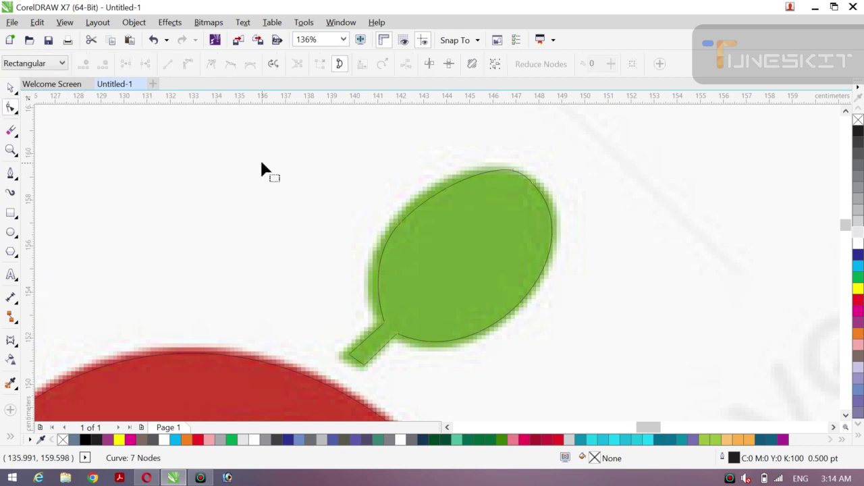
double_click(512, 171)
double_click(532, 182)
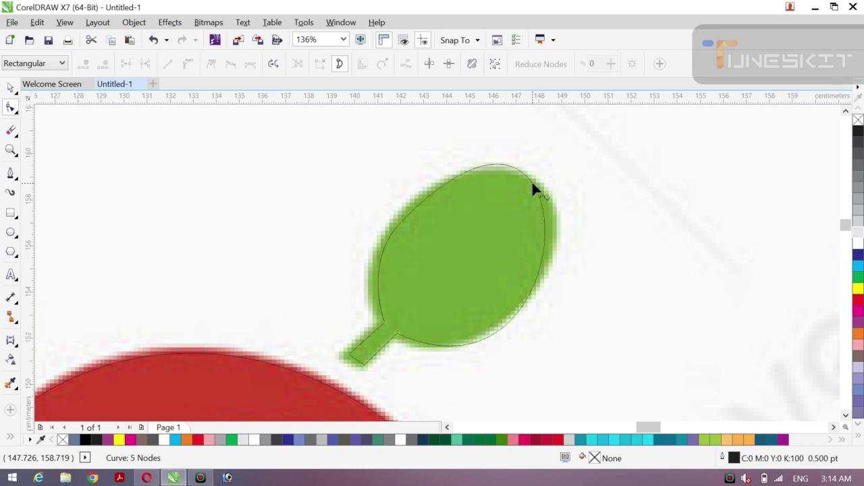
left_click(553, 238)
double_click(553, 238)
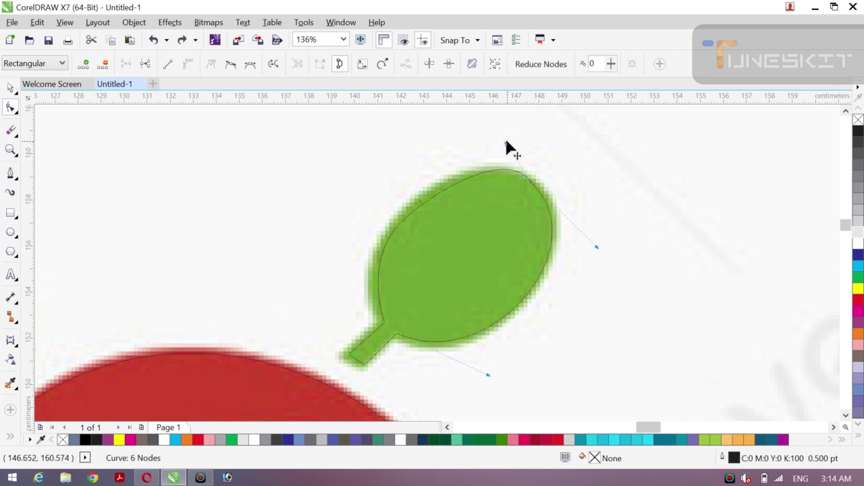
left_click_drag(506, 143, 505, 146)
- Review the finished spoon outline with the other traced shapes against the whole reference image
left_click(16, 93)
left_click(44, 87)
key("z")
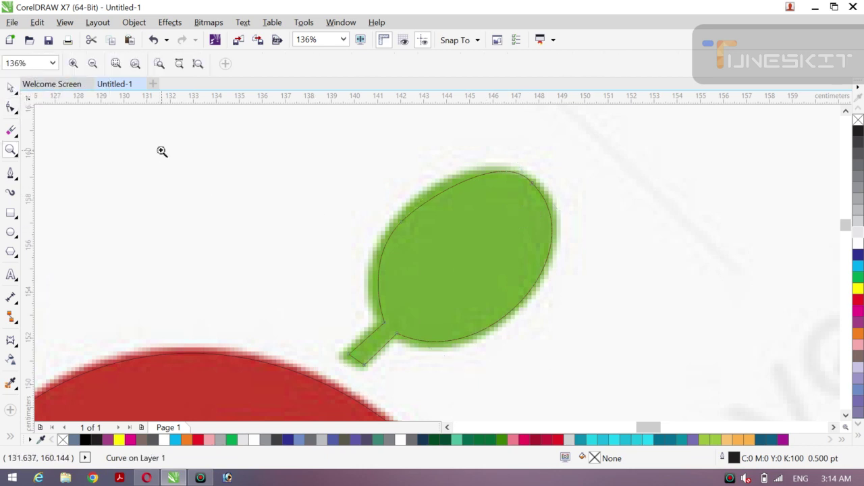
scroll(216, 203, "down", 4)
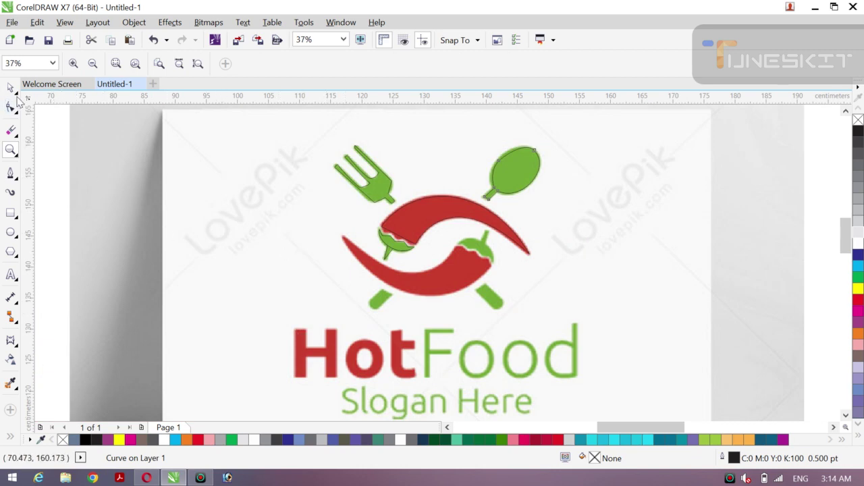
left_click(11, 89)
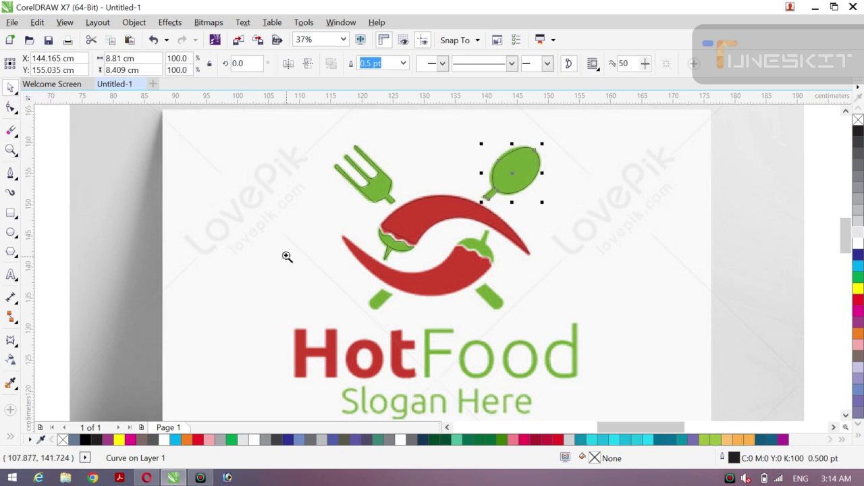
key("z")
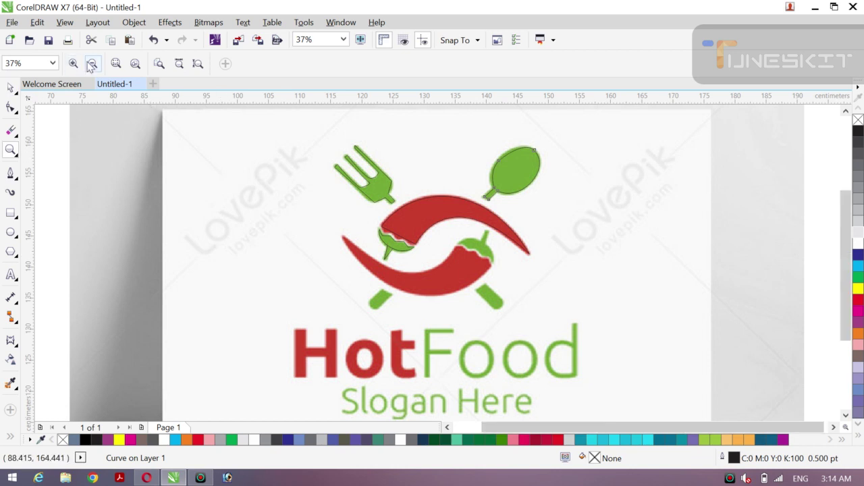
left_click(92, 64)
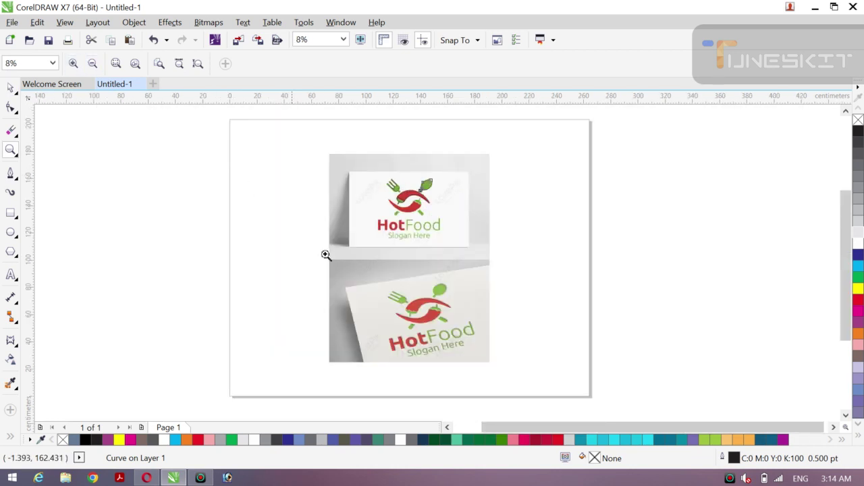
left_click(15, 91)
left_click(40, 86)
left_click(140, 179)
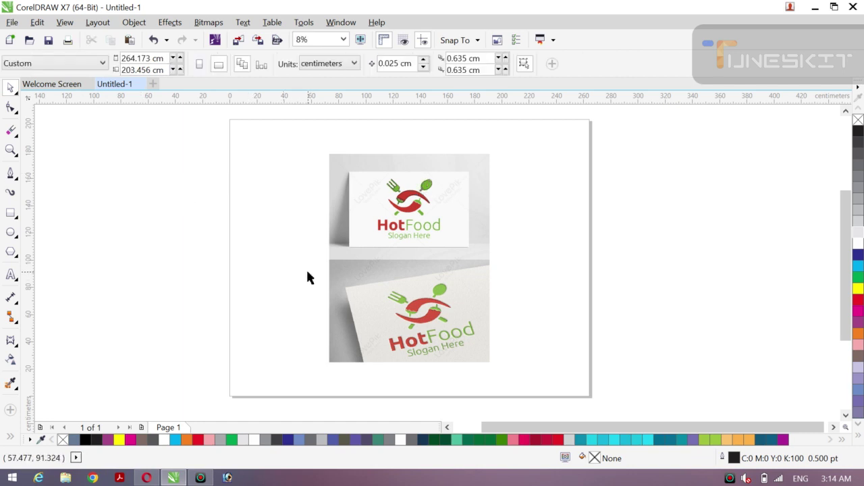
- Try moving the upper red chili's upper and lower outline curves together to check whether they form one shape
key("z")
left_click_drag(370, 181, 436, 214)
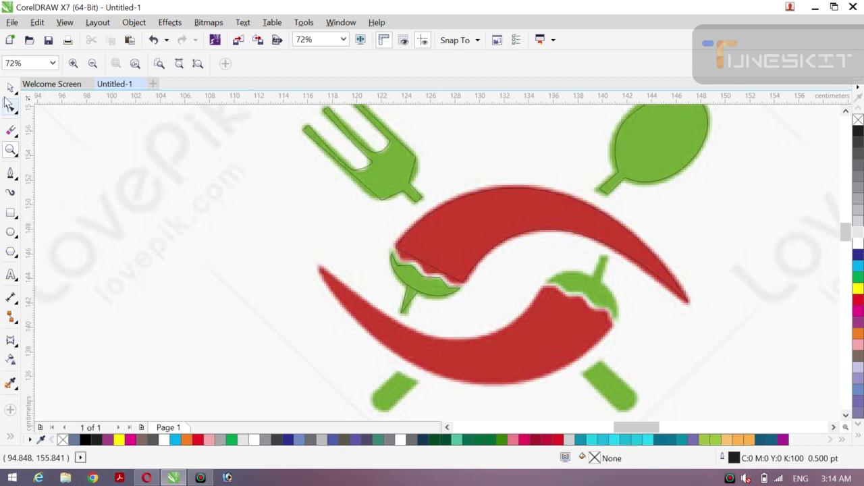
left_click(16, 92)
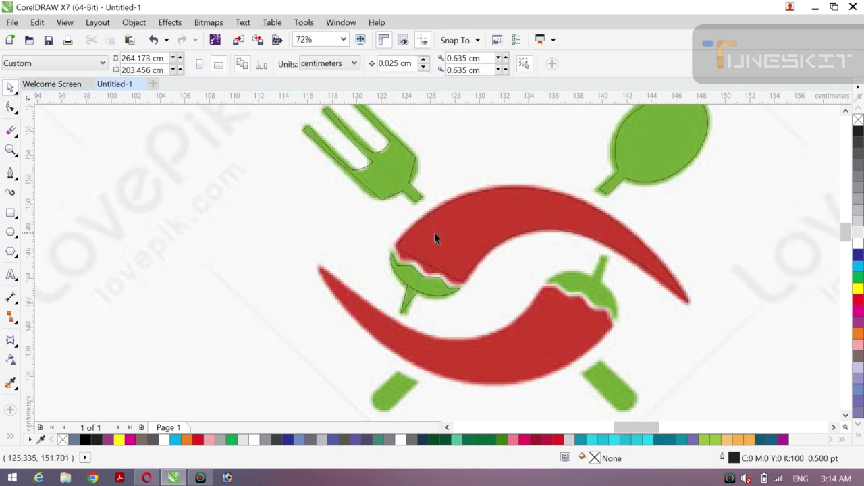
left_click(396, 253)
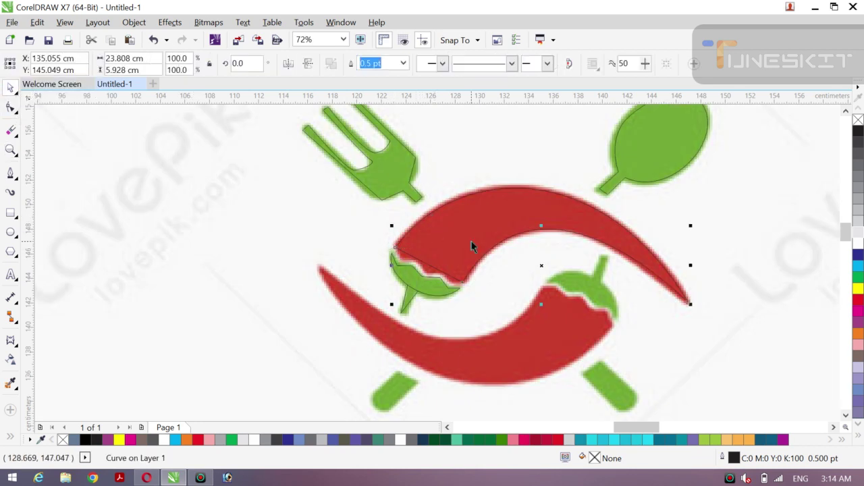
left_click(462, 200, "shift")
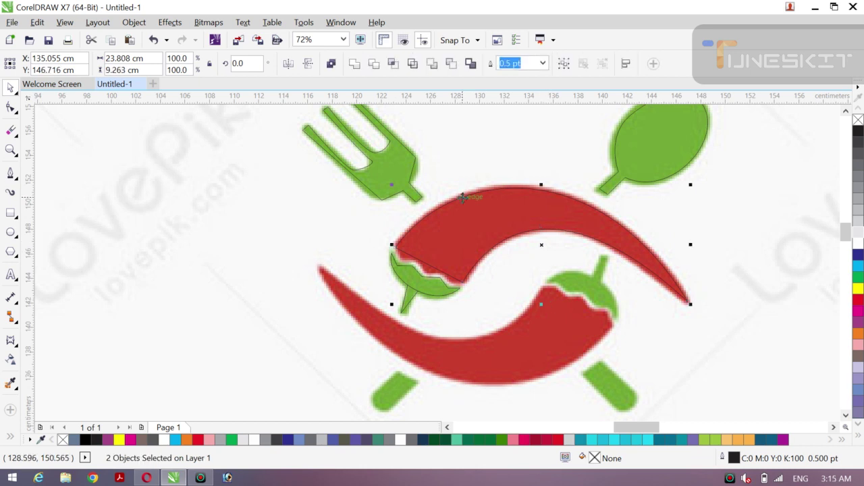
left_click_drag(545, 210, 541, 244)
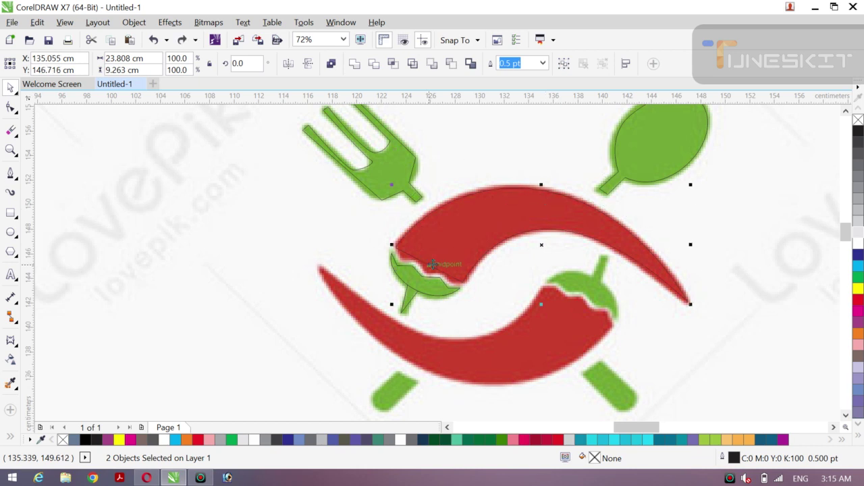
- Weld the upper chili's green cap curves, the stem, lower arc and zigzag edge, into one object
left_click(403, 312)
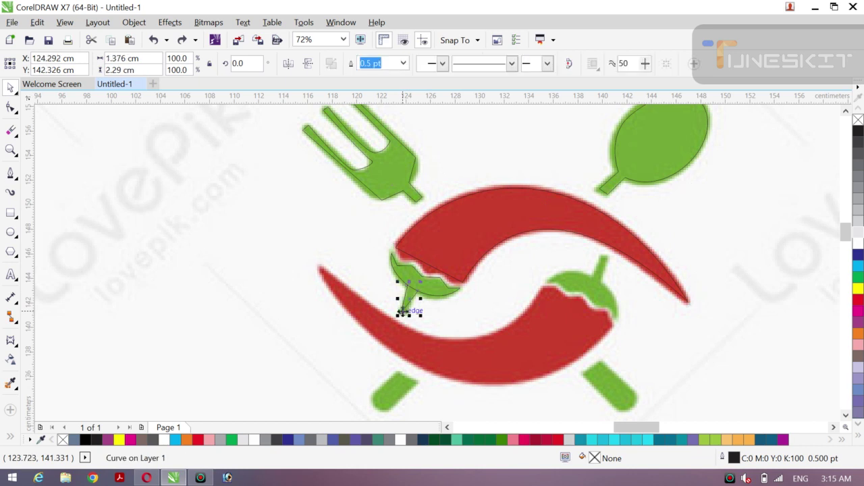
left_click(436, 299, "shift")
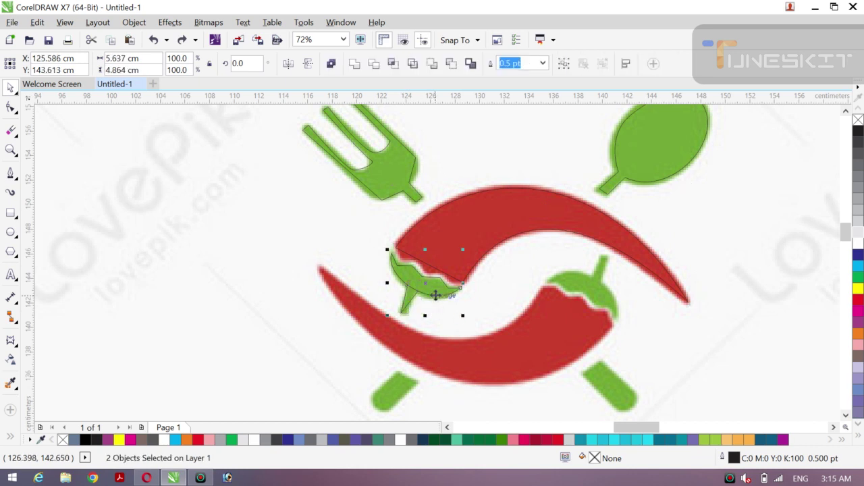
left_click_drag(428, 287, 364, 248)
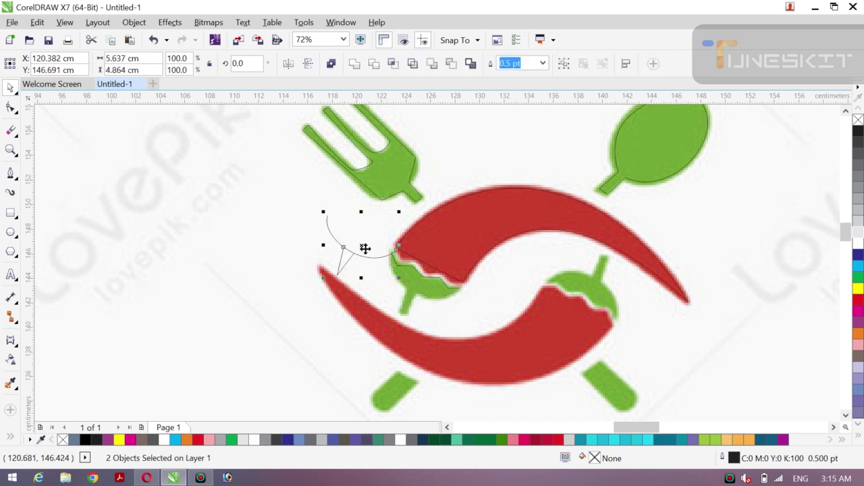
key("ctrl+z")
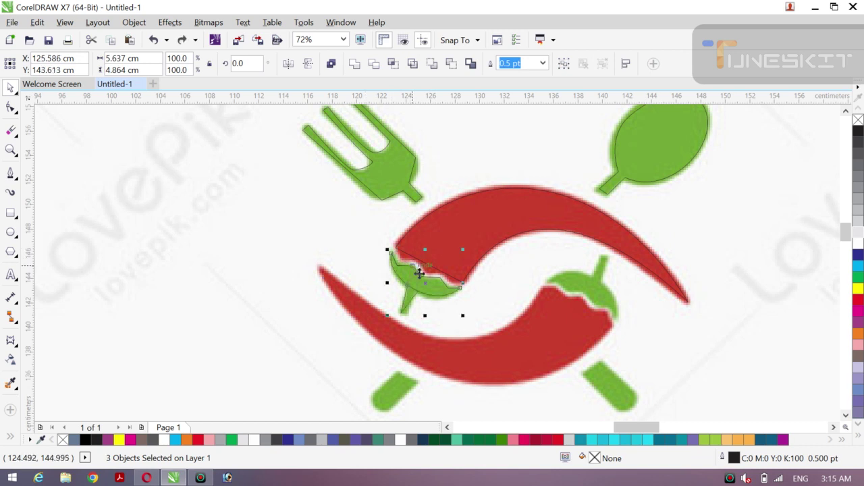
left_click_drag(426, 286, 361, 262)
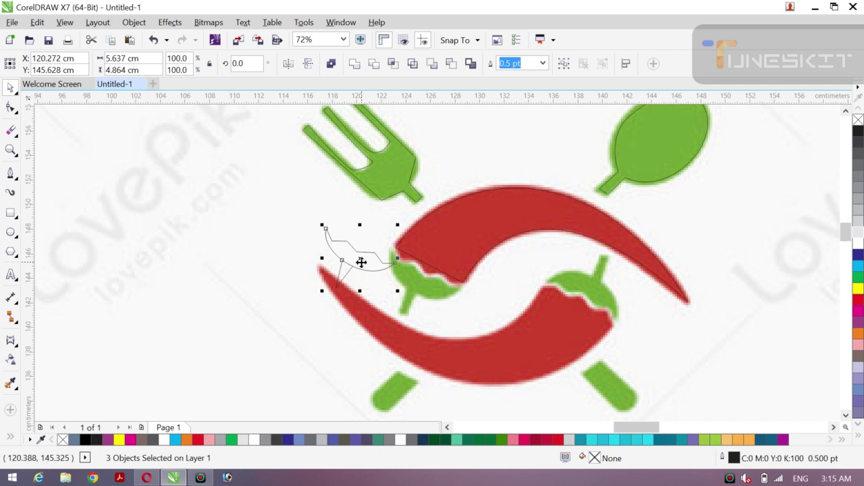
key("Escape")
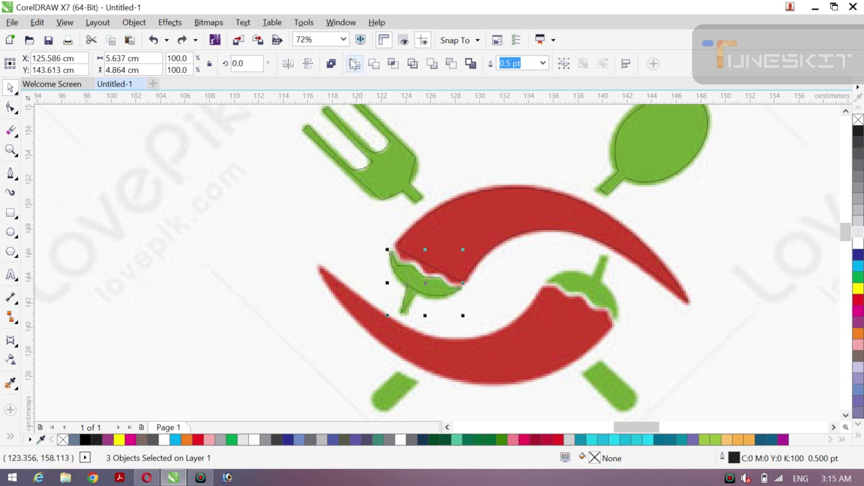
left_click(353, 62)
left_click(341, 180)
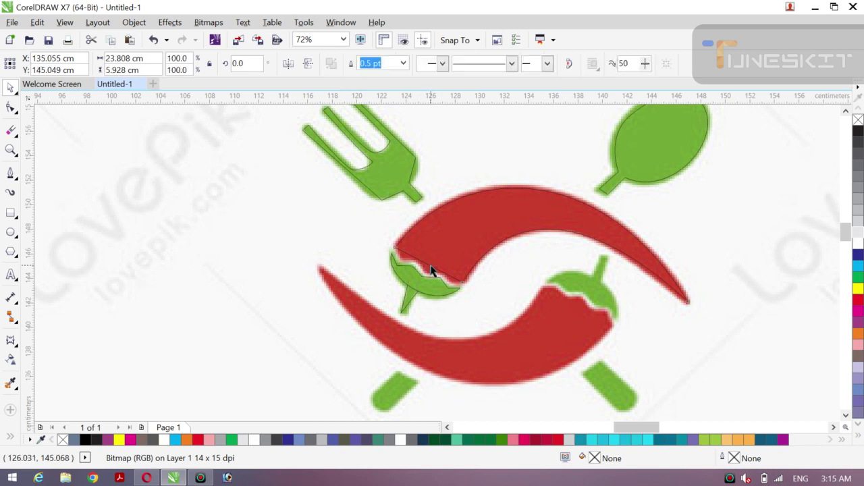
- Weld the upper red chili's upper and lower outline curves into one object
left_click(432, 271)
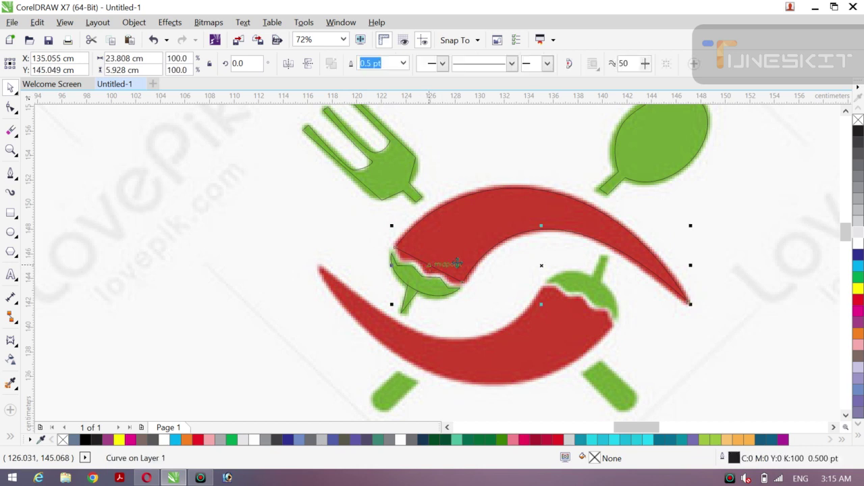
left_click(495, 189, "shift")
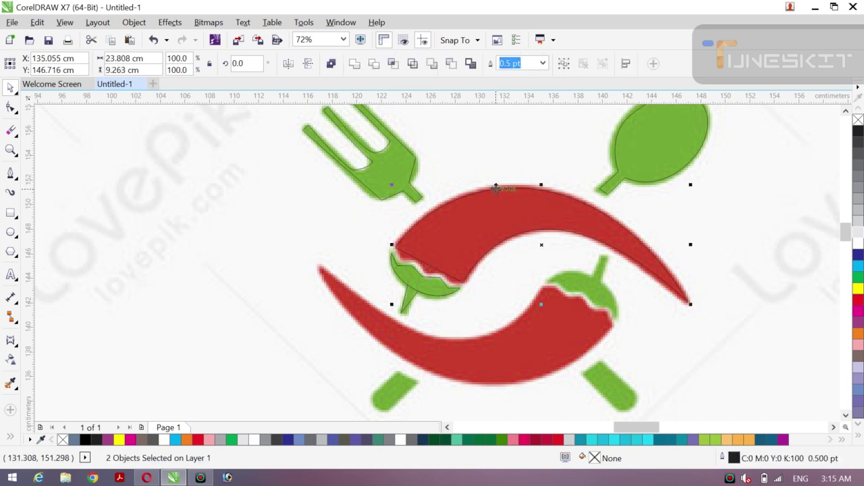
left_click(355, 64)
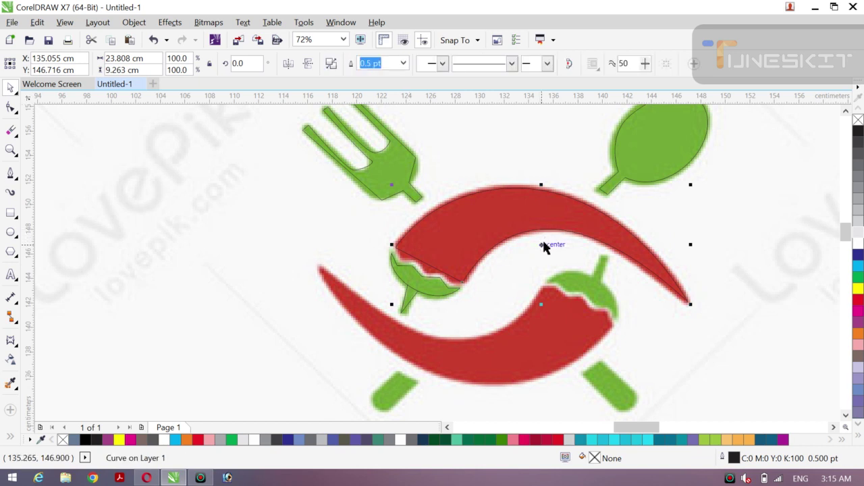
left_click_drag(544, 247, 523, 198)
key("ctrl+z")
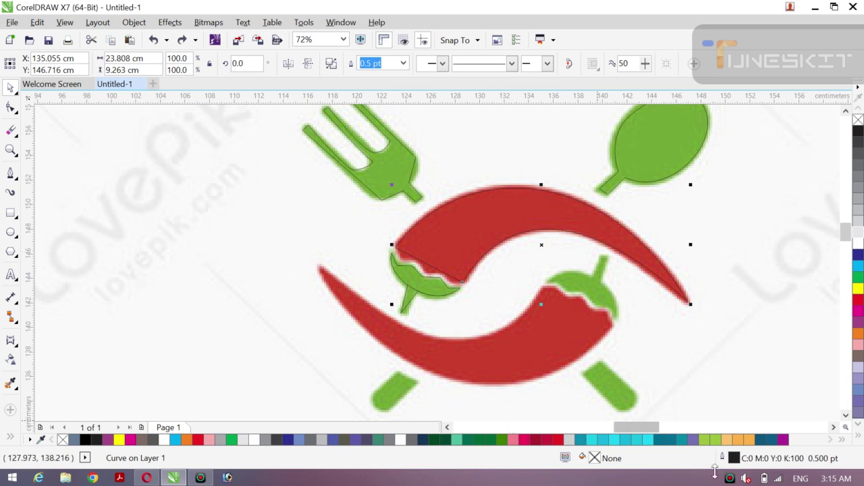
- Unmute the system sound and deselect the red chili outline
left_click(745, 478)
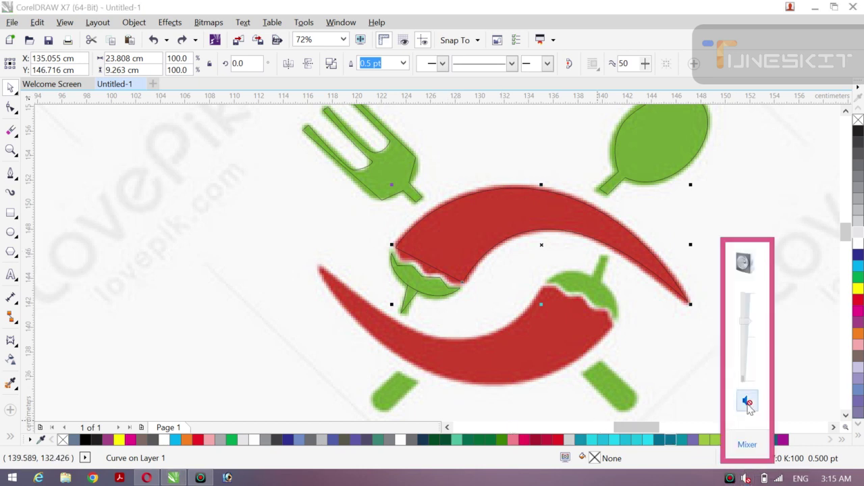
left_click(748, 403)
left_click(293, 329)
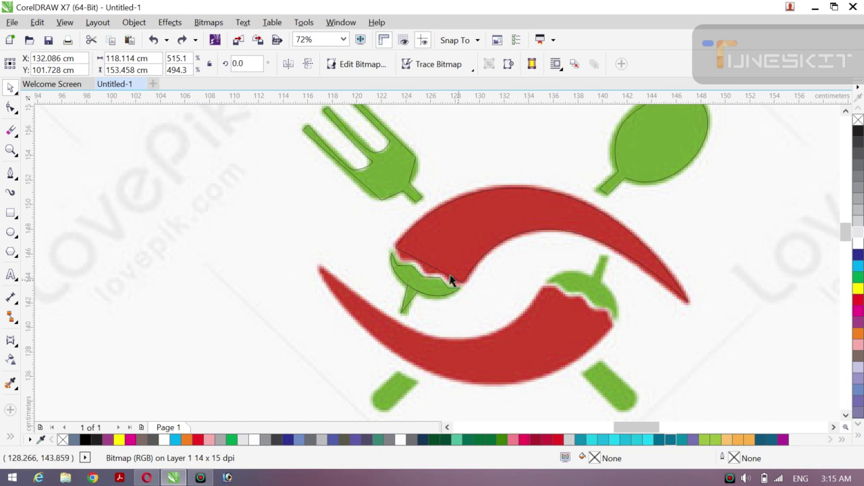
- Weld the upper chili's body outline and its green stem outline into a single curve
left_click(451, 278)
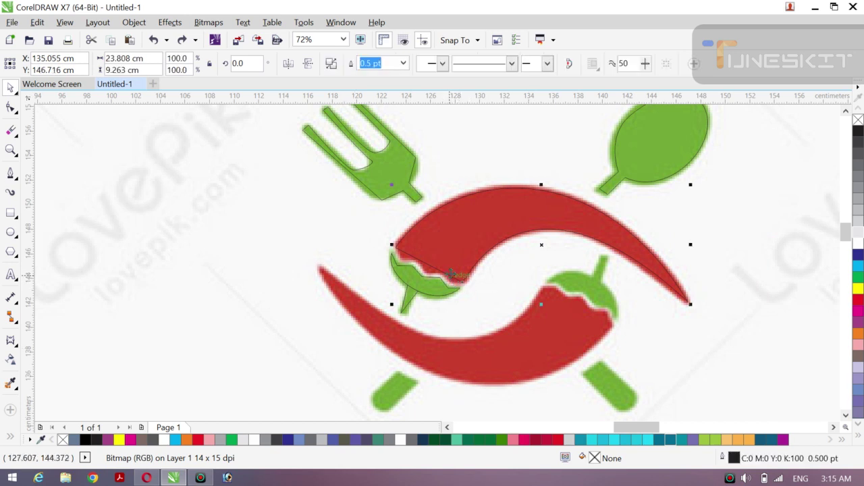
left_click(423, 293, "shift")
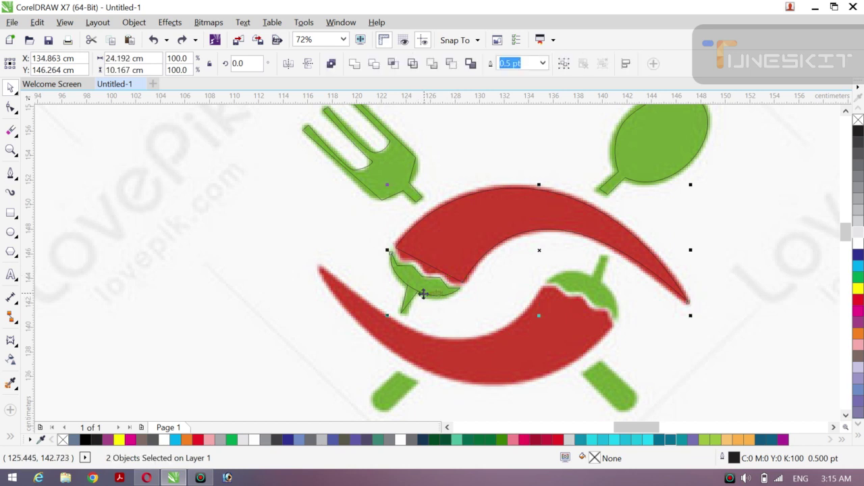
left_click(354, 65)
left_click(186, 213)
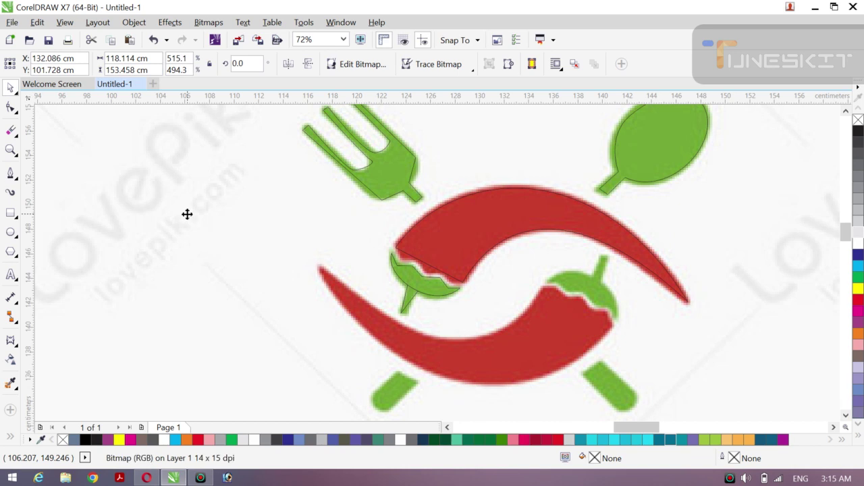
- Duplicate the welded upper chili outline toward the lower chili and mirror the copy vertically and horizontally
left_click(418, 297)
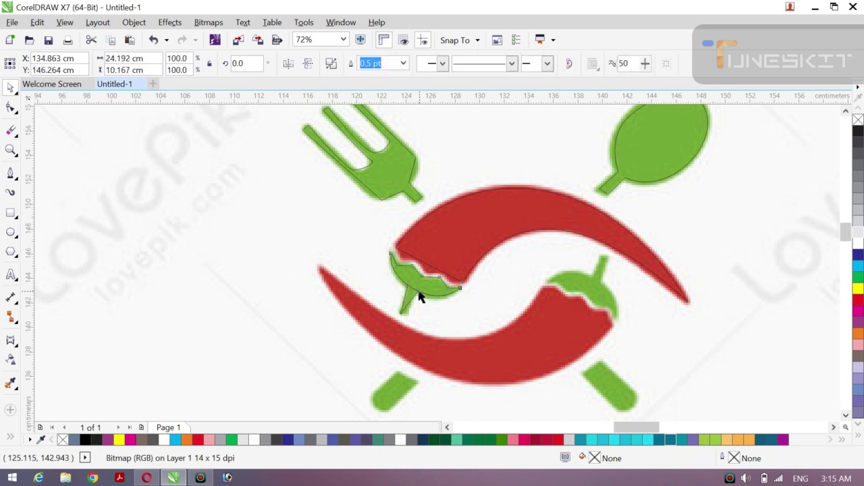
left_click_drag(546, 249, 491, 309)
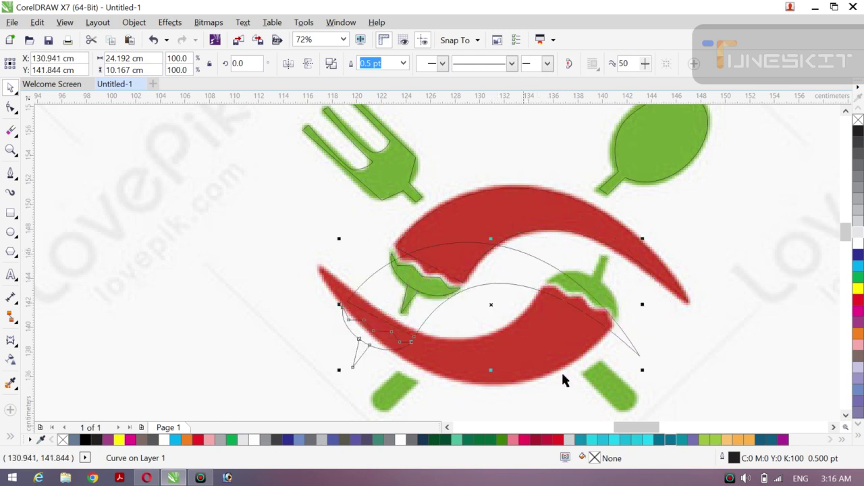
left_click(307, 64)
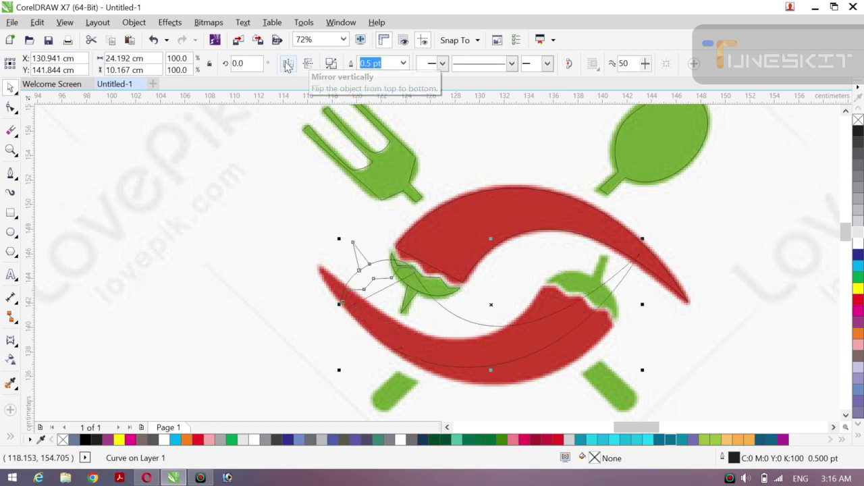
left_click(288, 64)
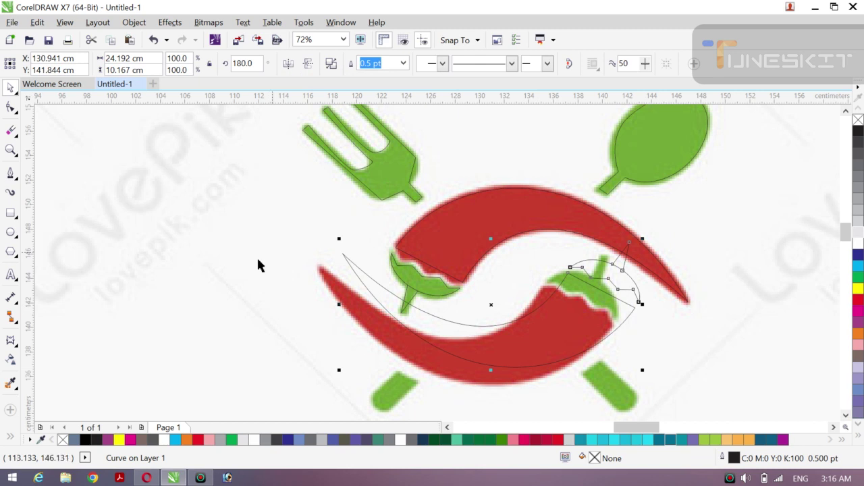
- Align the mirrored outline with the lower chili in the reference image and fit its stem-tip node to the artwork
left_click(418, 338)
left_click(484, 368)
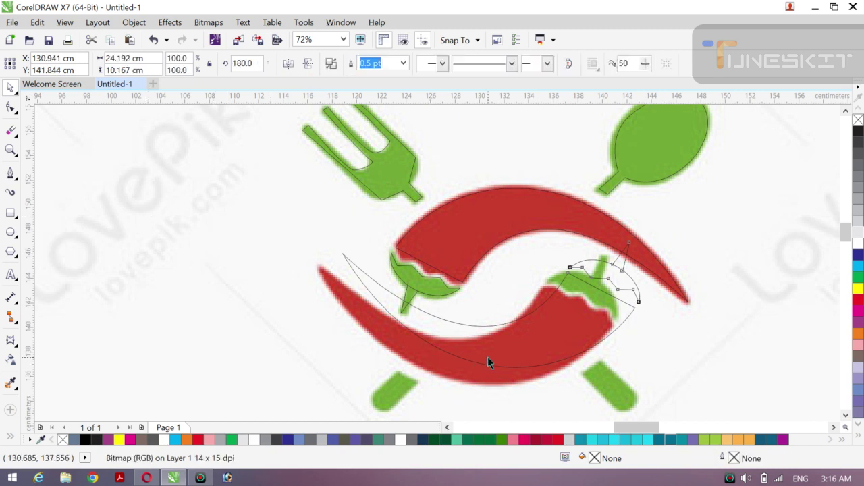
left_click_drag(491, 304, 465, 324)
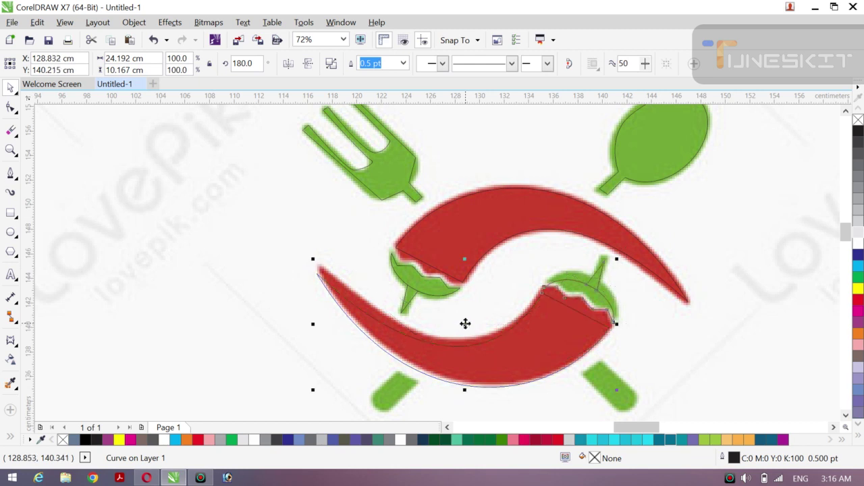
key("Right")
key("Right")
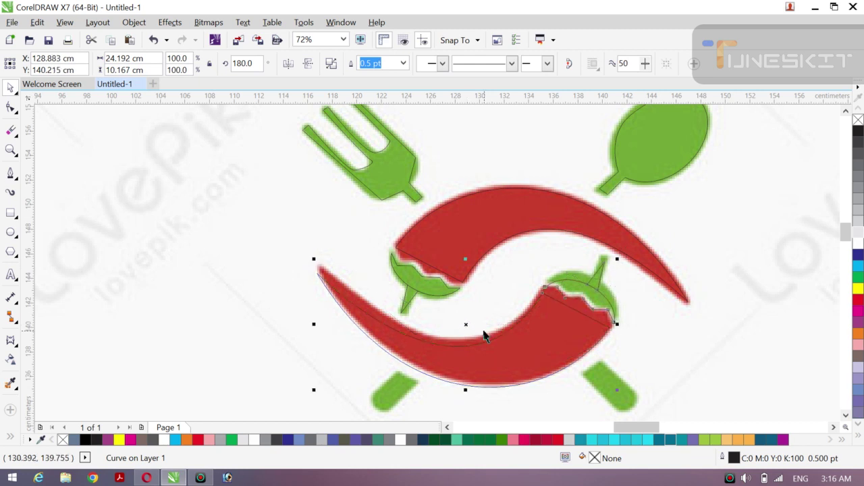
key("Up")
key("Up")
key("Up")
key("Up")
key("Up")
key("Up")
key("Up")
key("Up")
key("Up")
key("Up")
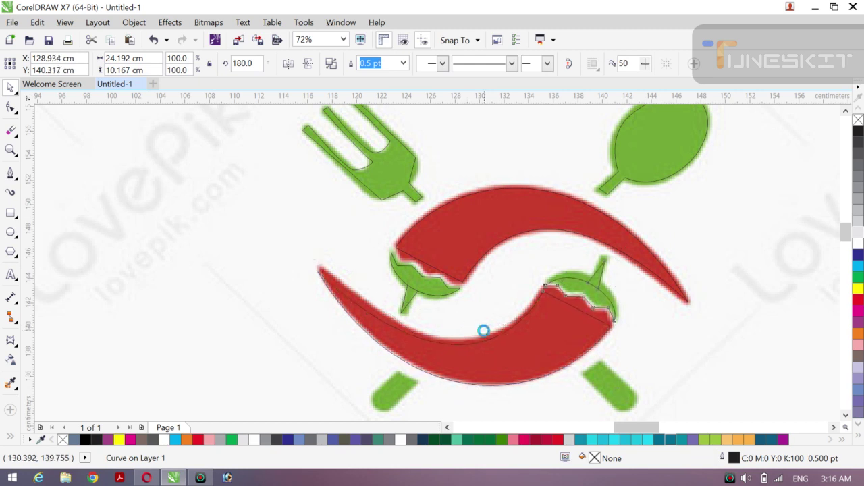
key("Right")
key("Right")
key("Right")
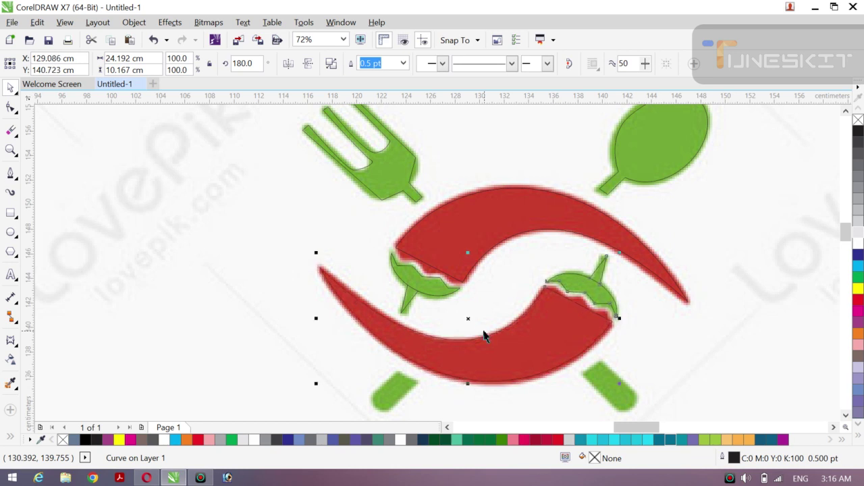
key("Right")
key("Down")
key("Down")
key("Right")
key("Right")
key("Right")
key("Right")
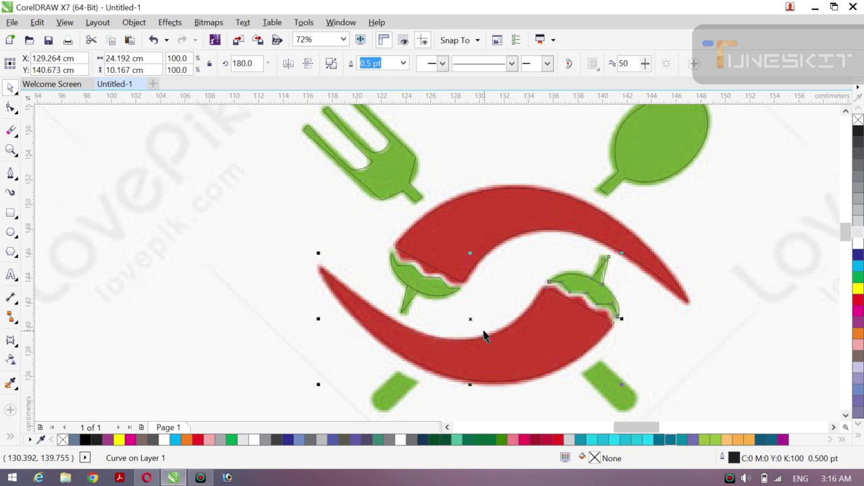
key("Up")
key("Up")
key("Up")
key("Right")
key("Up")
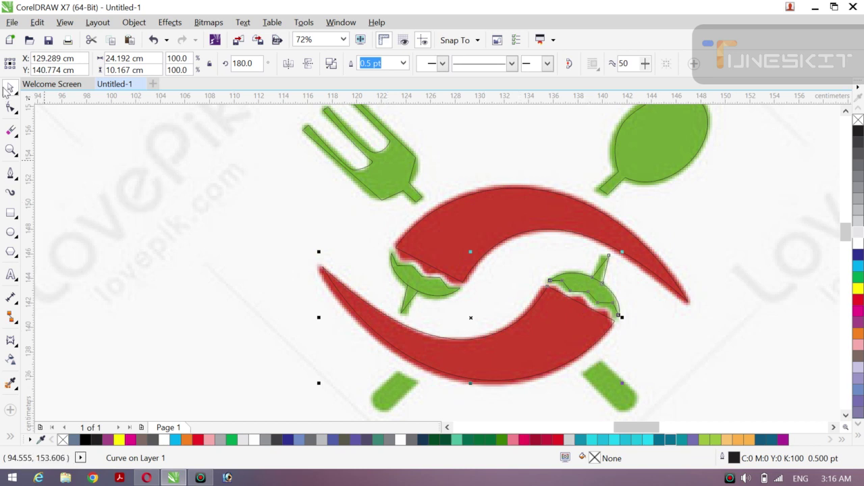
left_click(10, 109)
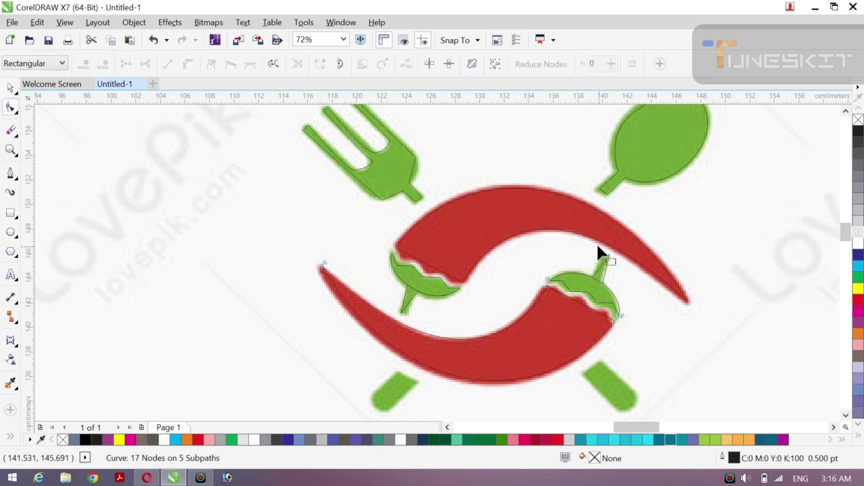
left_click_drag(610, 259, 606, 257)
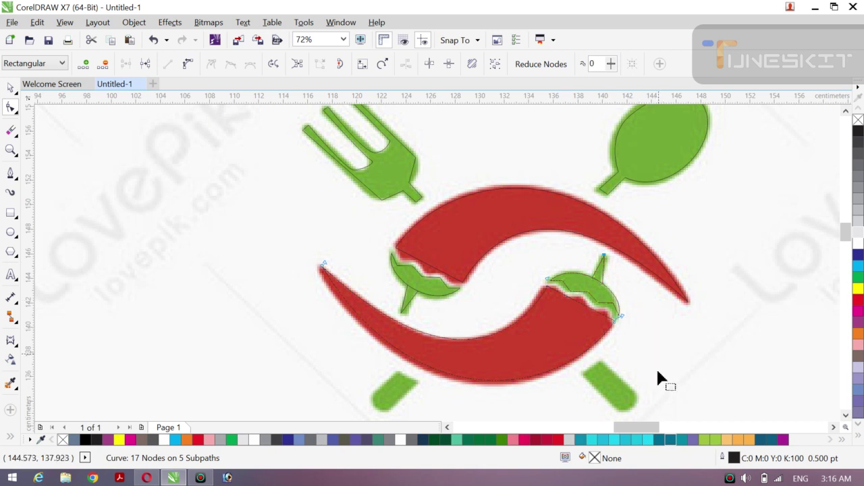
- Trace the lower-left green handle end as a closed Bezier shape about 3.7 by 3.1 cm, with a rounded outer end
left_click(11, 174)
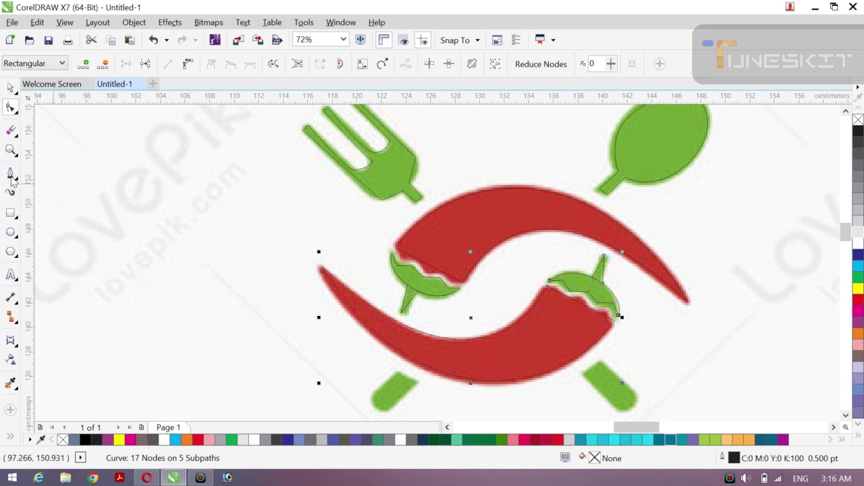
left_click(400, 374)
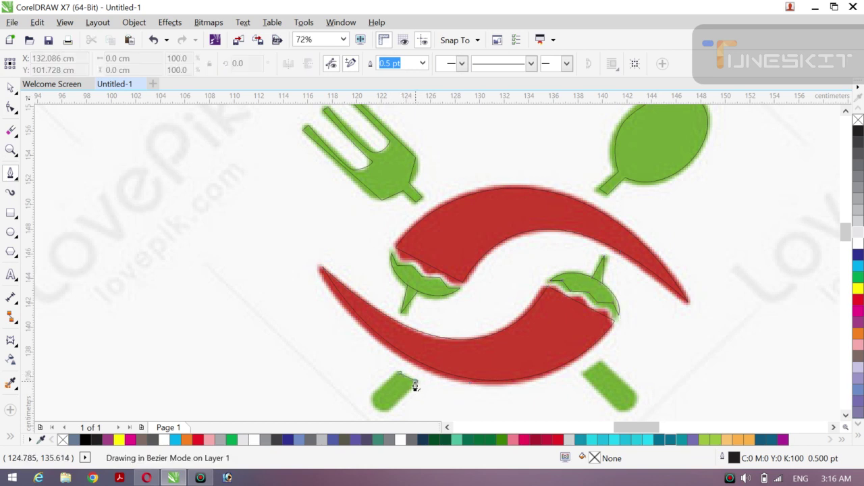
double_click(414, 384)
double_click(385, 412)
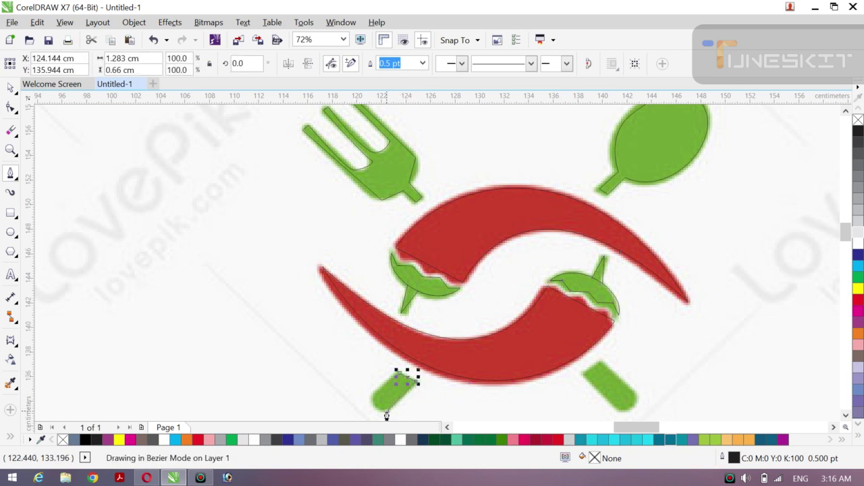
left_click(371, 403)
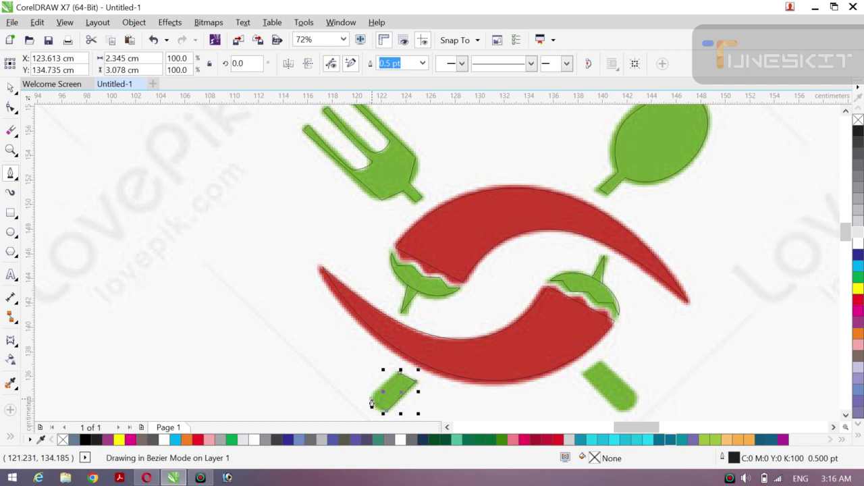
double_click(375, 401)
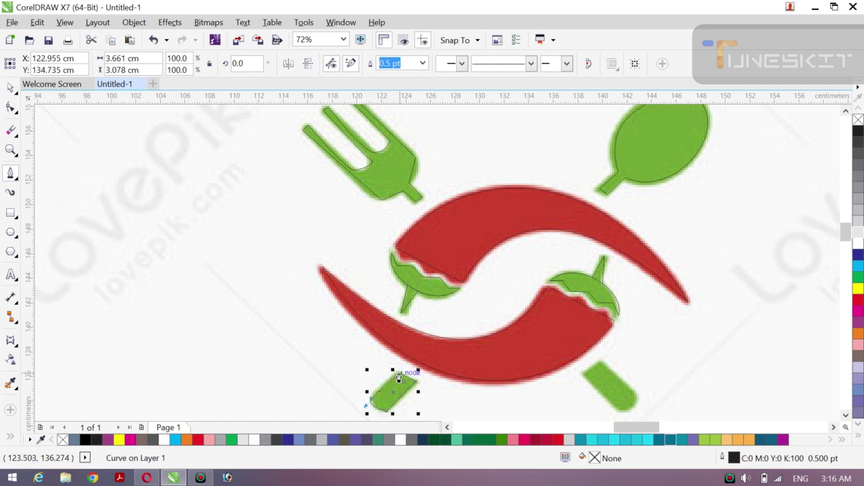
left_click(399, 380)
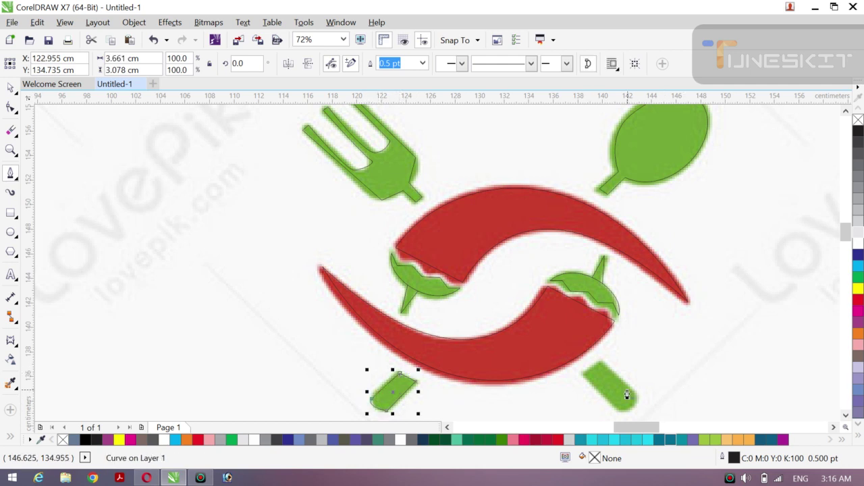
left_click(584, 379)
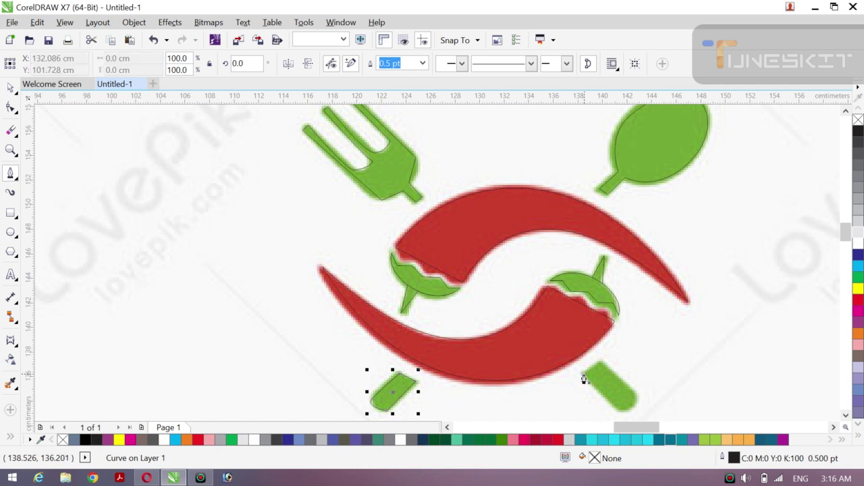
double_click(629, 412)
key("ctrl+z")
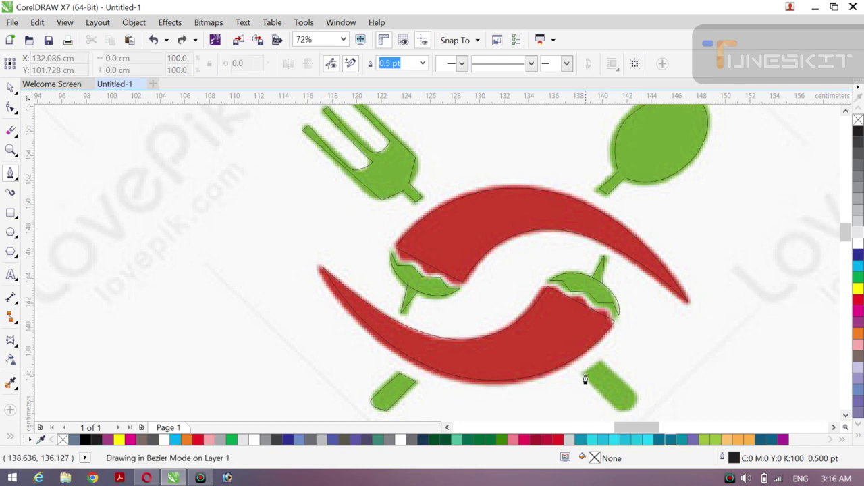
- Trace the lower-right green handle end as a closed Bezier shape about 4.2 by 4.1 cm, then leave the drawing tool
left_click(620, 416)
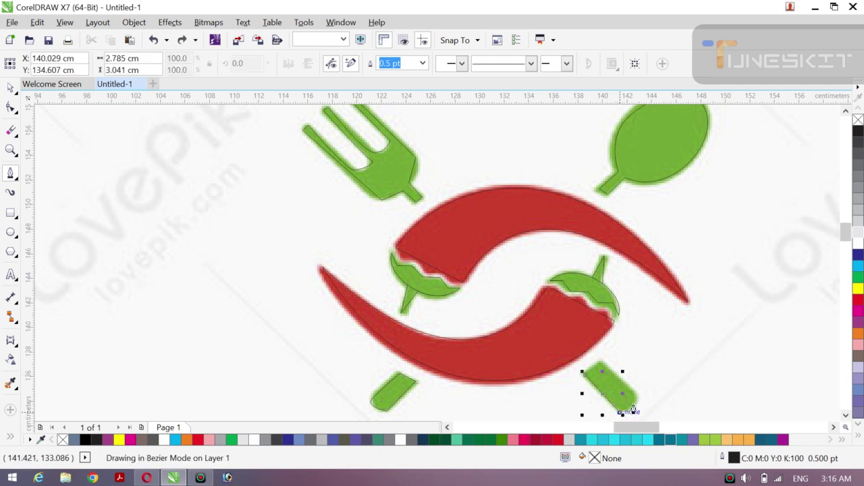
double_click(623, 409)
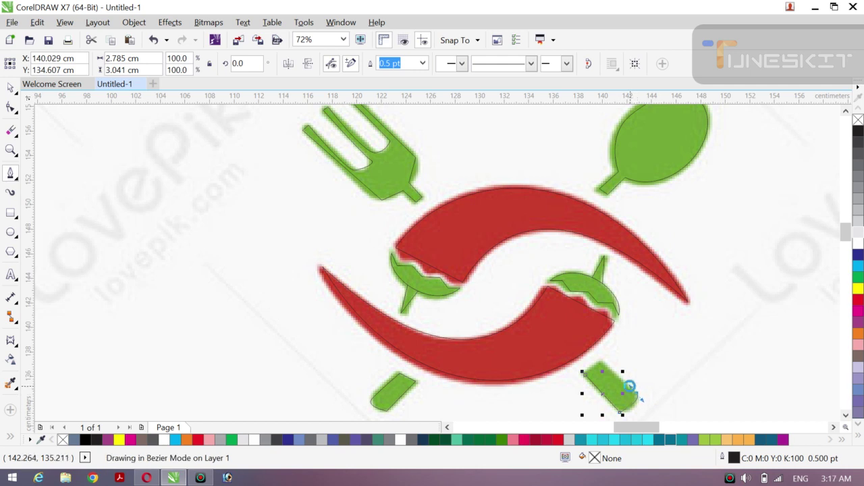
double_click(628, 386)
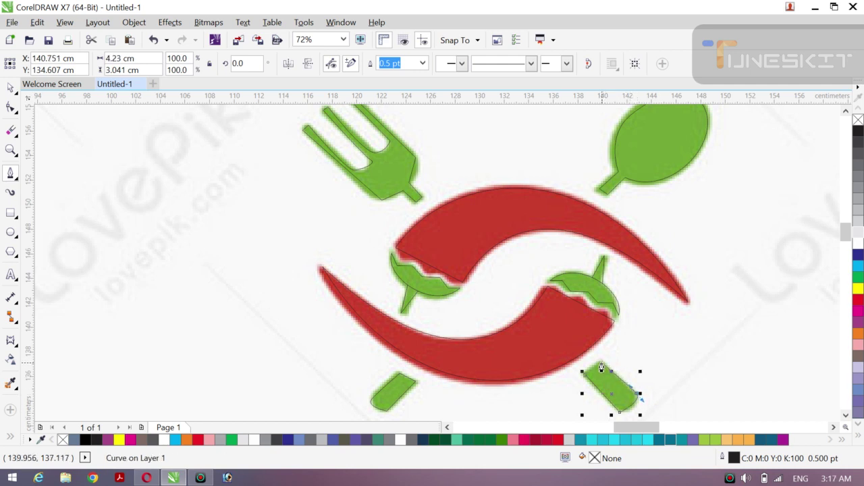
double_click(601, 362)
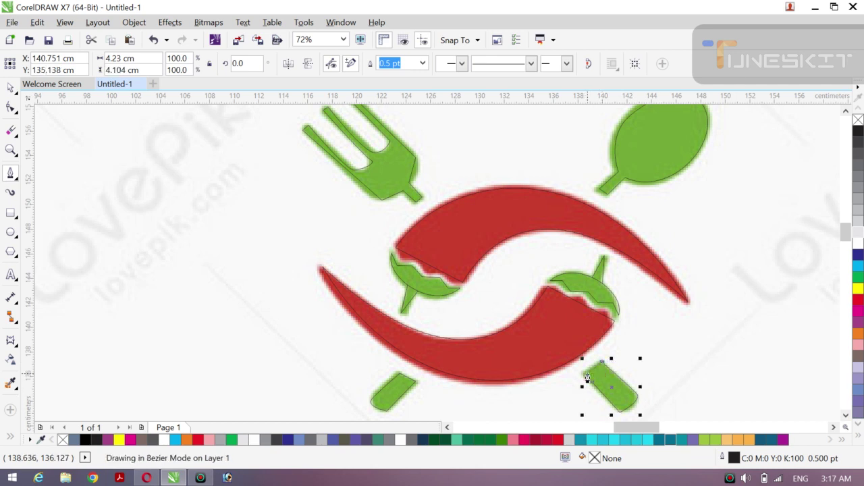
left_click(587, 378)
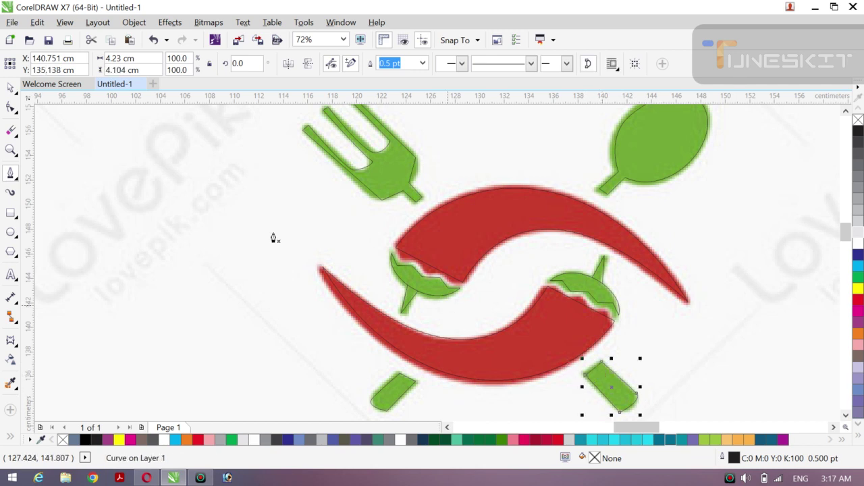
left_click(19, 99)
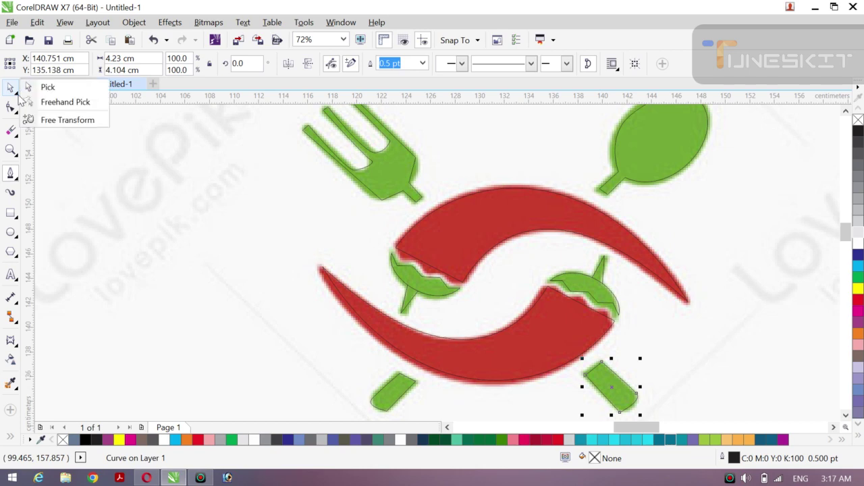
left_click(46, 85)
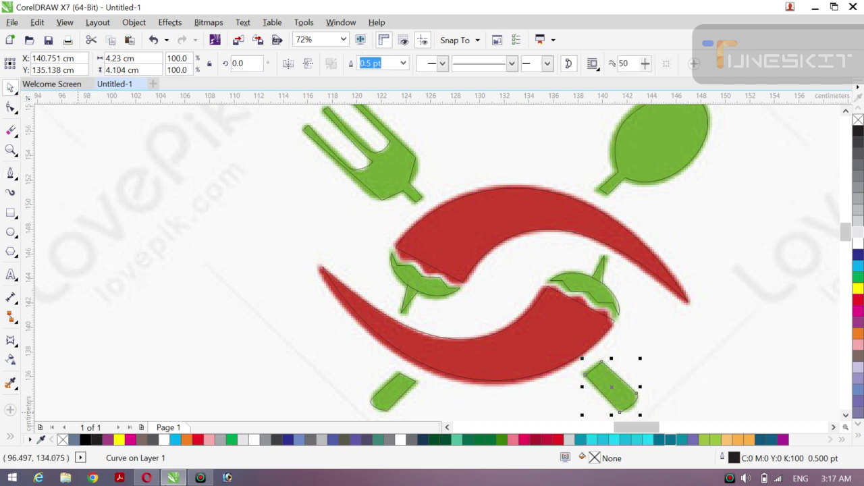
left_click(147, 478)
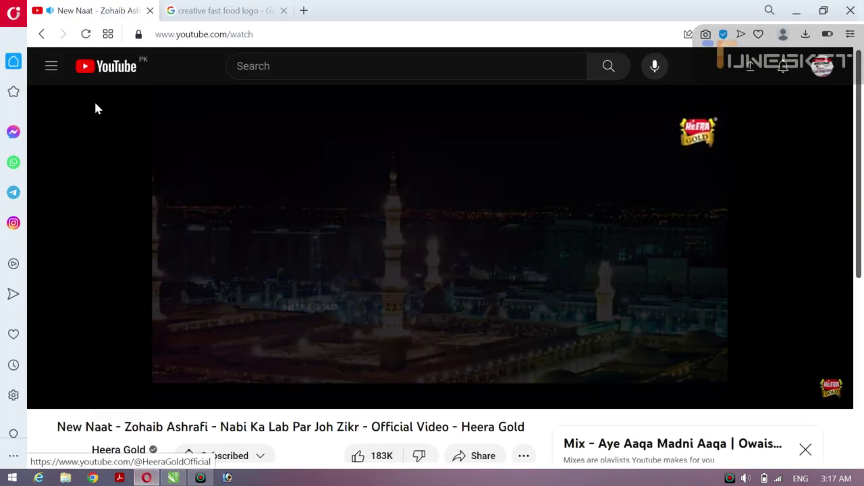
left_click(42, 34)
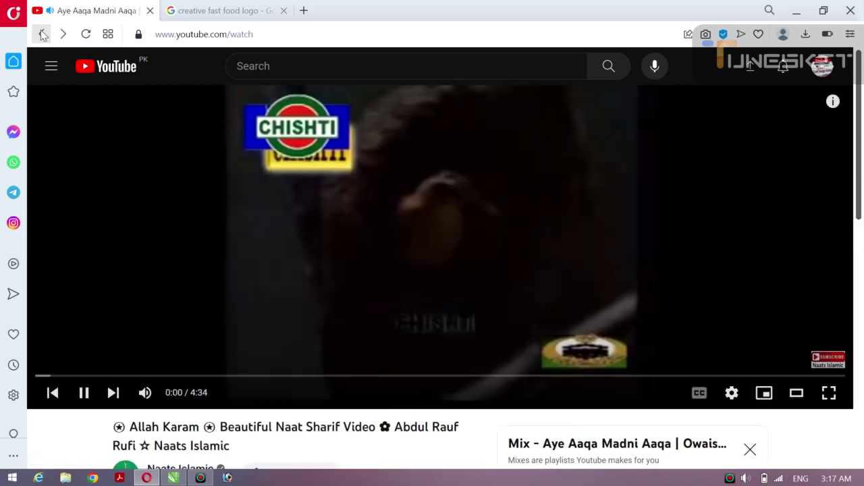
key("alt+Right")
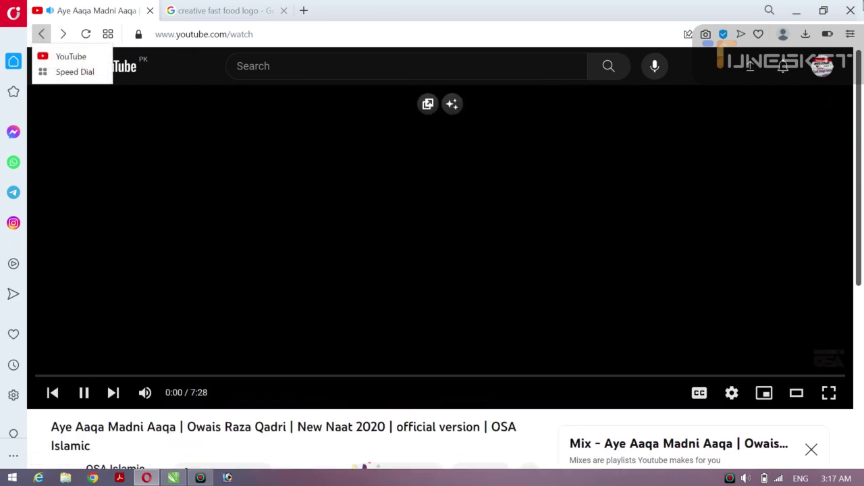
left_click(200, 10)
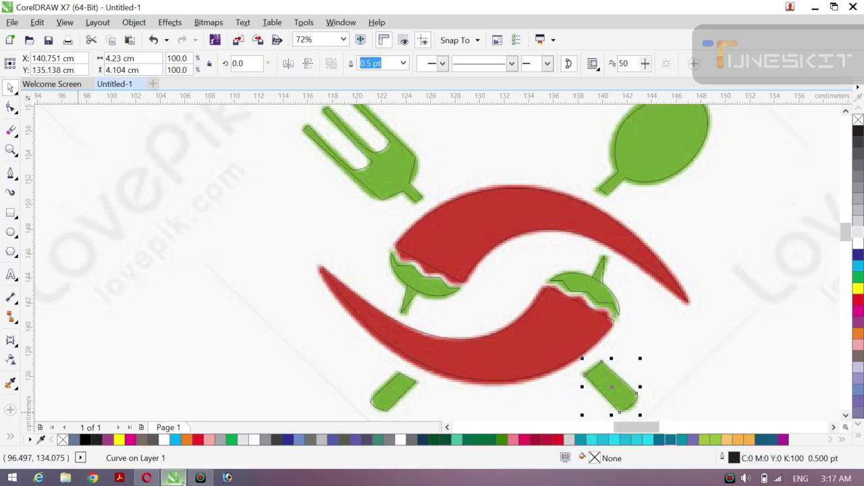
- Move the reference bitmap off the traced outlines so it sits to their left
left_click(174, 478)
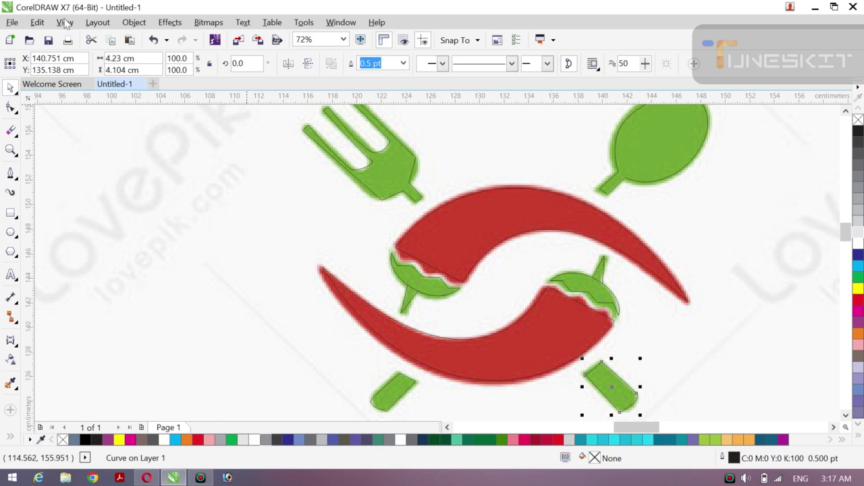
left_click(19, 95)
key("z")
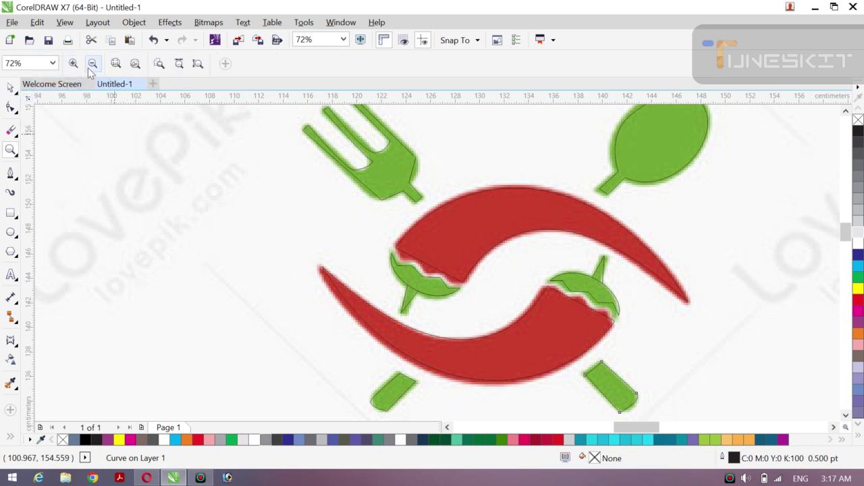
left_click(92, 64)
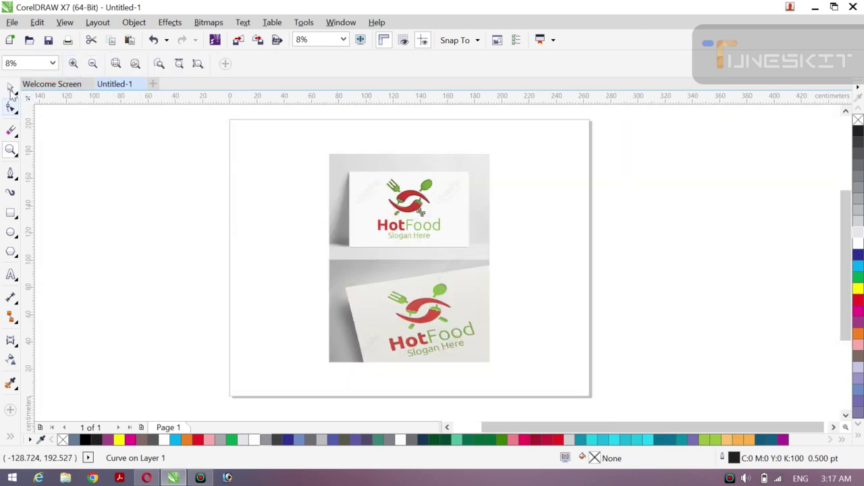
left_click(16, 98)
left_click(40, 86)
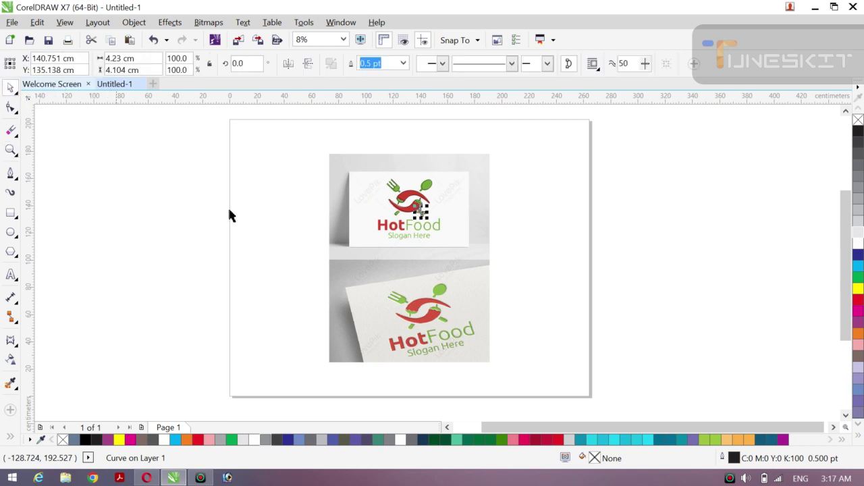
left_click(343, 263)
mouse_move(403, 272)
left_mouse_down()
mouse_move(162, 254)
mouse_move(252, 261)
mouse_move(299, 249)
mouse_move(328, 269)
left_mouse_up()
- Smart-fill the traced lower chili body with the blue-grey C:40 M:20 Y:0 K:40 and no outline
key("z")
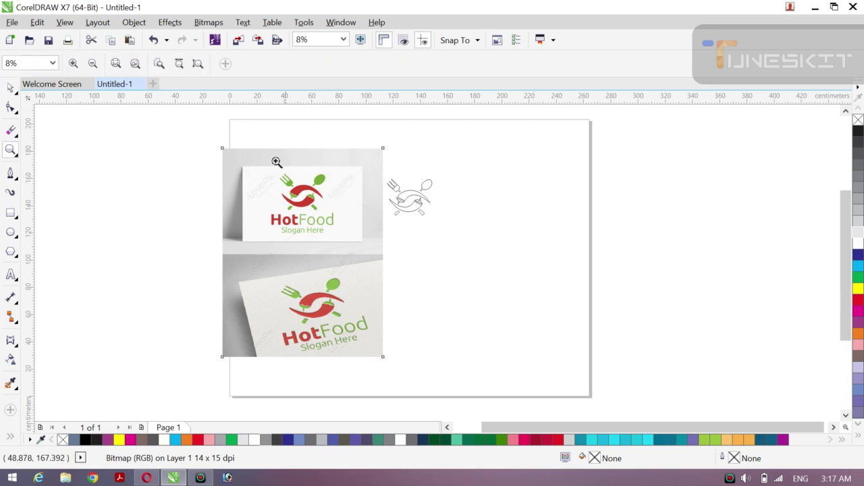
left_click_drag(249, 160, 471, 251)
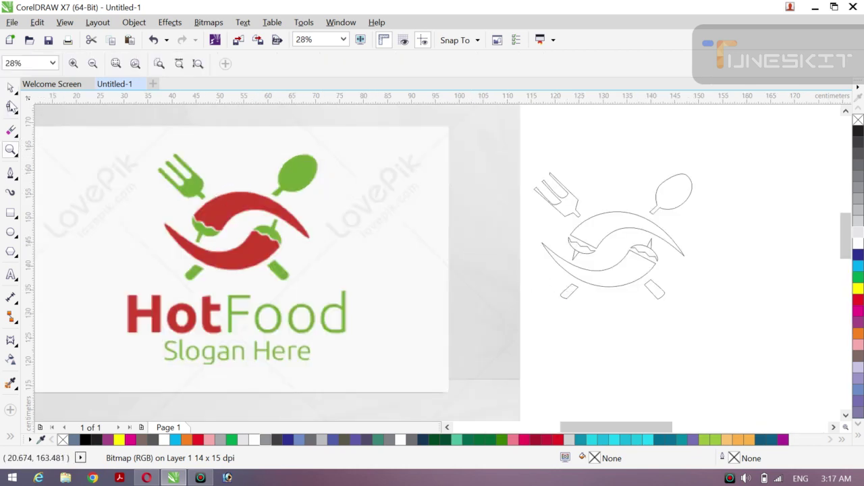
left_click(18, 100)
left_click(37, 87)
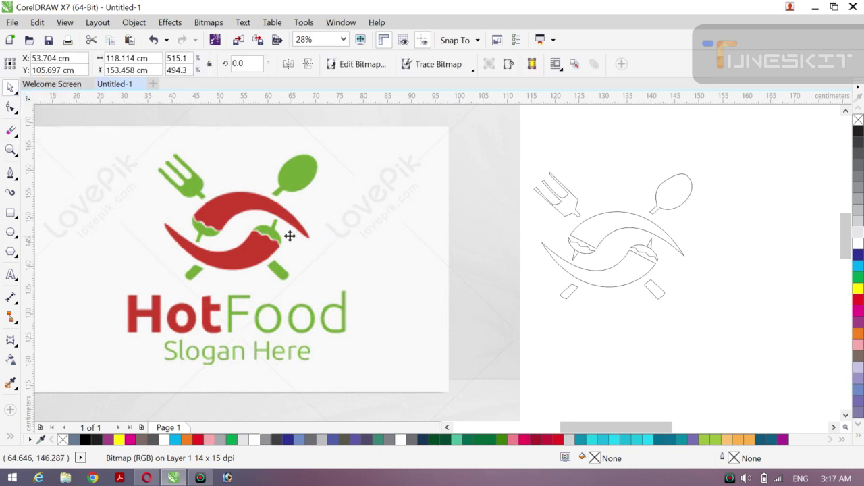
left_click(632, 352)
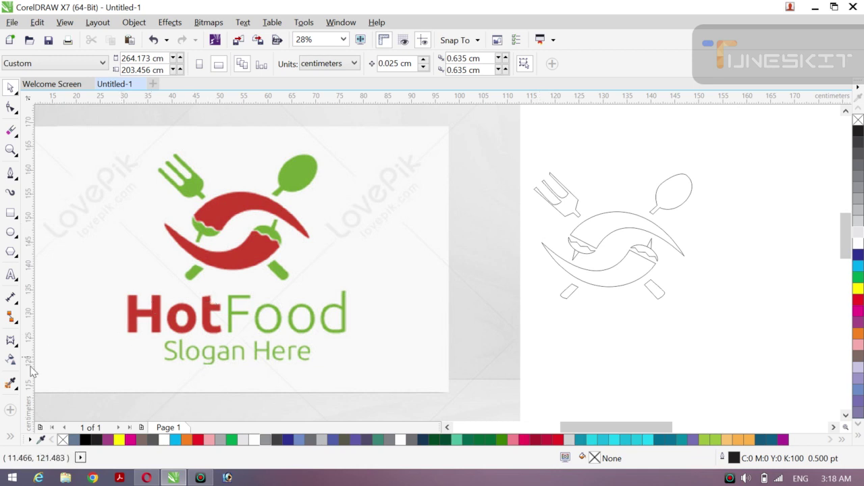
left_click(10, 384)
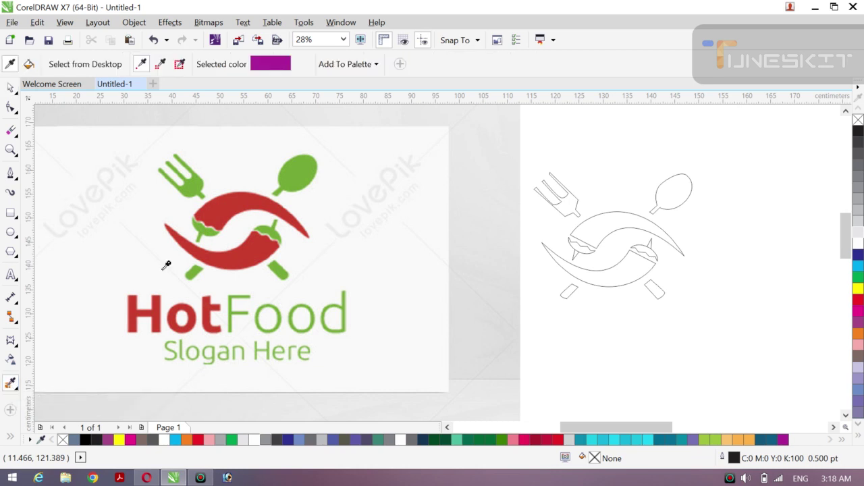
left_click(221, 257)
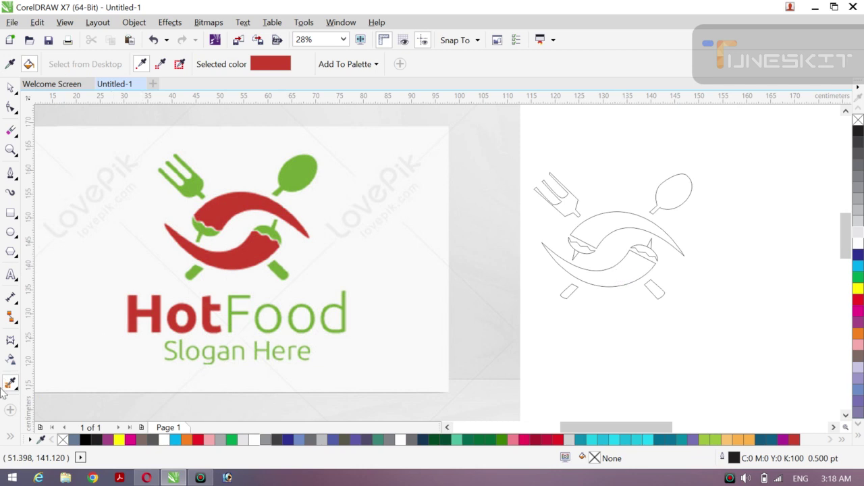
left_click(10, 438)
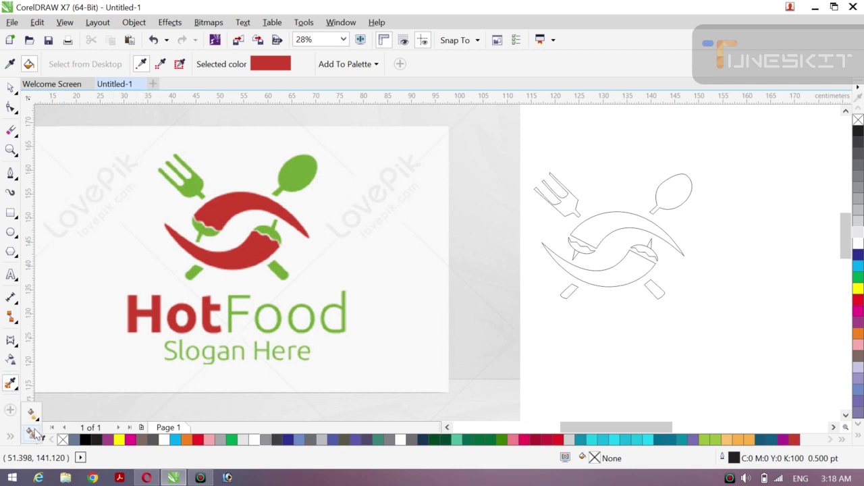
left_click(31, 432)
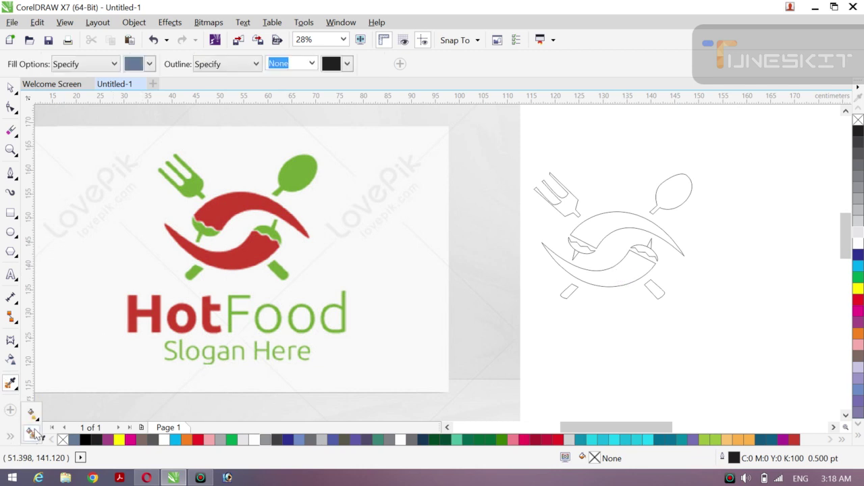
left_click(625, 271)
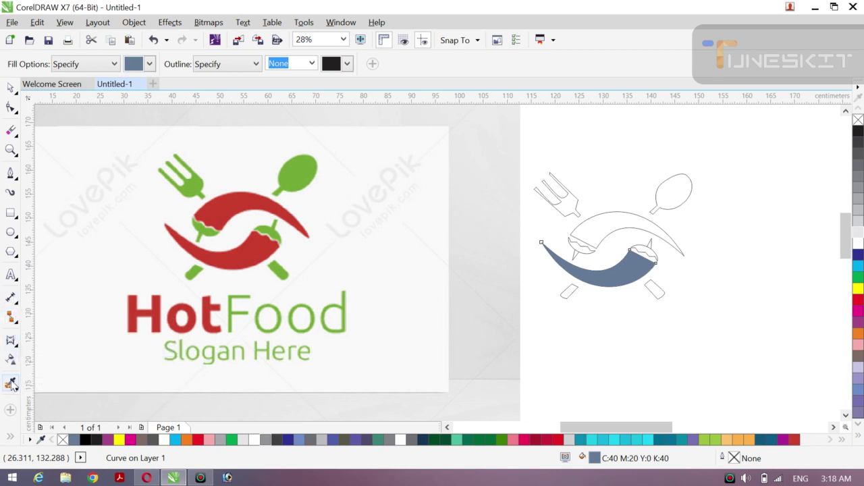
- Sample the chili red from the reference logo and apply it (#CB3F2E) to the filled lower chili body
left_click(10, 382)
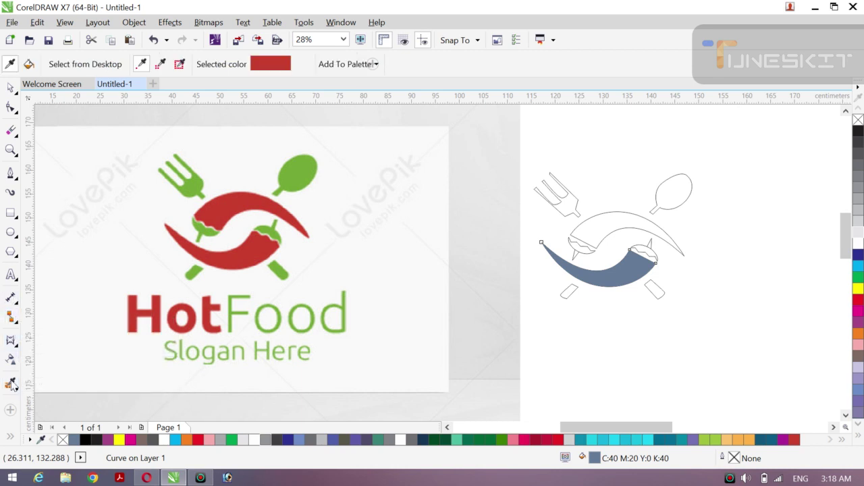
left_click(246, 244)
left_click(612, 275)
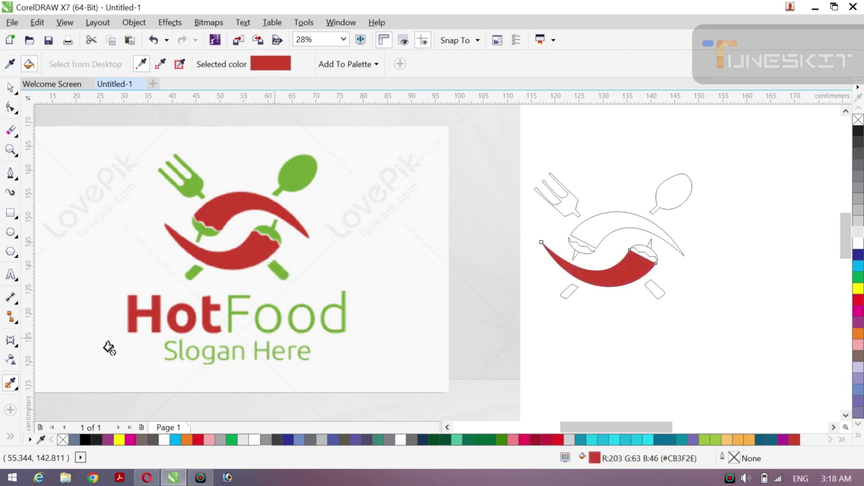
- Smart-fill the lower chili's cap and stem without outline, and recolor the cap with the green sampled from the reference logo
left_click(10, 438)
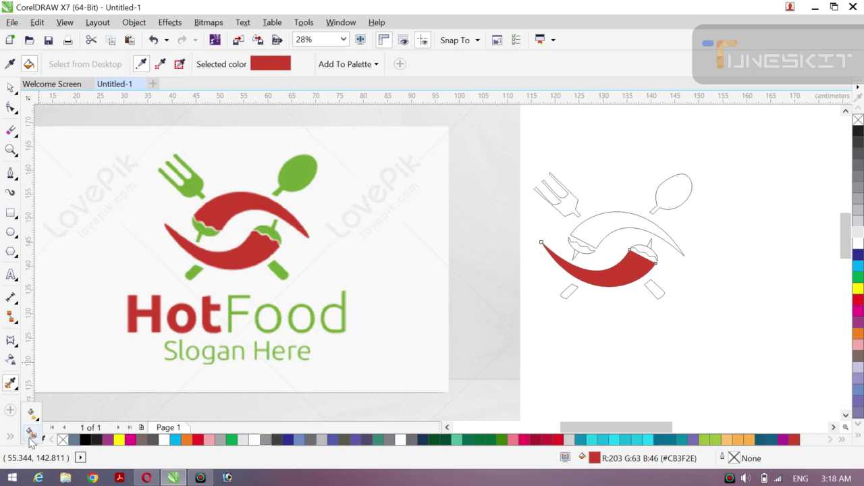
left_click(31, 435)
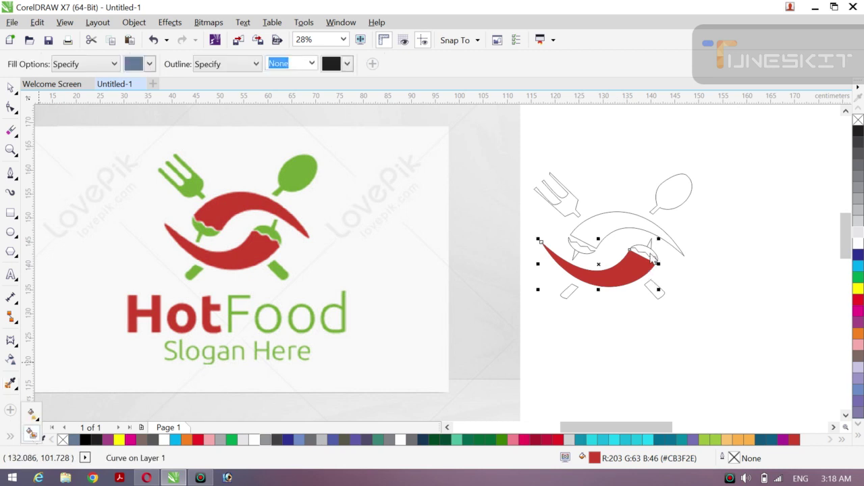
left_click(648, 254)
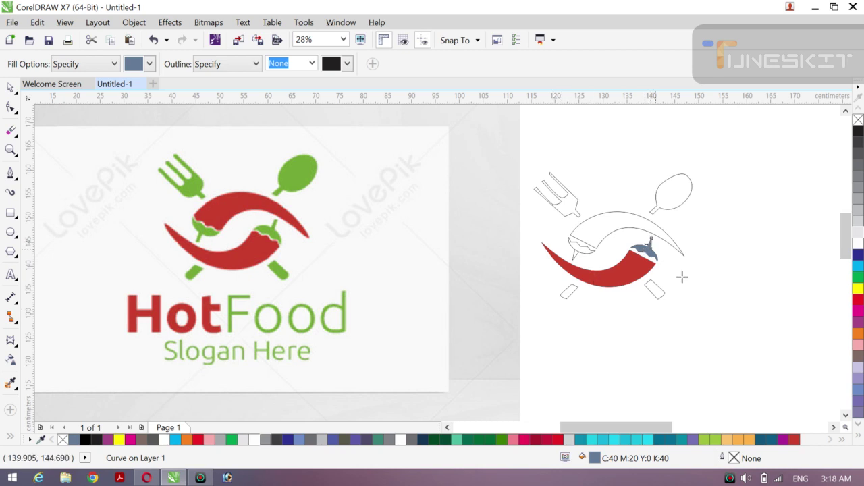
left_click(10, 384)
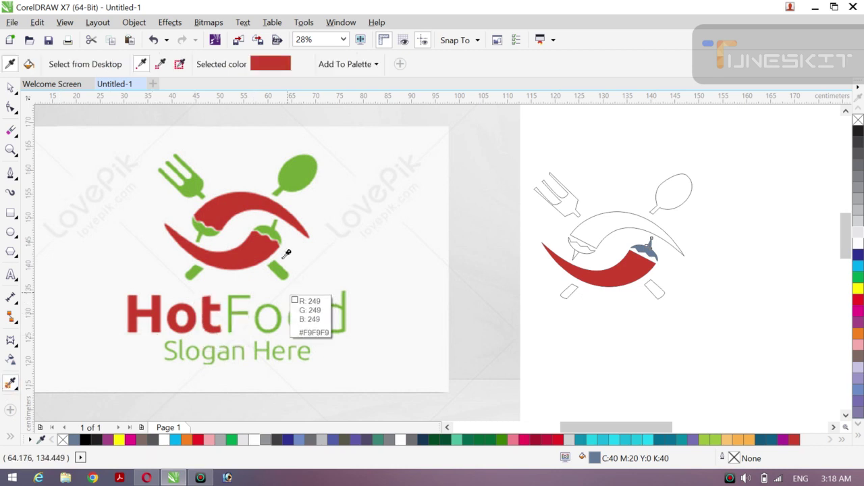
left_click(202, 224)
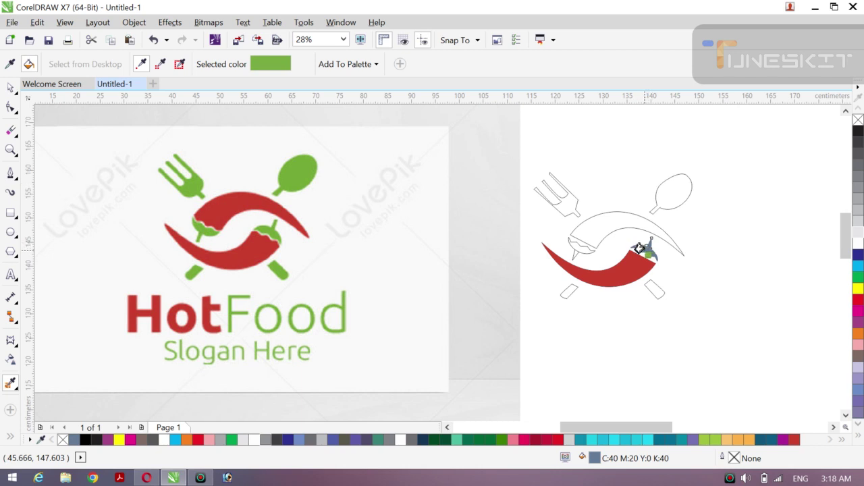
left_click(641, 249)
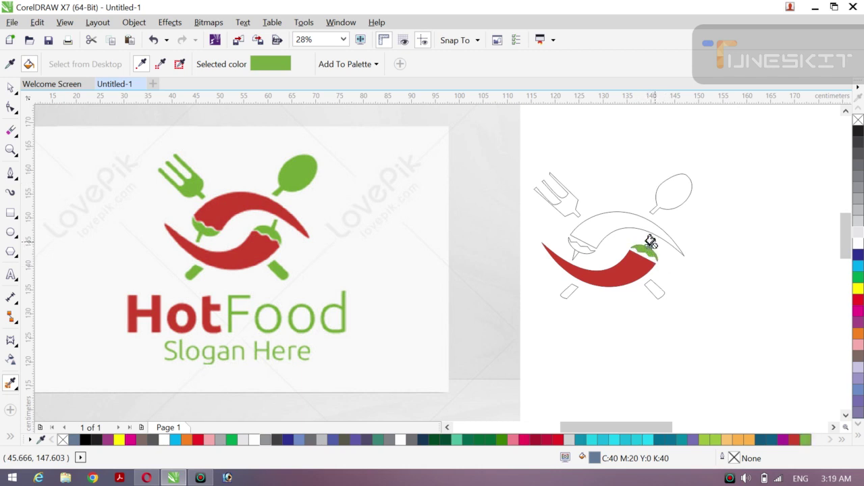
- Recolor the lower chili's stem with the green sampled from the reference logo
left_click(16, 98)
left_click(27, 86)
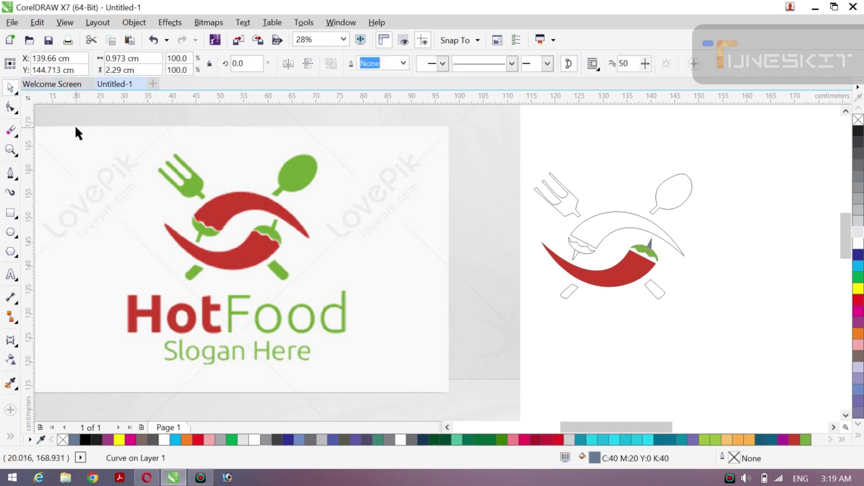
left_click(115, 159)
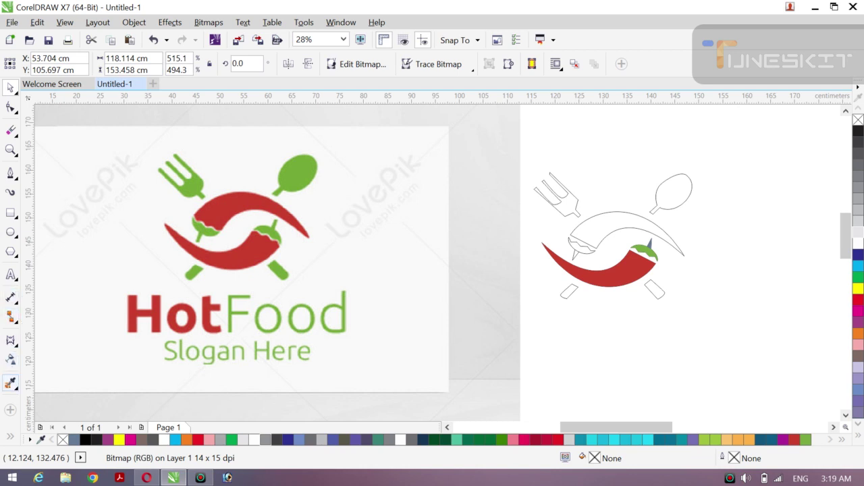
left_click(10, 383)
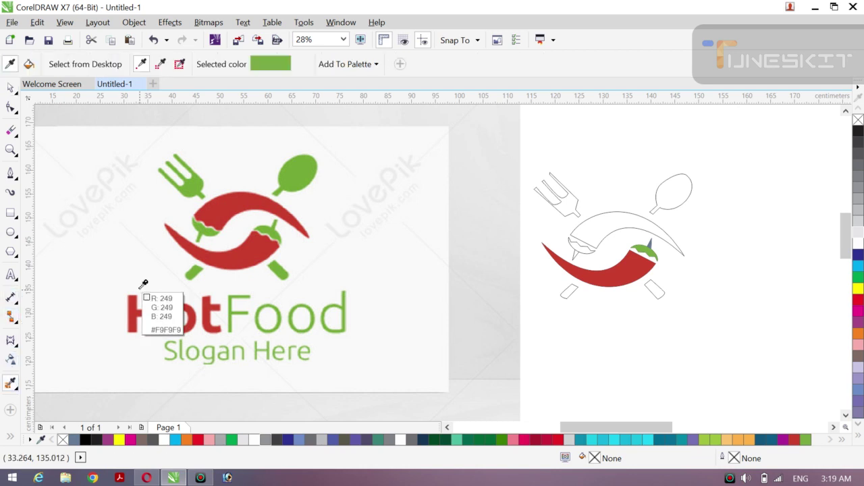
left_click(194, 229)
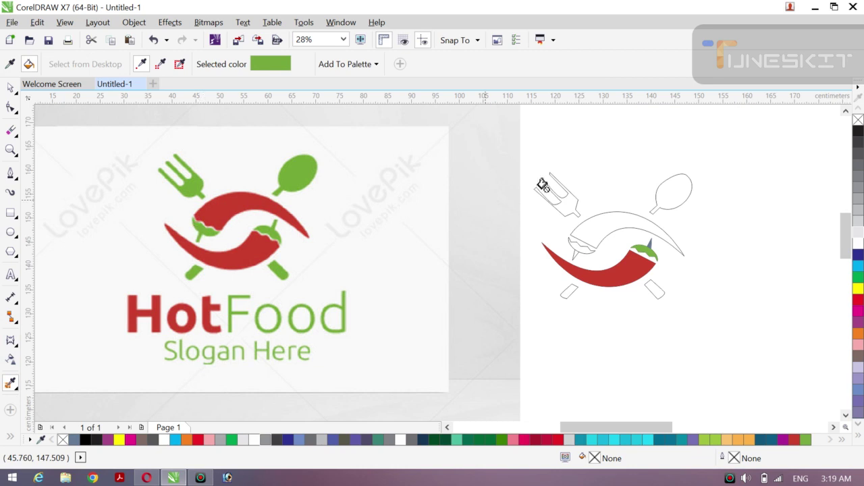
left_click(645, 241)
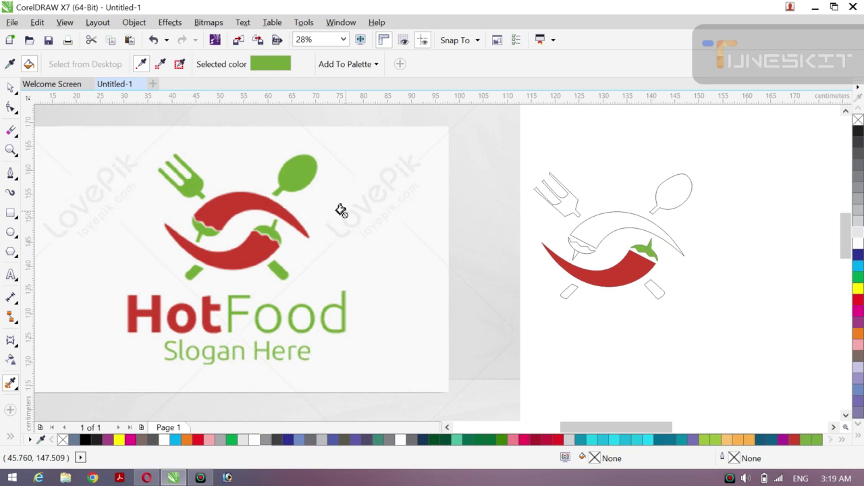
- Smart-fill the traced upper chili body with the blue-grey C:40 M:20 Y:0 K:40 and no outline
left_click(10, 87)
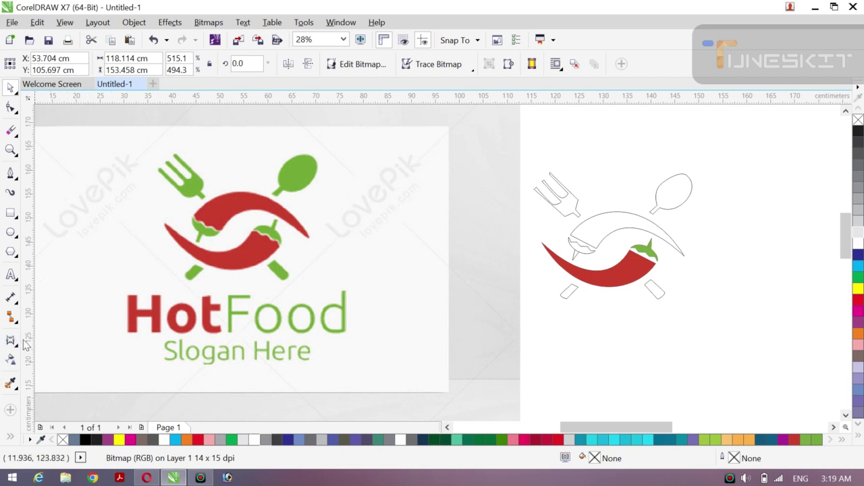
left_click(10, 382)
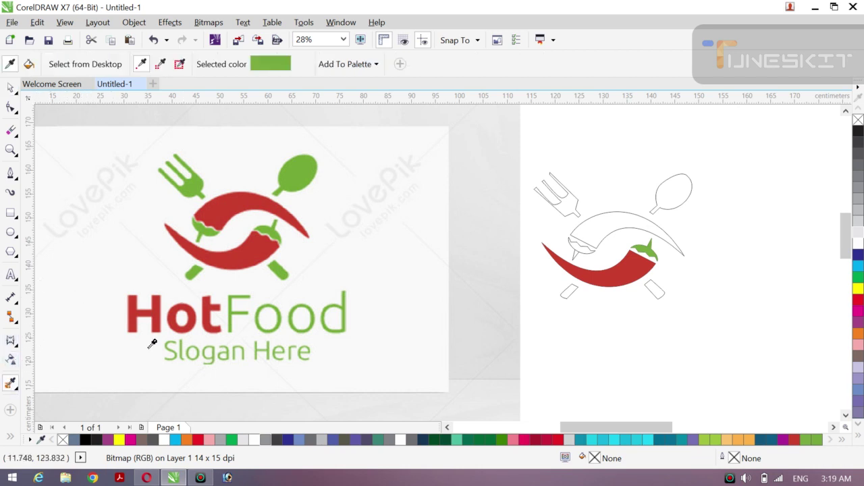
left_click(619, 273)
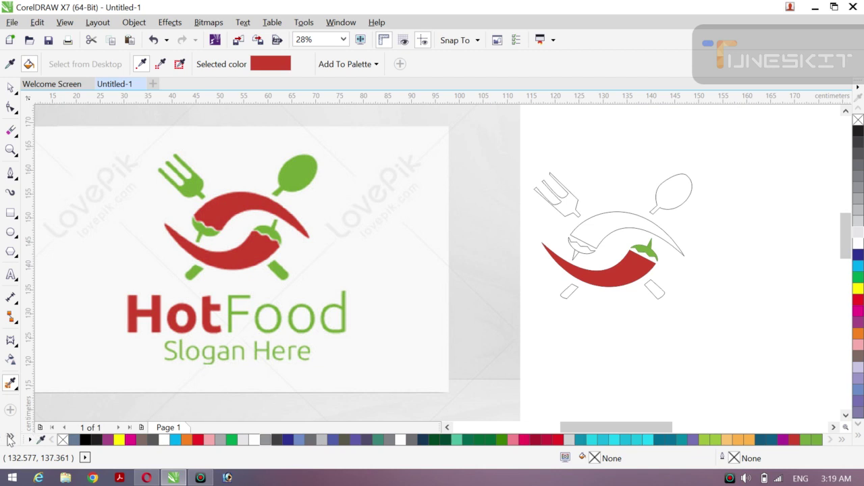
left_click(9, 441)
left_click(31, 432)
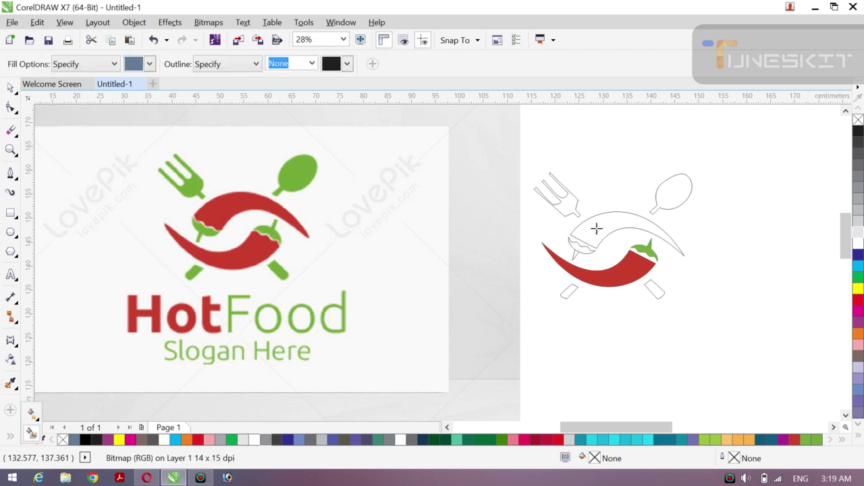
left_click(596, 229)
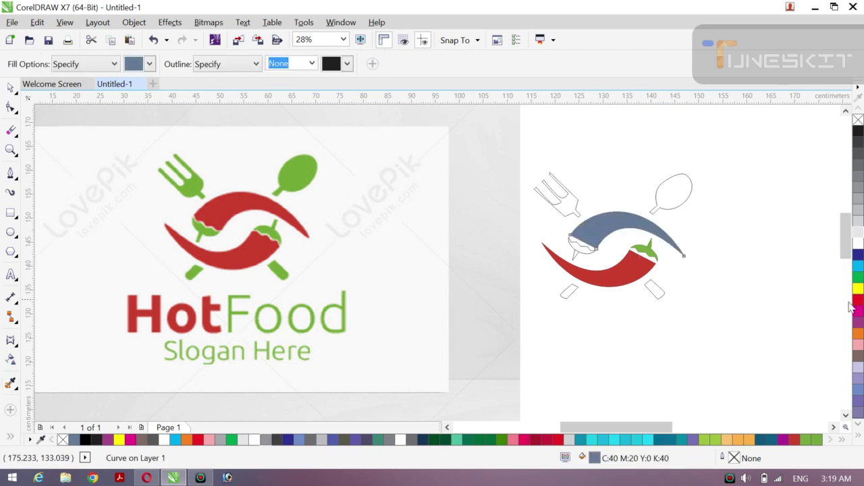
- Recolor the upper chili body with the red sampled from the lower vector chili (#CB3F2E)
left_click(858, 301)
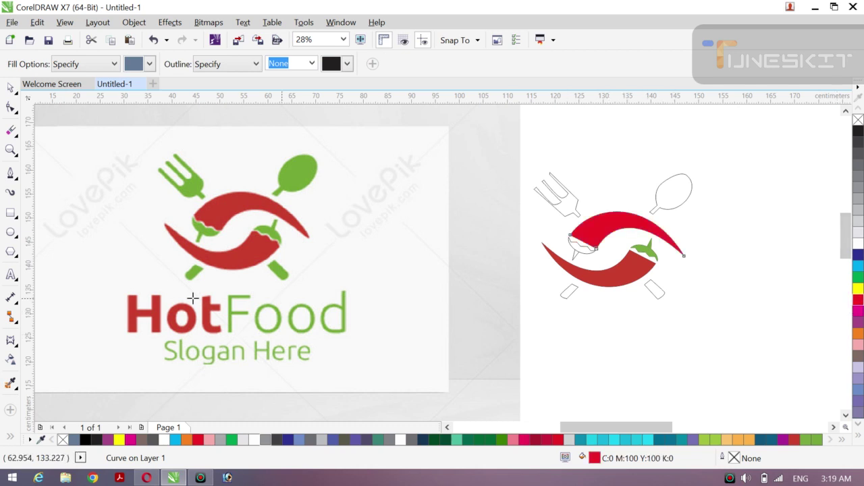
left_click(11, 383)
left_click(620, 278)
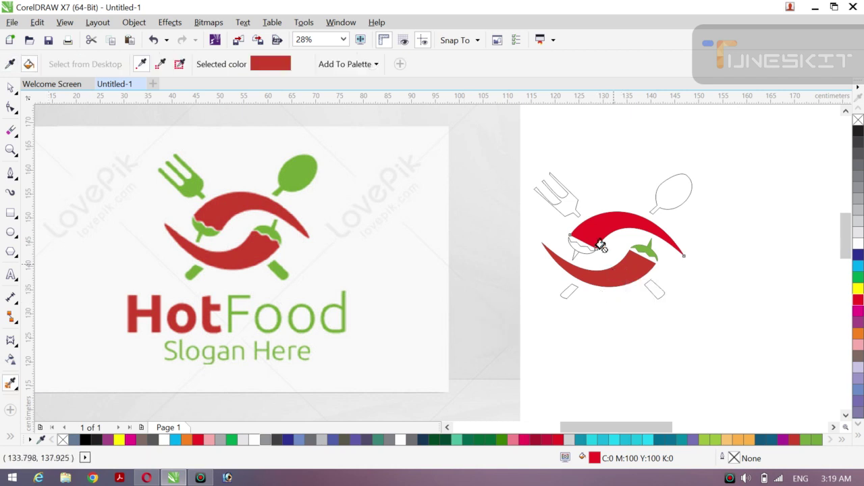
left_click(594, 229)
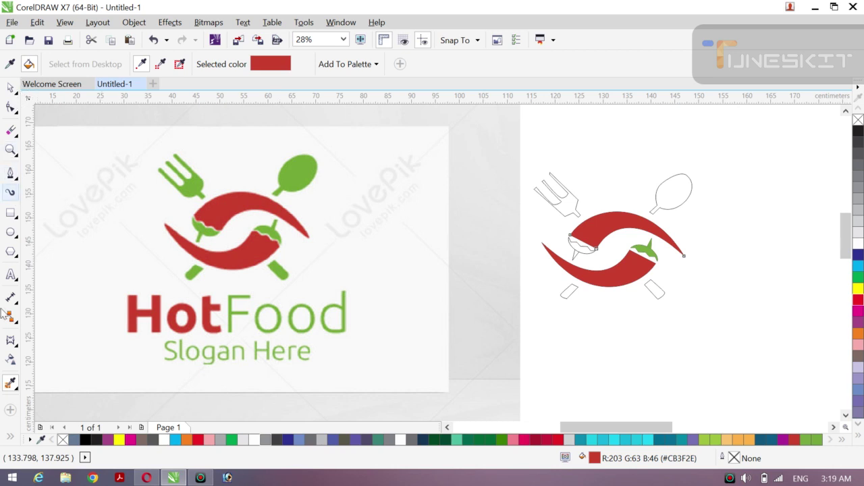
- Smart-fill the upper chili's traced cap and stem with the blue-grey C:40 M:20 Y:0 K:40 and no outline
left_click(10, 439)
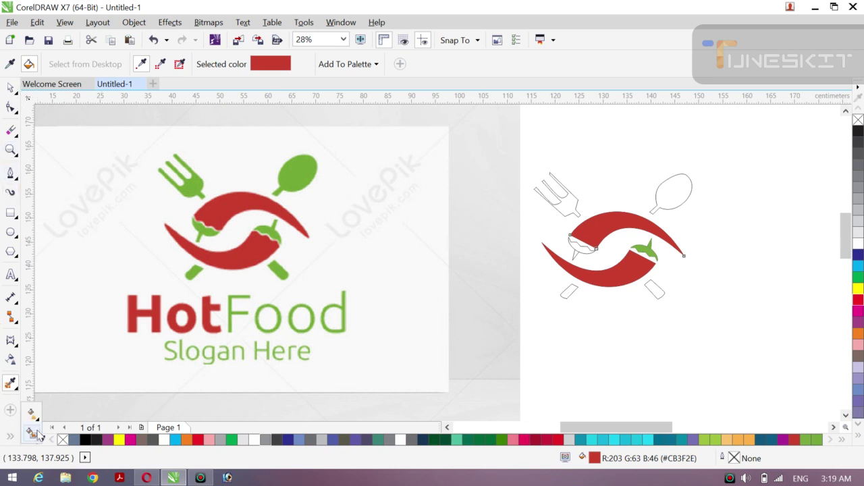
left_click(31, 432)
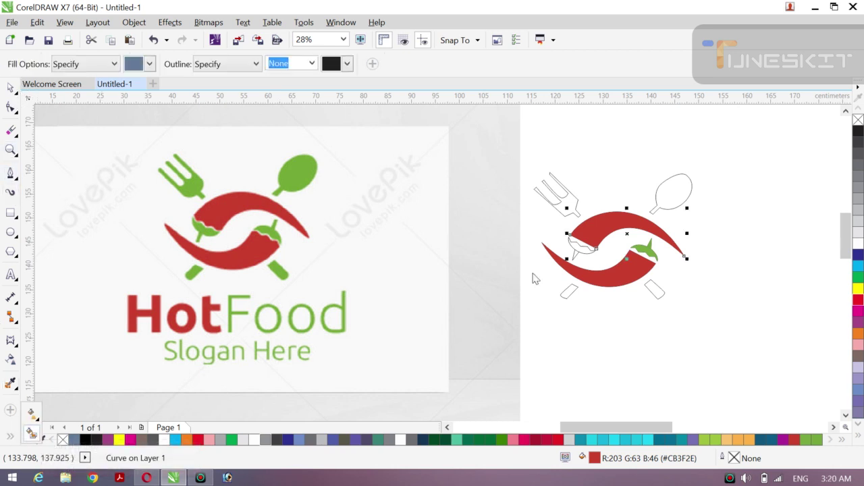
left_click(576, 250)
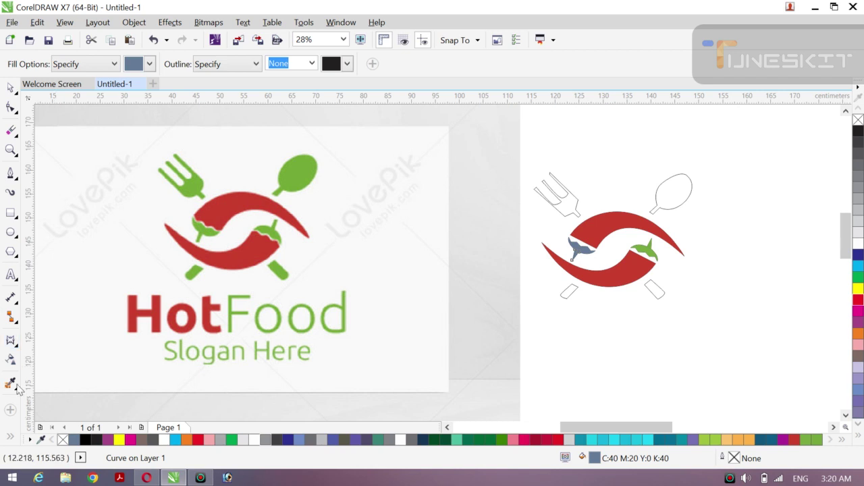
- Recolor the upper chili's cap with the green sampled from the reference logo's spoon
left_click(11, 385)
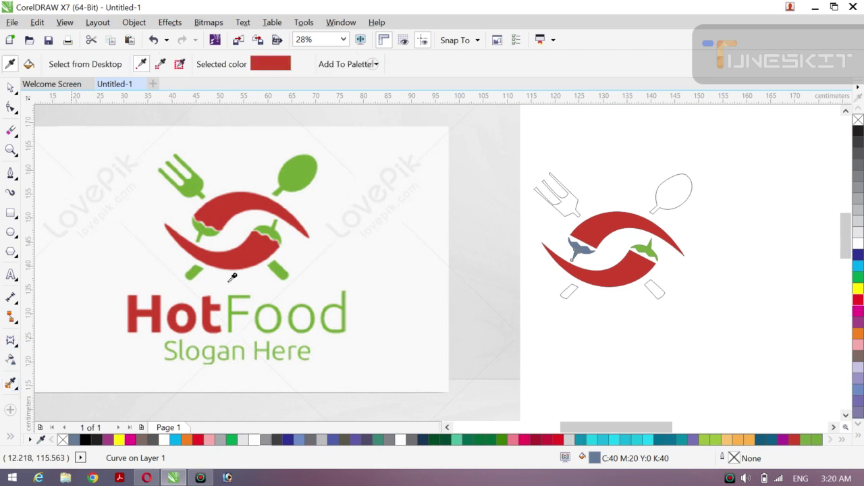
left_click(298, 173)
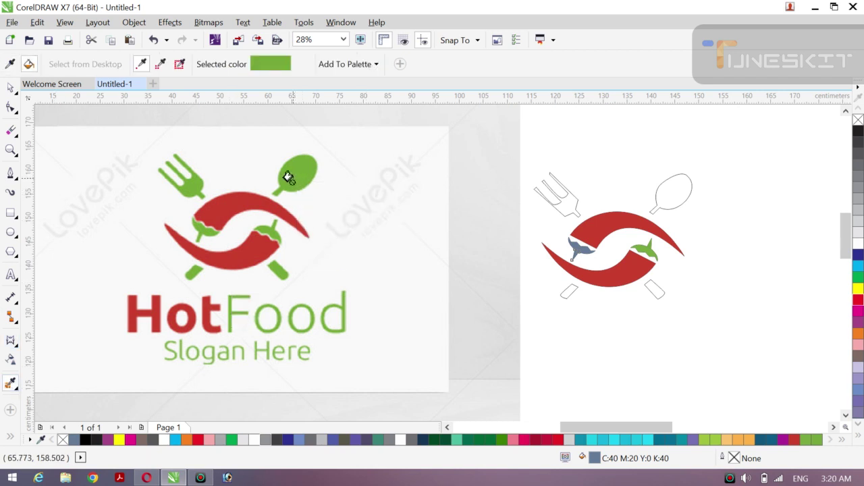
left_click(575, 249)
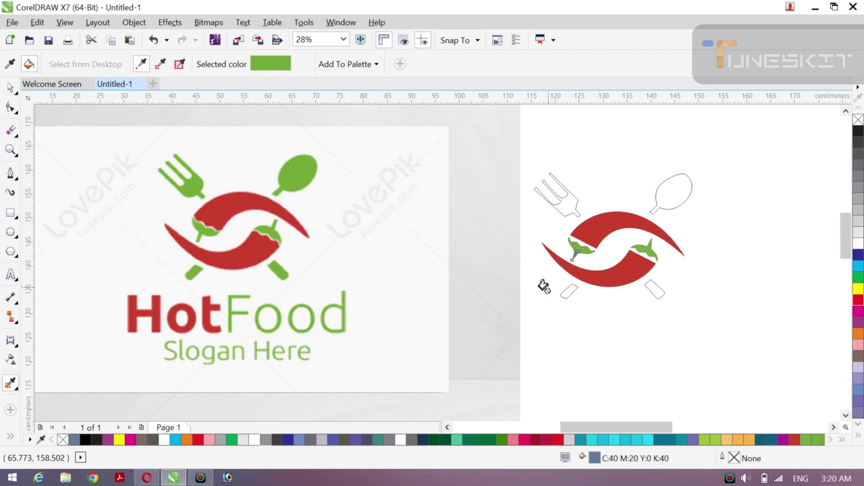
left_click(15, 95)
left_click(500, 182)
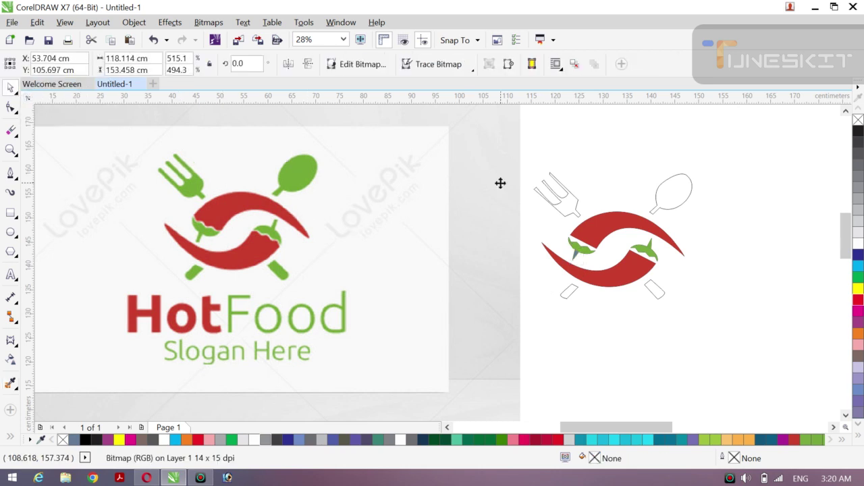
left_click(525, 261)
- Recolor the upper chili's blue-grey stem with the green sampled from its cap
key("z")
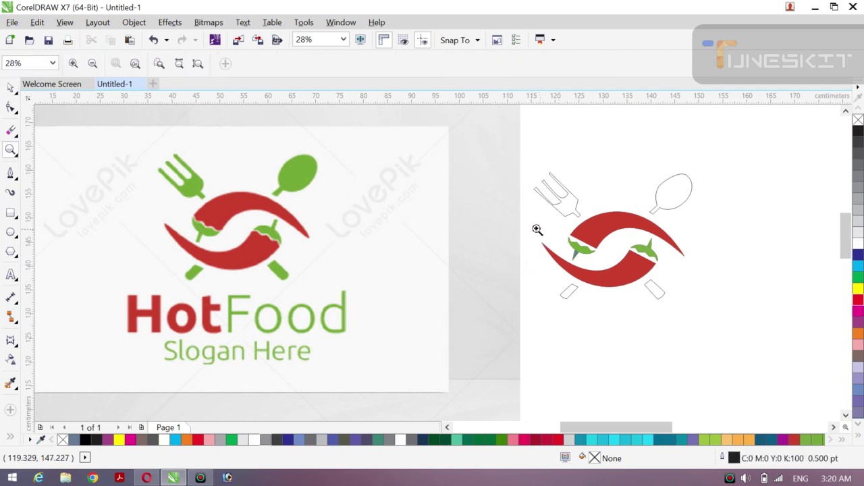
left_click_drag(558, 233, 598, 265)
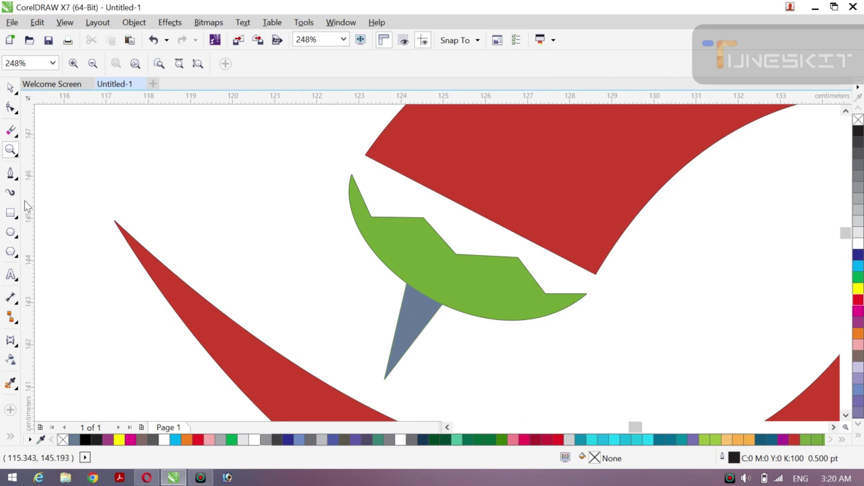
left_click(10, 383)
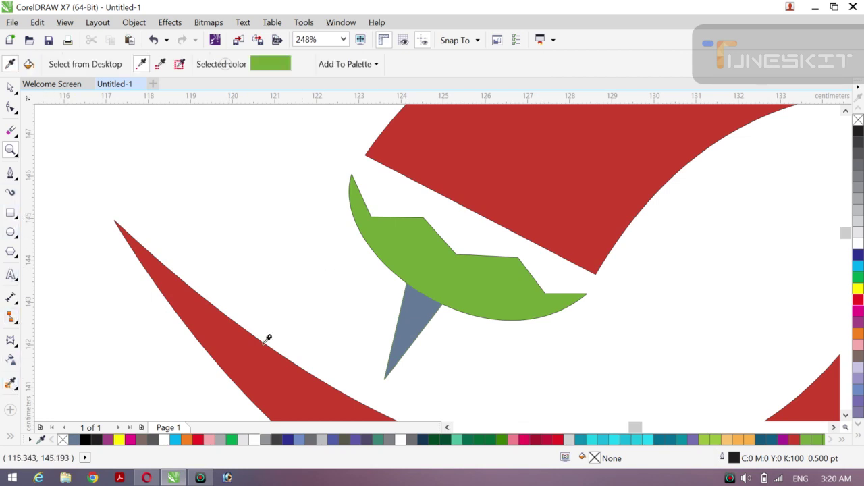
left_click(436, 264)
left_click(418, 314)
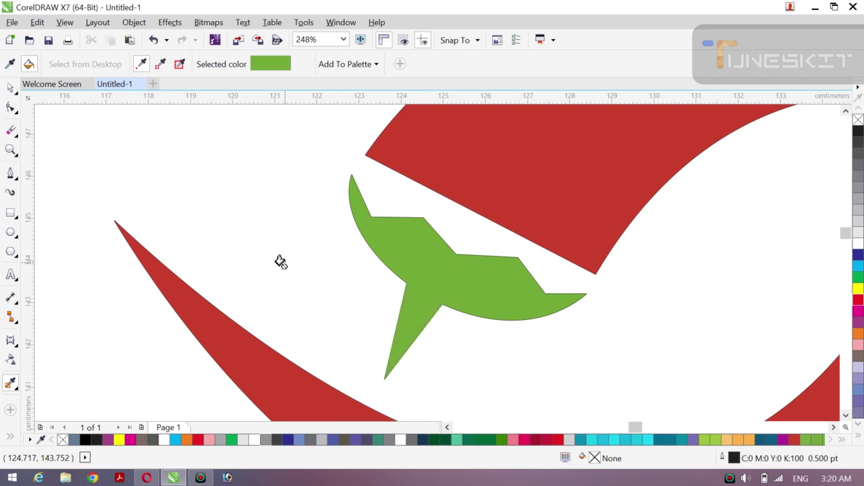
left_click(16, 93)
key("z")
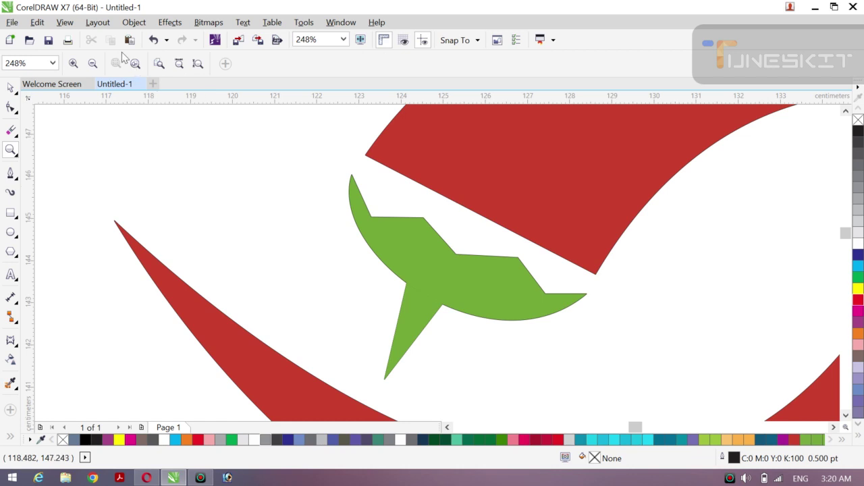
left_click(92, 64)
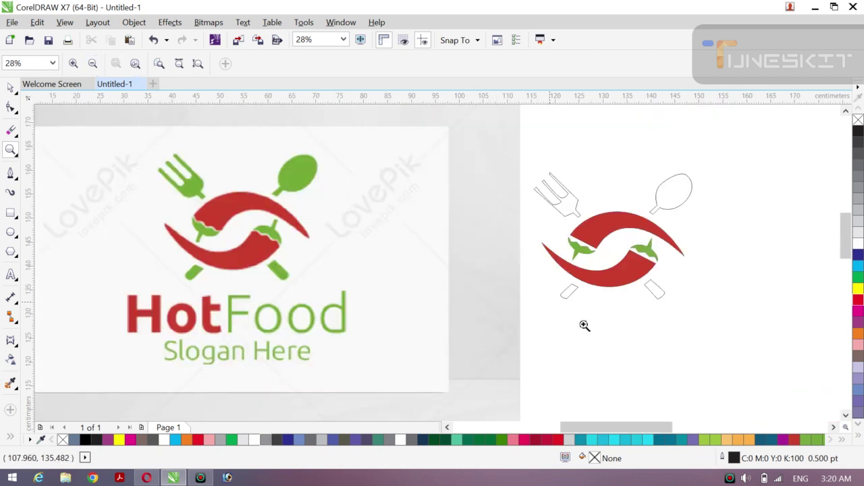
left_click(16, 93)
left_click(390, 216)
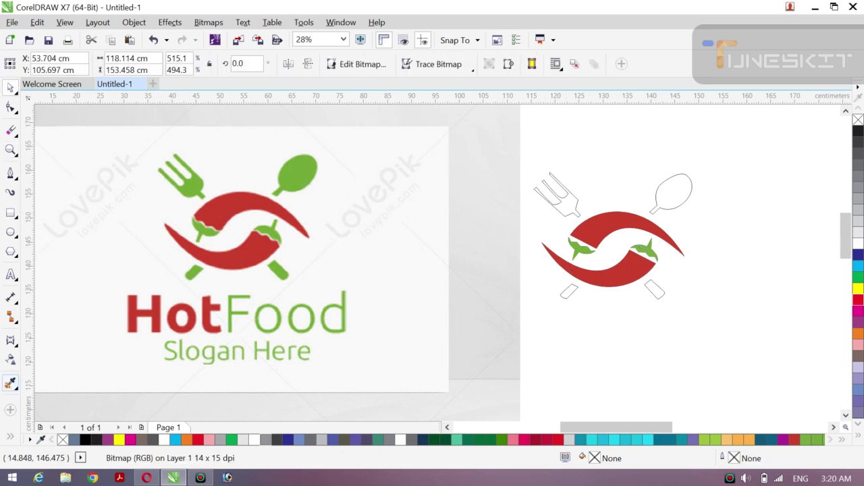
left_click(10, 382)
left_click(290, 173)
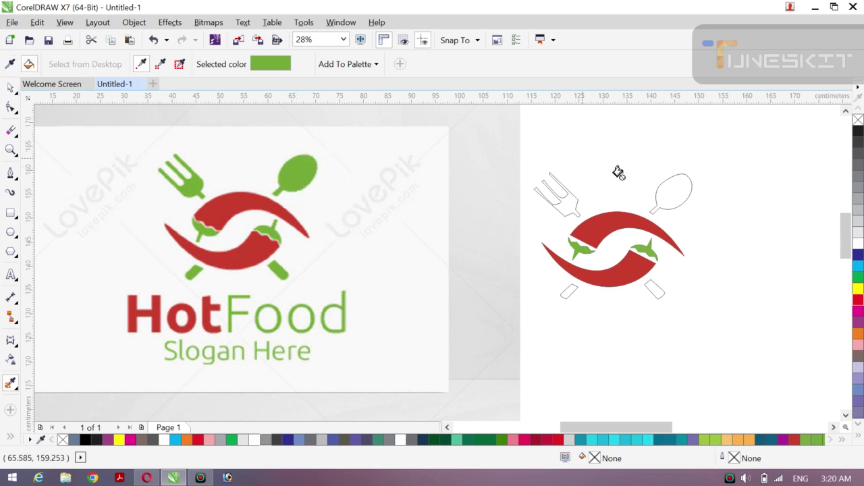
- Smart-fill the traced spoon, fork and both handle ends with the blue-grey C:40 M:20 Y:0 K:40 and no outline
left_click(10, 439)
left_click(31, 433)
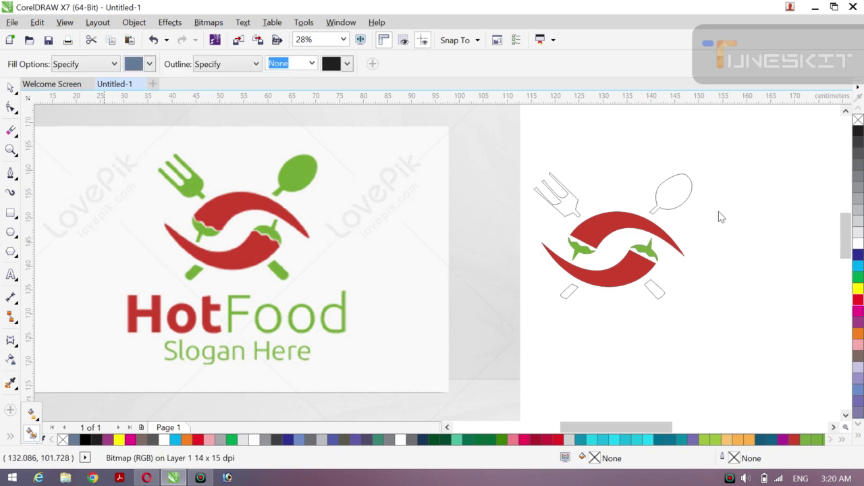
left_click(678, 198)
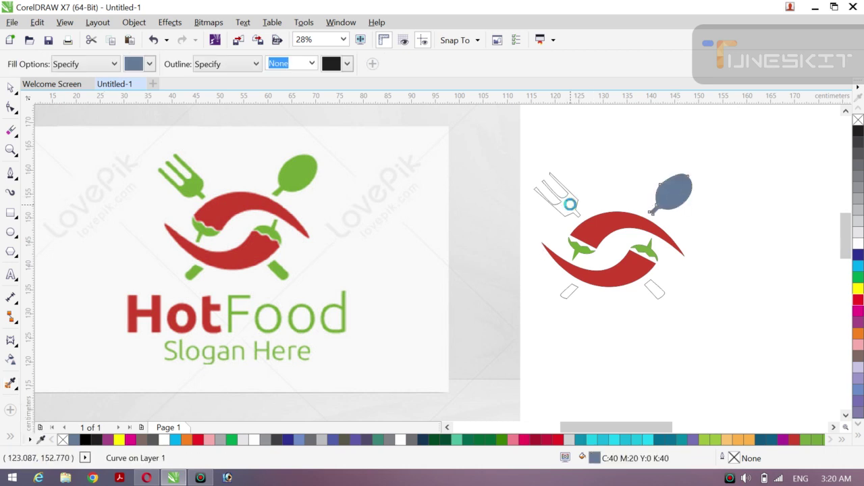
left_click(570, 202)
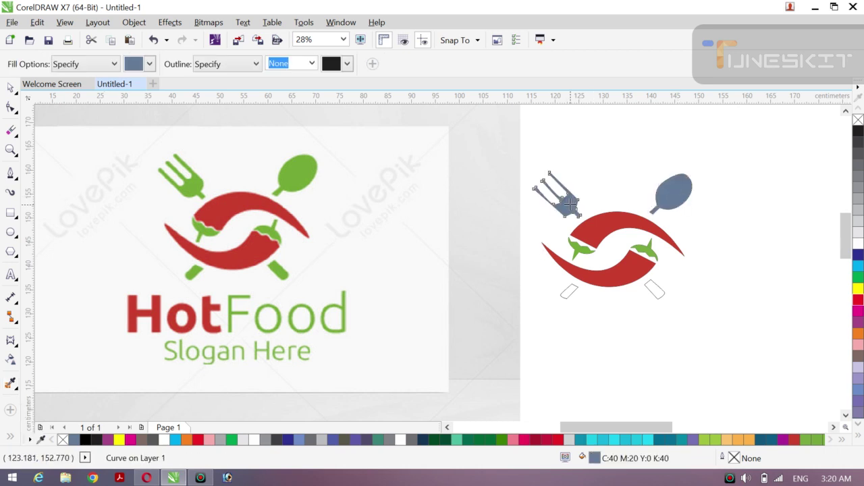
left_click(654, 289)
left_click(568, 292)
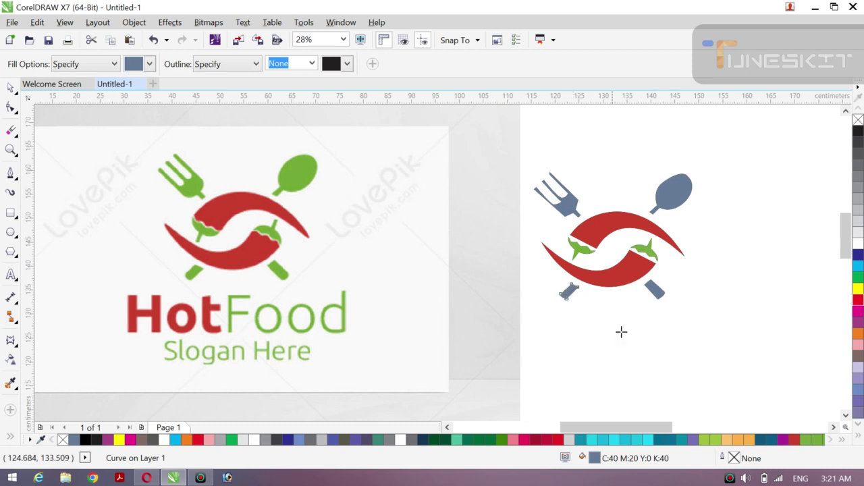
- Recolor the vector spoon, fork and both handle ends with the green sampled from the reference spoon (#72A836), and clear the selection
left_click(10, 383)
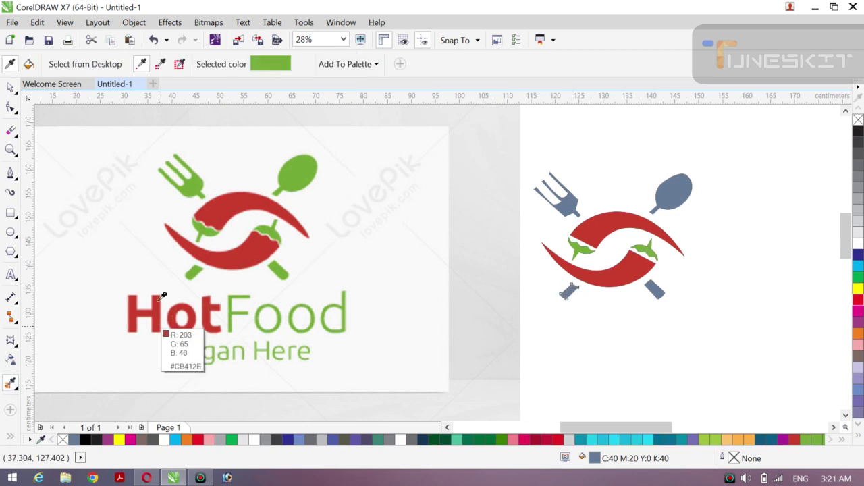
left_click(298, 175)
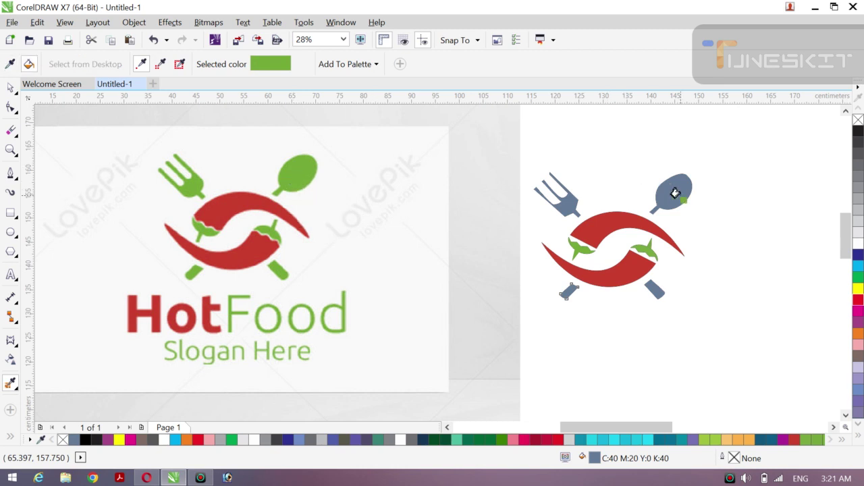
left_click(656, 195)
left_click(566, 205)
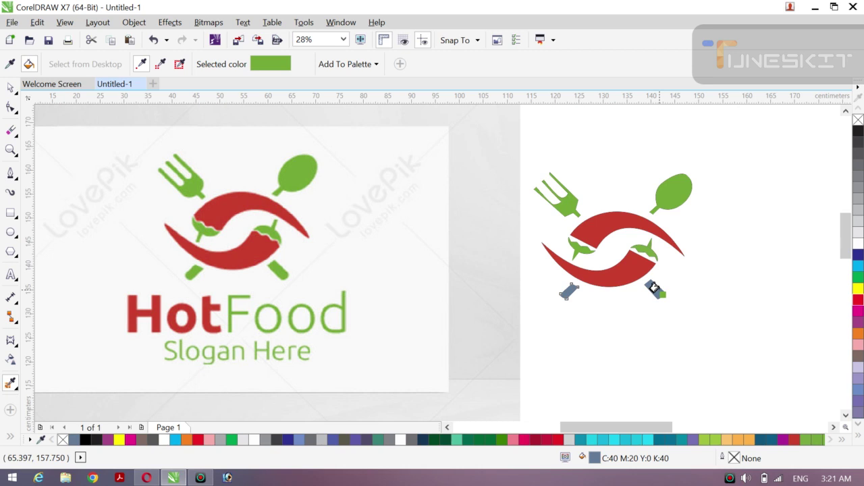
left_click(653, 289)
left_click(564, 290)
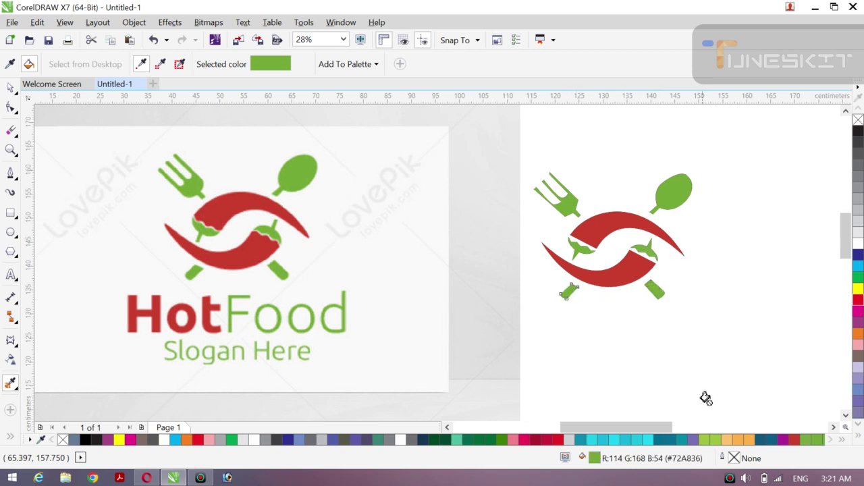
left_click(16, 94)
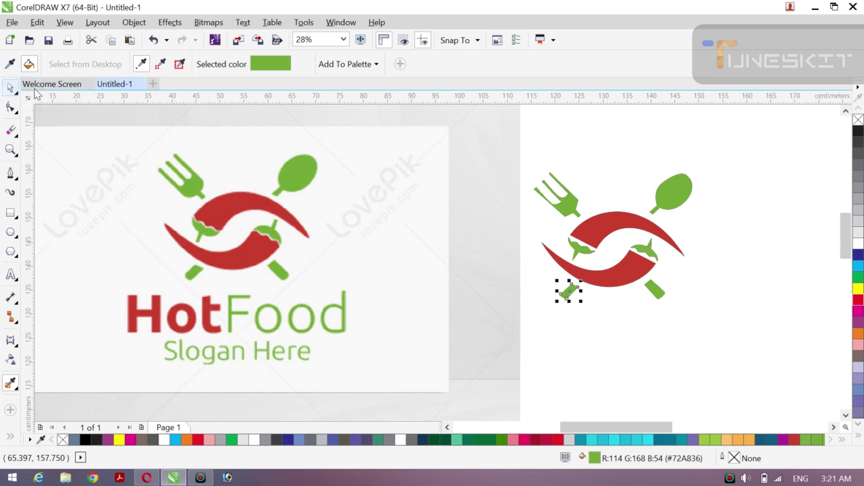
left_click(597, 130)
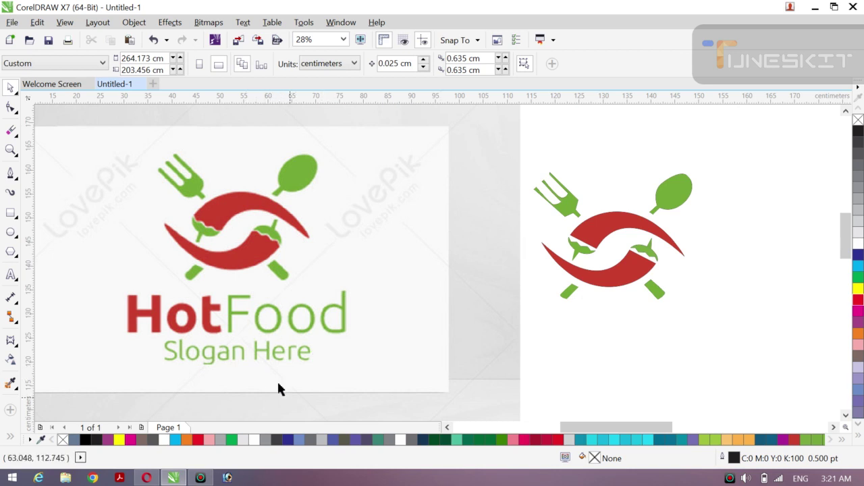
- Move the reference bitmap away from the vector logo and start an Arial artistic text at 400 pt below the vector logo
left_click_drag(313, 337, 218, 328)
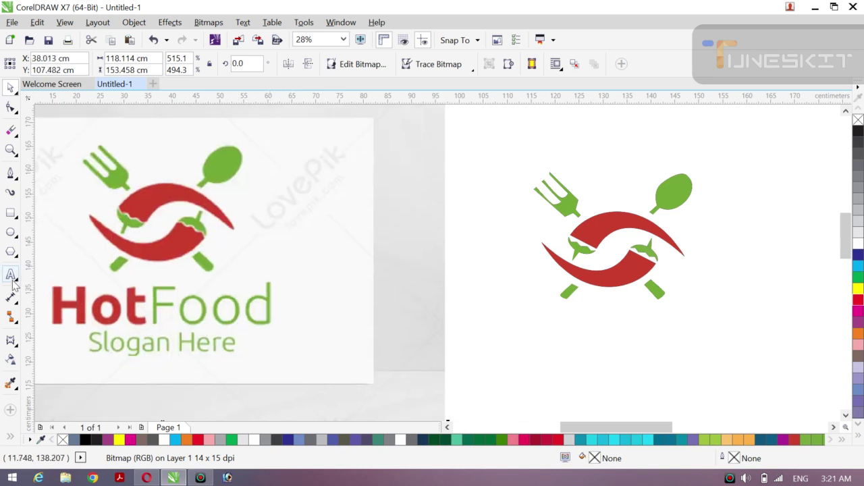
left_click(10, 275)
left_click(518, 337)
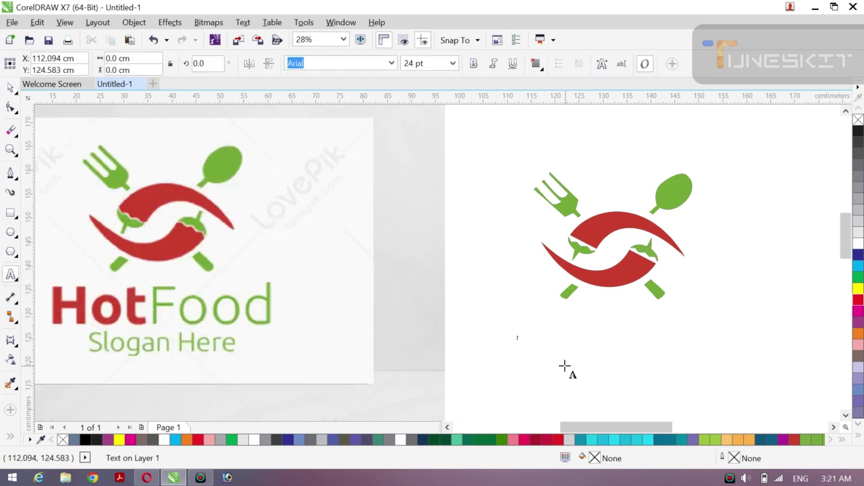
left_click(452, 63)
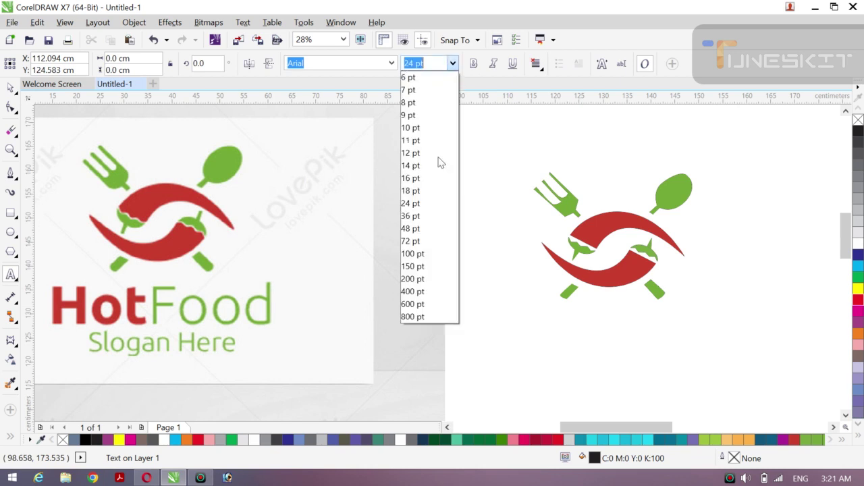
left_click(425, 316)
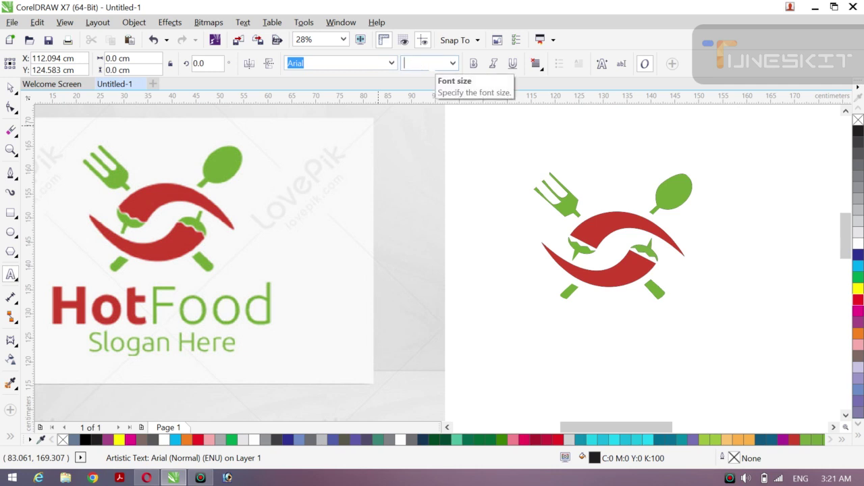
left_click(425, 62)
type("400")
key("Return")
- Enter the logo name HOT FOOD in capitals as the artistic text
type("H")
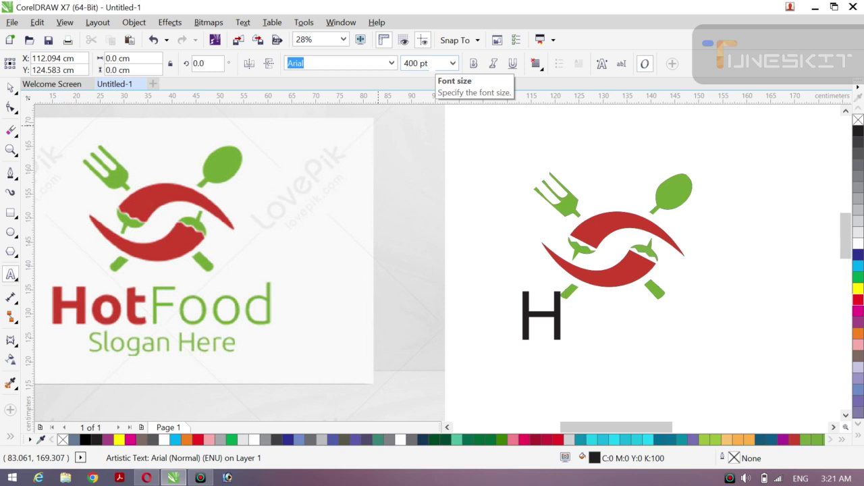
type("OT")
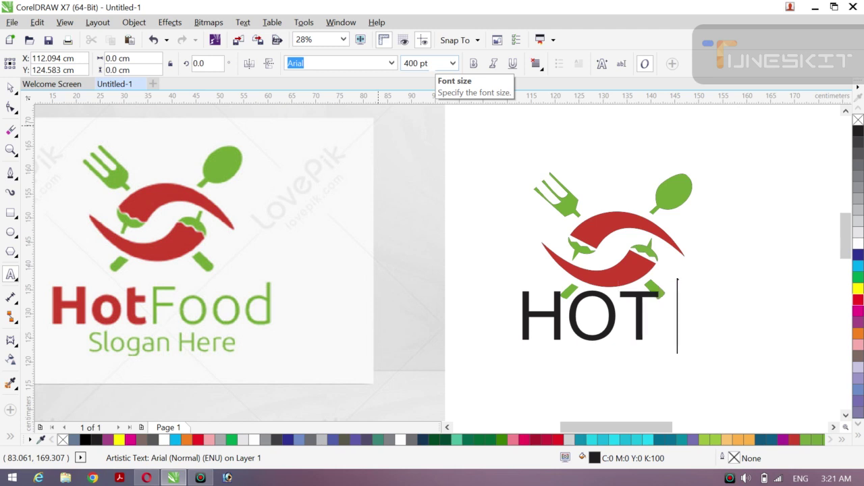
type(" FOO")
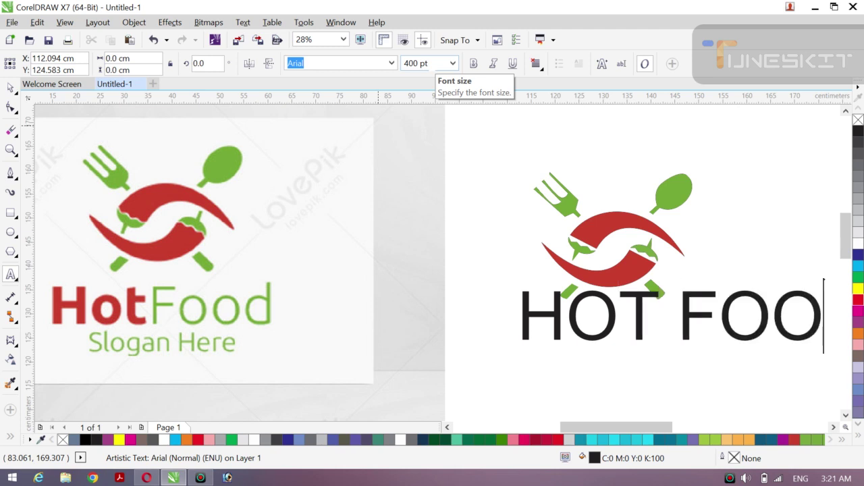
type("D")
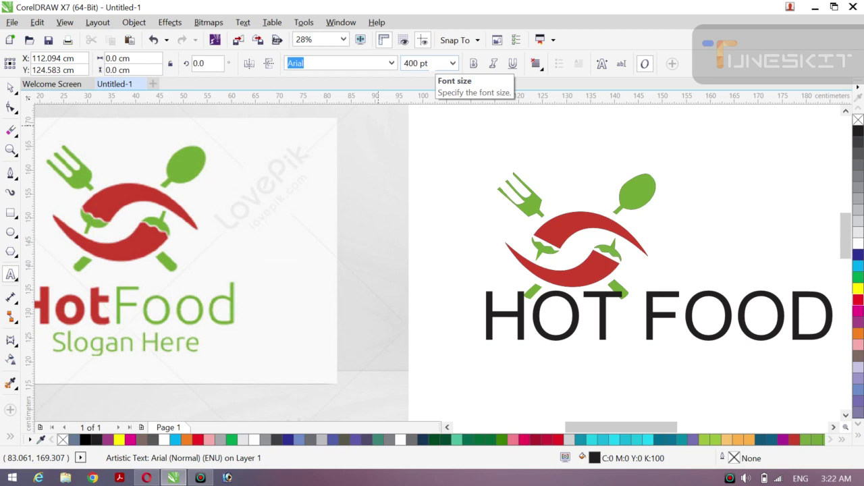
- Start a second text line under HOT FOOD and set its font size to 200 pt
key("Return")
left_click(452, 63)
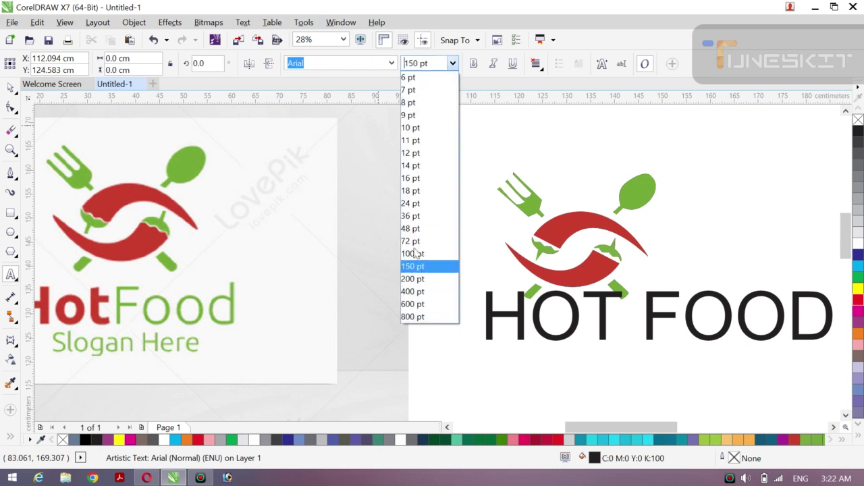
left_click(414, 279)
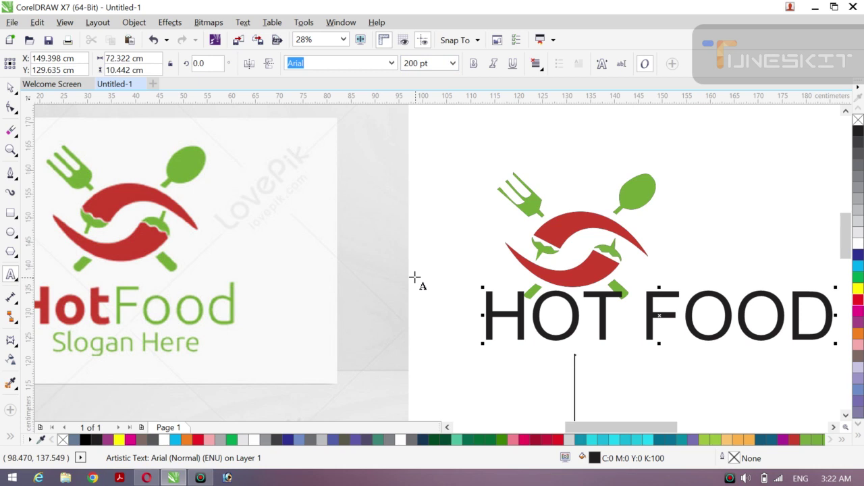
- Enter the slogan line "Slogan Here" under HOT FOOD in the artistic text
type("S")
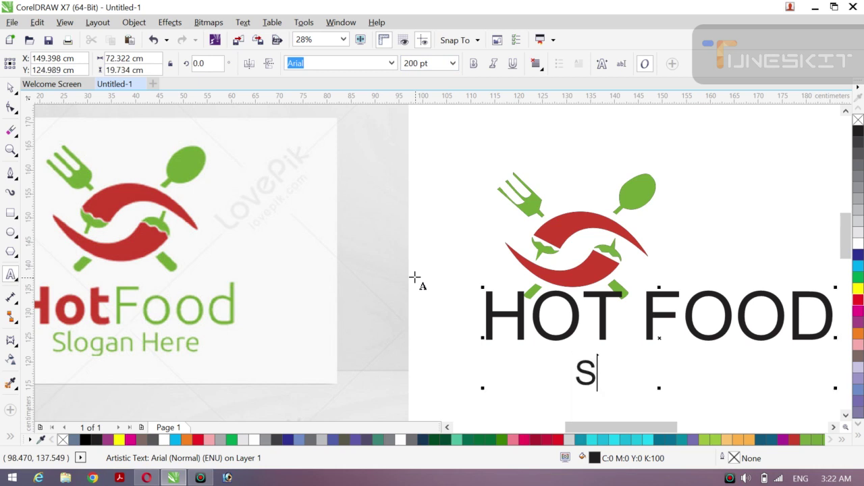
type("a")
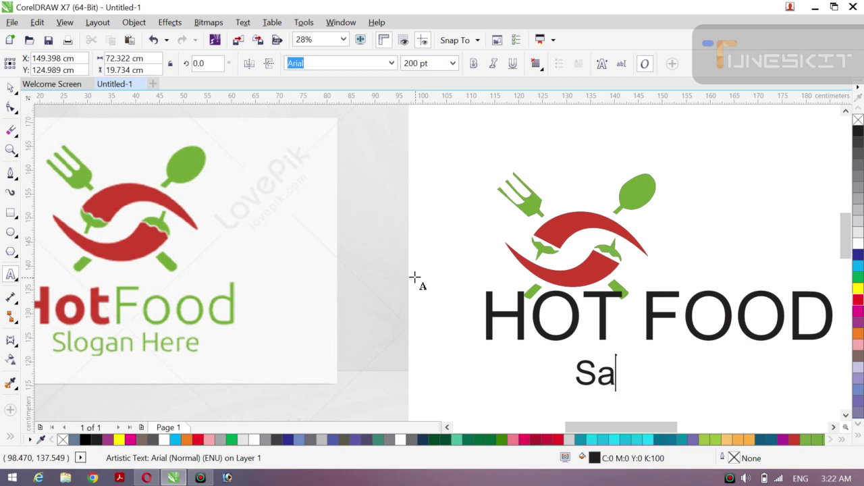
key("BackSpace")
type("l")
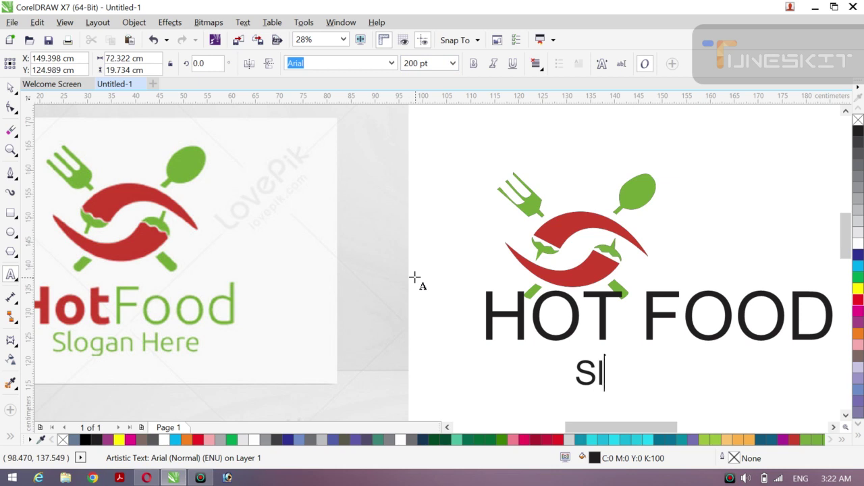
type("og")
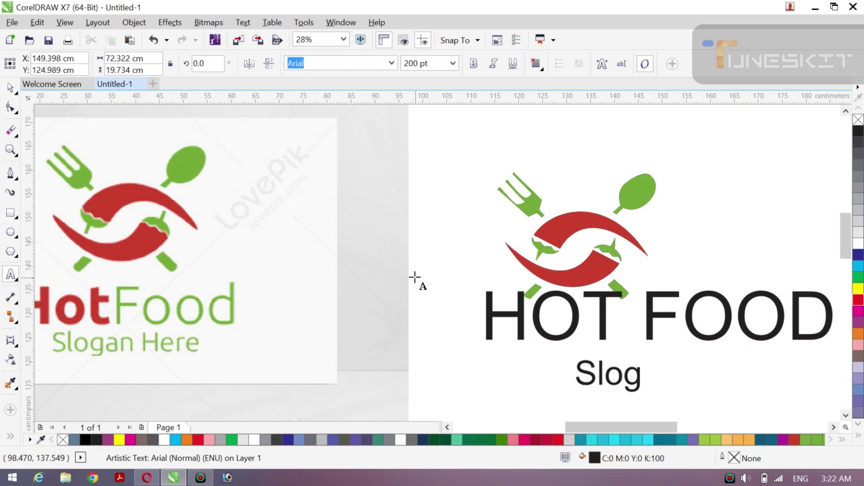
type("an")
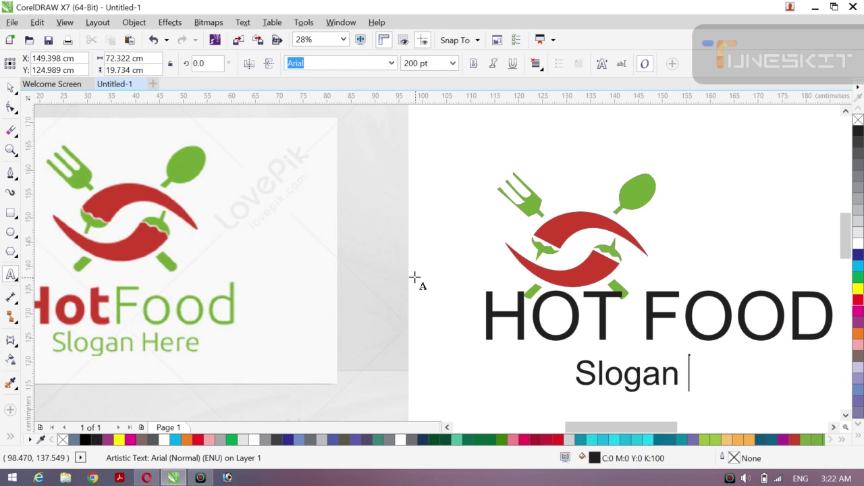
type(" Here")
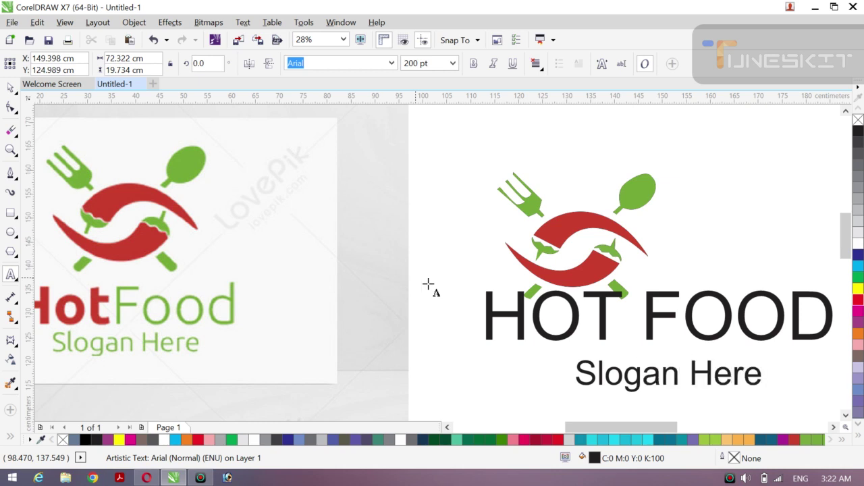
- Scale the two-line artistic text down to about 52.8 cm wide and place it just below the vector logo
left_click(10, 87)
left_click(59, 89)
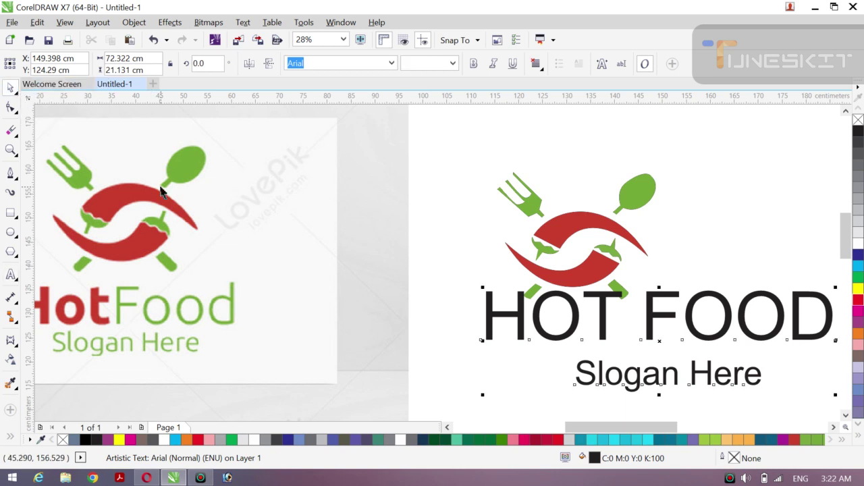
left_click(224, 206)
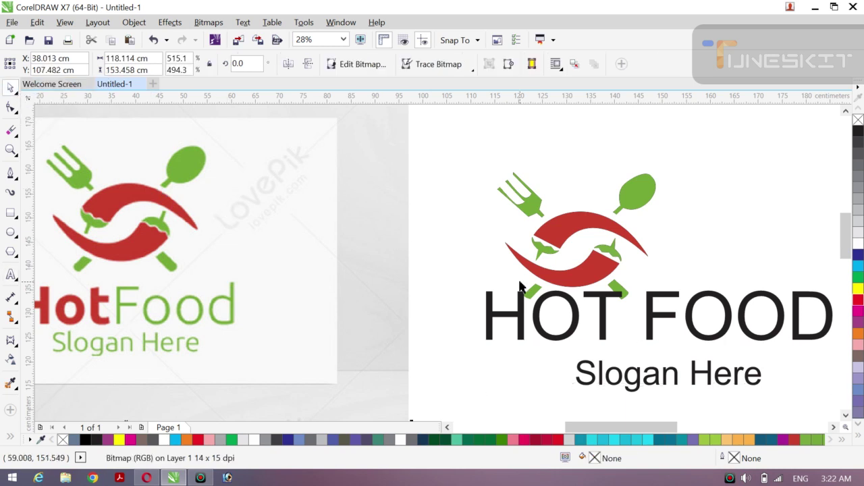
left_click(653, 332)
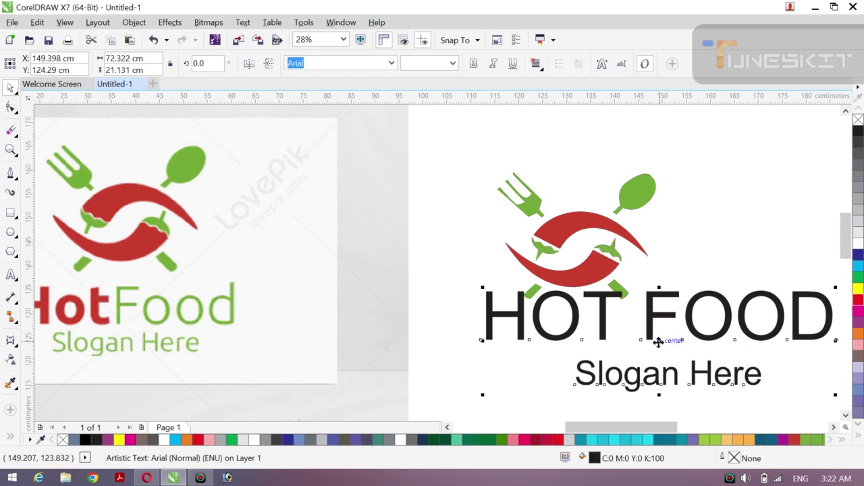
left_click_drag(658, 342, 622, 345)
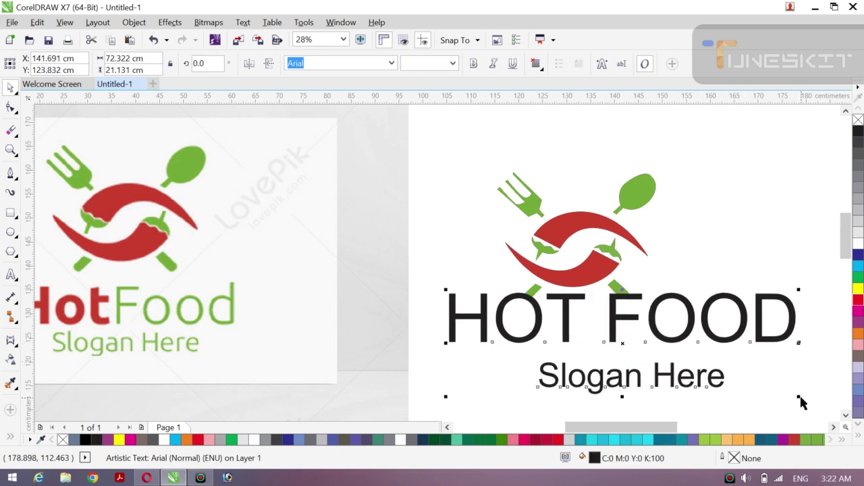
left_click_drag(799, 399, 747, 385)
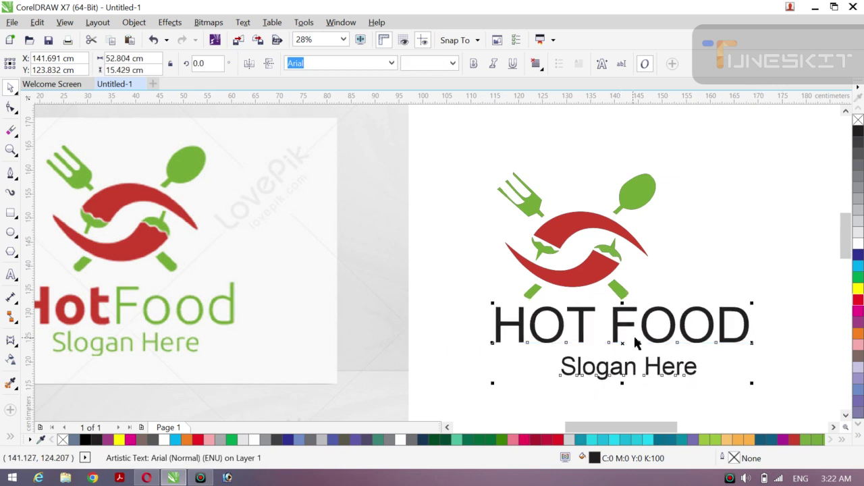
left_click_drag(619, 325, 586, 329)
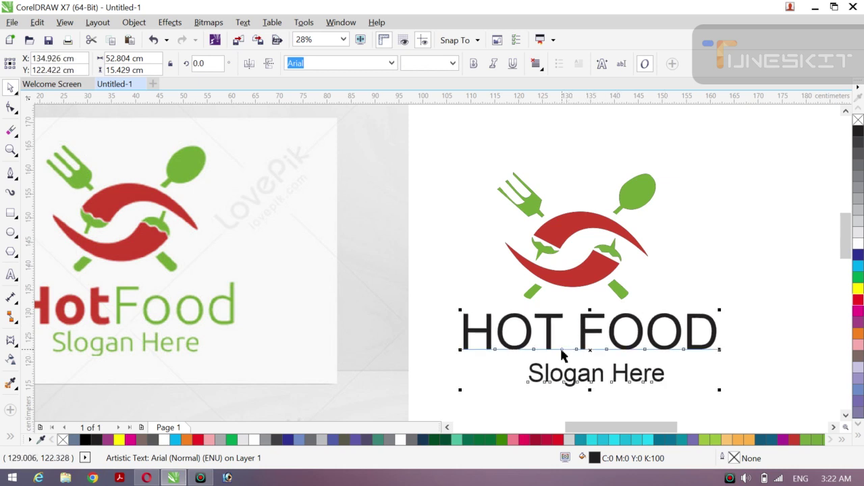
- Break the two-line artistic text apart into separate HOT FOOD and Slogan Here texts, and clear the selection
key("z")
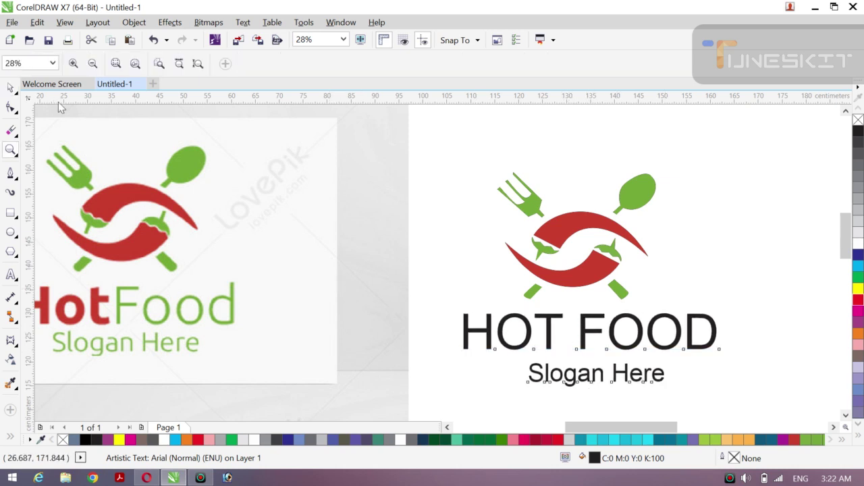
left_click(92, 63)
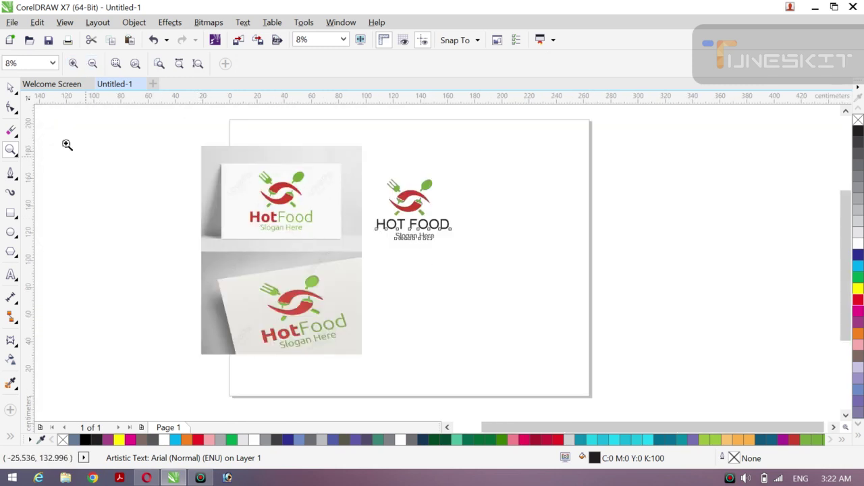
left_click(10, 88)
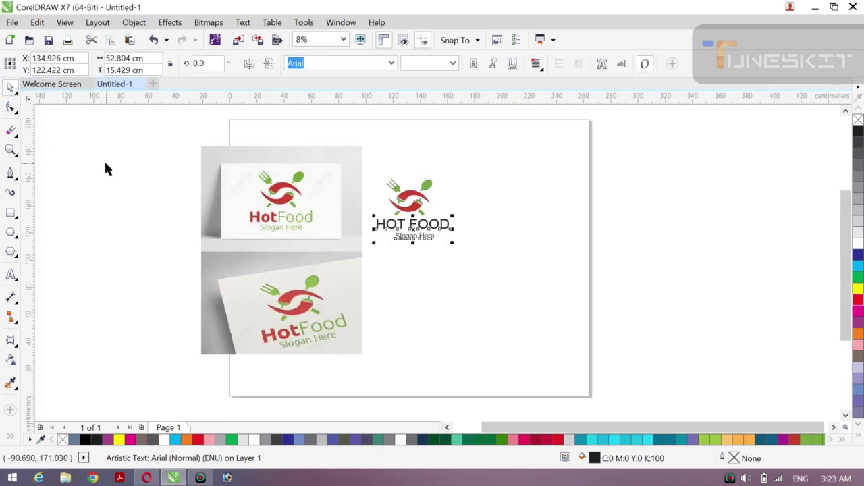
left_click(104, 159)
key("z")
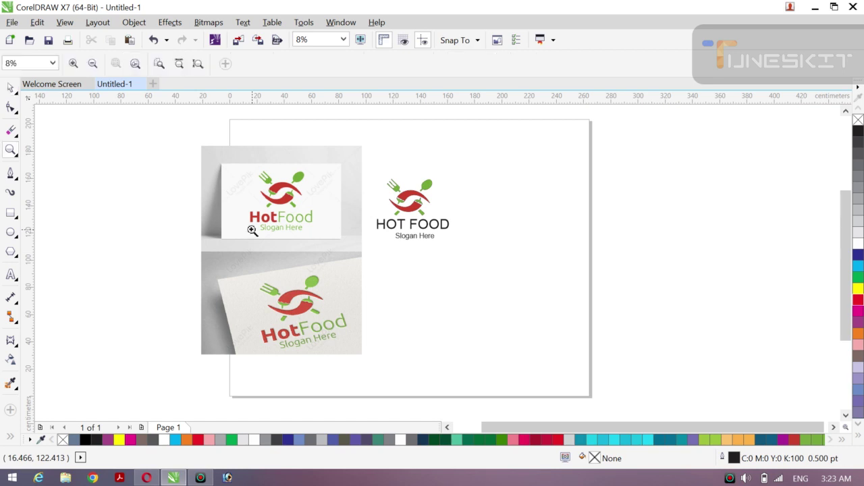
left_click_drag(228, 154, 486, 266)
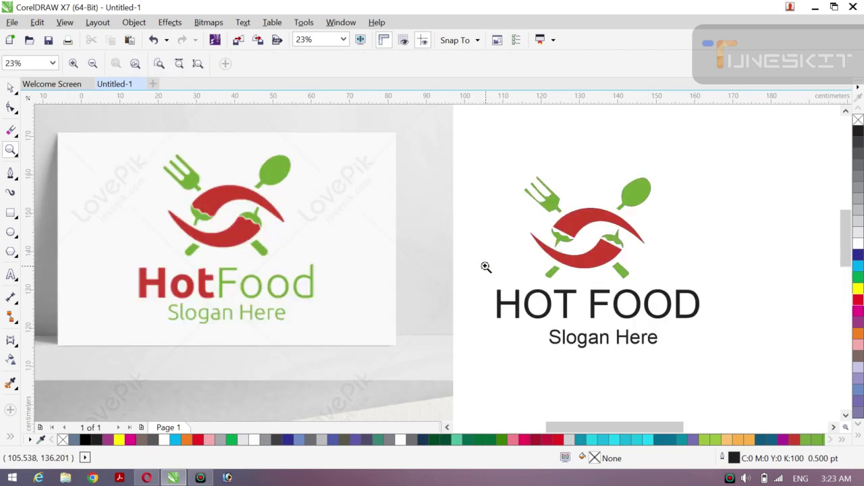
left_click(11, 87)
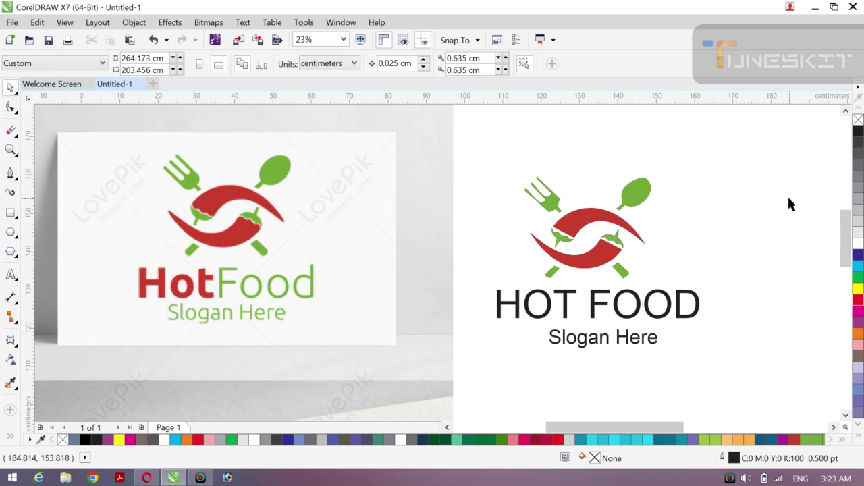
left_click(591, 343)
left_click(134, 22)
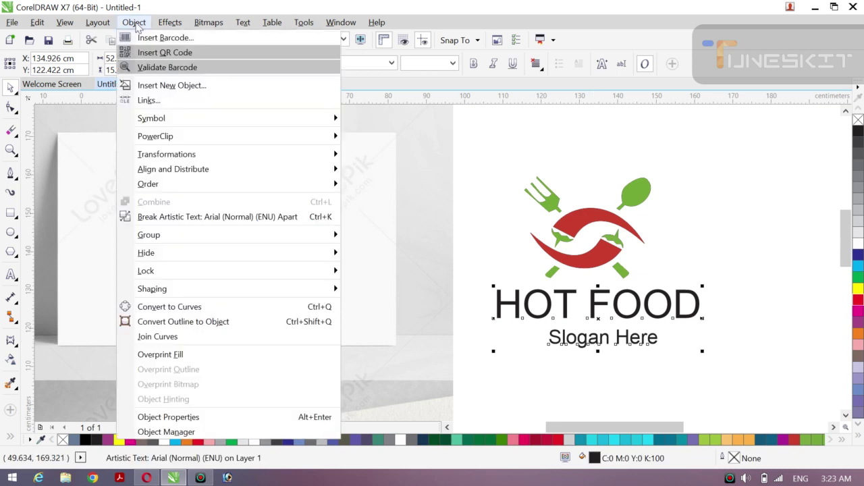
key("Escape")
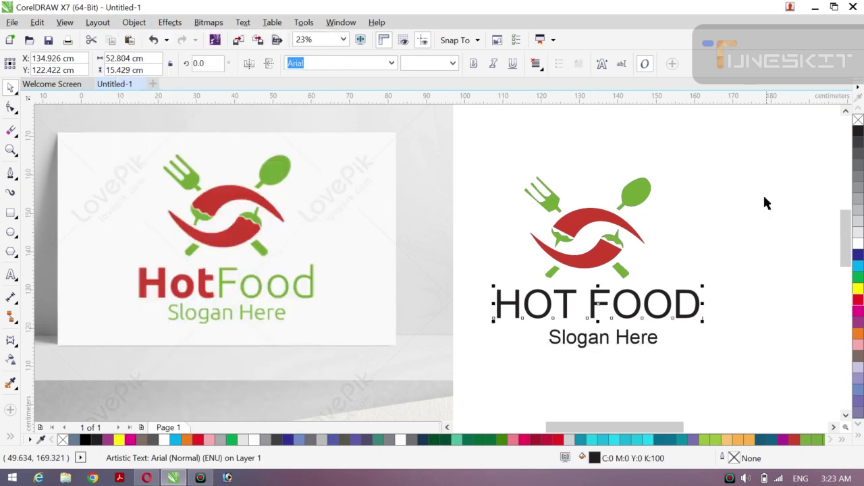
left_click(762, 196)
- Set the slogan's font to Good Times Rg and resize it to about 29.9 cm wide and 3.8 cm high
left_click(594, 341)
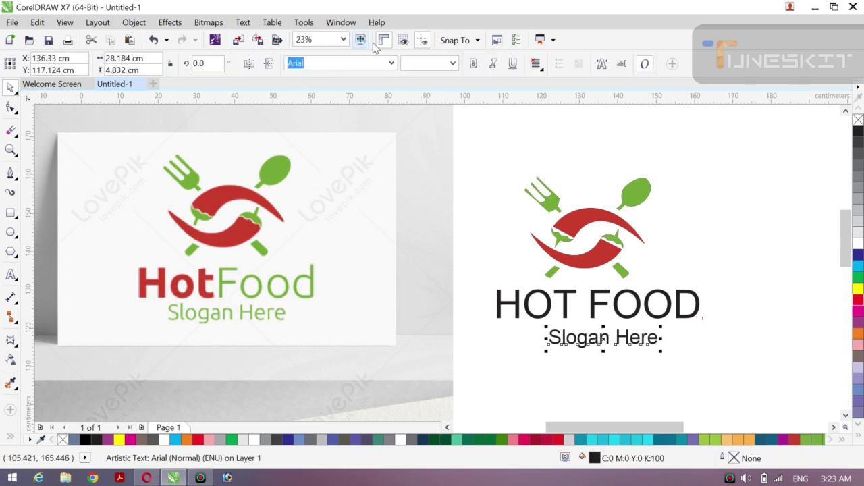
left_click(390, 63)
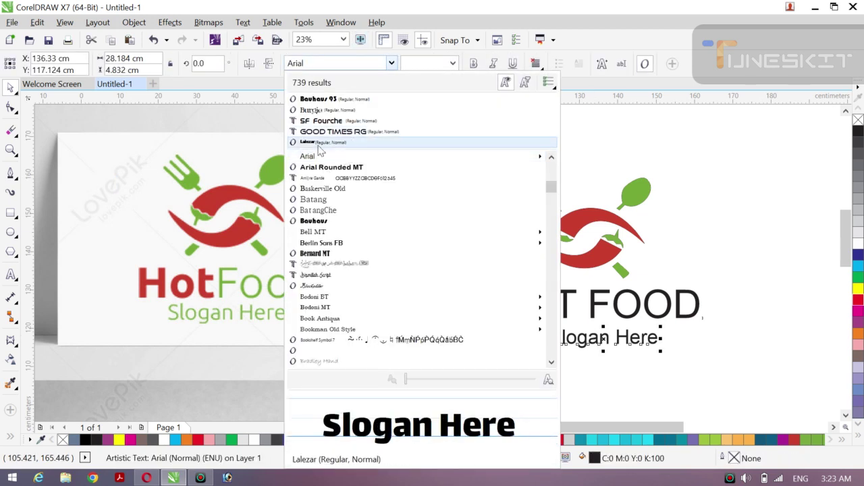
left_click(326, 132)
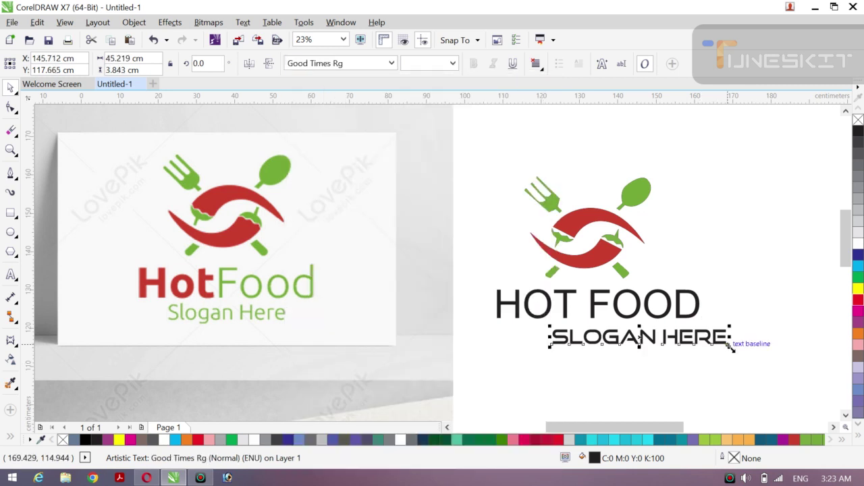
left_click_drag(730, 347, 671, 349)
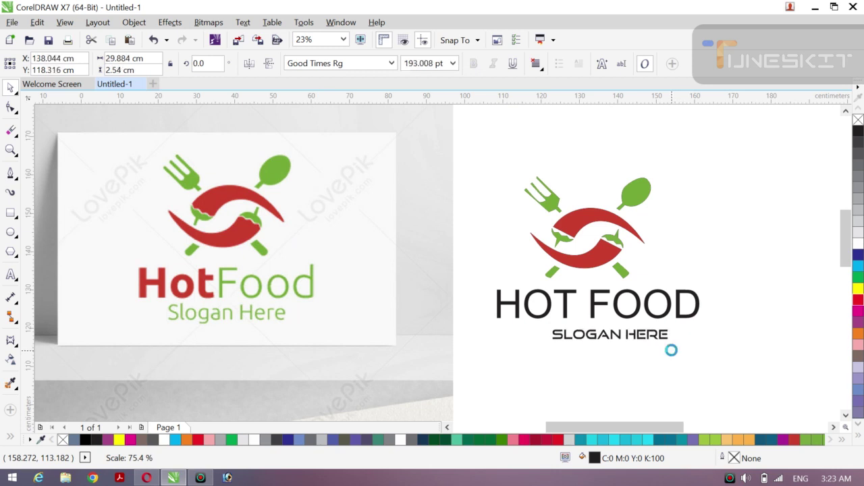
left_click_drag(611, 346, 610, 346)
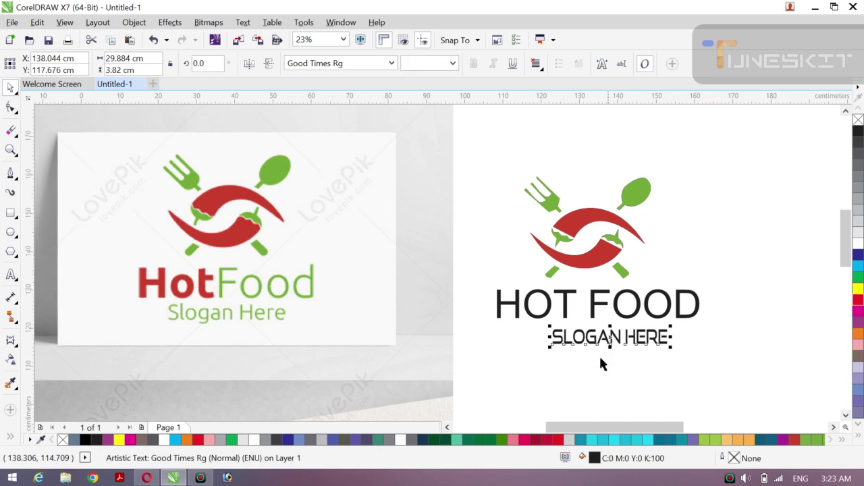
- Make the HOT FOOD text bold and scale it down about its center to about 40.6 cm wide
left_click(625, 317)
left_click(622, 316)
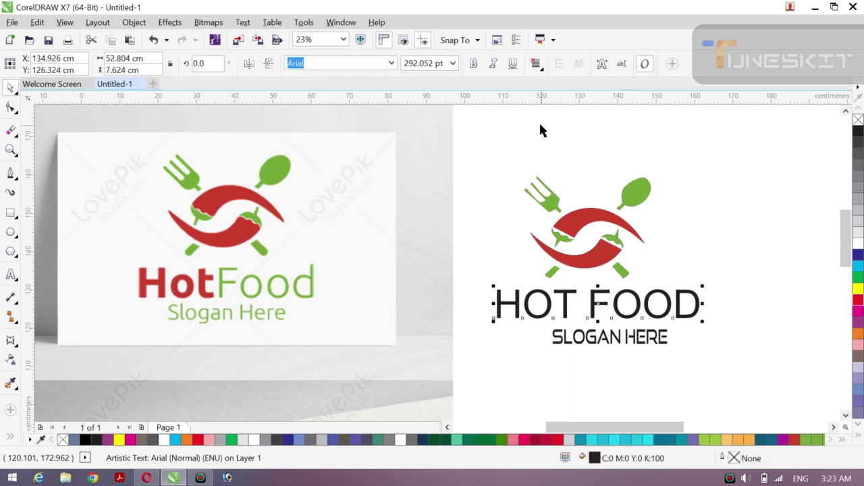
left_click(473, 62)
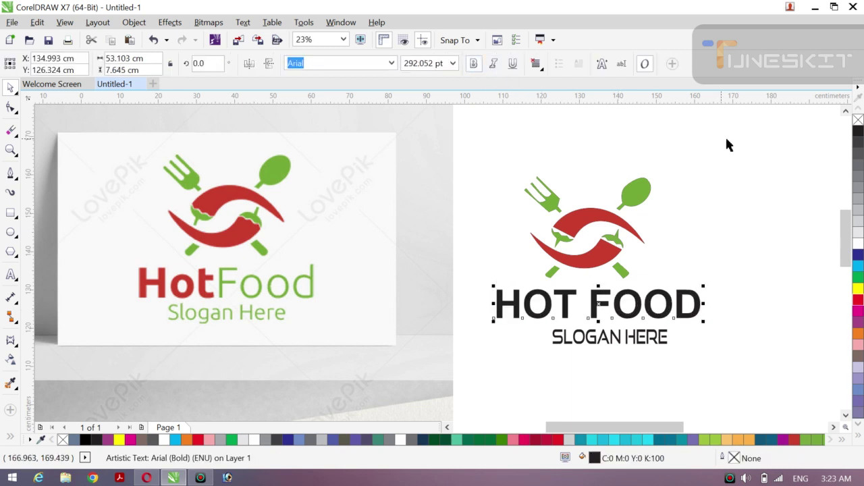
left_click(765, 170)
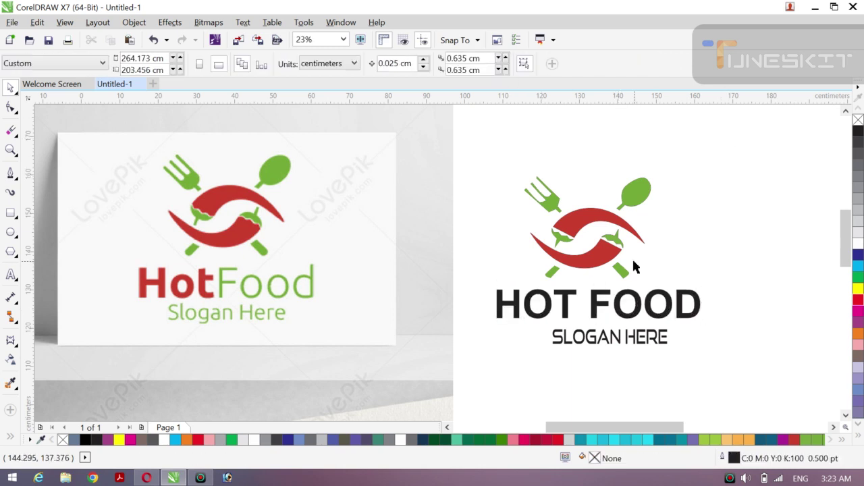
left_click(537, 319)
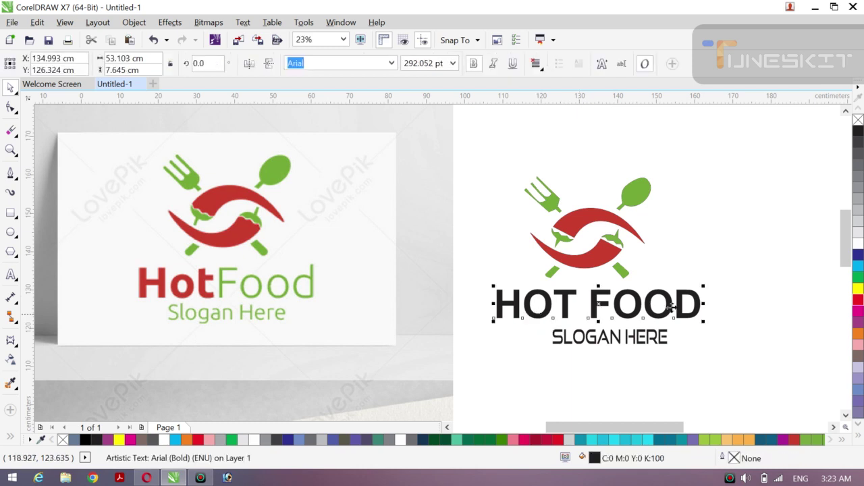
left_click_drag(703, 324, 696, 319)
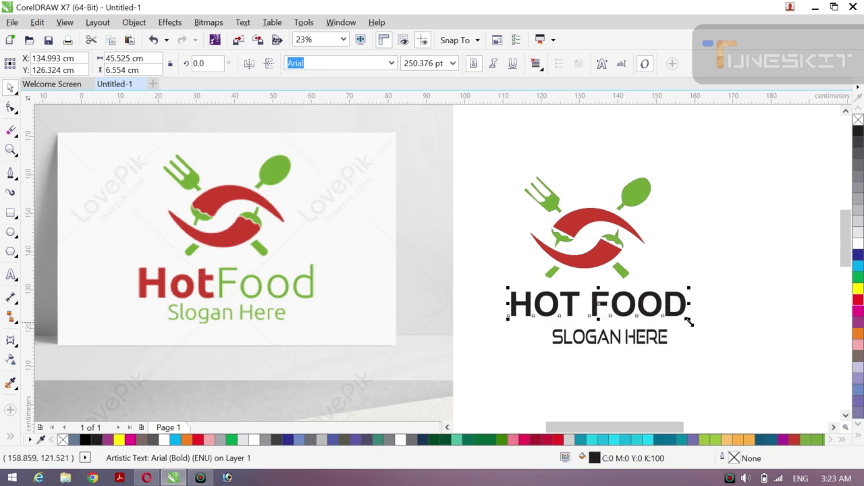
left_click_drag(690, 317, 681, 318)
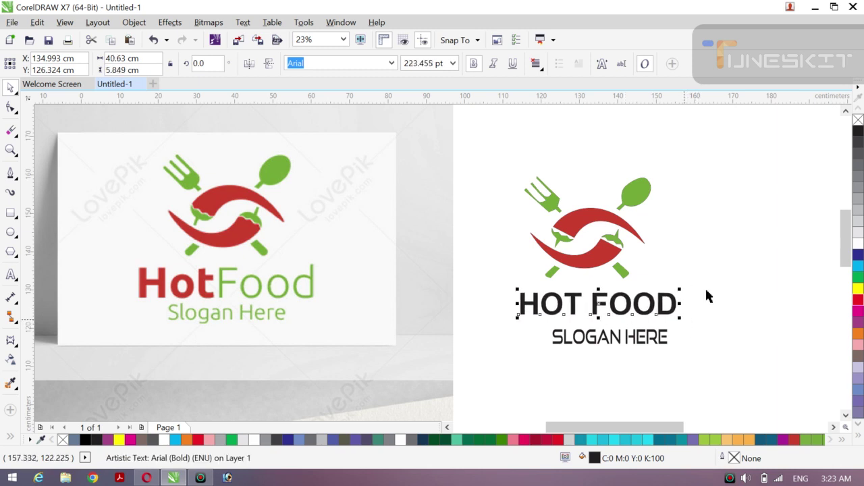
left_click(711, 286)
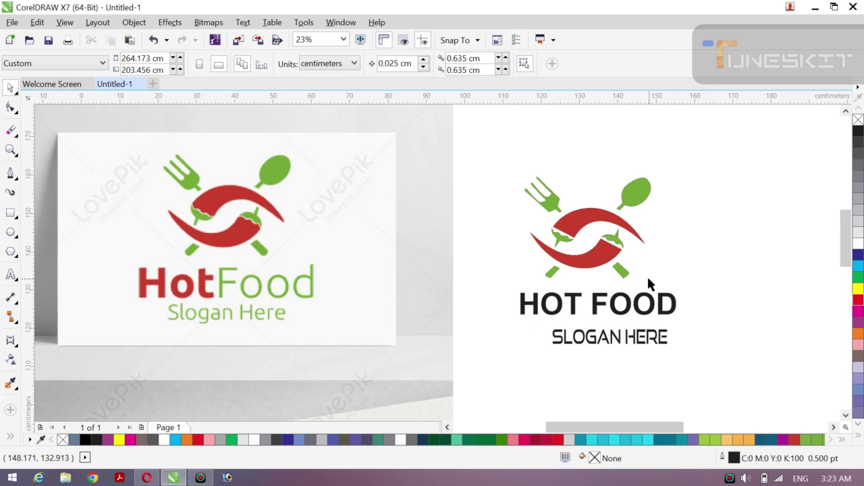
- Change the slogan's font to Bauhaus 93 and enlarge it to about 27.1 cm wide
left_click(616, 339)
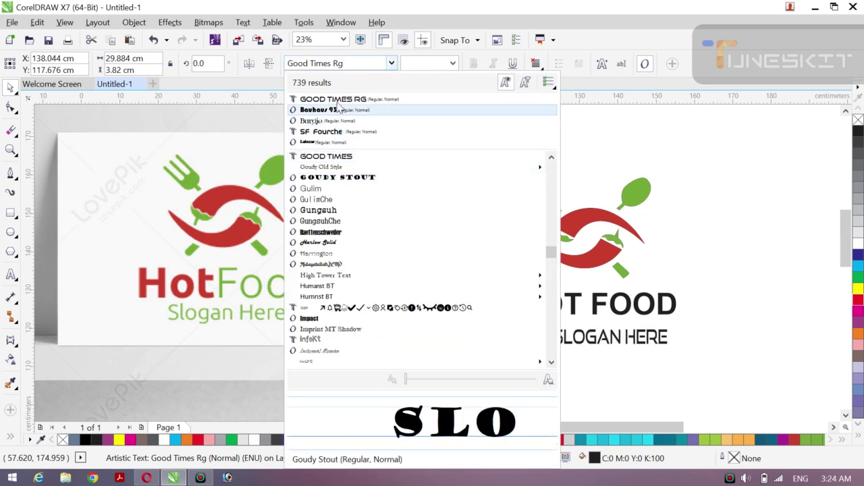
left_click(335, 108)
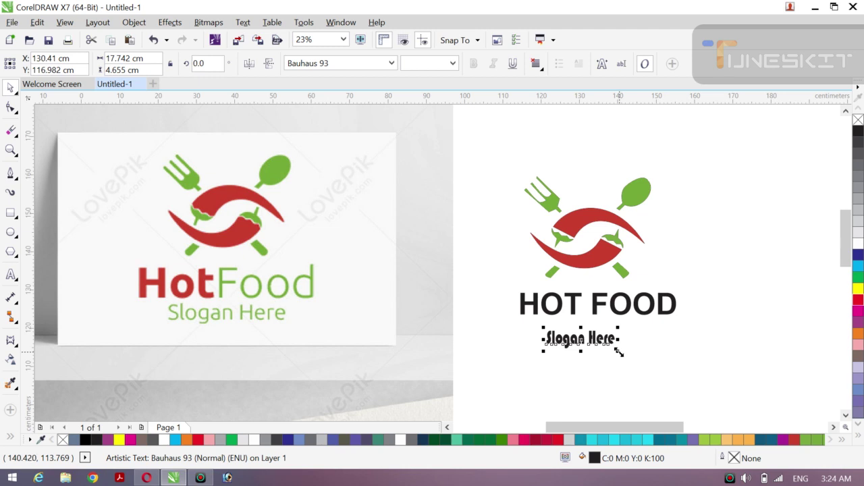
left_click_drag(619, 351, 654, 361)
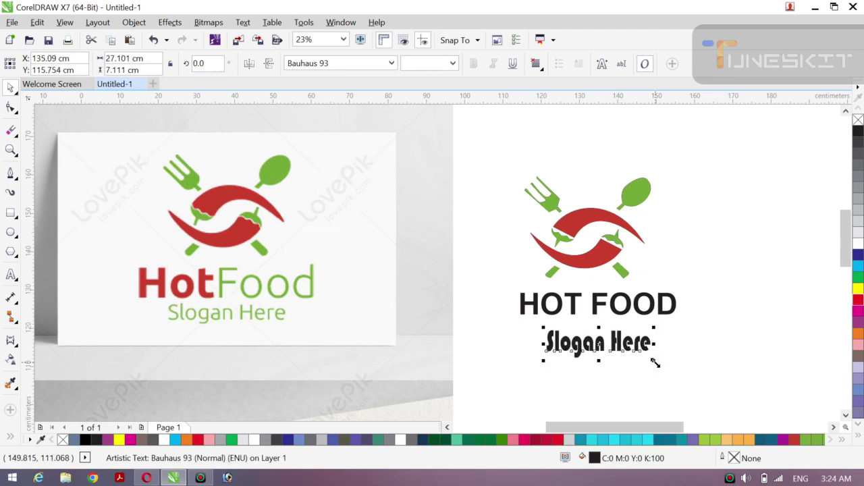
- Change the slogan's font to Burgie, center it below HOT FOOD, and clear the selection
left_click_drag(600, 346, 603, 342)
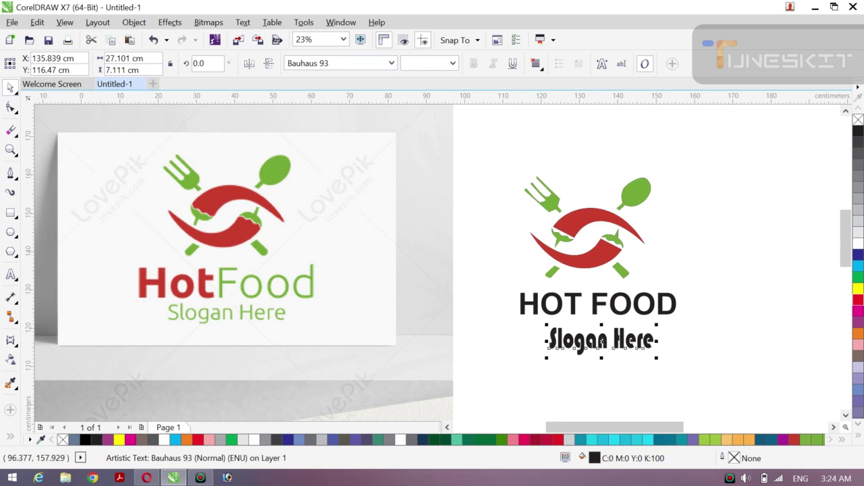
left_click(391, 63)
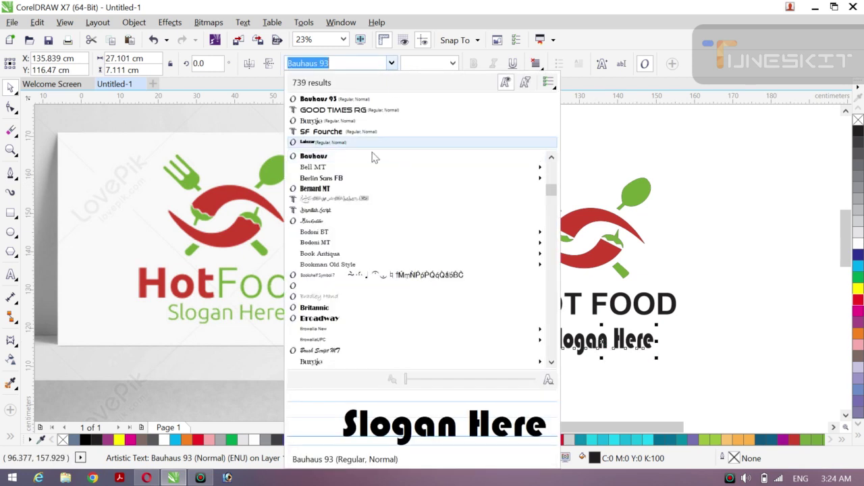
left_click(335, 122)
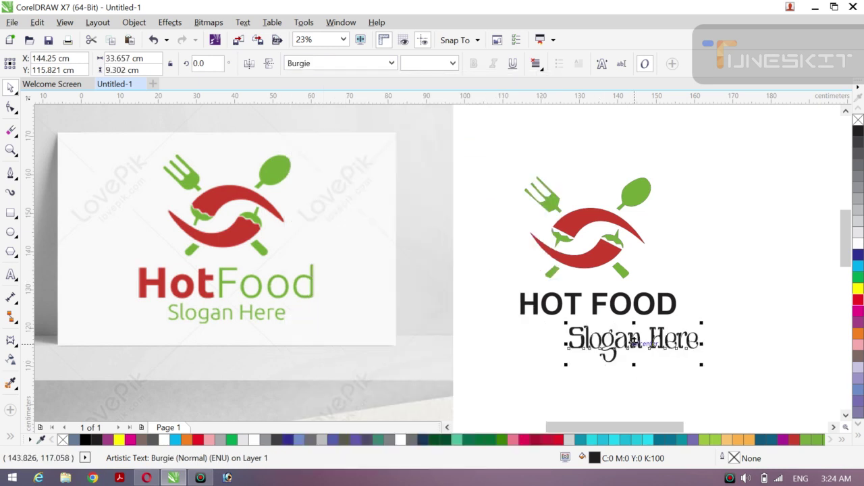
left_click_drag(635, 343, 607, 338)
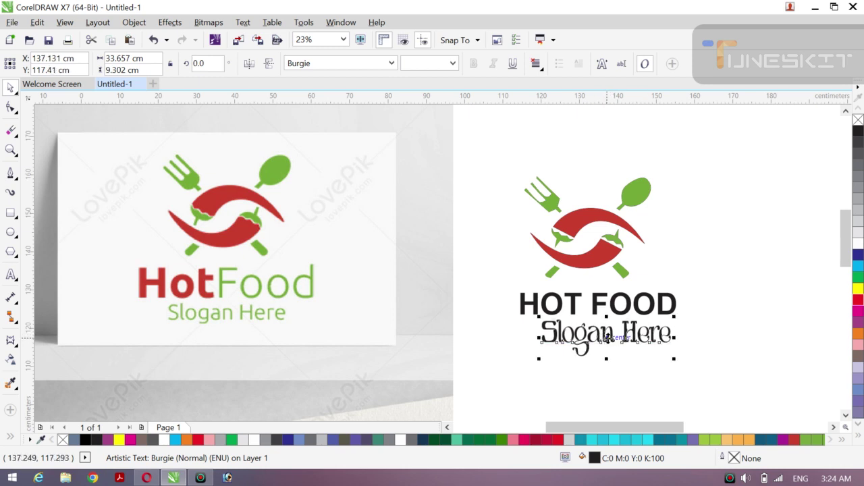
left_click_drag(620, 338, 592, 339)
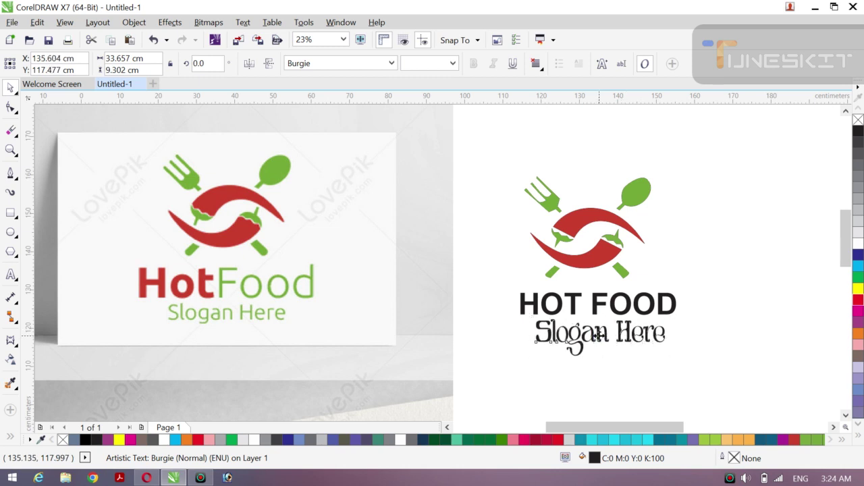
left_click(693, 205)
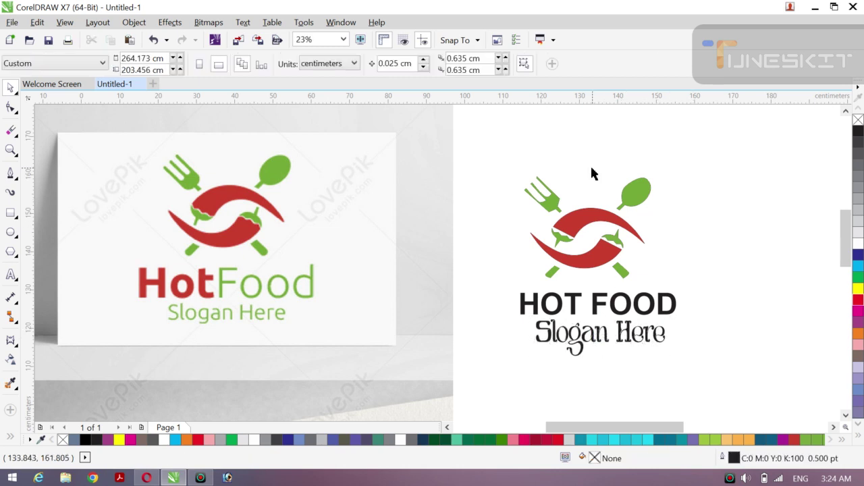
- Remove the outlines from all the chili, fork and spoon shapes of the logo artwork
left_click_drag(490, 143, 671, 284)
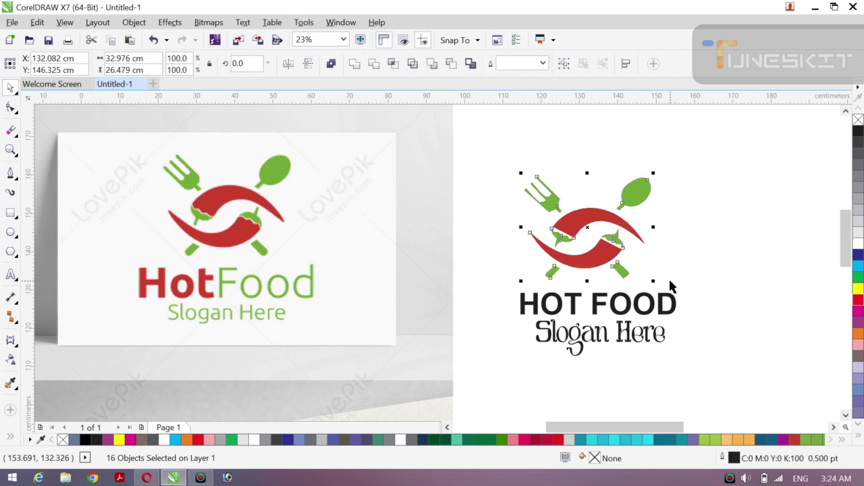
left_click(543, 63)
left_click(508, 77)
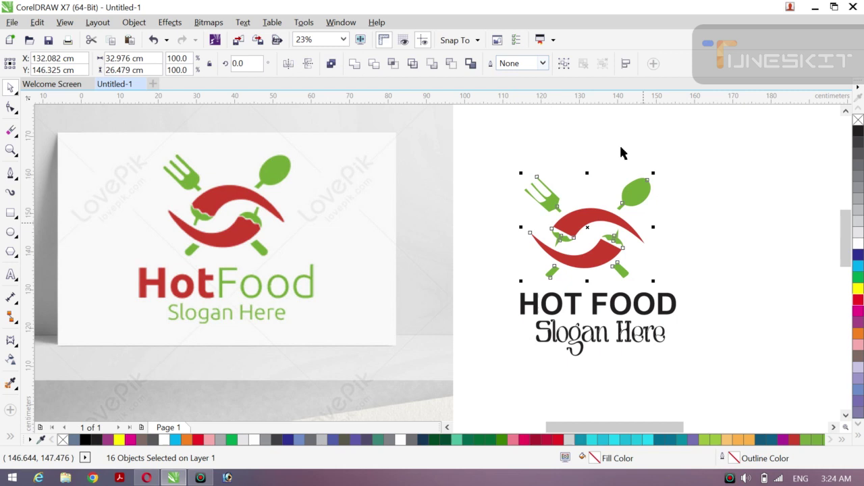
left_click(764, 146)
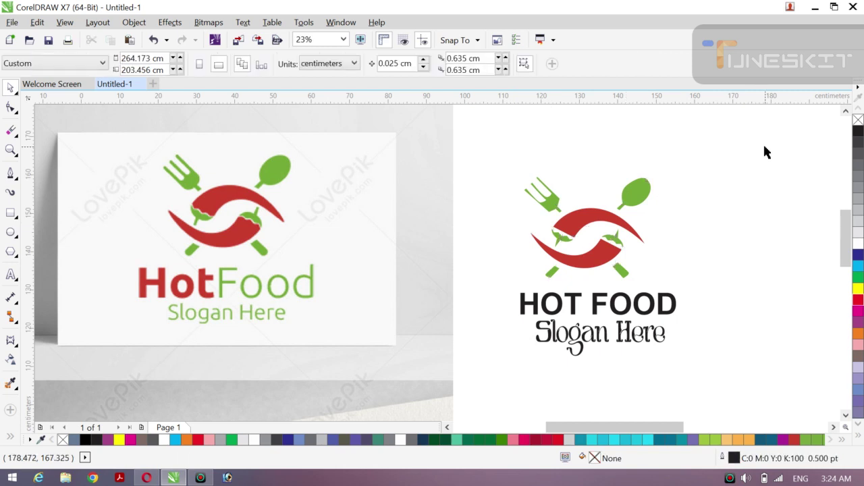
- Fill only the word HOT in the HOT FOOD text with red (C:0 M:100 Y:100 K:0)
left_click(521, 302)
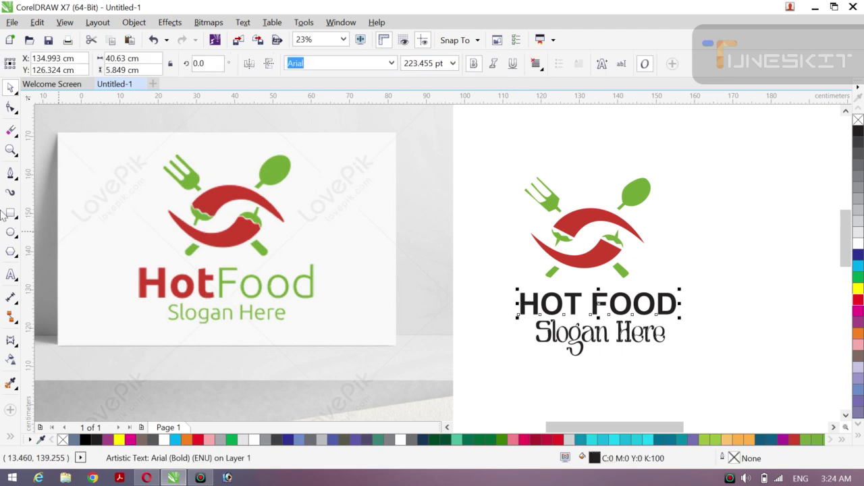
left_click(10, 275)
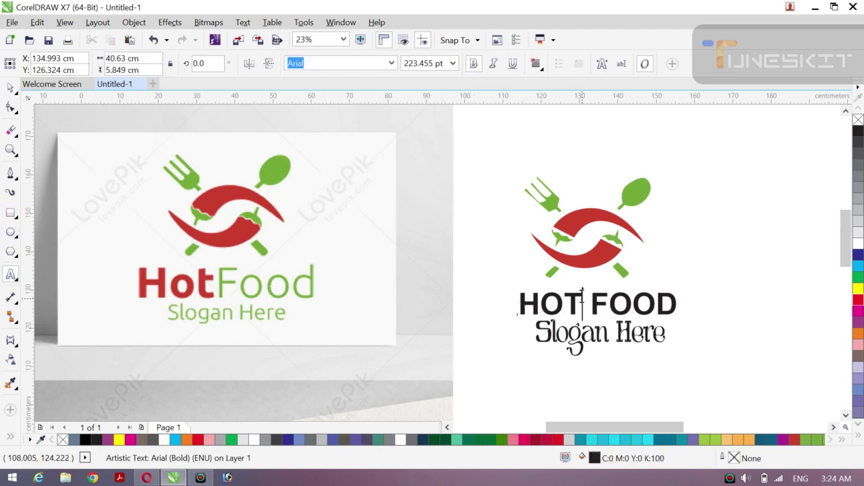
left_click_drag(582, 297, 486, 303)
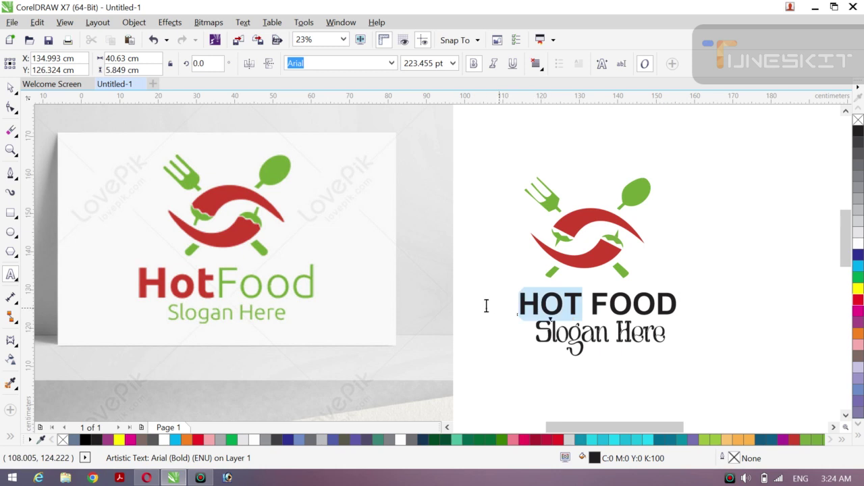
left_click(856, 301)
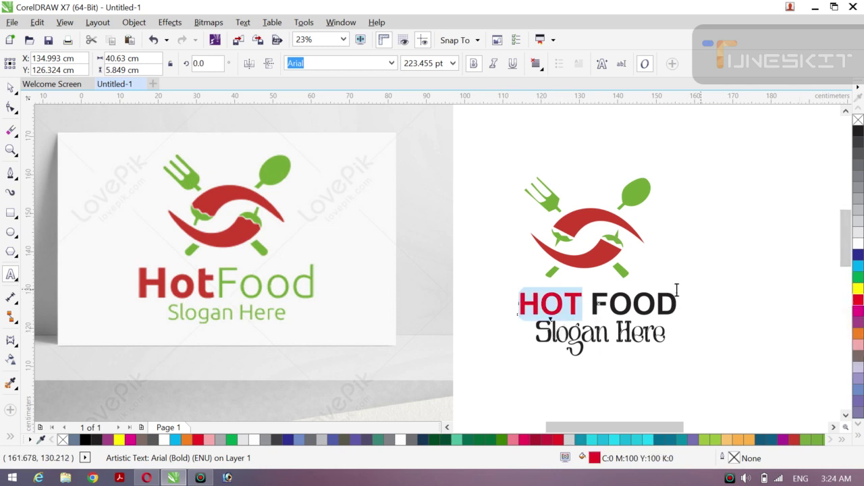
- Fill only the word FOOD with green (C:100 M:0 Y:100 K:0) and finish editing the text
key("shift+Left")
key("shift+Left")
key("shift+Left")
key("shift+Left")
key("shift+Left")
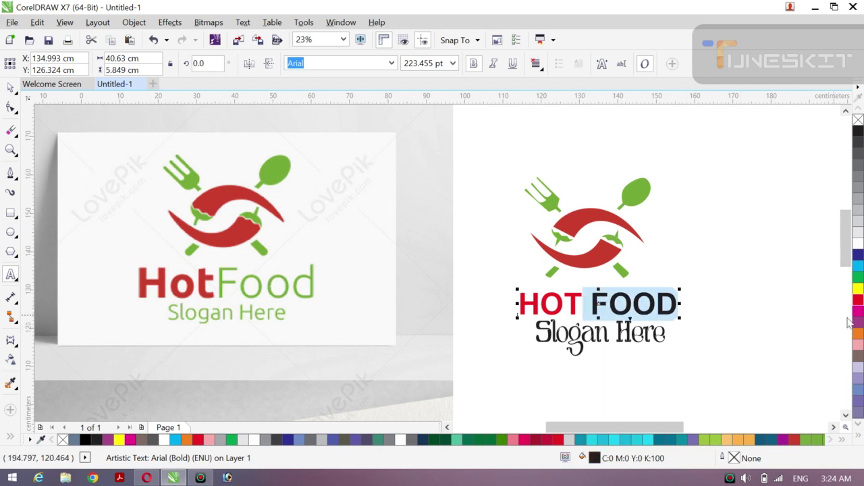
left_click(858, 278)
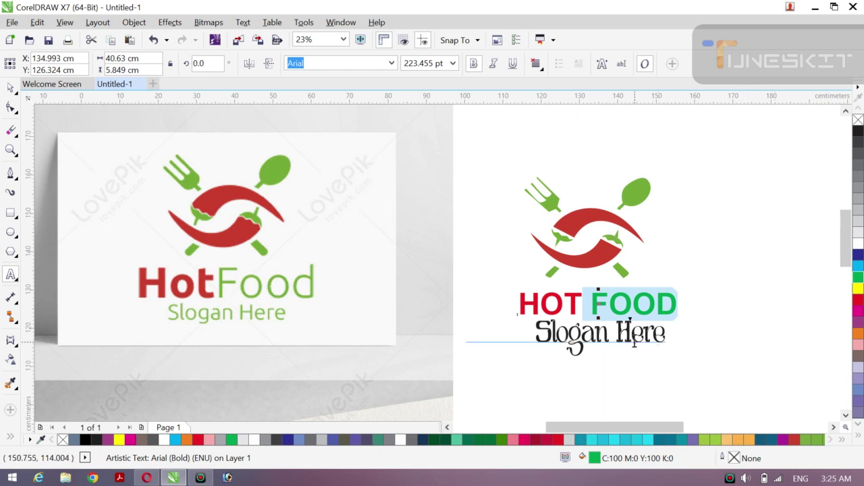
left_click(11, 89)
left_click(504, 178)
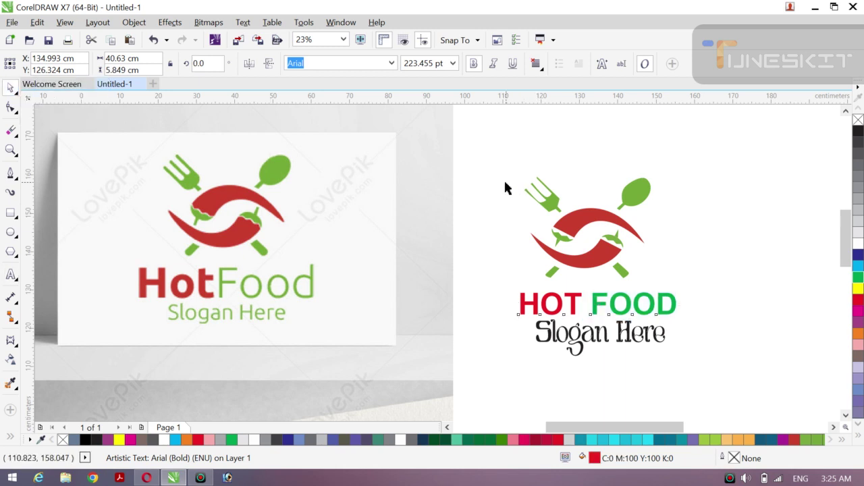
- Fill the Slogan Here text with red and clear the selection
left_click(572, 345)
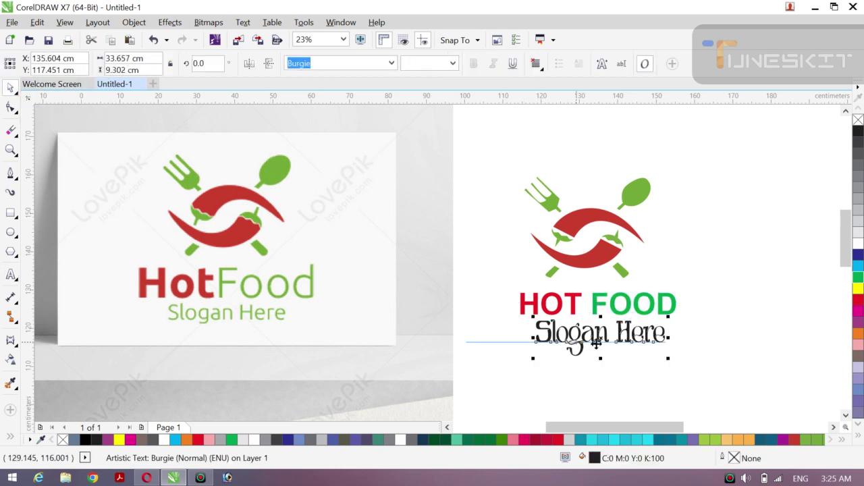
left_click(856, 301)
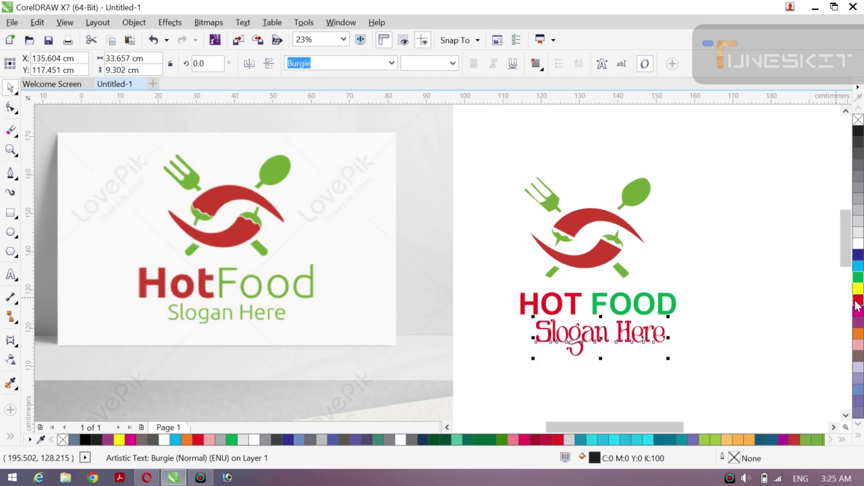
left_click(795, 320)
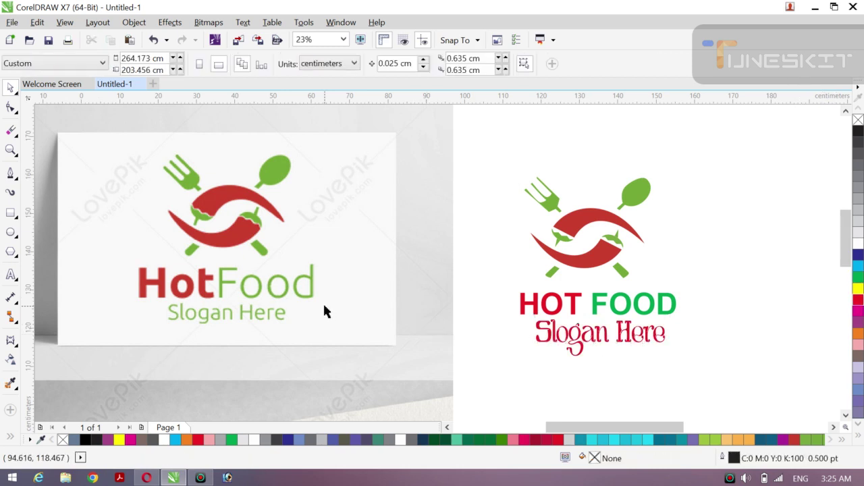
- Delete the reference bitmap of the Hot Food logo
left_click(306, 301)
key("Delete")
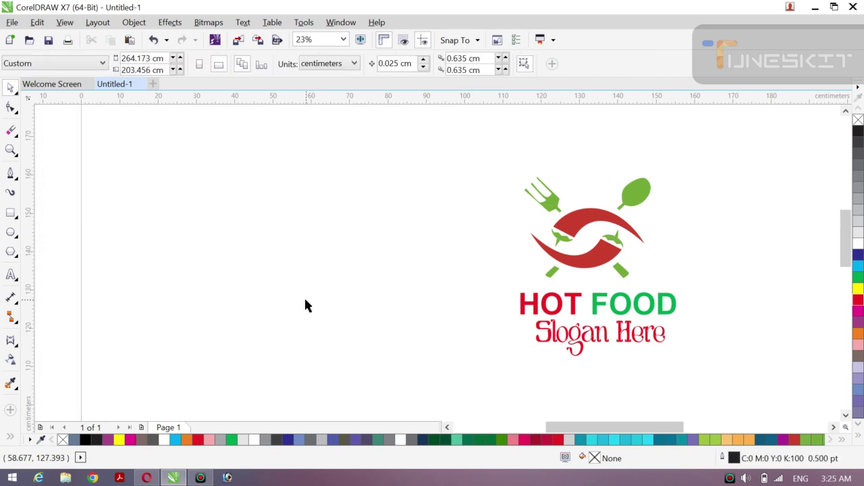
- Group all the logo shapes and texts, and enlarge the group to about 159.6 by 183.6 cm, centered on the page
key("z")
left_click(93, 63)
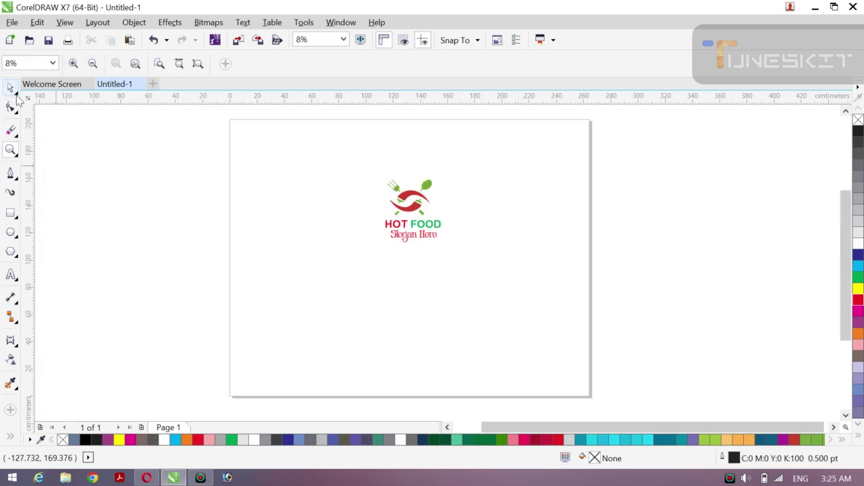
left_click(16, 95)
left_click(40, 87)
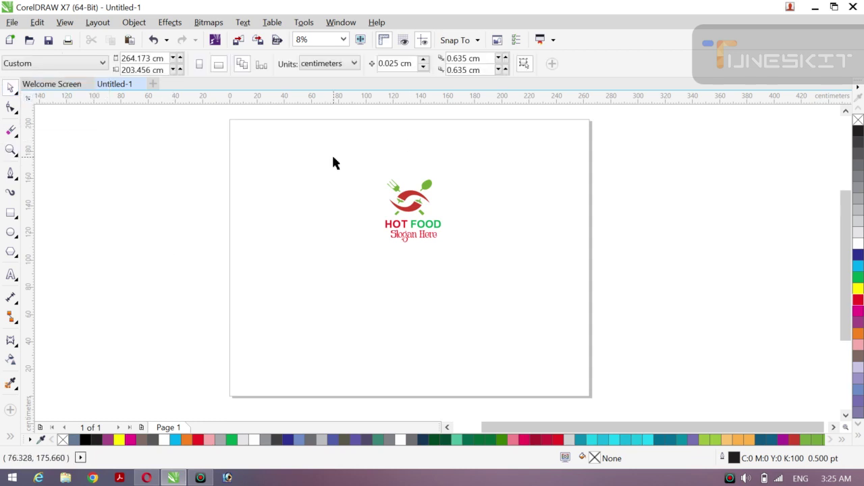
left_click_drag(333, 158, 500, 278)
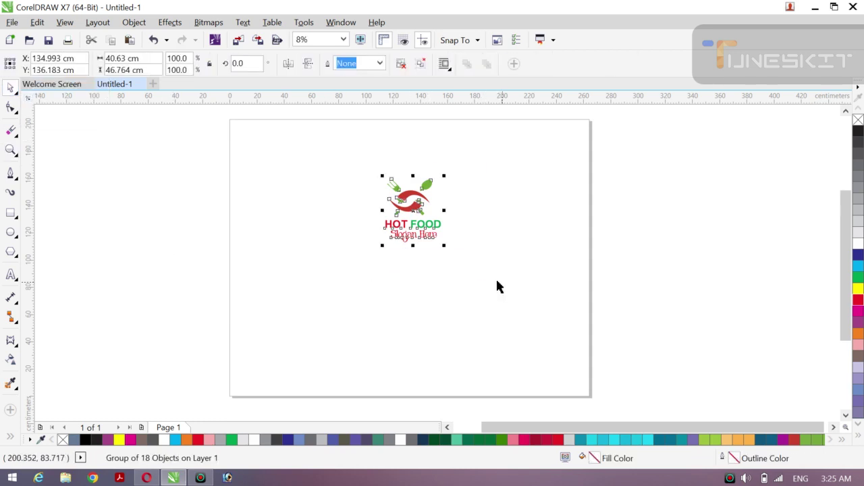
left_click_drag(445, 247, 559, 341)
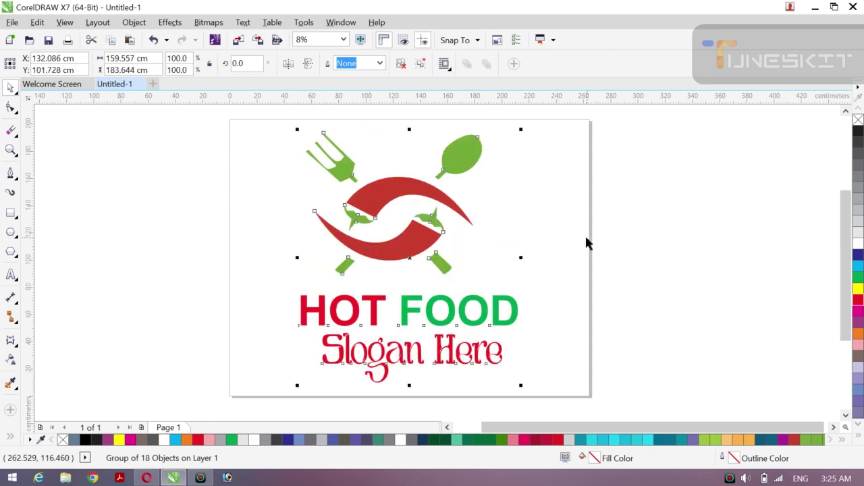
left_click(686, 269)
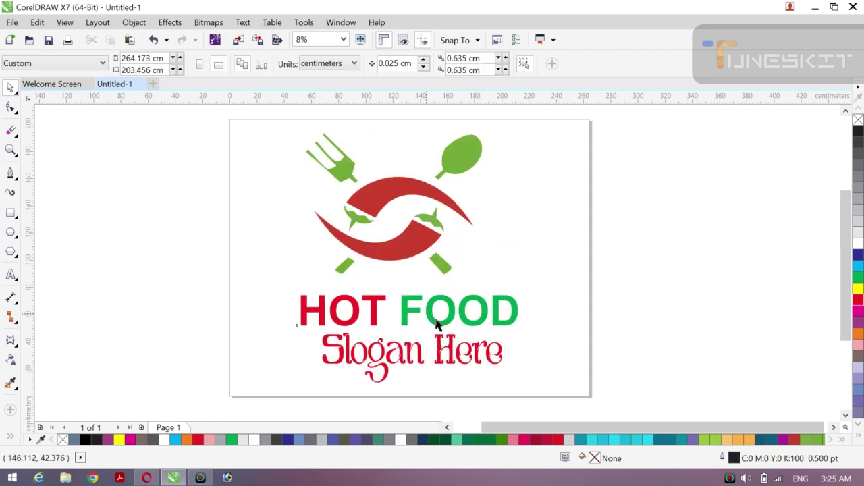
- Stretch the logo group about its center to about 211.9 by 202.7 cm, and scale it down slightly to fit inside the page
left_click(509, 352)
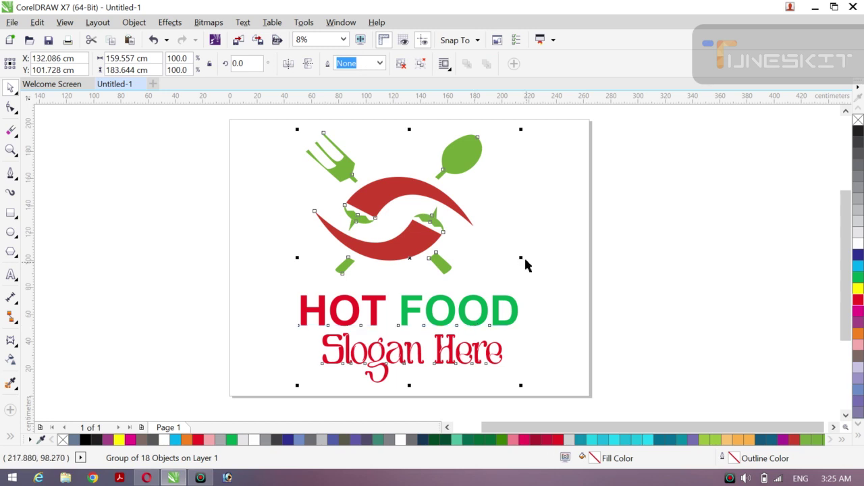
left_click_drag(520, 257, 556, 260)
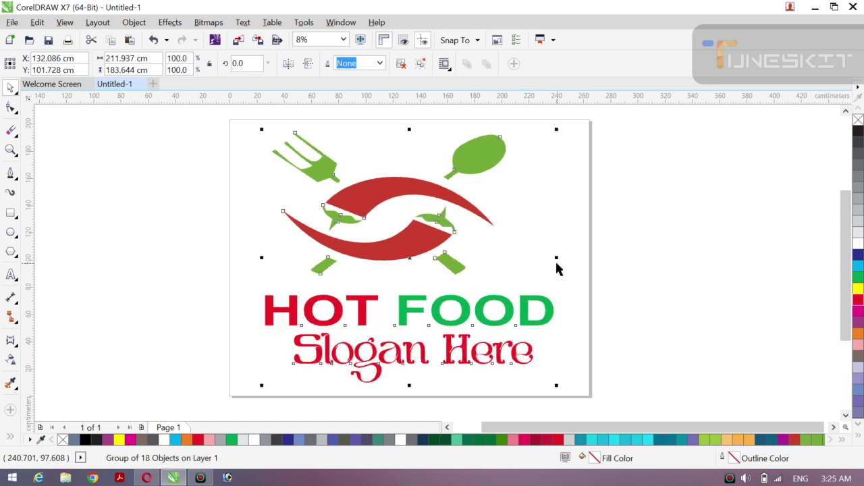
left_click_drag(409, 385, 409, 398)
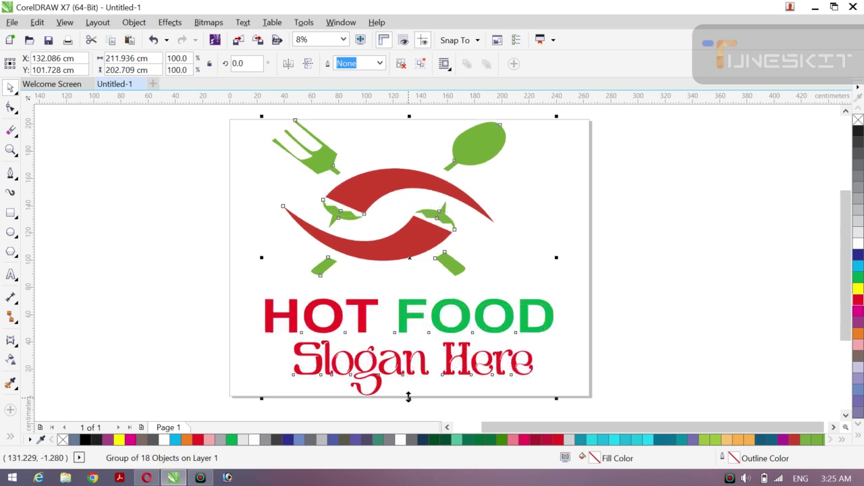
left_click(143, 279)
left_click(404, 249)
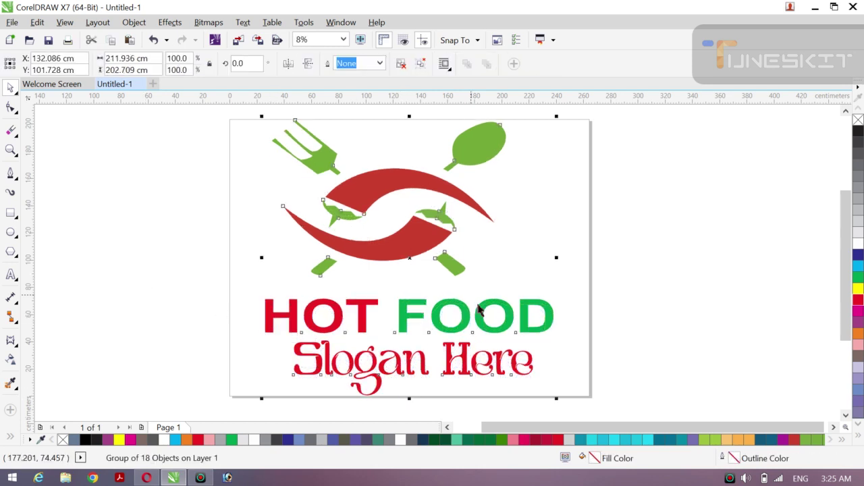
left_click_drag(557, 398, 546, 389)
left_click(262, 286)
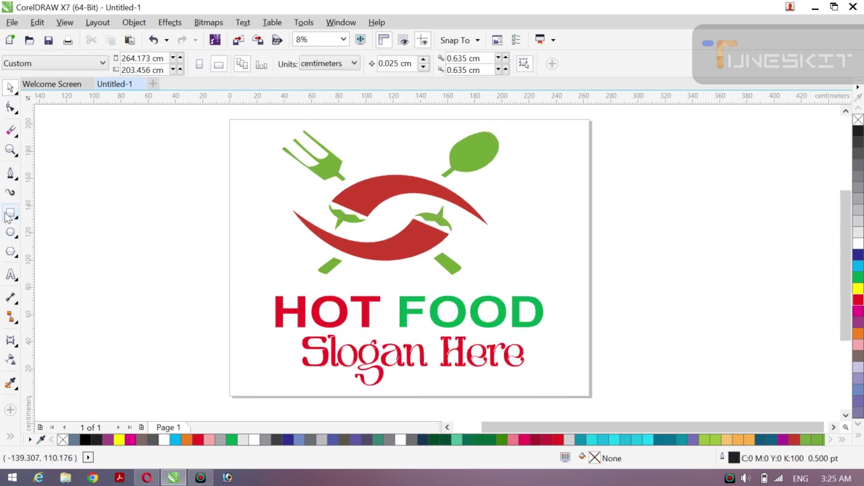
- Add a page-sized background rectangle behind the logo and fill it with light gray (C:0 M:0 Y:0 K:10)
double_click(12, 213)
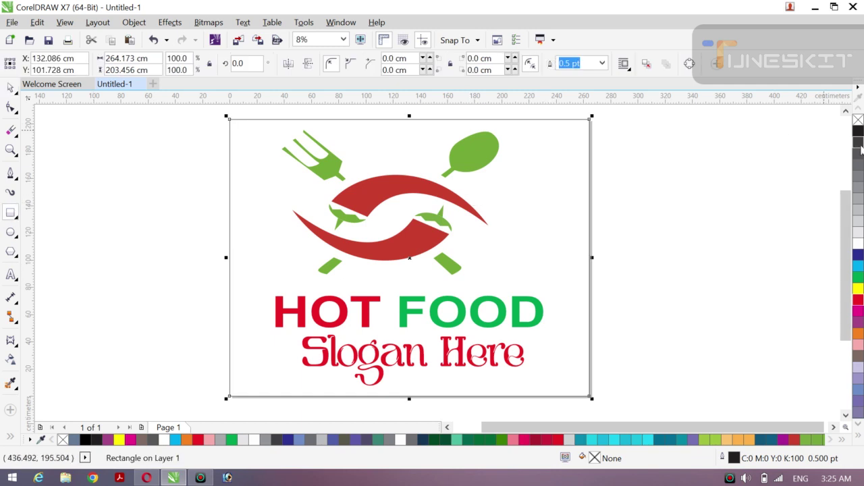
left_click(858, 233)
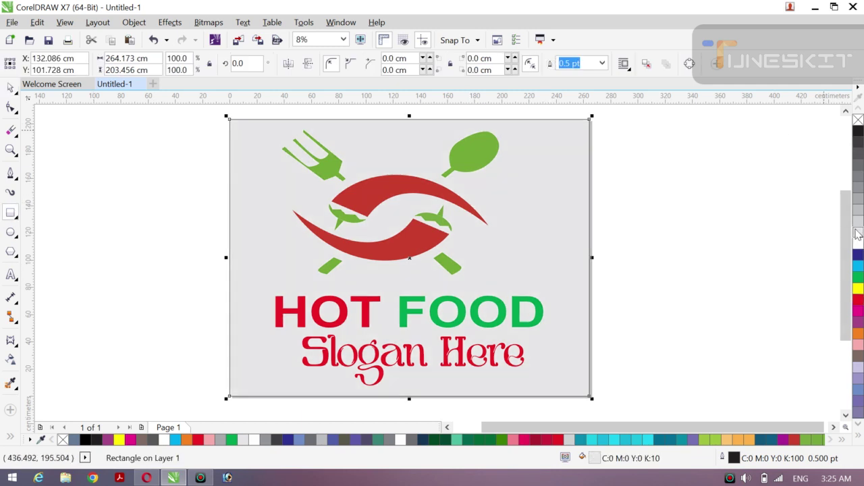
left_click(15, 93)
left_click(37, 85)
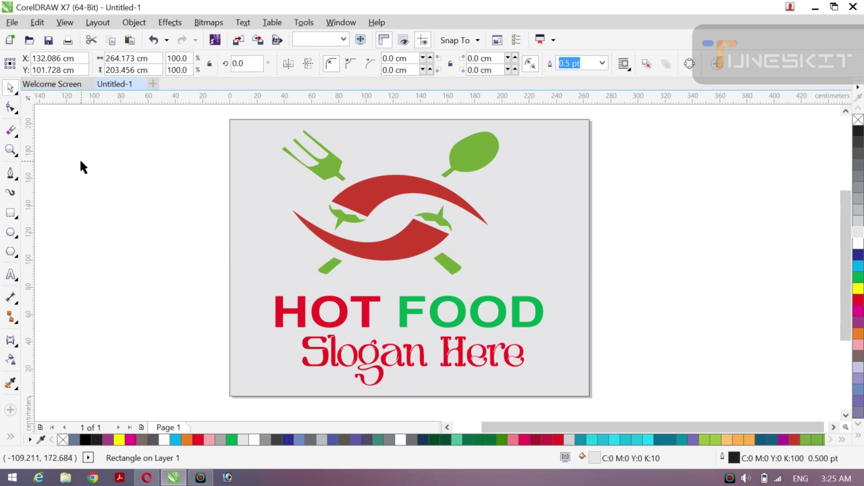
left_click(79, 157)
- Enlarge the gray background rectangle about its center to 104%, about 274.8 by 211.6 cm
left_click(533, 256)
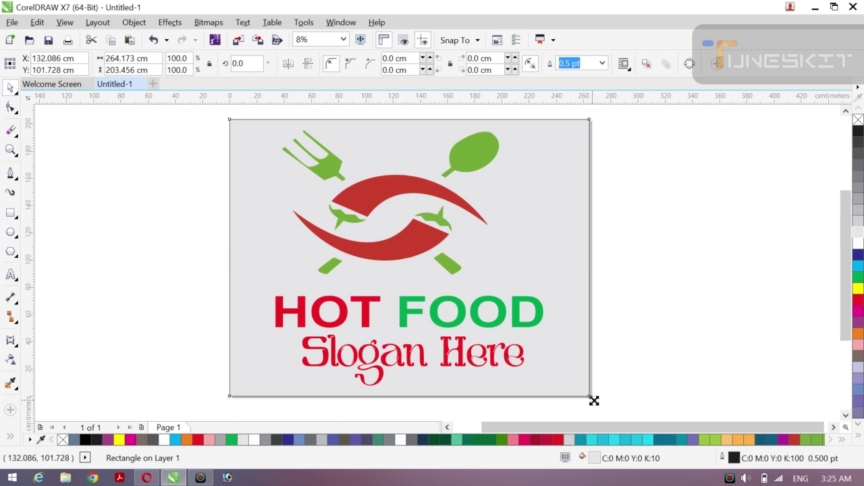
left_click_drag(593, 400, 598, 407)
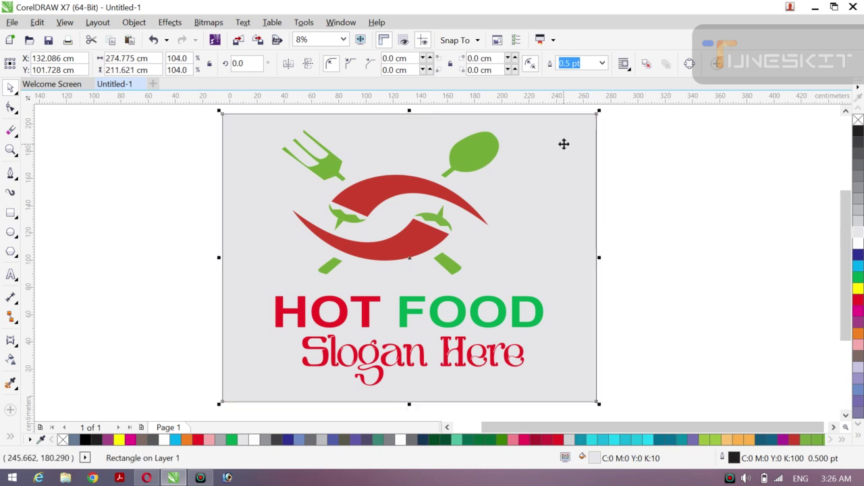
- Remove the outline from the light gray background rectangle
left_click(601, 62)
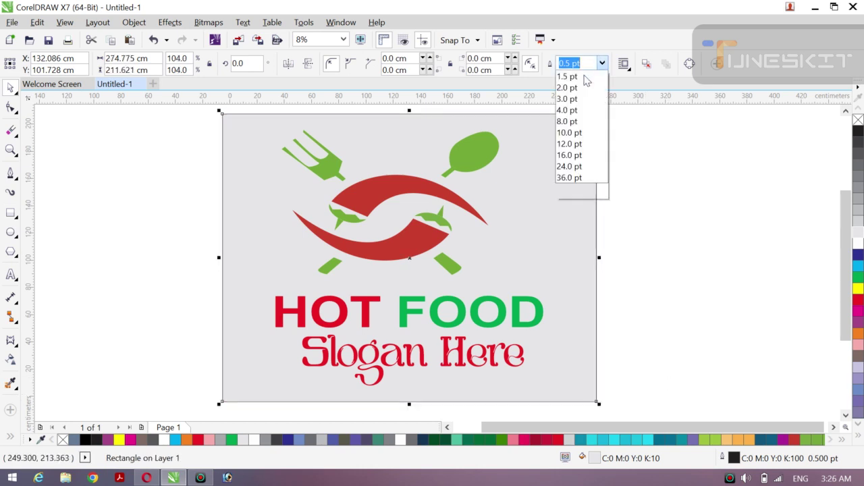
scroll(580, 135, "up", 3)
left_click(574, 70)
left_click(672, 179)
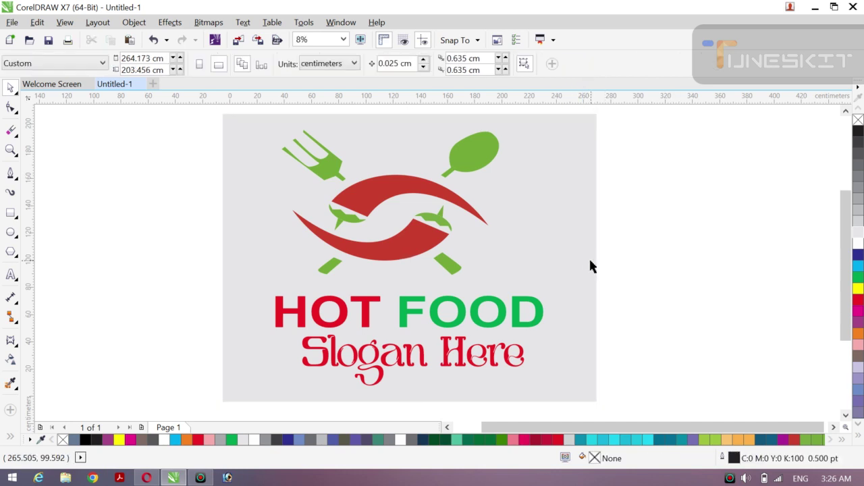
- Enlarge the gray background rectangle about its center to 110%, and extend its upper edge to a height of about 240.4 cm
left_click(567, 253)
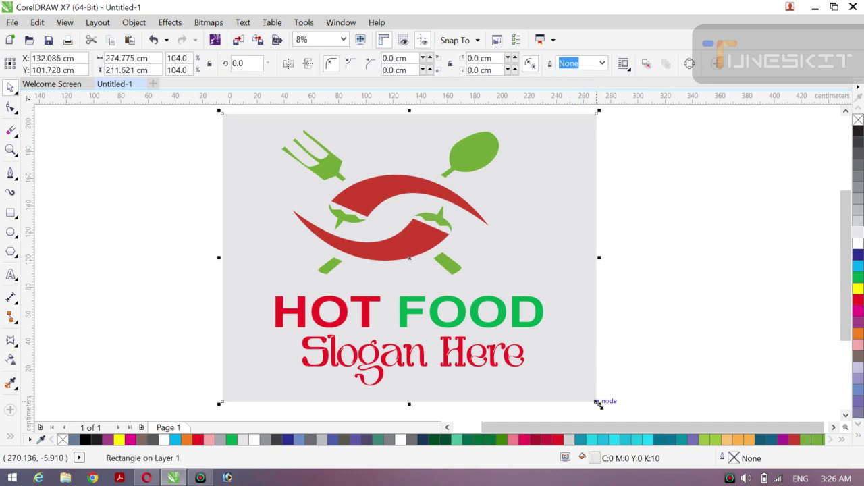
left_click_drag(598, 404, 610, 411)
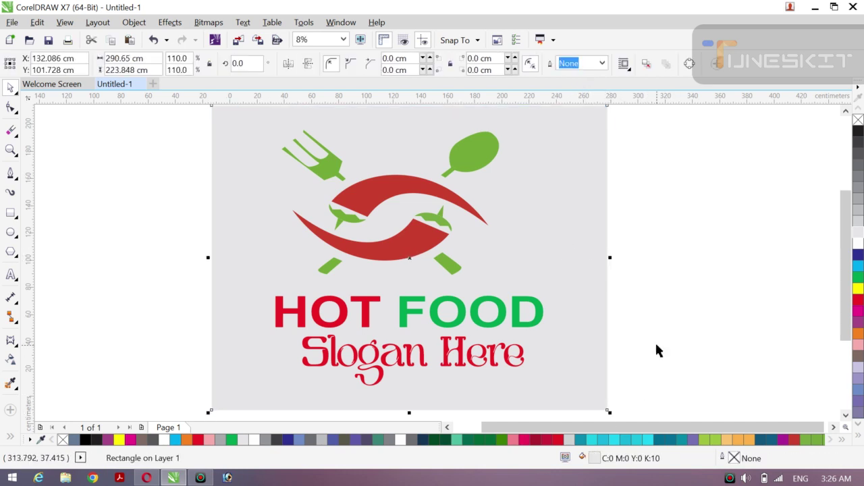
scroll(656, 345, "up", 1)
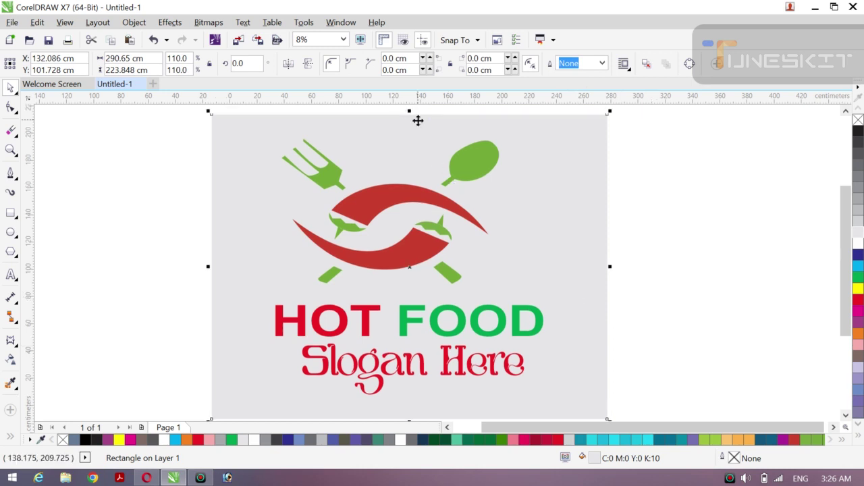
left_click_drag(410, 112, 408, 120)
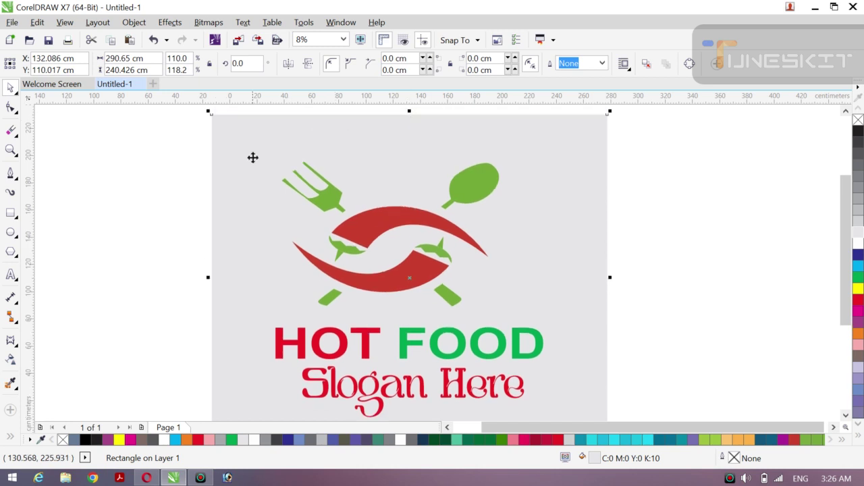
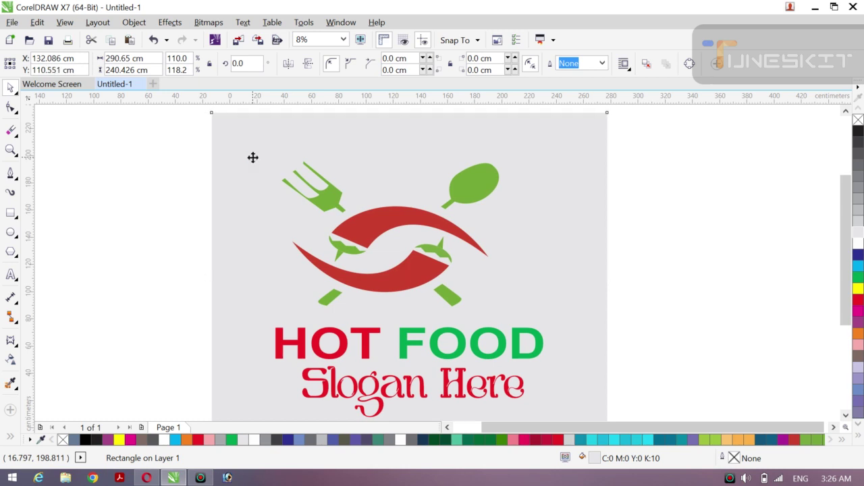
left_click(745, 479)
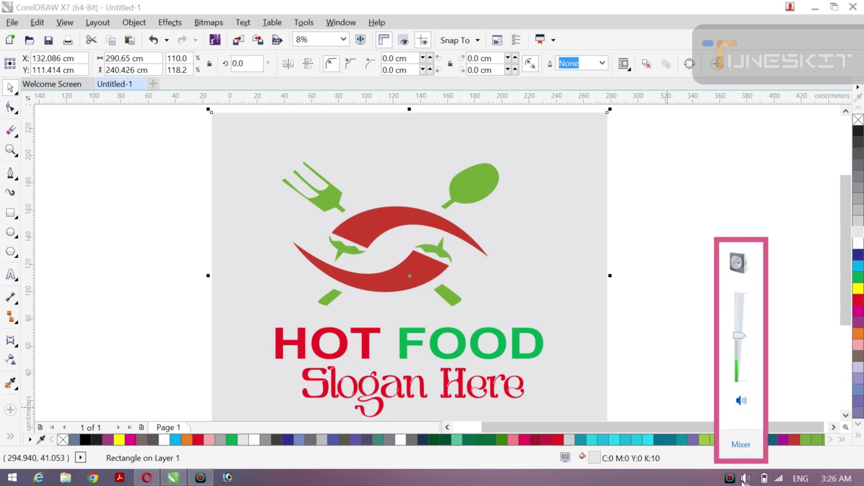
left_click(723, 185)
- Move the gray background rectangle up slightly, to a vertical center position of about 116 cm
left_click(501, 211)
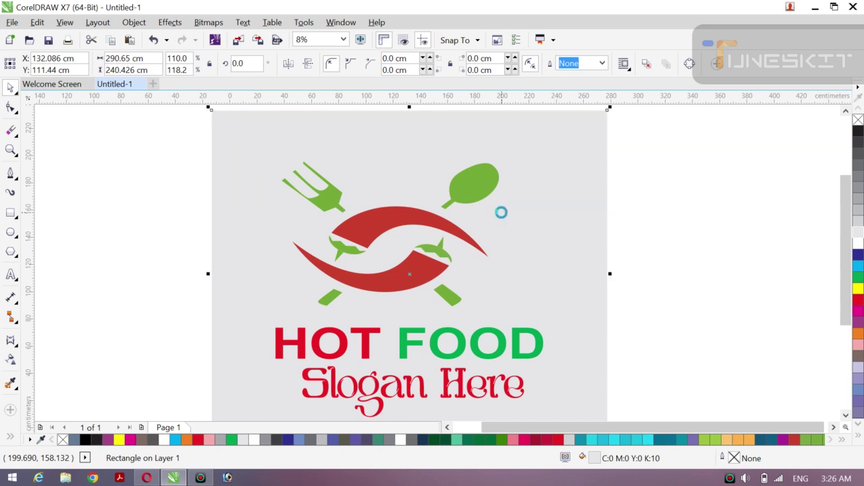
left_click(501, 213)
left_click_drag(488, 237, 496, 233)
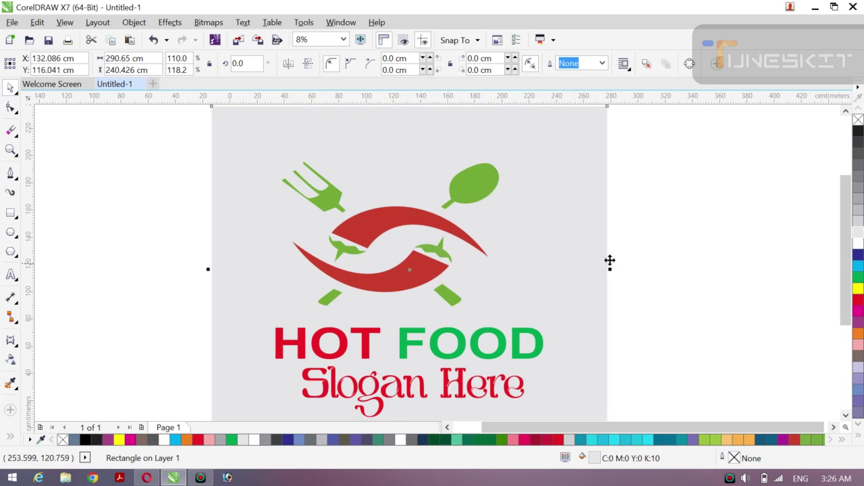
left_click(666, 217)
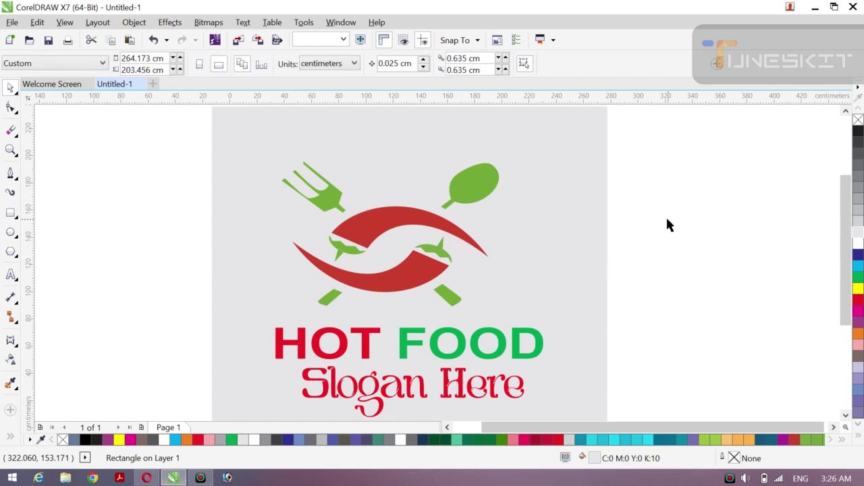
- Reduce the gray background rectangle's height to about 221.8 cm and reposition it behind the logo at about X 129.3, Y 121 cm
left_click(434, 127)
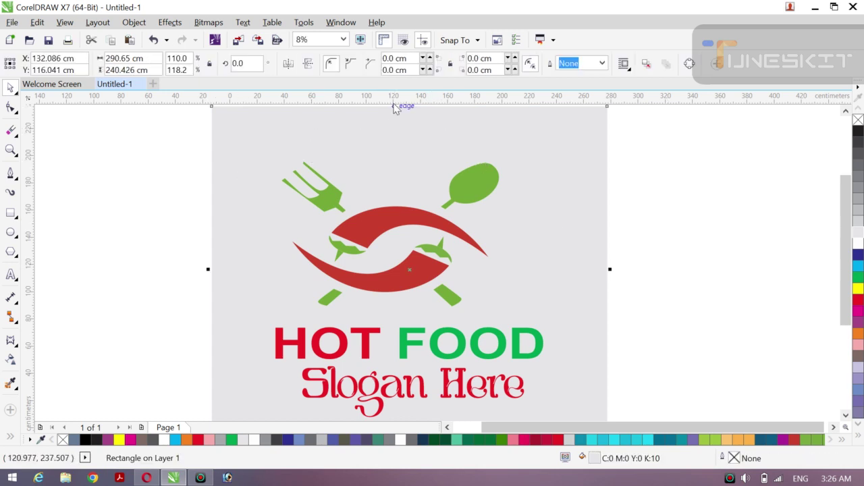
mouse_move(393, 111)
left_mouse_down()
mouse_move(409, 106)
mouse_move(410, 113)
left_mouse_up()
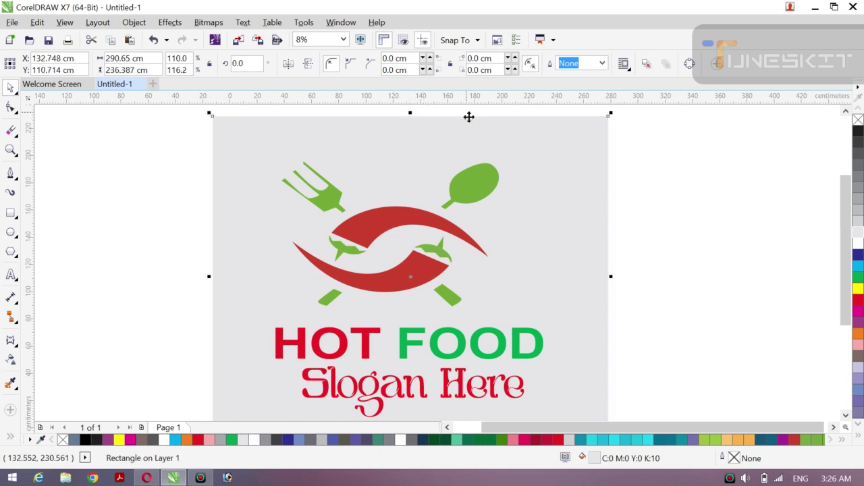
left_click_drag(424, 147, 423, 141)
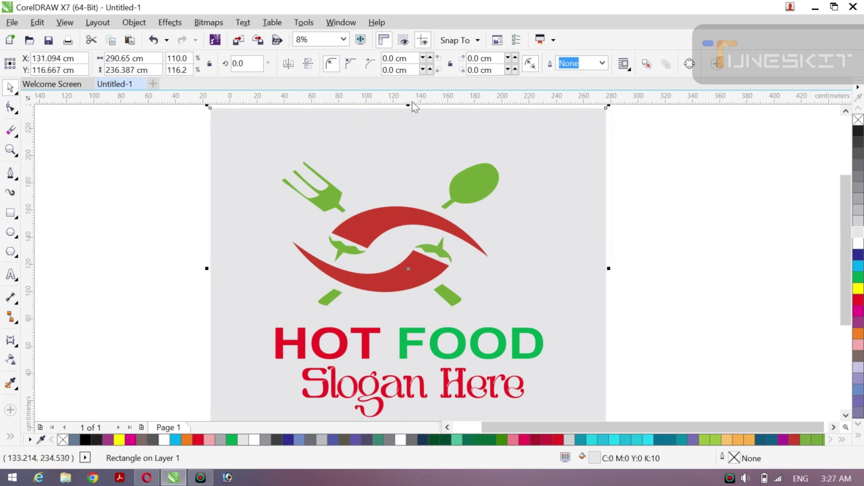
left_click_drag(407, 112, 407, 138)
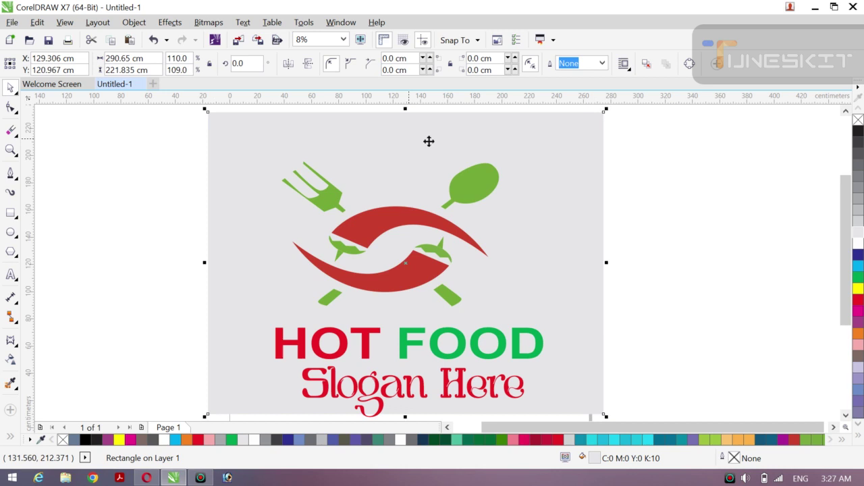
left_click(621, 208)
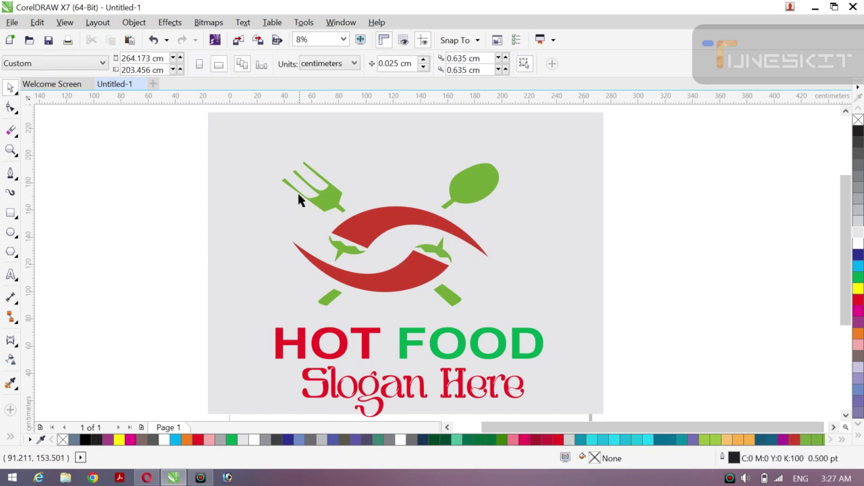
- Draw a straight diagonal line with the Pen tool across the background's upper-left corner, spanning about 47 by 50.3 cm
left_click(239, 193)
left_click(12, 175)
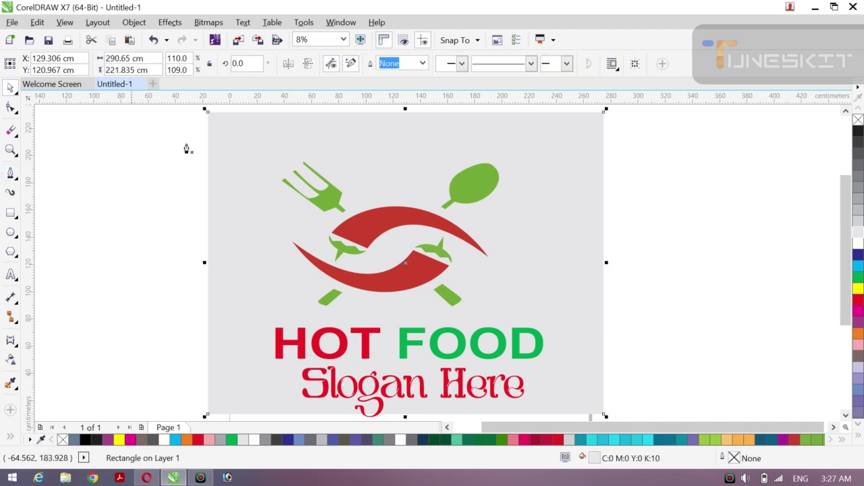
left_click(208, 181)
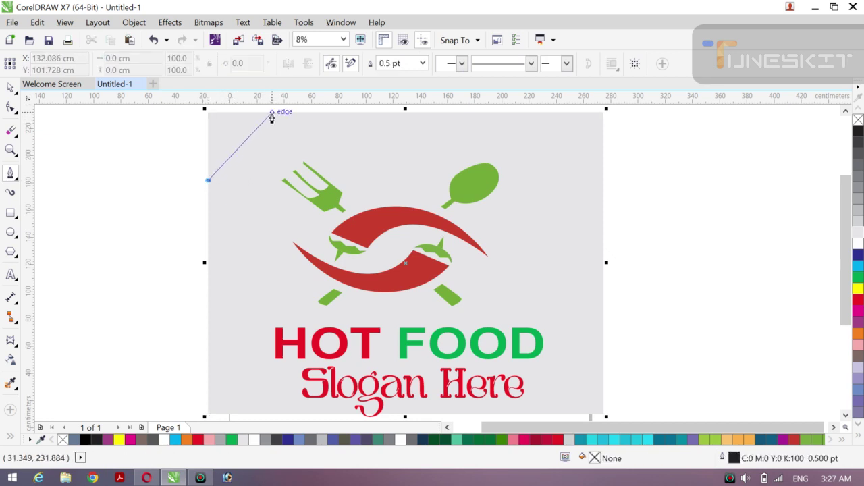
double_click(271, 116)
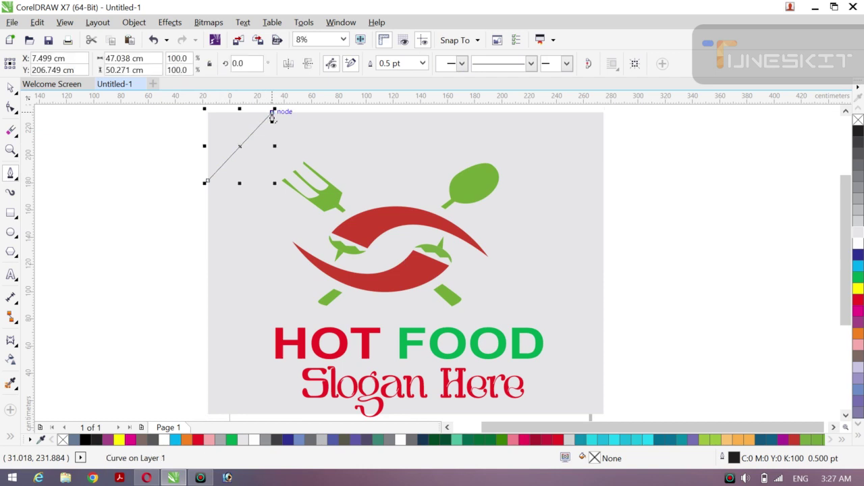
left_click(16, 94)
left_click(43, 85)
left_click(77, 134)
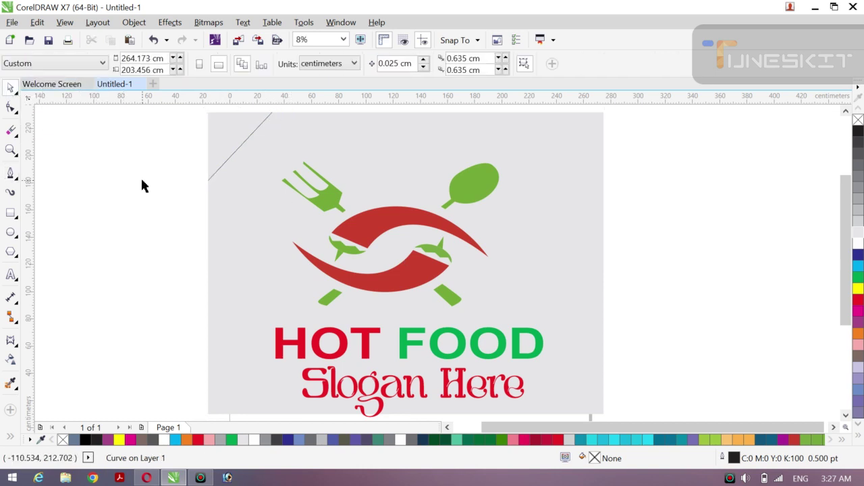
- Create a filled triangle in the background corner cut off by the diagonal line, using Smart Fill without an outline
left_click(10, 439)
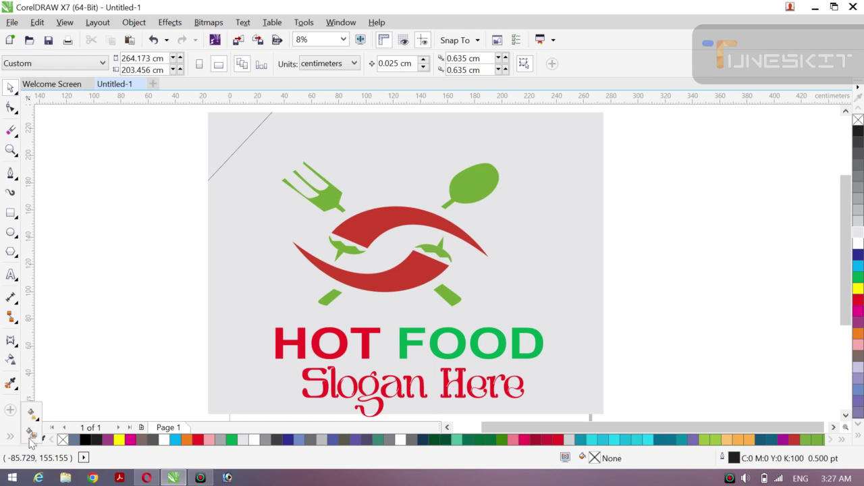
left_click(251, 123)
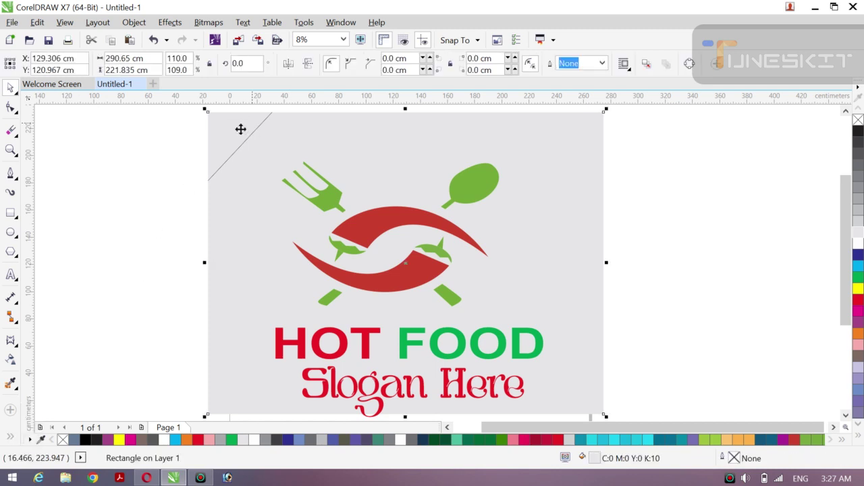
left_click(12, 437)
left_click(32, 432)
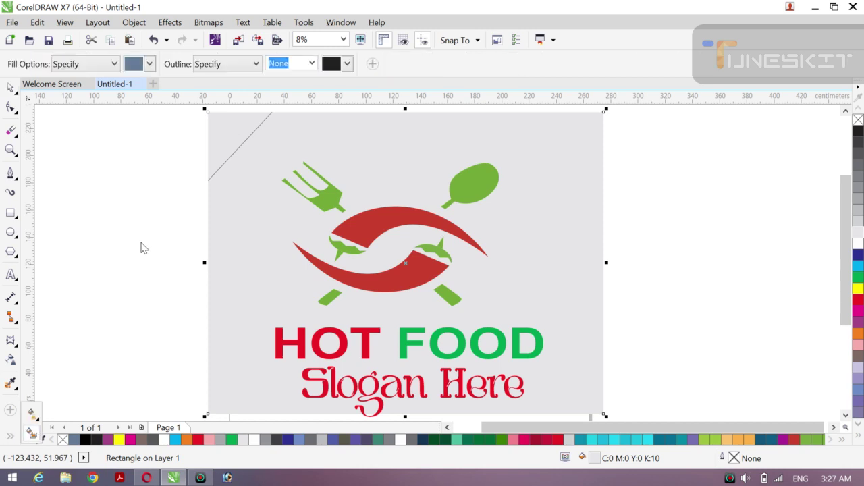
left_click(230, 135)
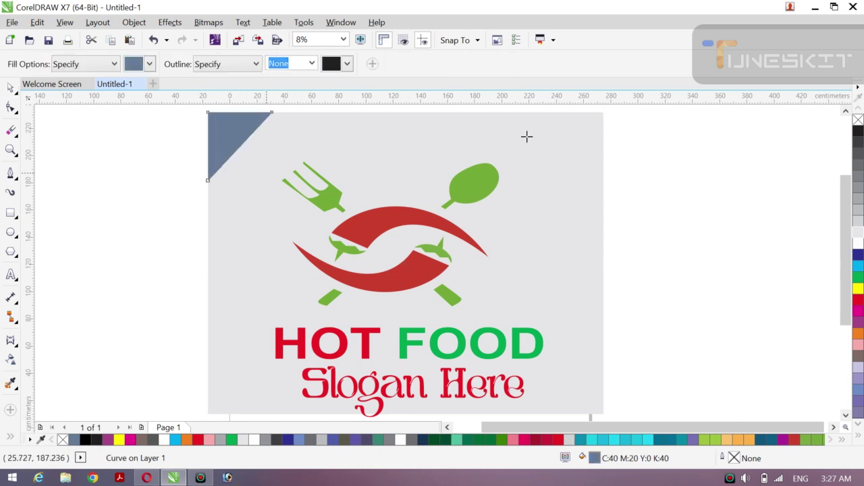
- Try black and yellow fills on the corner triangle, and settle on red (C:0 M:100 Y:100 K:0)
left_click(858, 131)
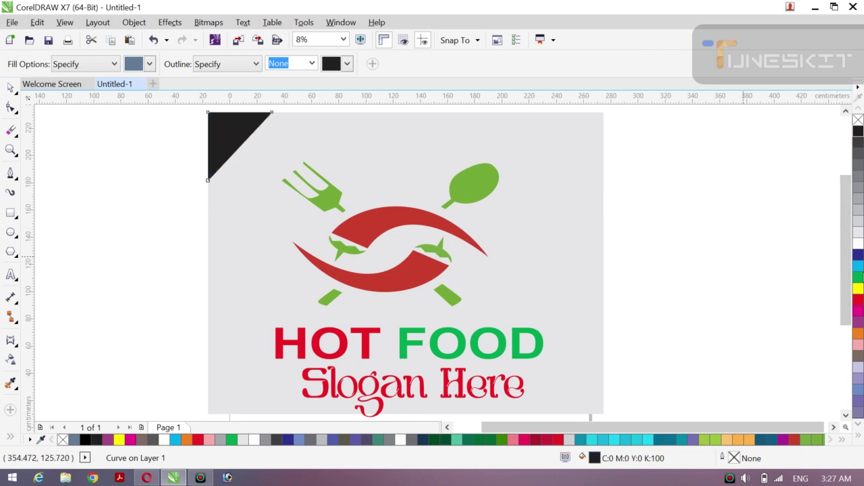
left_click(857, 289)
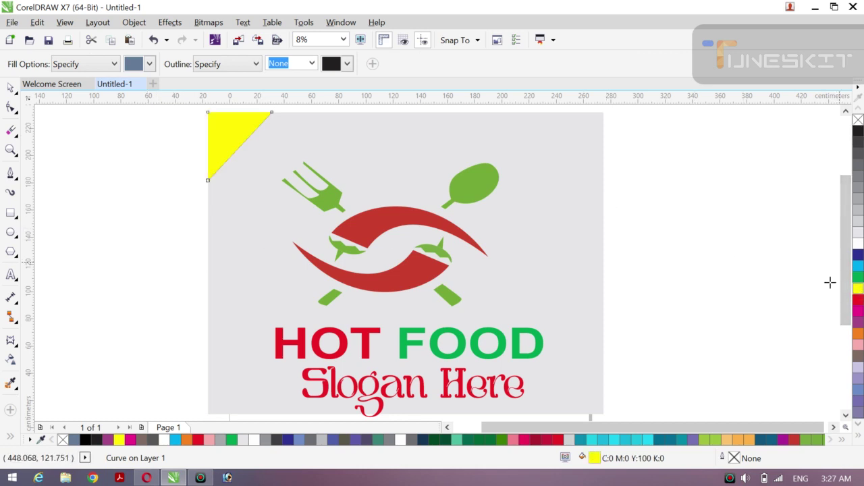
left_click(857, 300)
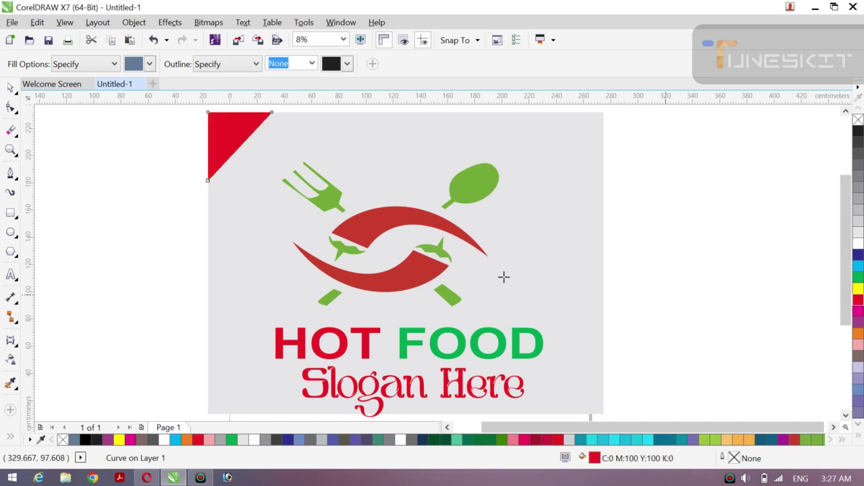
left_click(10, 88)
left_click(81, 154)
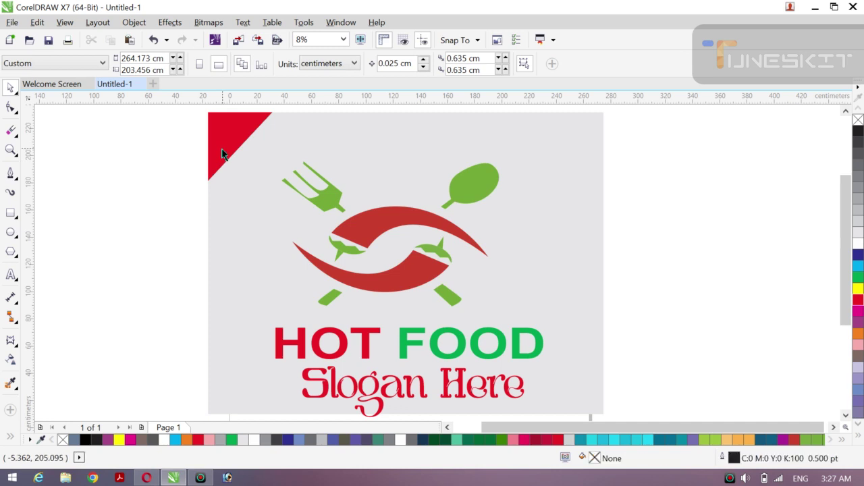
- Set the outline of the red corner triangle to None
left_click(223, 154)
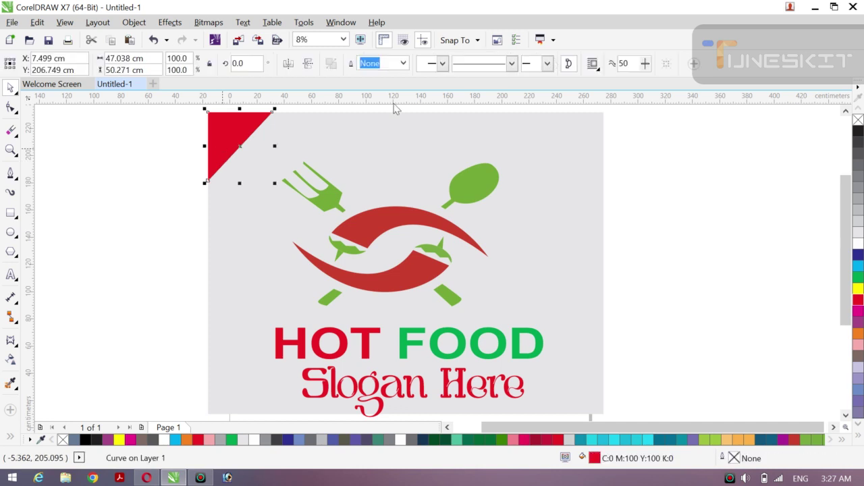
left_click(403, 64)
left_click(382, 77)
left_click(171, 215)
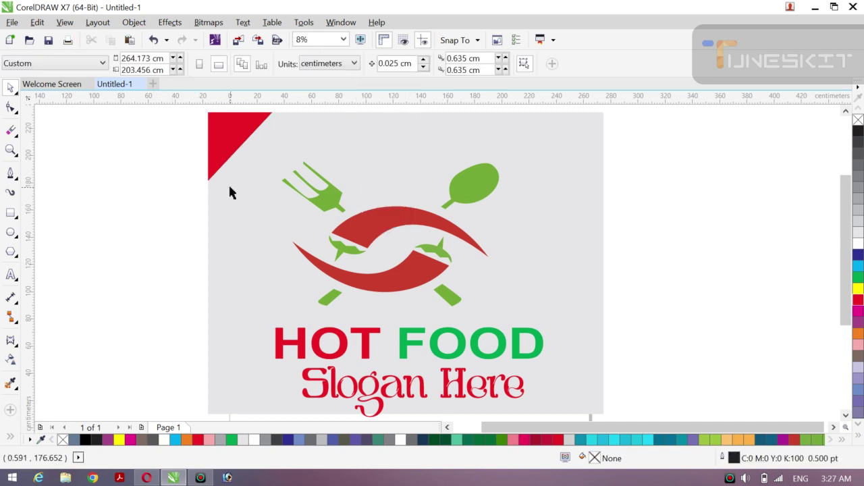
left_click(228, 183)
left_click(103, 203)
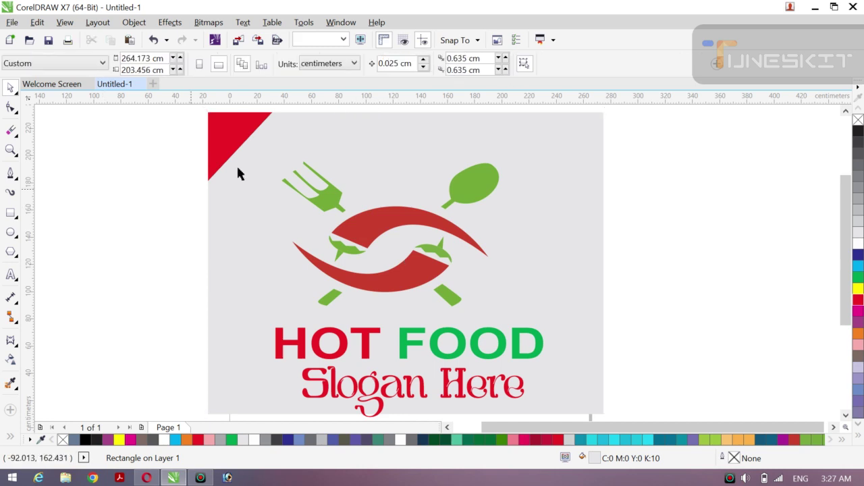
- Apply a linear fountain fill to the corner triangle, running diagonally inward from red to light gray
left_click(234, 140)
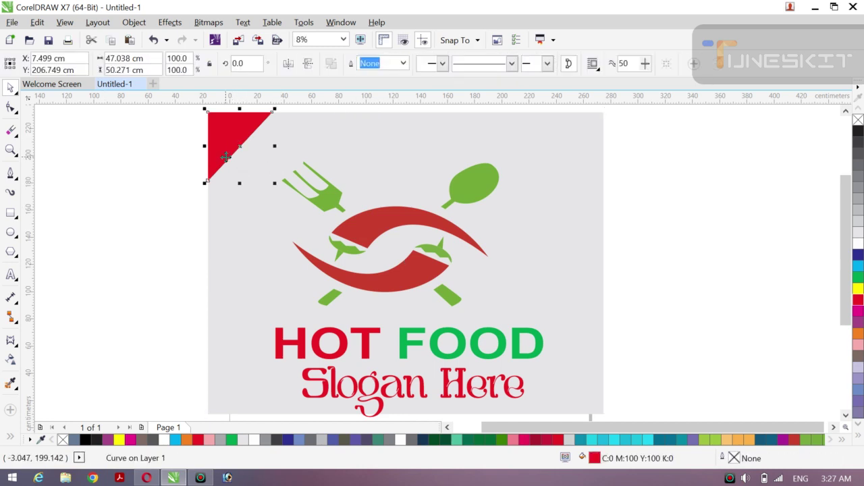
key("g")
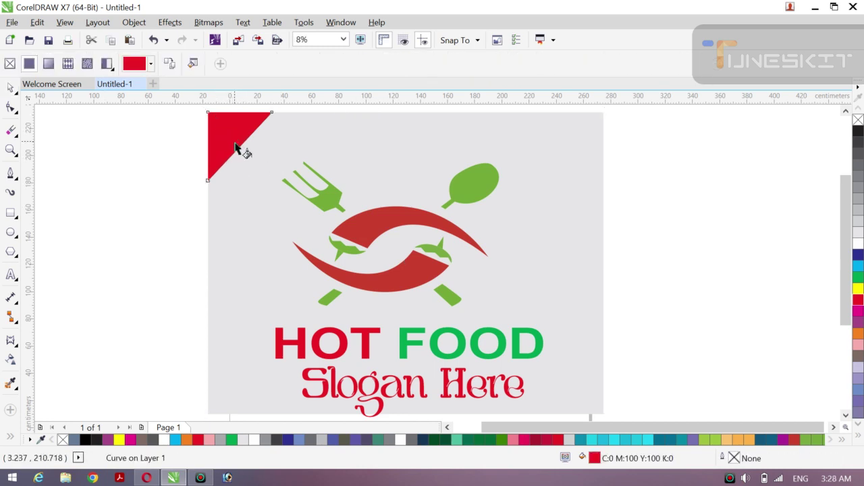
left_click_drag(215, 128, 243, 171)
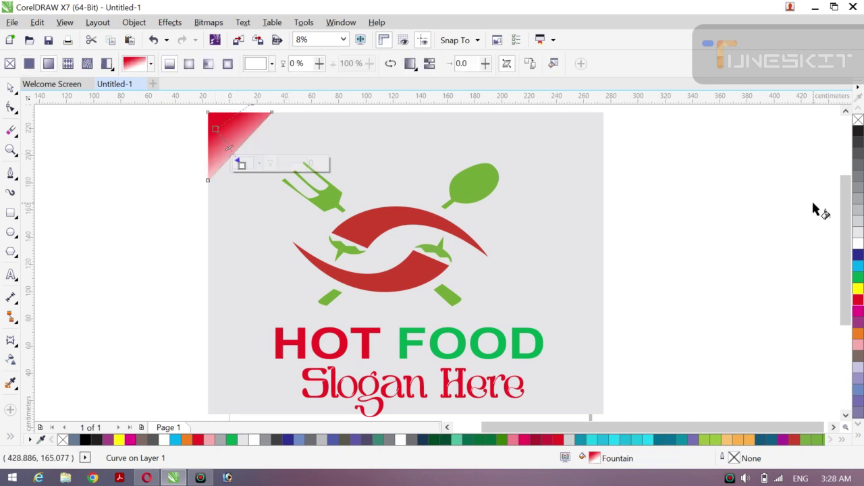
left_click(858, 221)
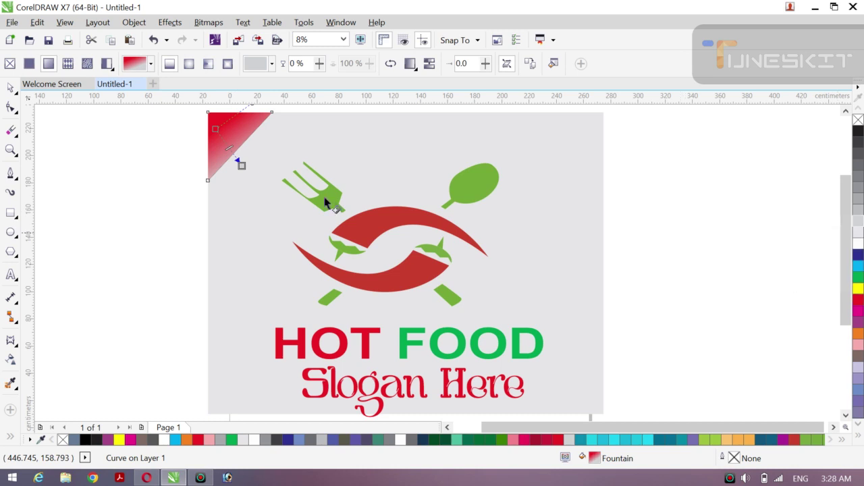
- Stretch the corner triangle's linear gradient from the background's upper-left corner inward toward the logo, moving its midpoint farther along
left_click_drag(265, 195, 270, 217)
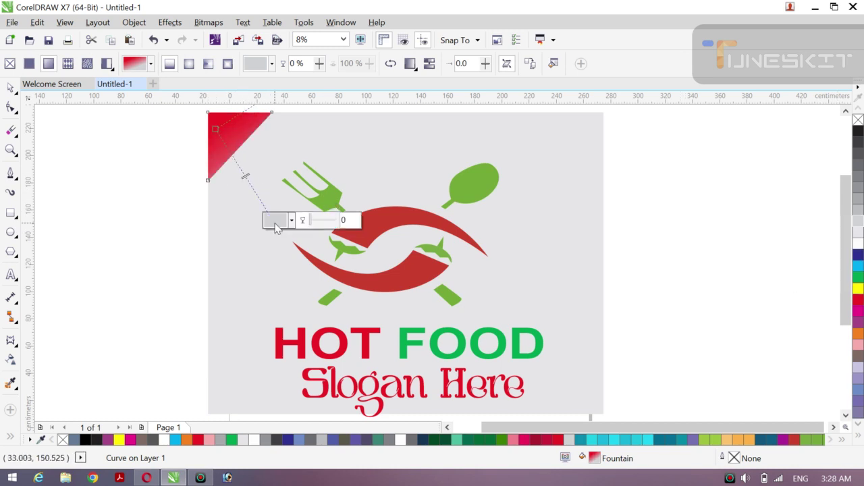
left_click_drag(215, 127, 208, 111)
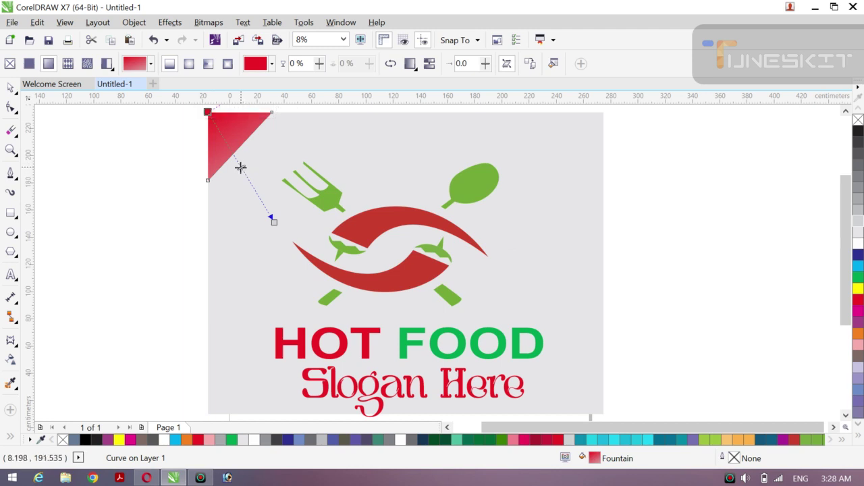
left_click_drag(242, 170, 253, 187)
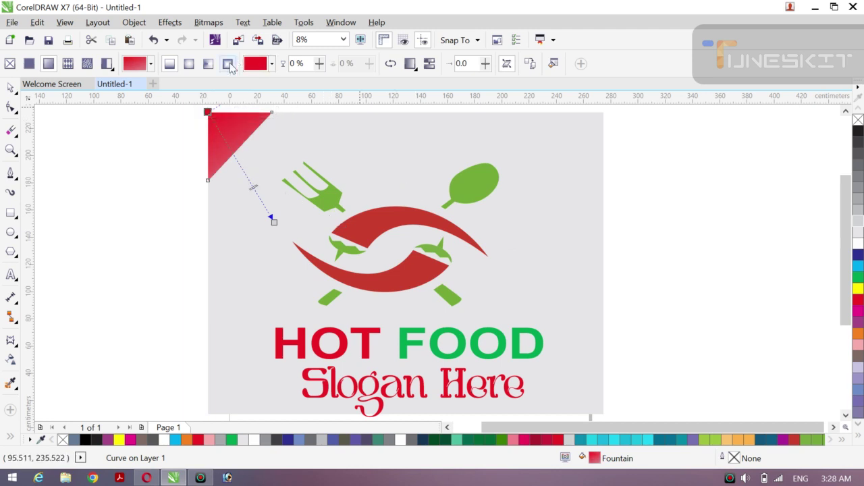
- Change the corner triangle's gradient to a rectangular fountain fill, recolor its center node gray, and move that node outside the background
left_click(229, 63)
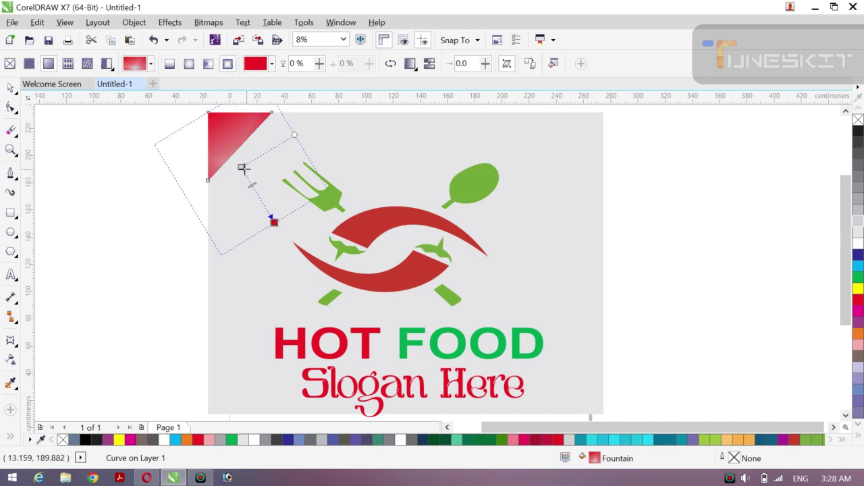
left_click_drag(243, 168, 245, 196)
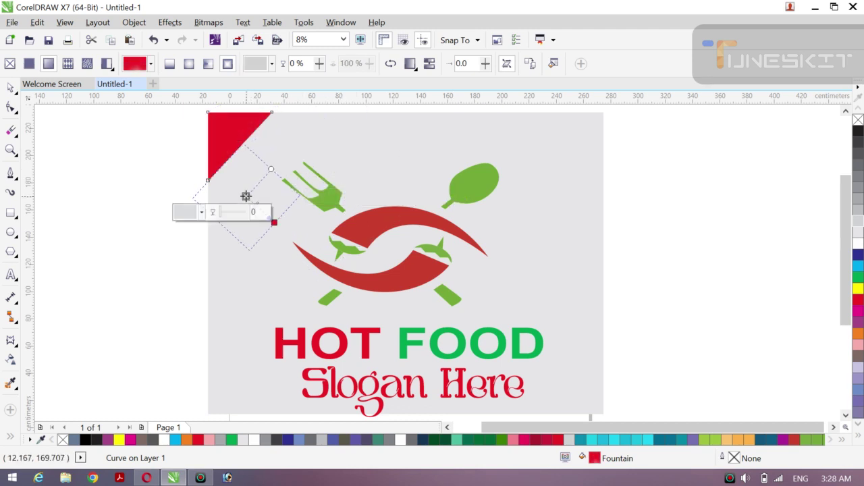
left_click(859, 179)
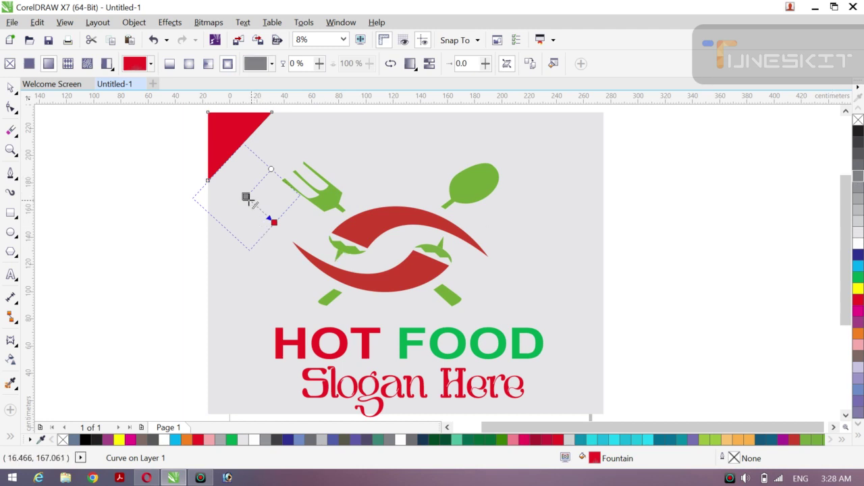
left_click_drag(246, 196, 194, 149)
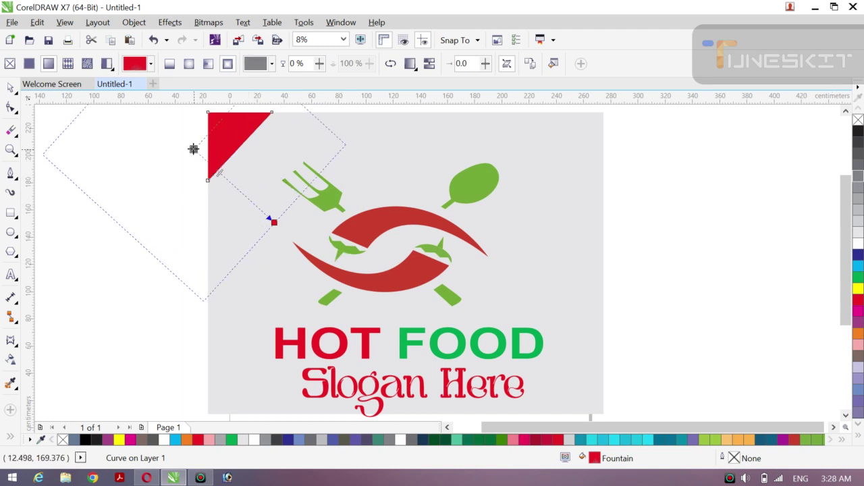
- Add a gray intermediate color to the triangle's gradient, move the center node onto its diagonal edge in light gray, and skew the fill
double_click(233, 186)
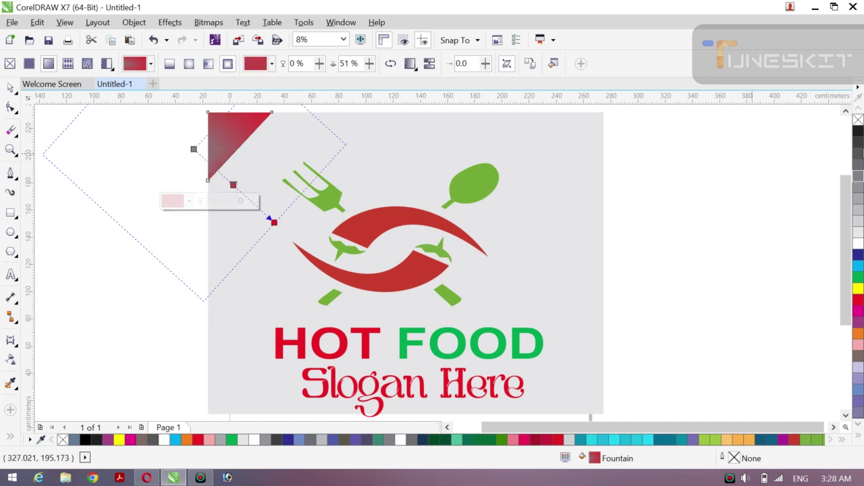
left_click_drag(861, 199, 233, 185)
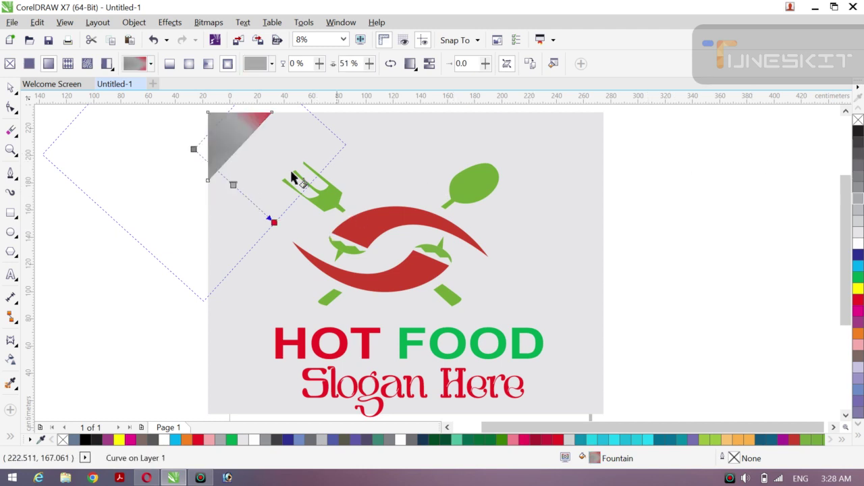
left_click_drag(193, 150, 232, 186)
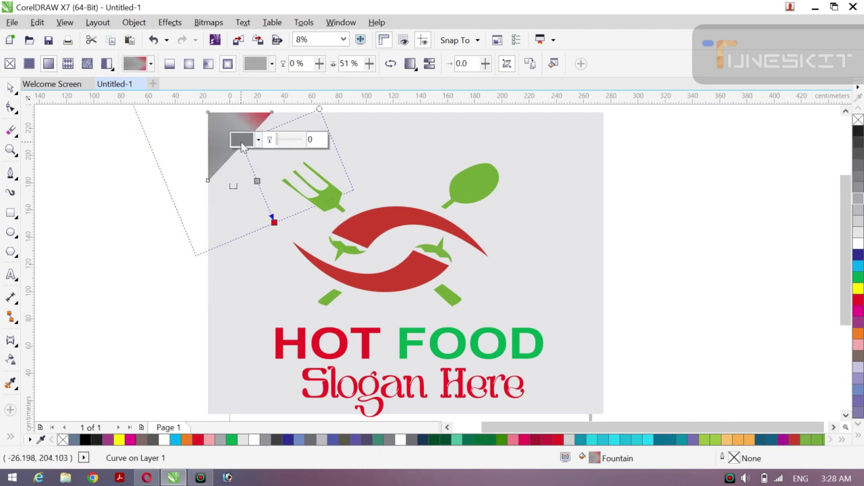
left_click(858, 233)
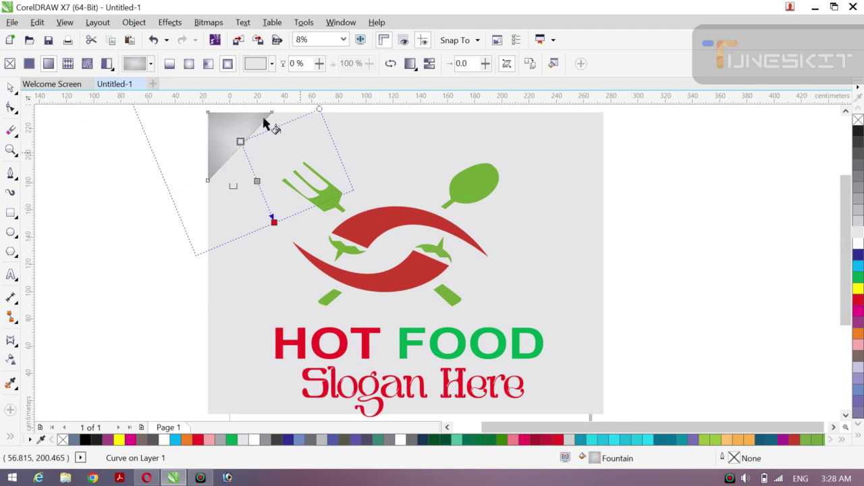
left_click_drag(319, 109, 351, 141)
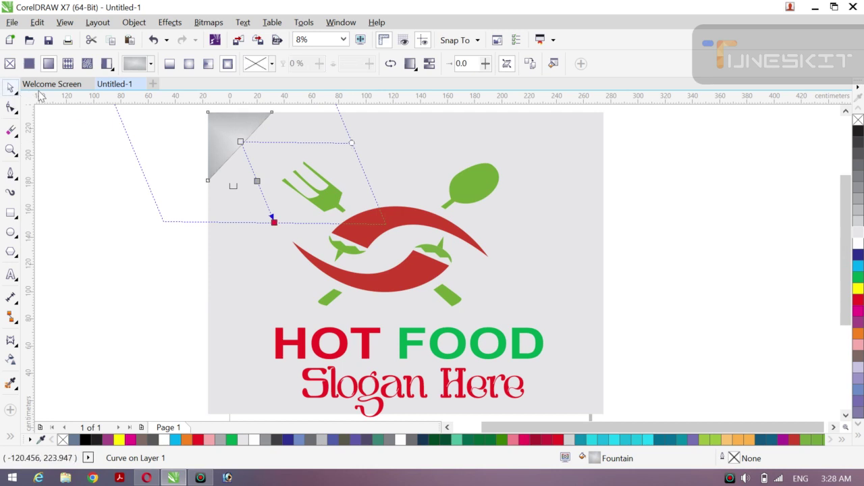
- Set the outline width of the gray gradient corner triangle to None
left_click(10, 88)
left_click(45, 86)
left_click(131, 205)
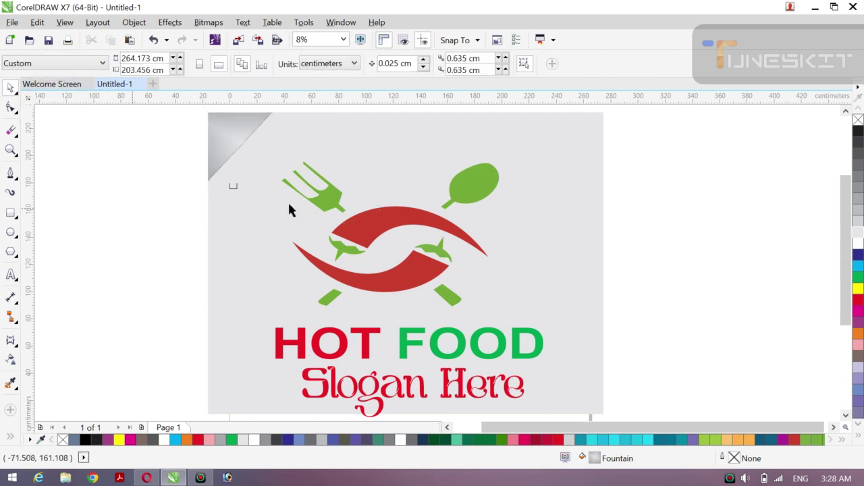
left_click(218, 161)
left_click(403, 62)
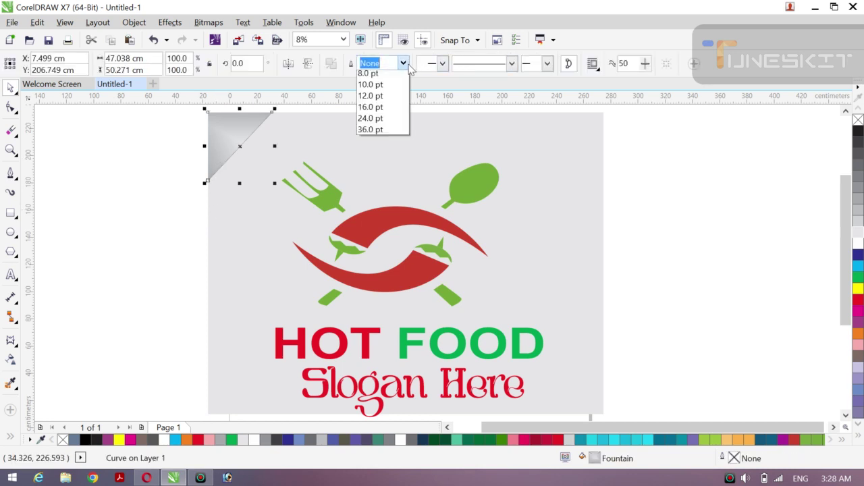
left_click(368, 76)
left_click(81, 234)
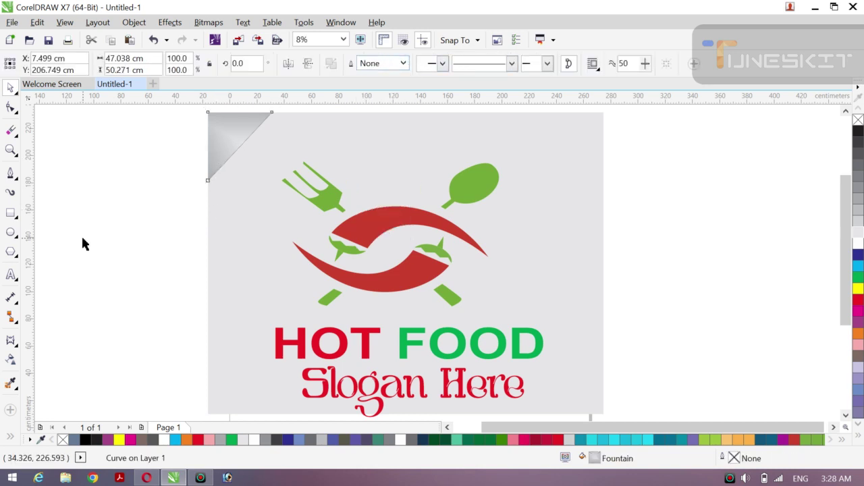
scroll(211, 108, "up", 1)
scroll(213, 113, "down", 3)
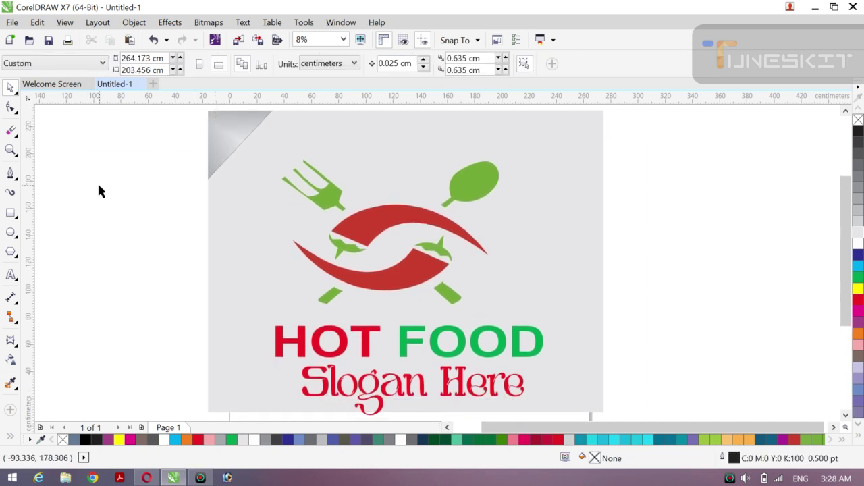
- Move the gray gradient triangle aside and delete the diagonal line beneath it
left_click(225, 142)
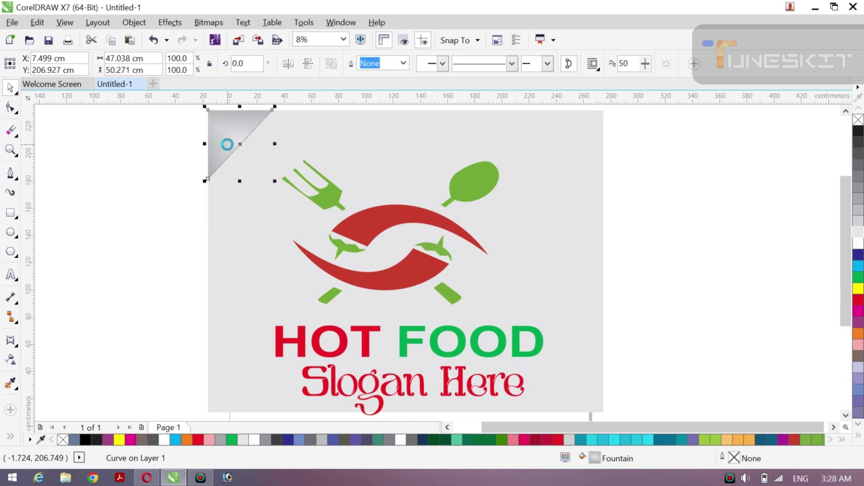
left_click_drag(227, 144, 206, 144)
left_click(135, 206)
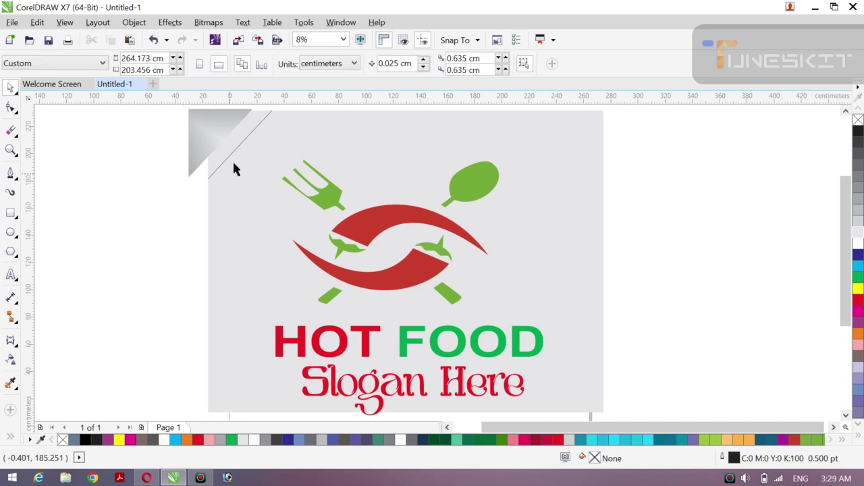
left_click(241, 146)
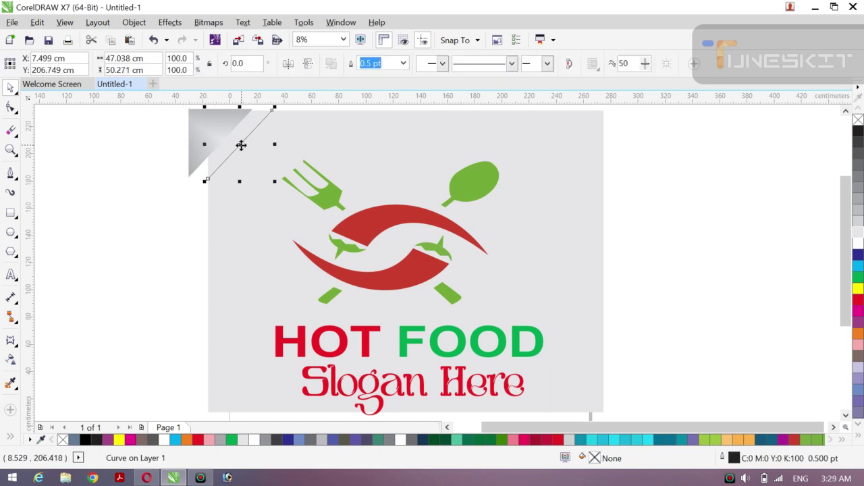
key("Delete")
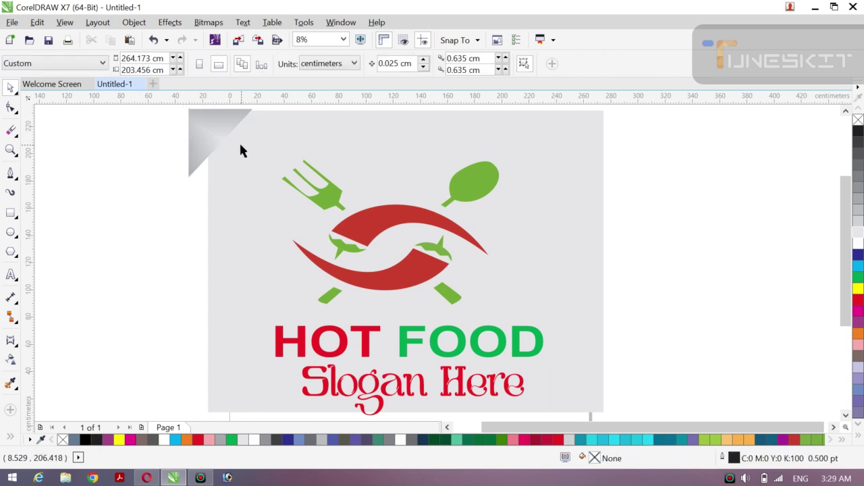
- Move the gray gradient triangle back into the upper-left corner of the background
left_click(204, 141)
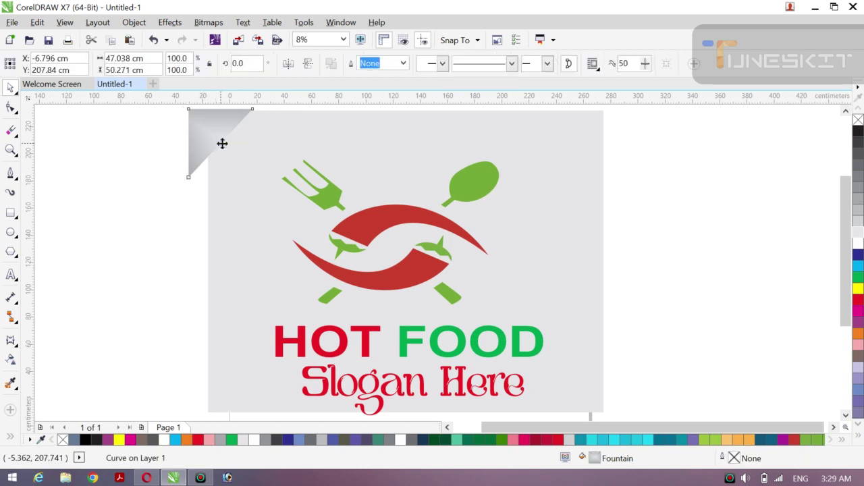
left_click_drag(222, 143, 240, 145)
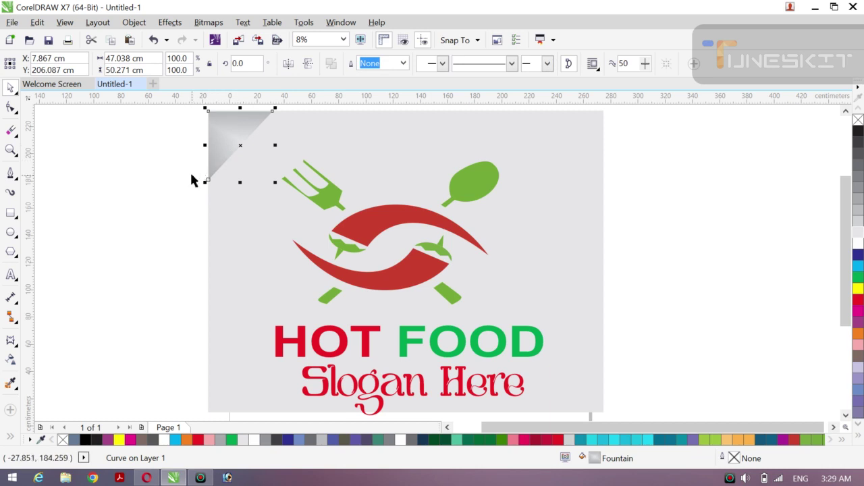
left_click(159, 198)
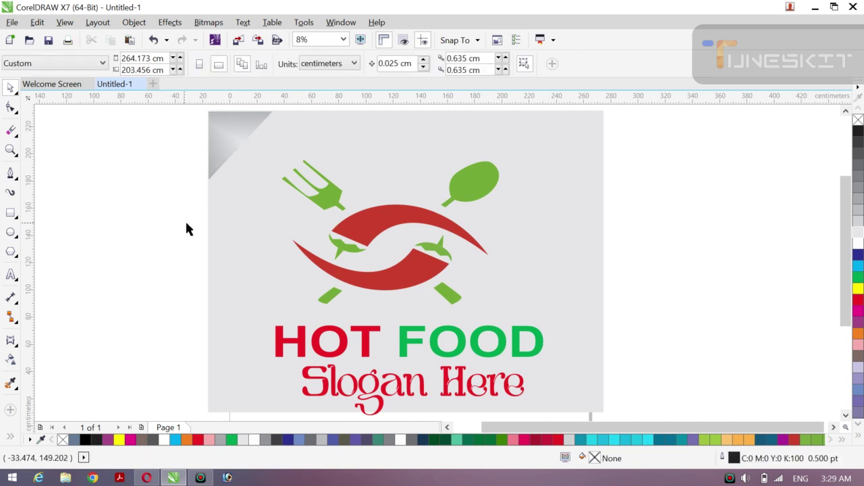
- Duplicate the gray gradient triangle, rotate the copy to about 270°, and fit it into the background's upper-right corner
left_click(235, 145)
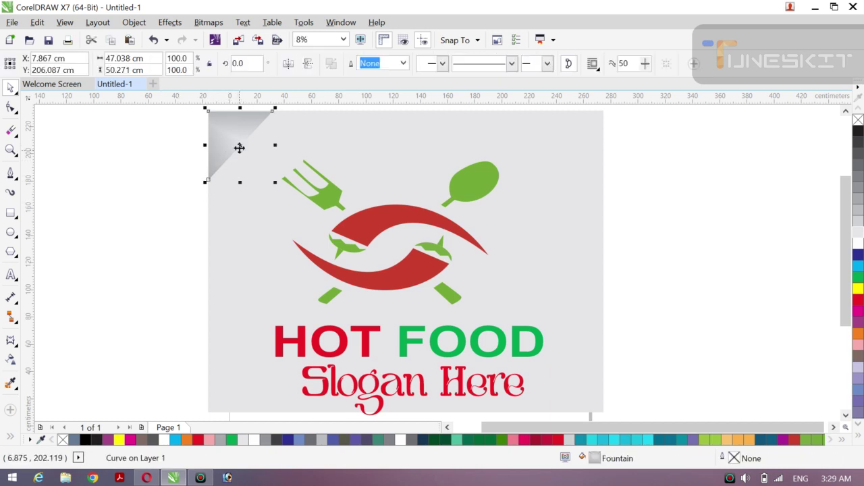
left_click_drag(240, 146, 567, 164)
left_click(566, 156)
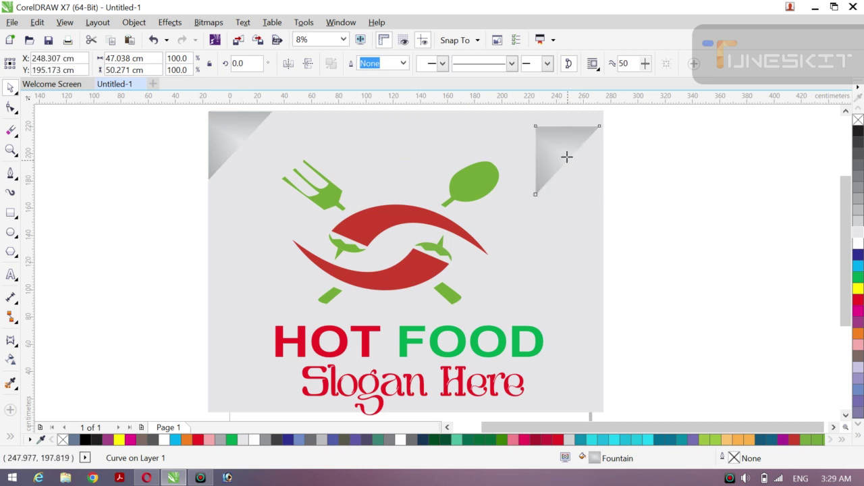
left_click_drag(598, 123, 601, 193)
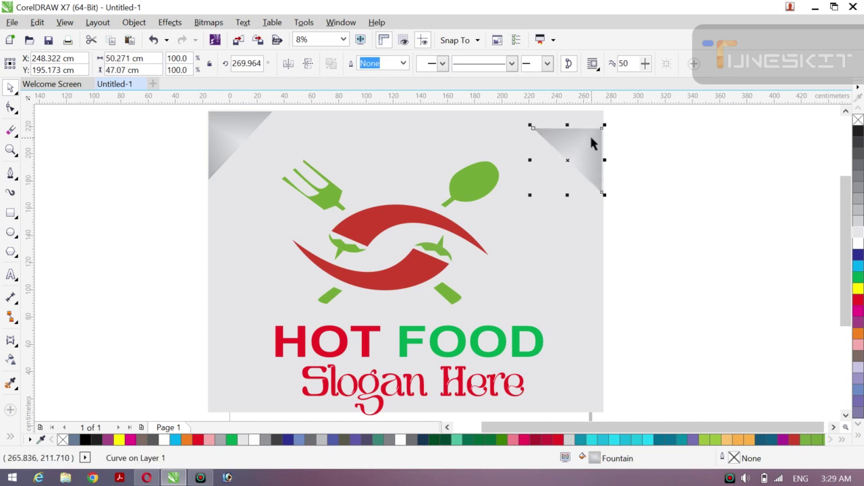
left_click_drag(601, 128, 605, 109)
left_click(662, 174)
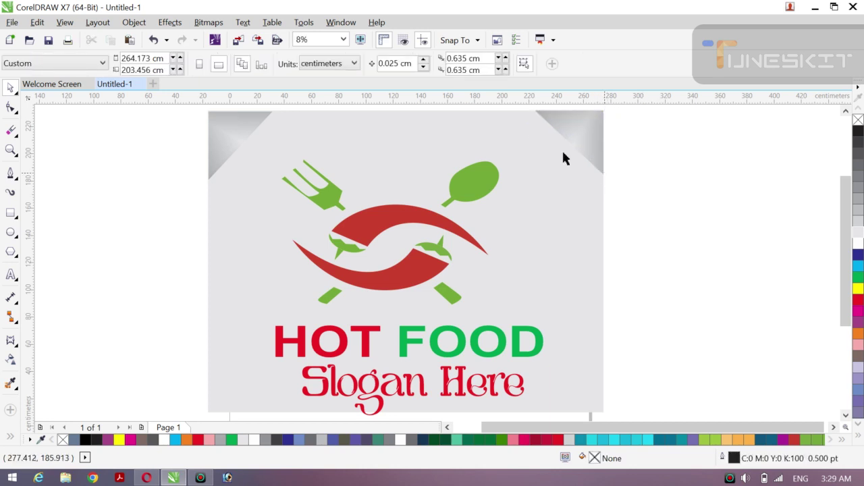
- Try a black fill on the upper-right corner triangle, and settle on red (C:0 M:100 Y:100 K:0)
left_click(591, 143)
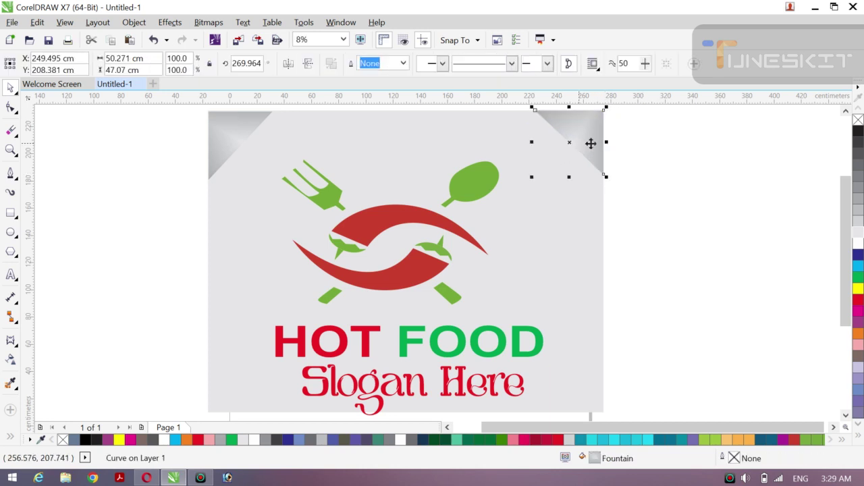
left_click(858, 133)
left_click(814, 193)
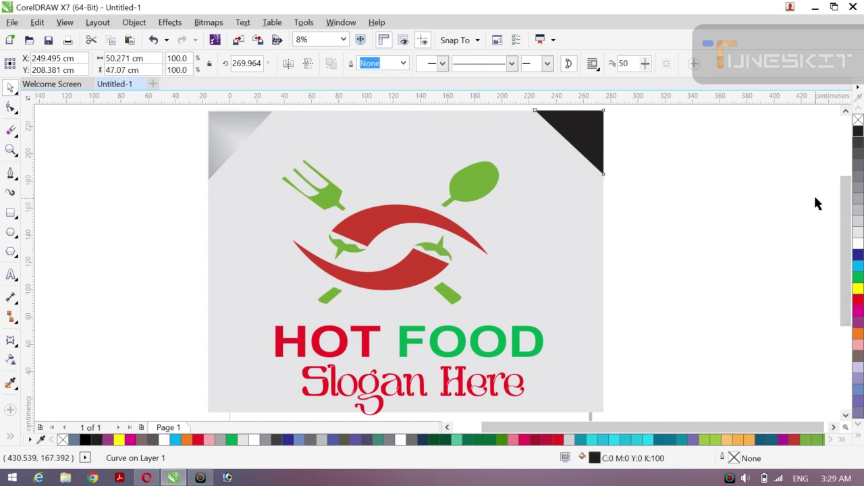
left_click(583, 145)
left_click(858, 300)
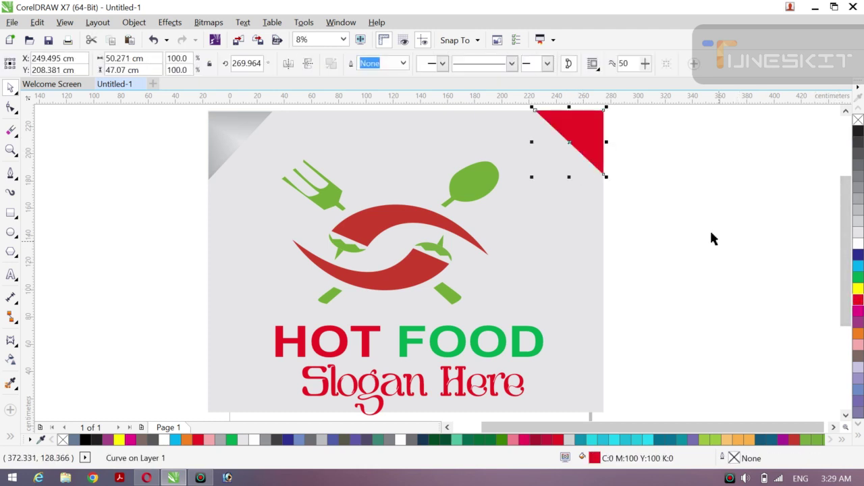
left_click(709, 233)
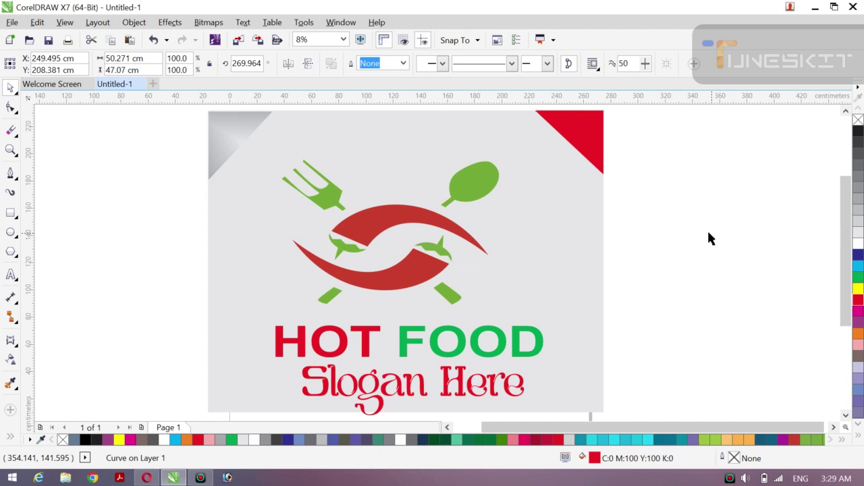
- Duplicate the red triangle, rotate the copy to about 90°, and fit it into the background's lower-left corner
left_click(578, 145)
left_click_drag(572, 138, 276, 299)
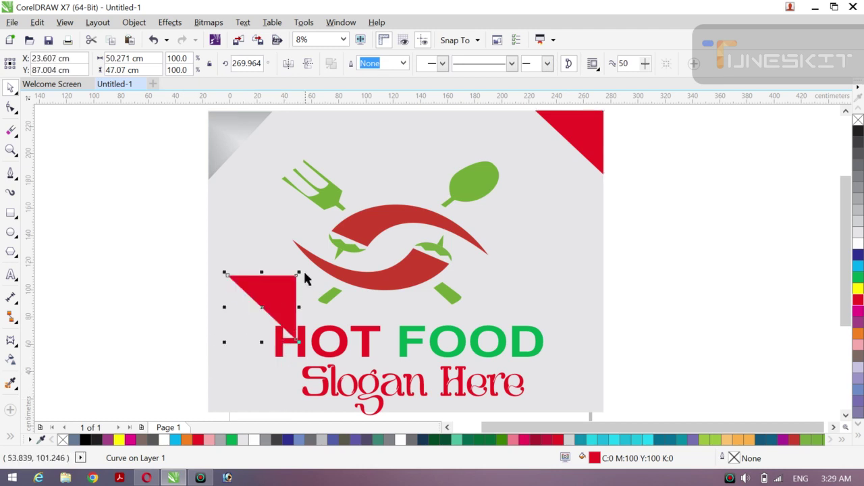
left_click_drag(298, 271, 214, 339)
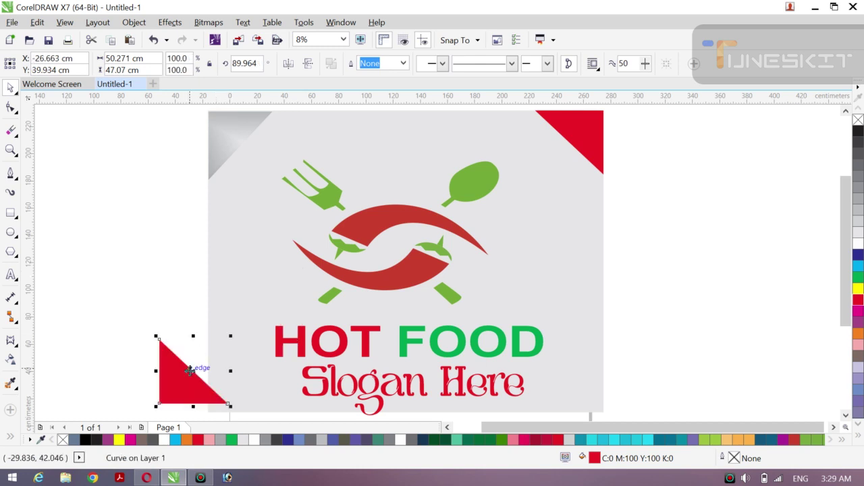
left_click_drag(192, 370, 251, 373)
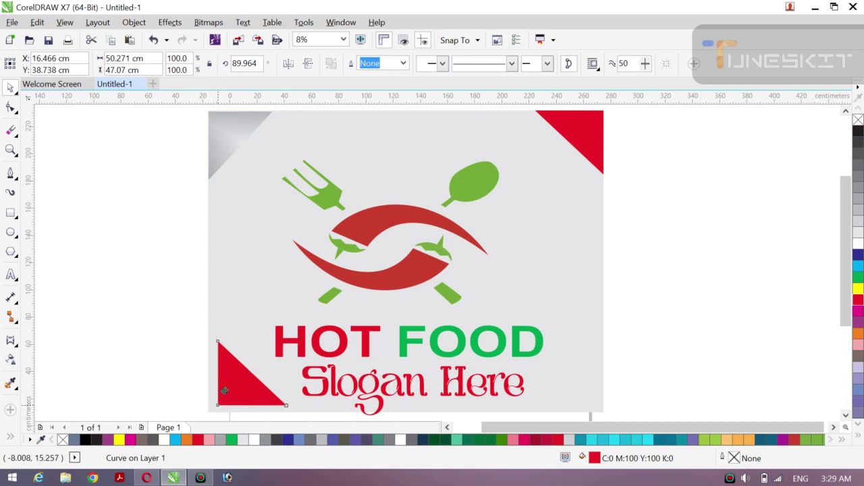
left_click_drag(217, 405, 209, 409)
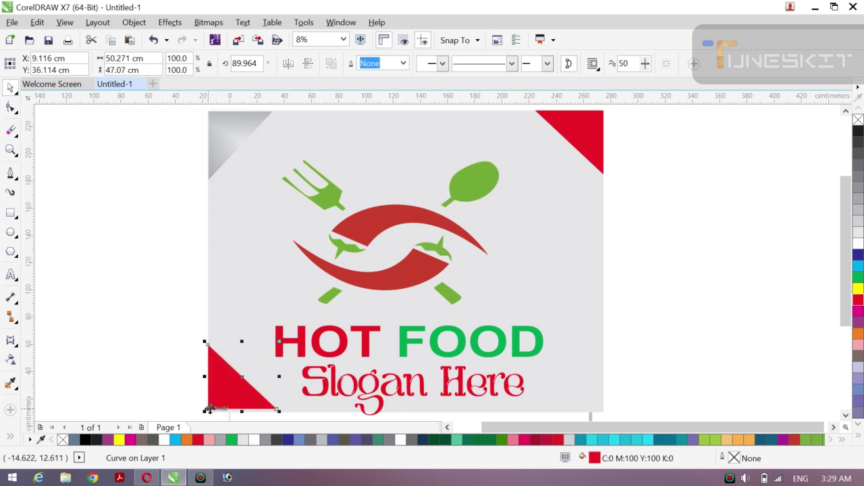
- Nudge the red triangle in the lower-left corner so its edges line up with the background's corner
left_click(170, 378)
left_click(232, 386)
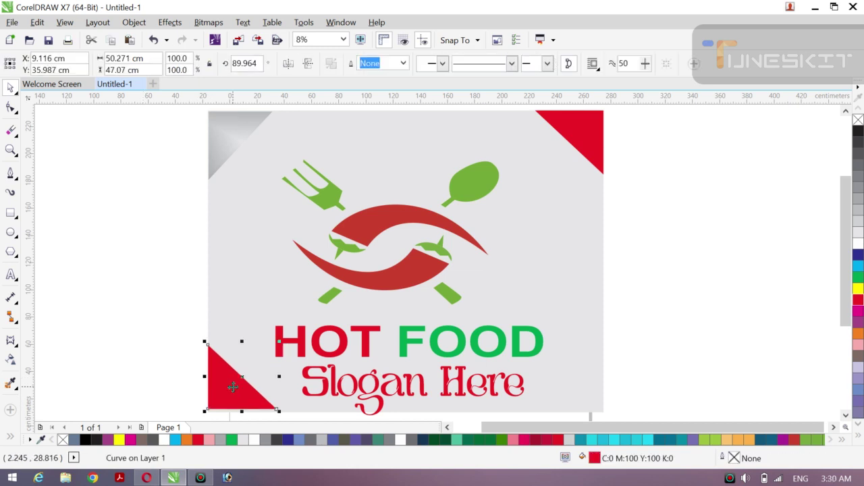
left_click_drag(232, 386, 247, 379)
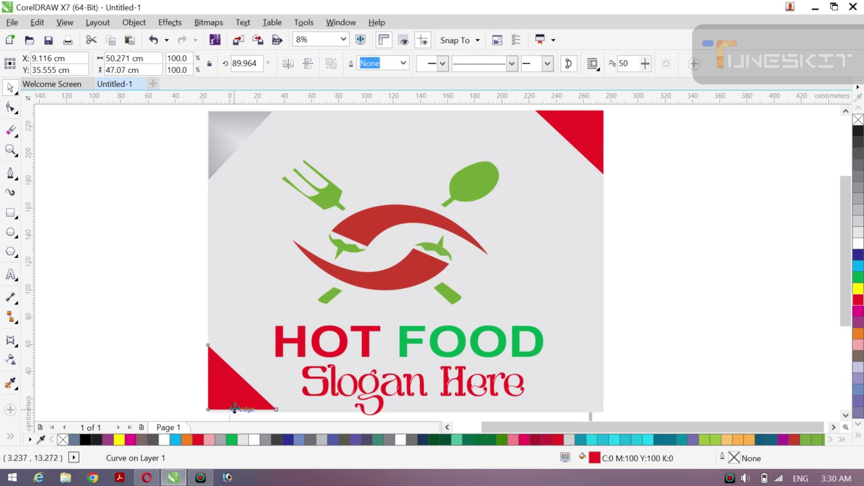
left_click_drag(234, 408, 235, 409)
left_click(122, 373)
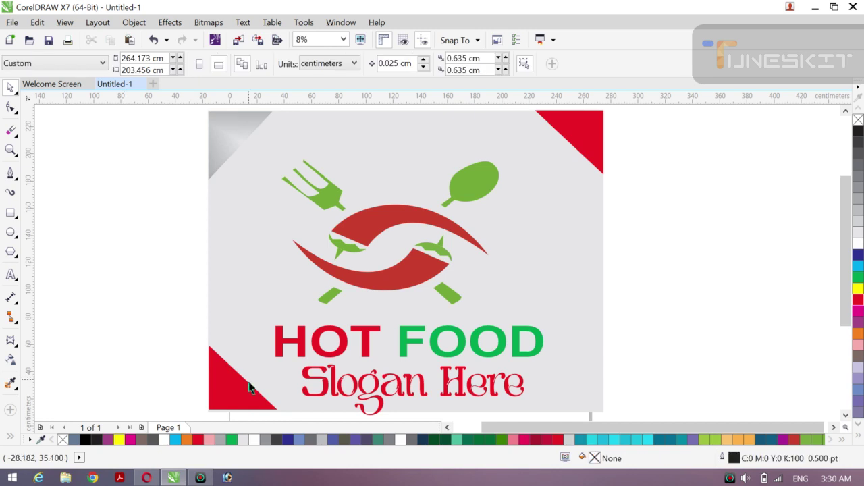
- Duplicate the gray gradient triangle, rotate the copy to 180°, and fit it into the background's lower-right corner
left_click(234, 135)
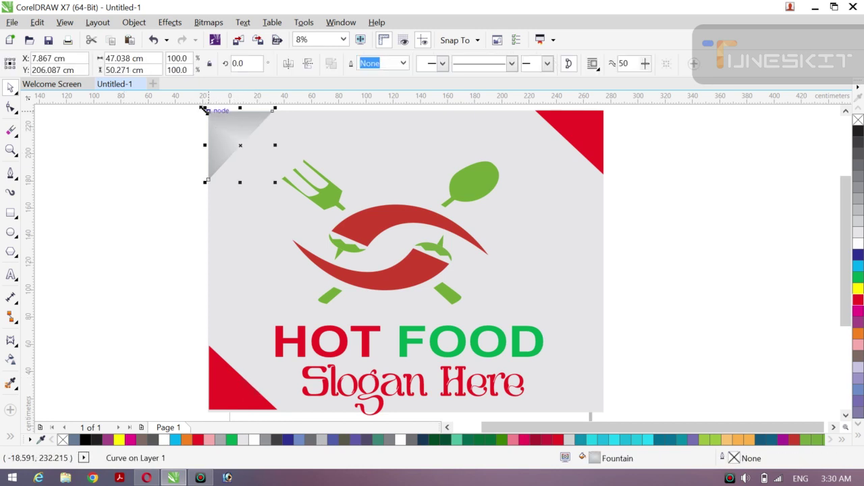
left_click_drag(204, 110, 315, 184)
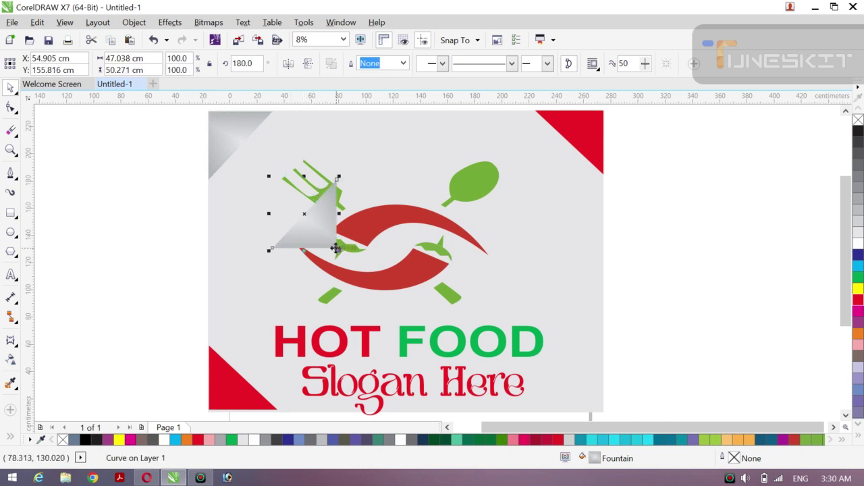
left_click_drag(336, 249, 602, 398)
left_click(675, 383)
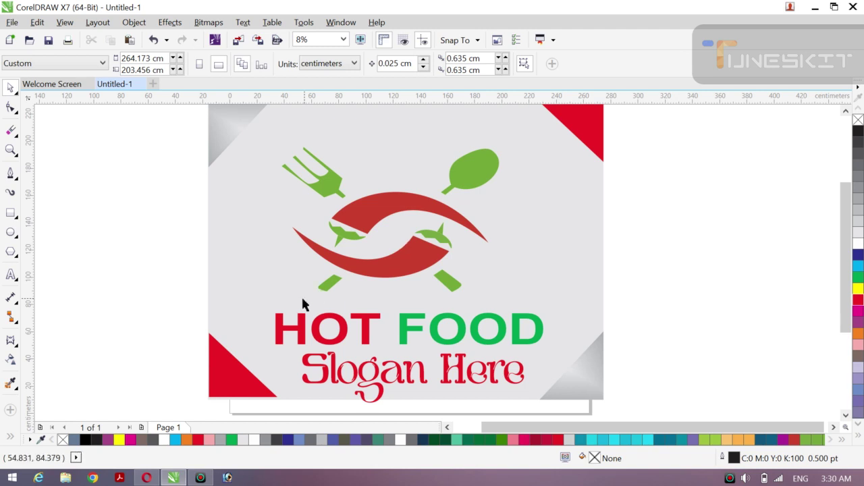
- Select the lower-left and upper-right red triangles together, undoing a trial move of the pair
left_click(223, 368)
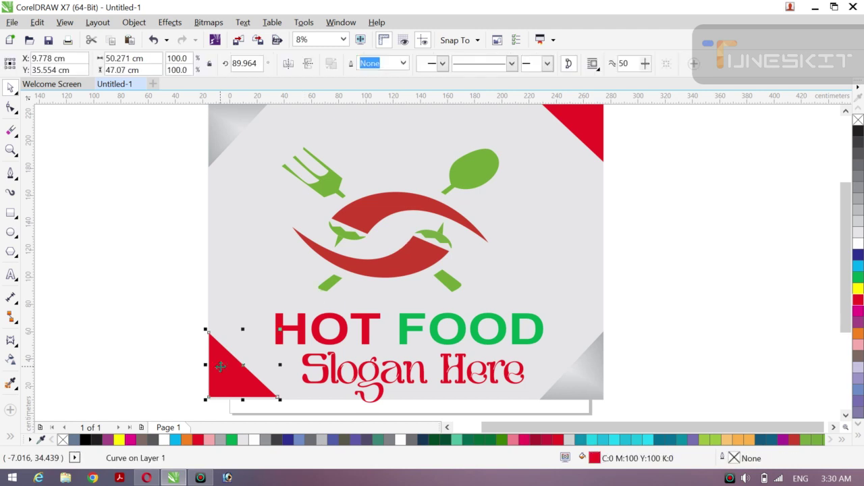
left_click(577, 113, "shift")
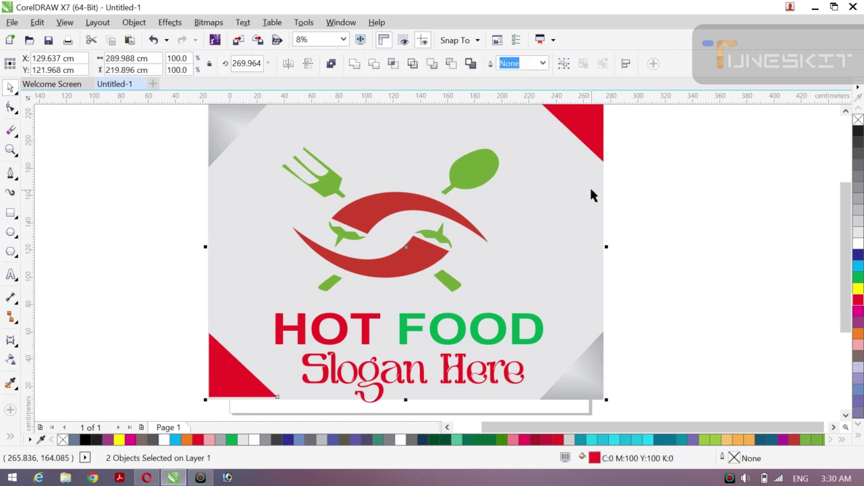
left_click(696, 173)
left_click(567, 117)
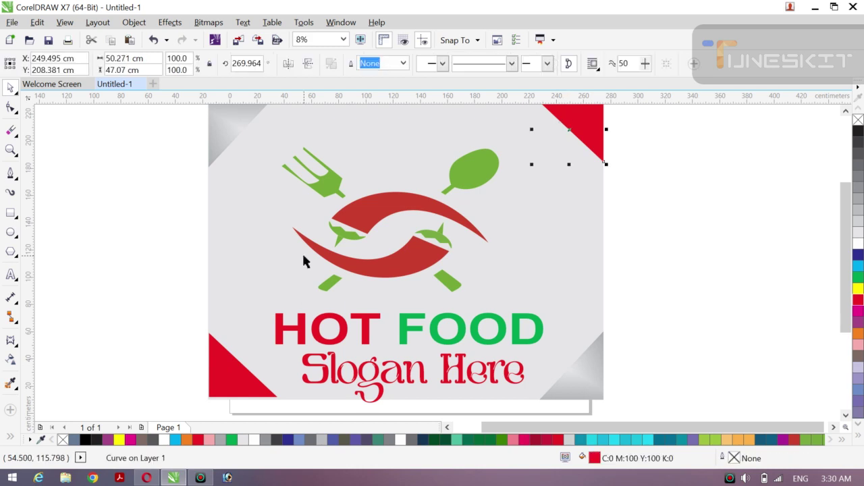
left_click(232, 376, "shift")
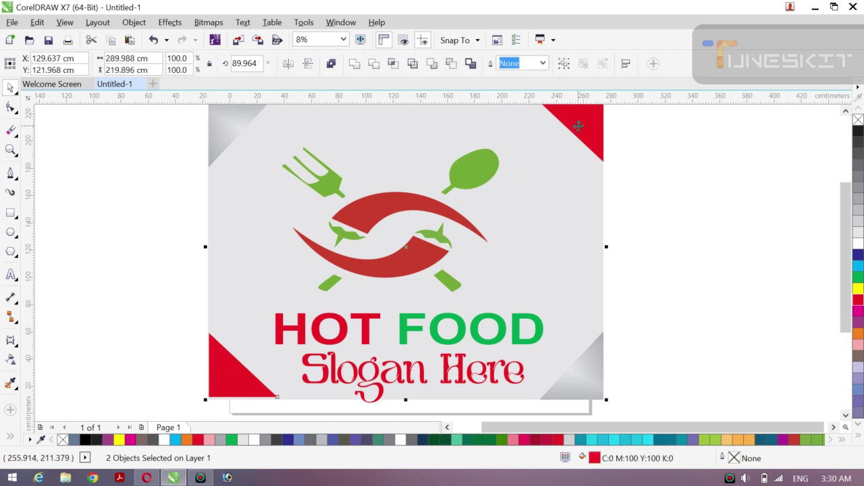
left_click_drag(578, 125, 545, 135)
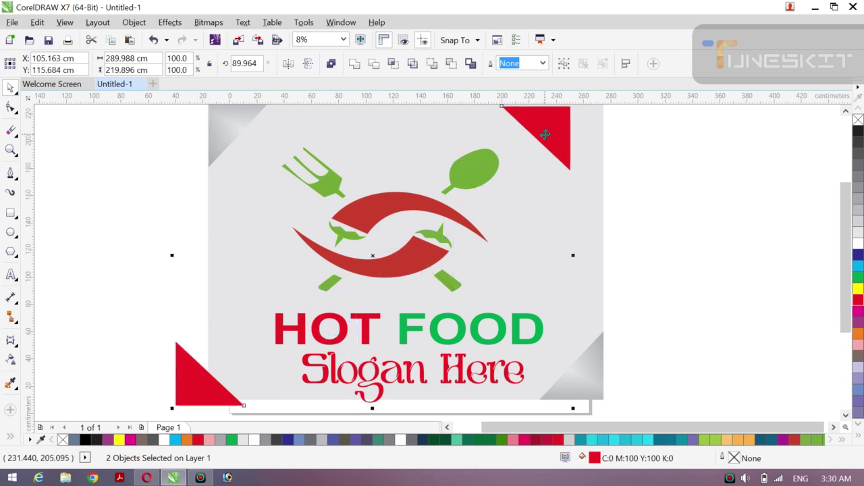
key("ctrl+z")
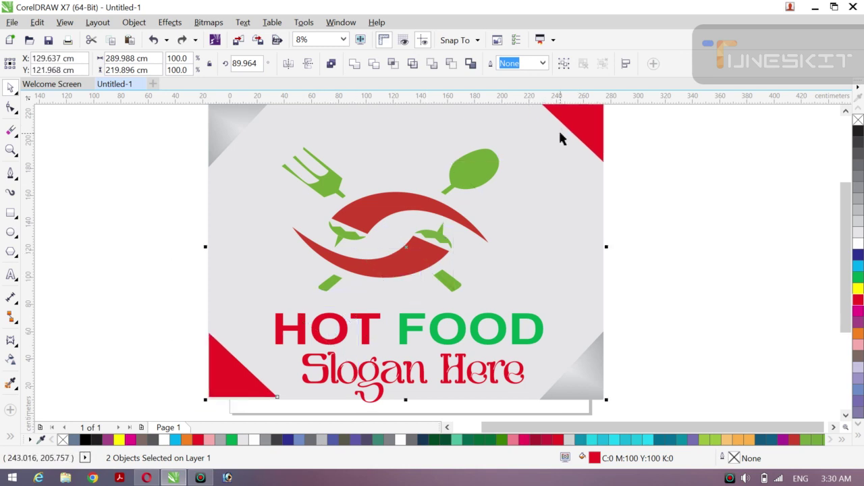
- Apply one interactive fountain fill across both red corner triangles, trying black as the end color and settling on red
key("g")
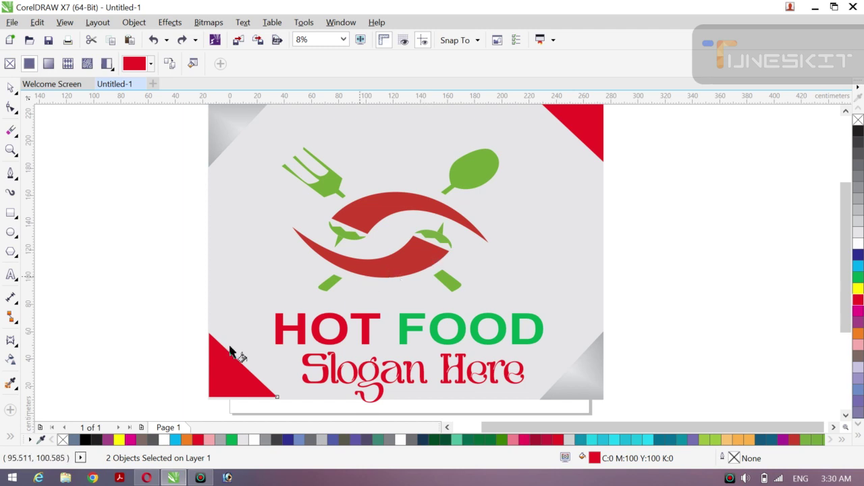
left_click_drag(207, 375, 446, 239)
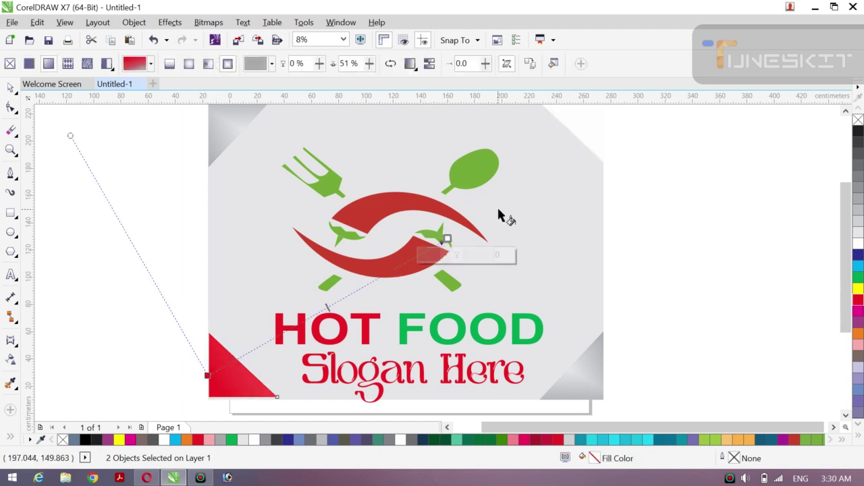
left_click(859, 133)
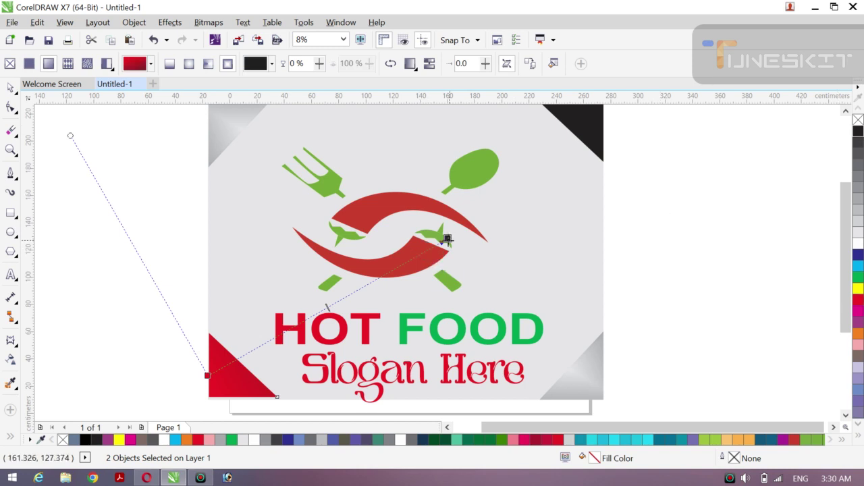
left_click_drag(447, 238, 586, 128)
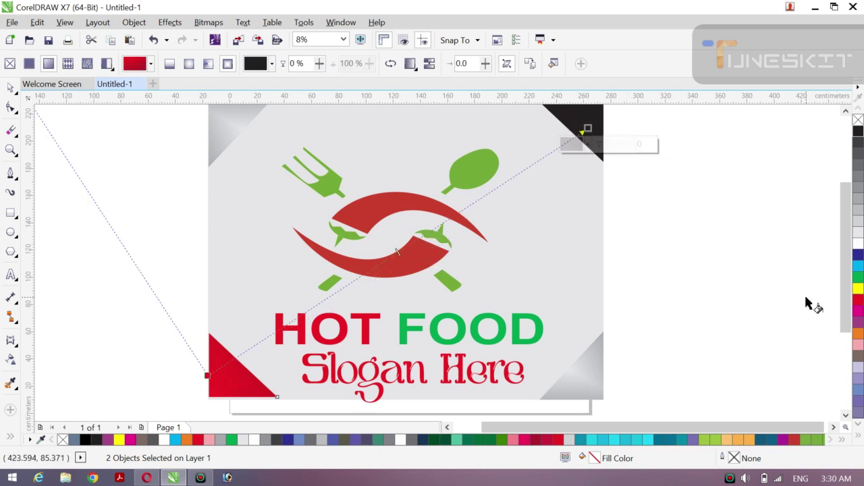
left_click(858, 301)
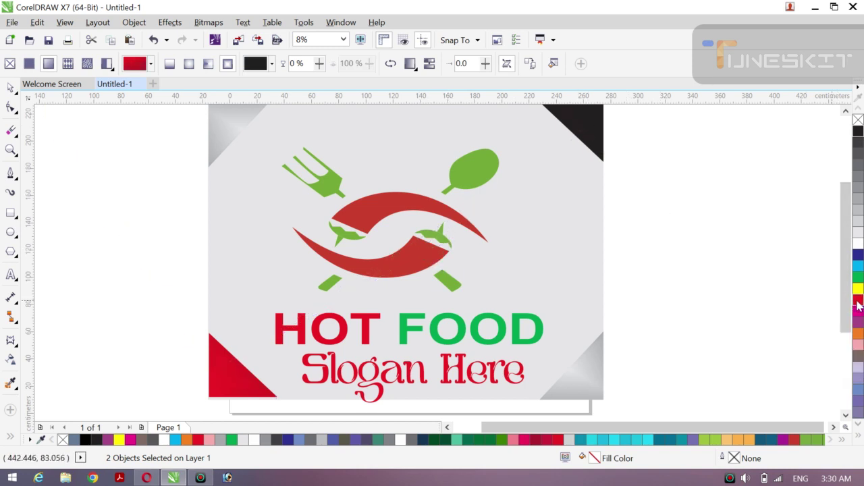
left_click(584, 129)
left_click(574, 144)
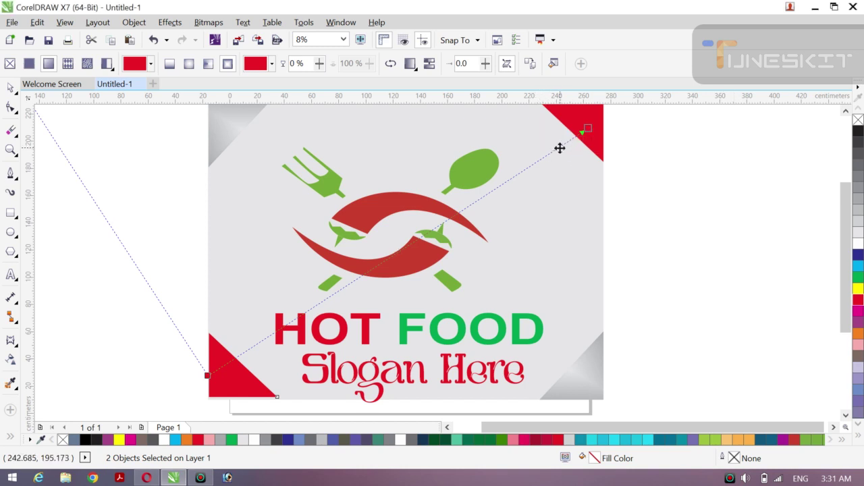
left_click(585, 129)
left_click(573, 143)
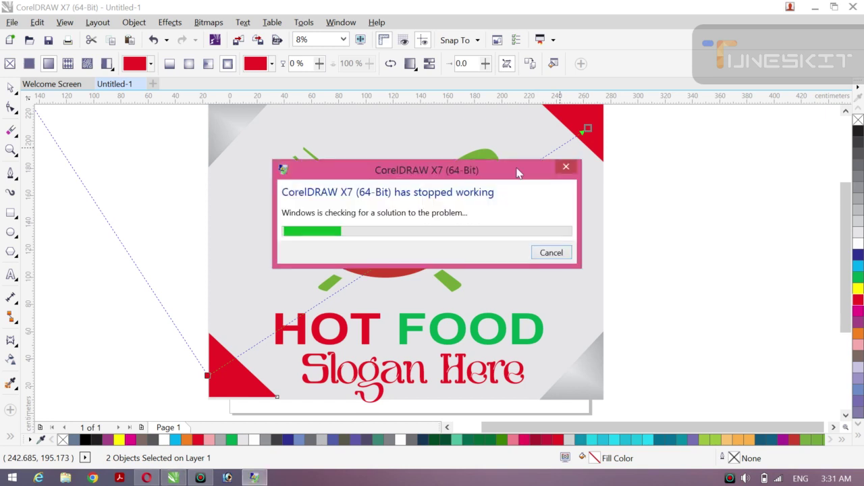
- Dismiss the program's crash dialog and minimize the browser window to reach the desktop
left_click(540, 250)
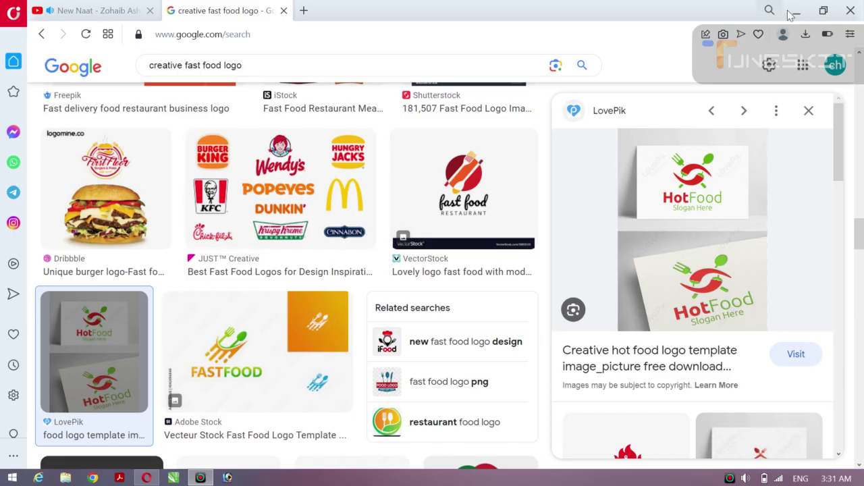
left_click(797, 13)
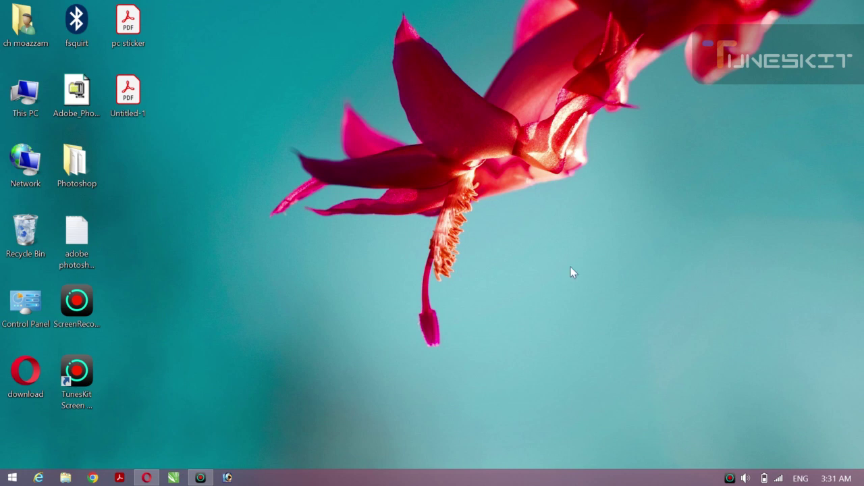